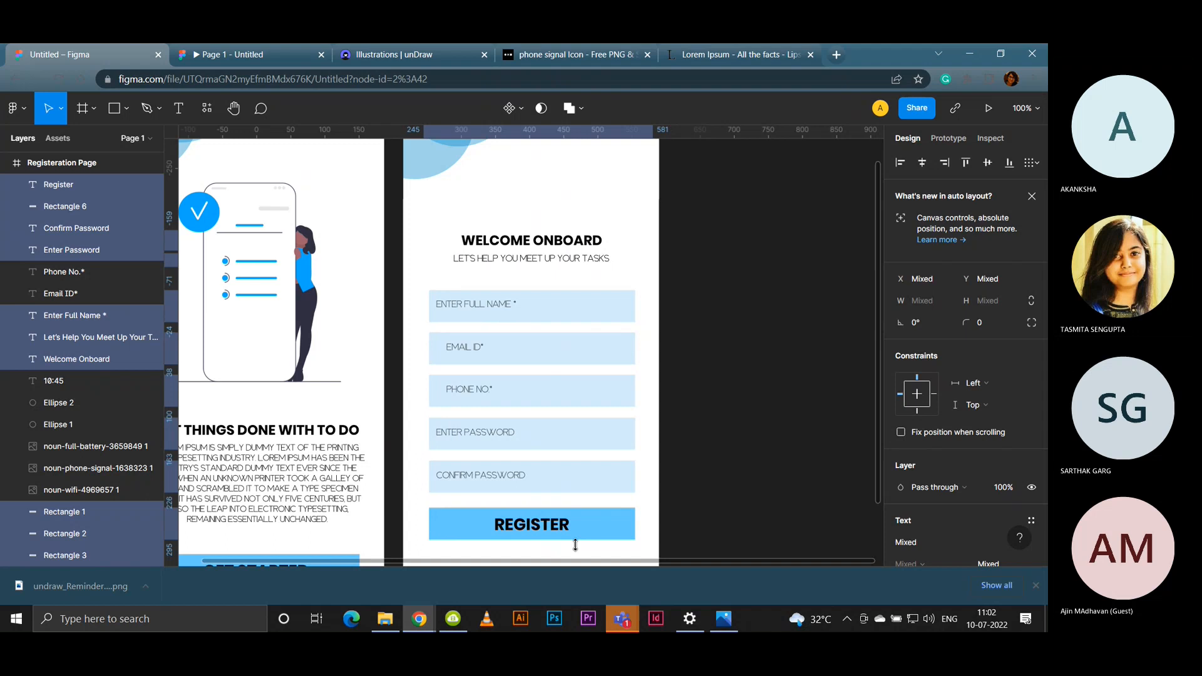
Step: Duplicate the "Let's Help You Meet Up Your Tasks" tagline to just below the Register button on the Registeration Page
{"action": "left_click", "coordinate": [741, 379]}
{"action": "scroll", "coordinate": [739, 342], "scroll_direction": "down", "scroll_amount": 3}
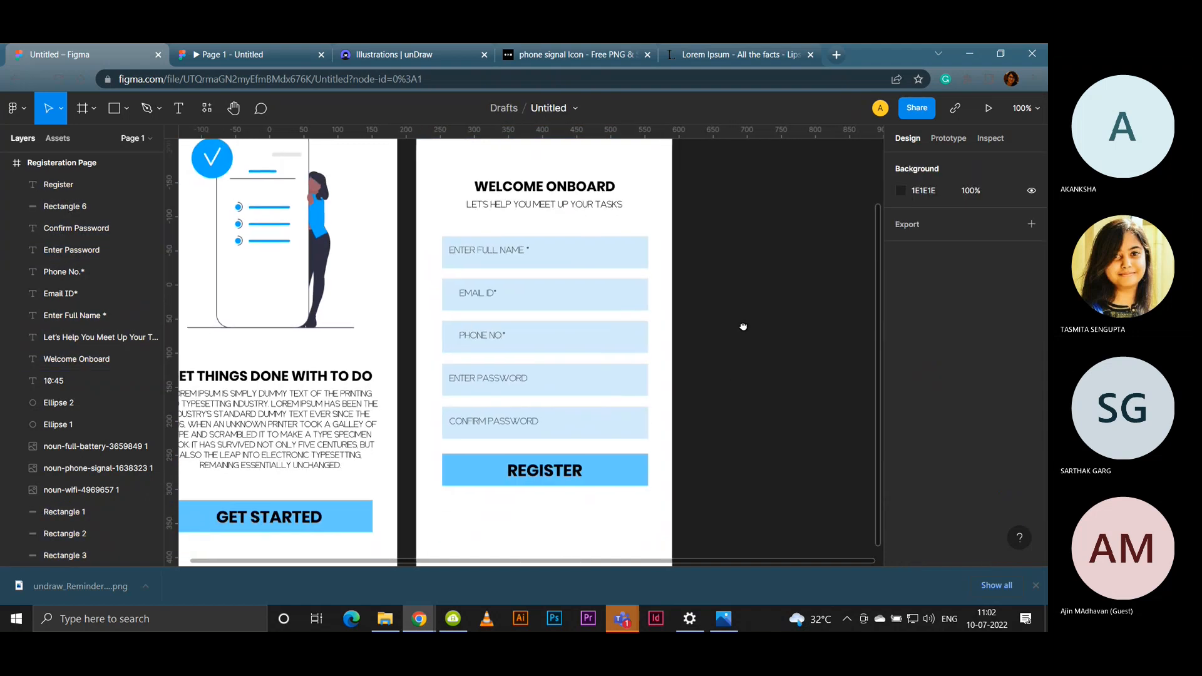
{"action": "left_click_drag", "start_coordinate": [528, 188], "coordinate": [523, 485]}
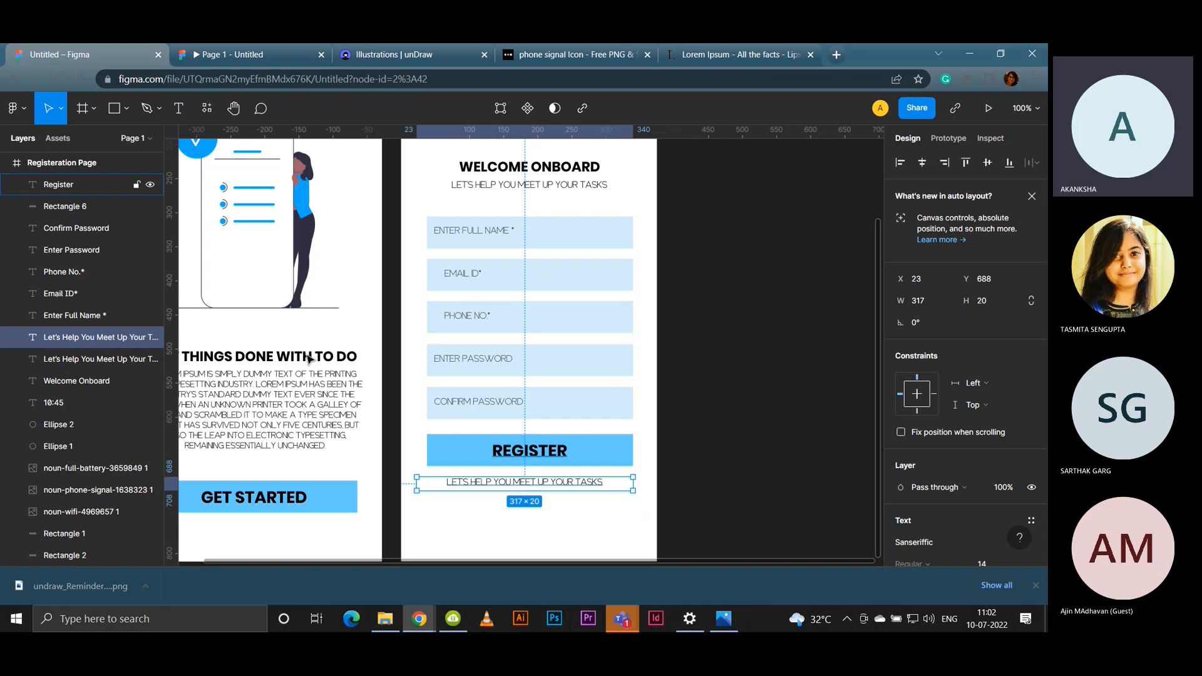
Step: Replace the duplicated tagline's text with "Already Have an Account? Sign In"
{"action": "left_click", "coordinate": [179, 108]}
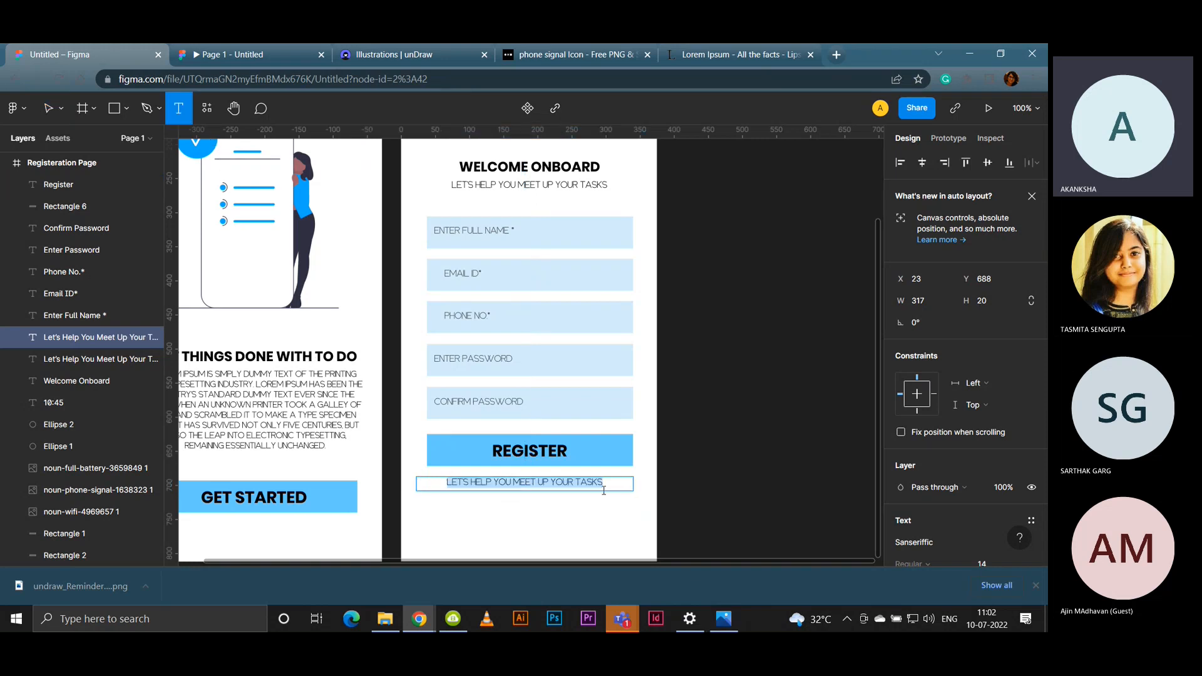
{"action": "key", "text": "BackSpace"}
{"action": "type", "text": "A"}
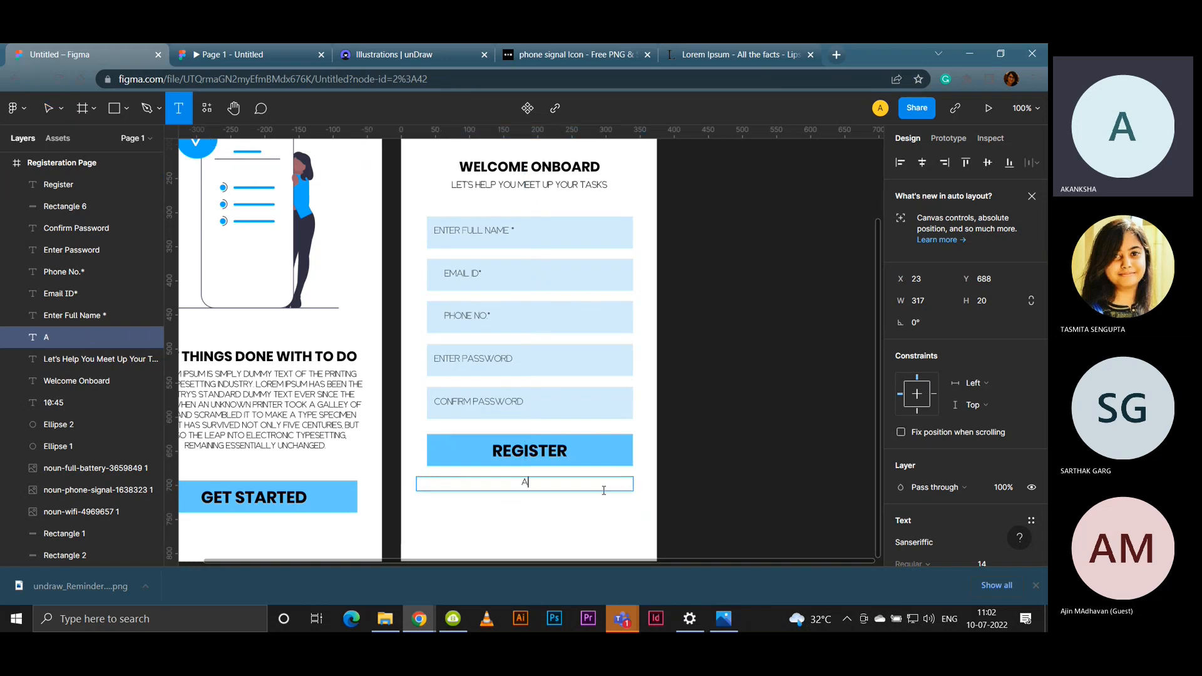
{"action": "type", "text": "LREADY"}
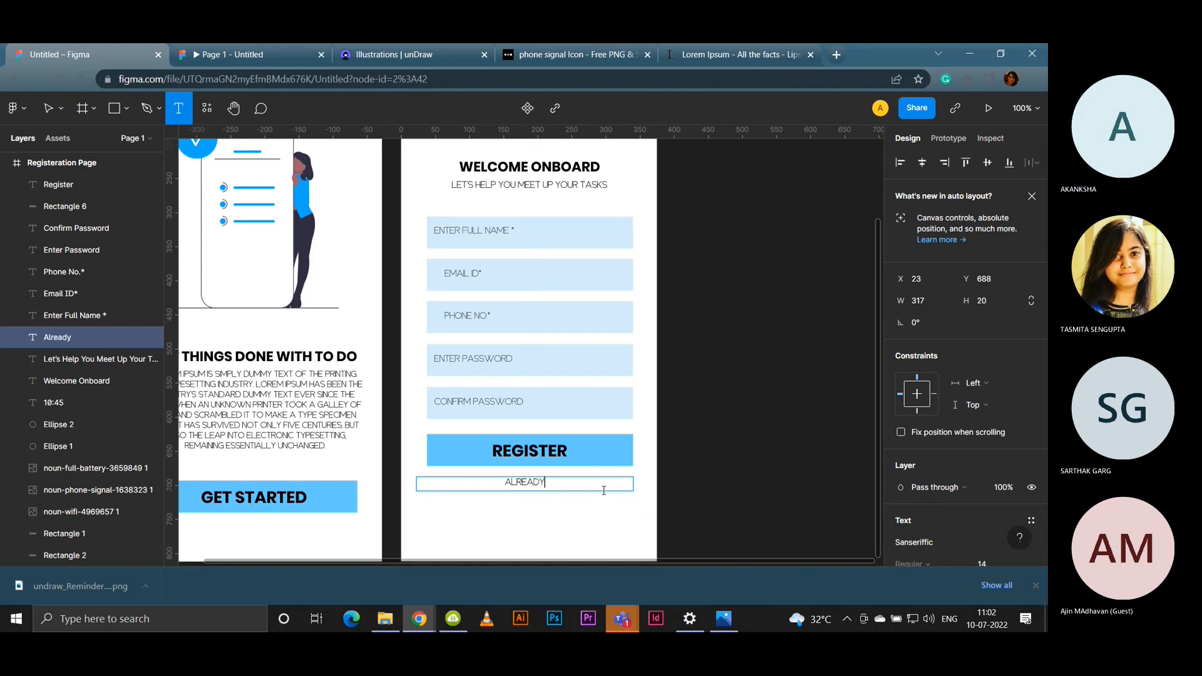
{"action": "type", "text": " HAVE an Account"}
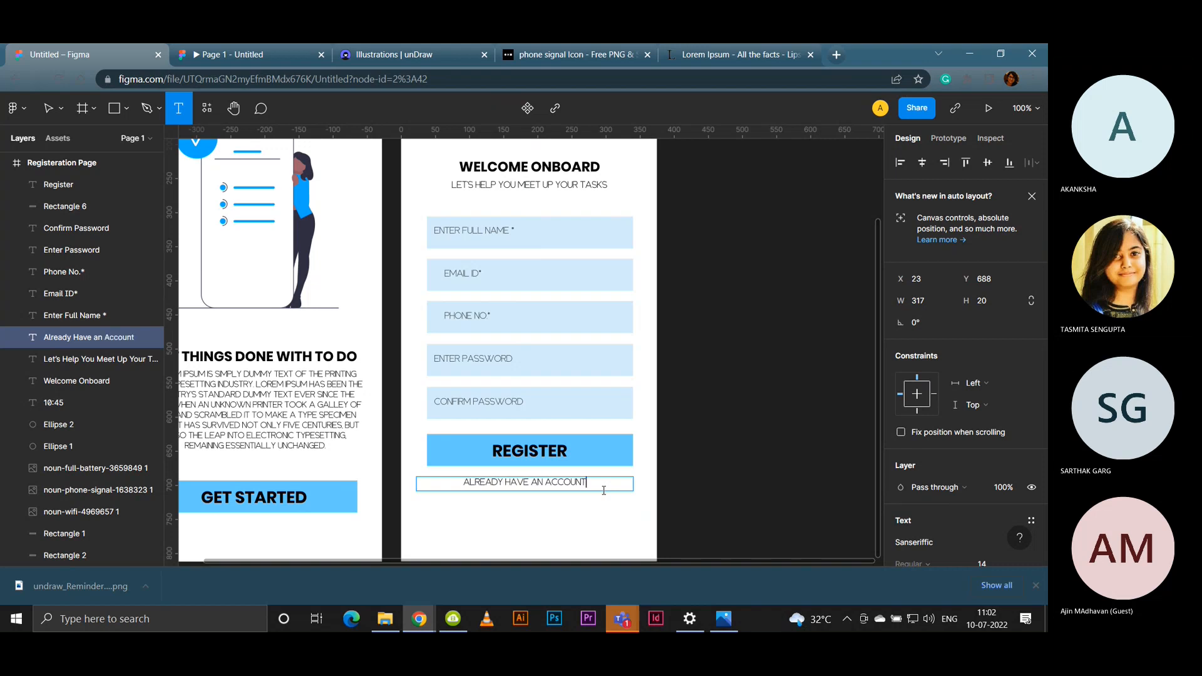
{"action": "type", "text": "?"}
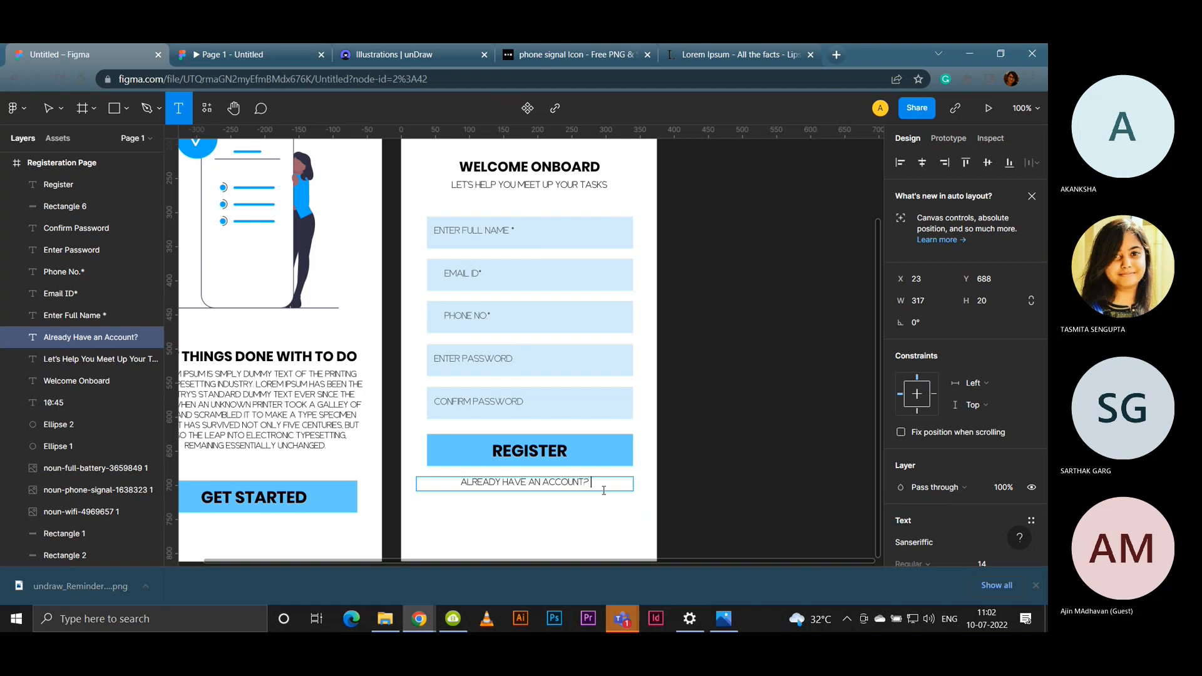
{"action": "type", "text": " Sign In"}
Step: Set only the words "Sign In" in the line below the Register button to Poppins Bold
{"action": "left_click_drag", "start_coordinate": [603, 483], "coordinate": [582, 484]}
{"action": "left_click_drag", "start_coordinate": [1045, 391], "coordinate": [1039, 579]}
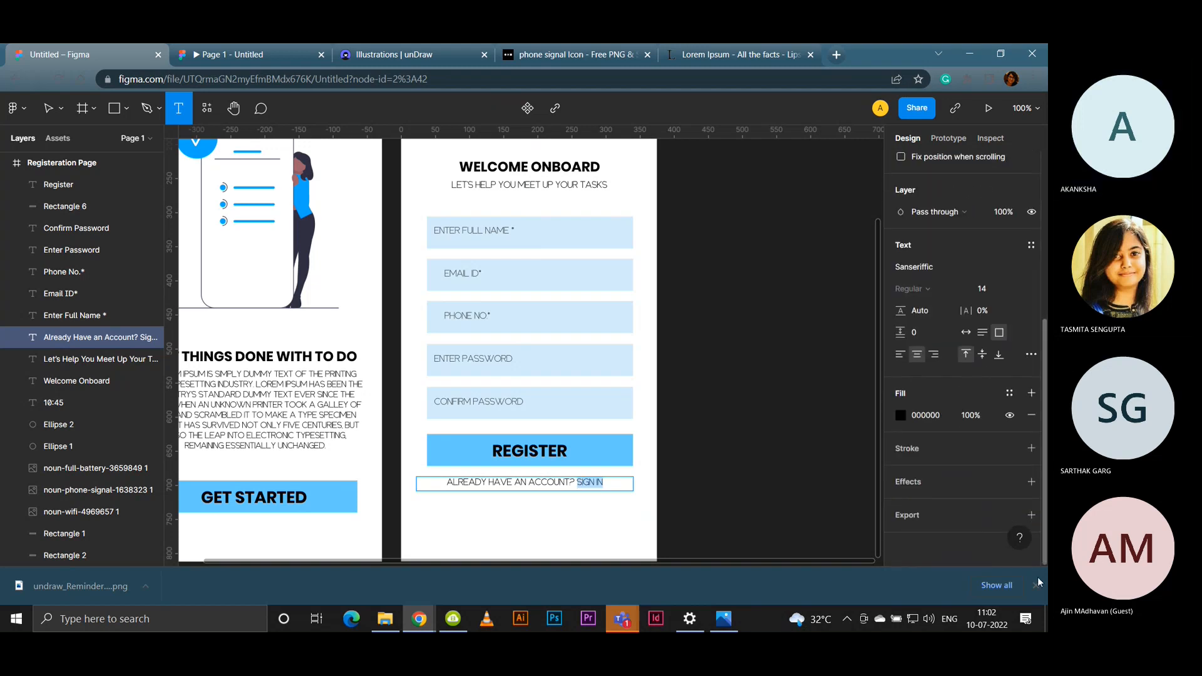
{"action": "left_click", "coordinate": [937, 268]}
{"action": "type", "text": "Poppins"}
{"action": "key", "text": "Return"}
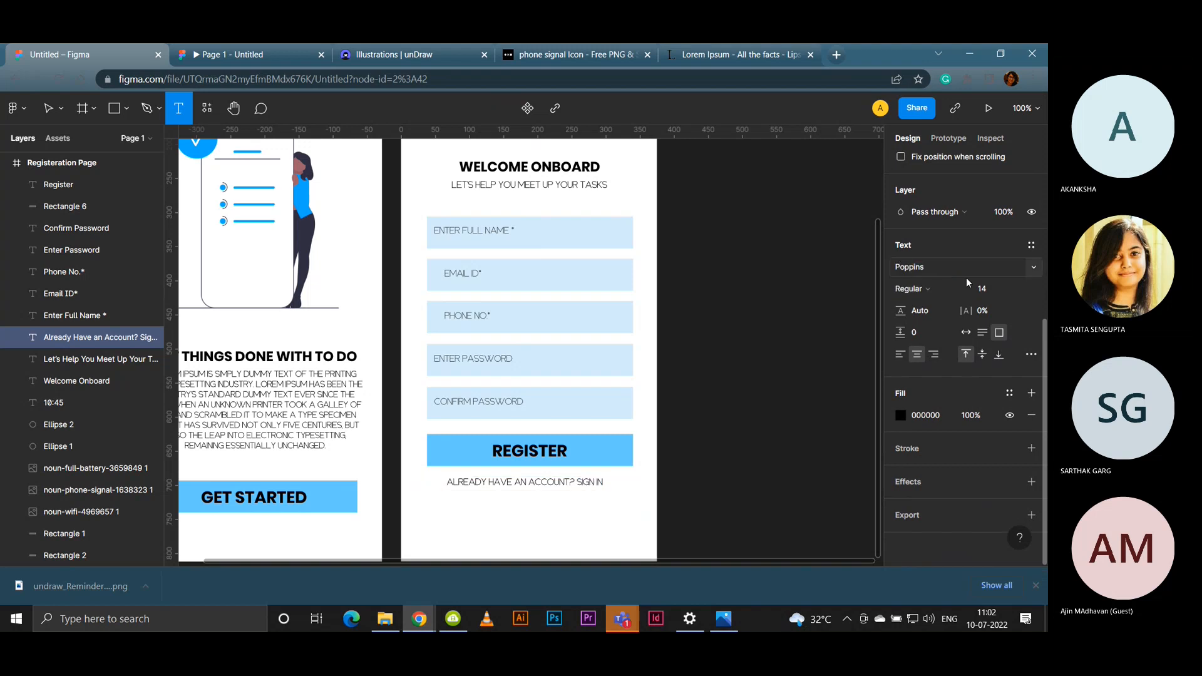
{"action": "left_click", "coordinate": [961, 290]}
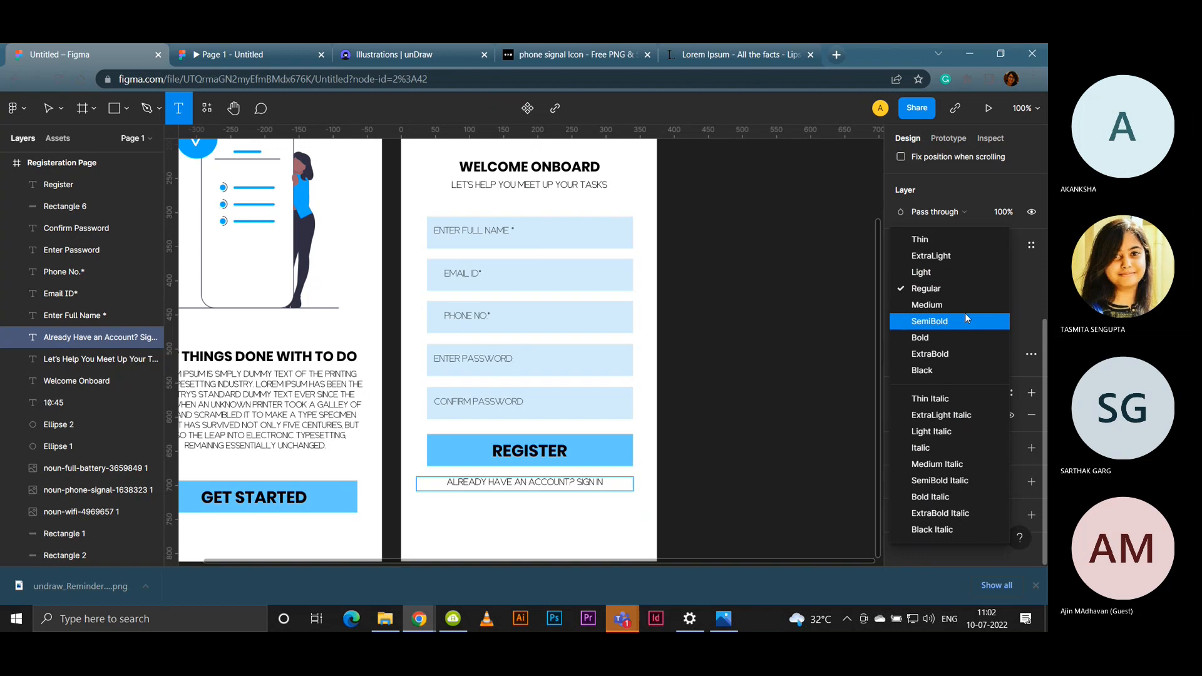
{"action": "left_click", "coordinate": [962, 338]}
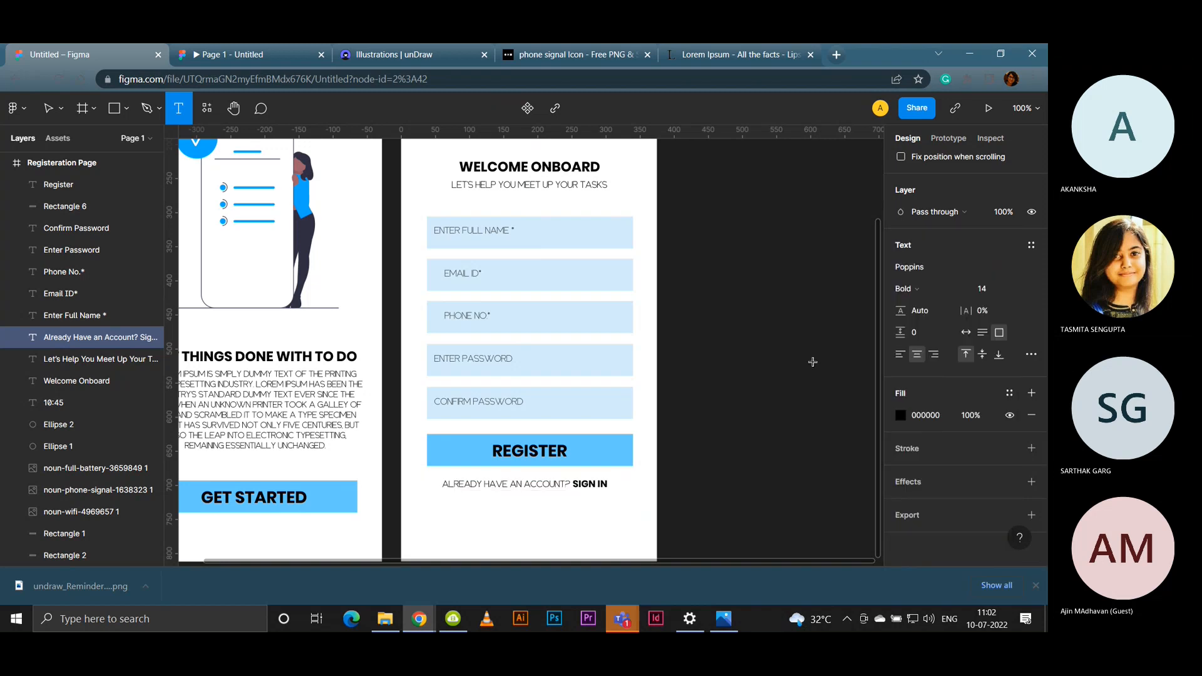
Step: Check the registration screen in the prototype preview and return to the design file
{"action": "left_click", "coordinate": [49, 109]}
{"action": "left_click", "coordinate": [231, 58]}
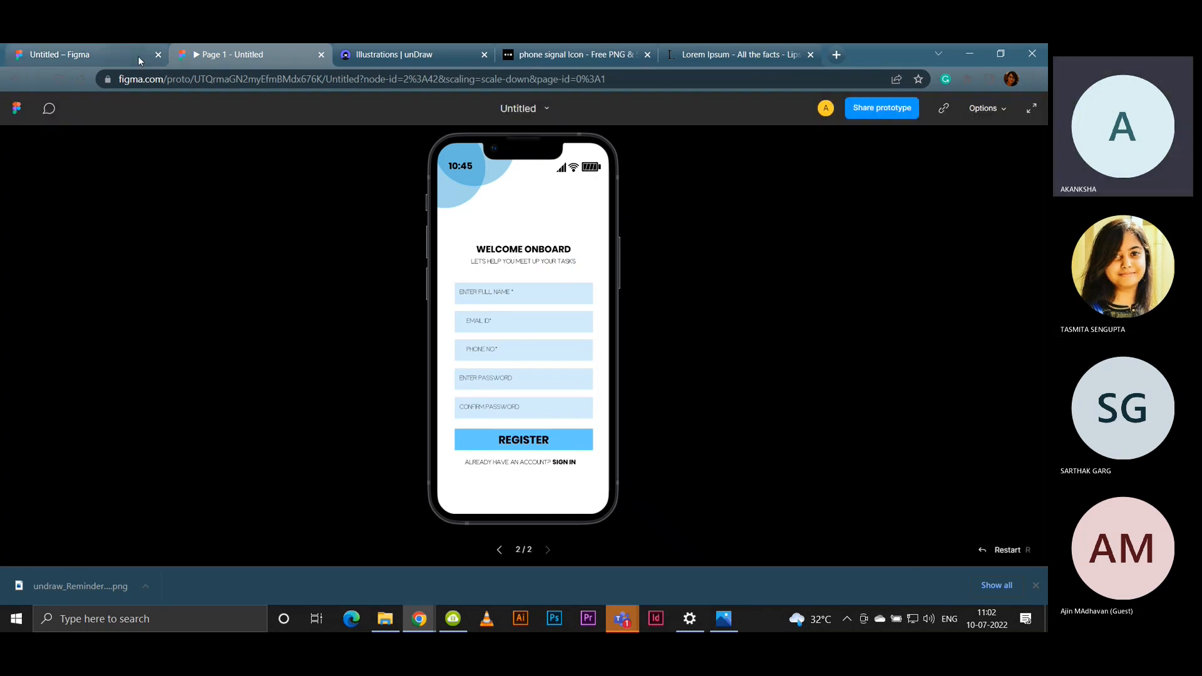
{"action": "left_click", "coordinate": [76, 55]}
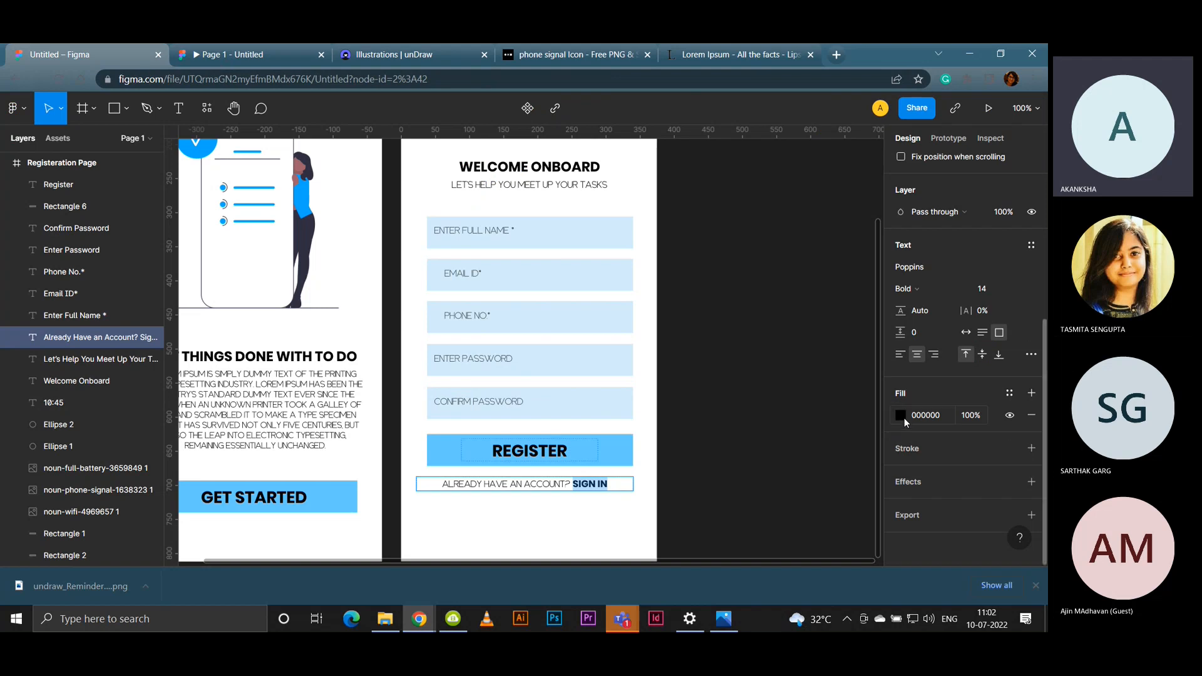
Step: Recolour "Sign In" with the blue sampled from the Register button and check it in the prototype preview
{"action": "left_click", "coordinate": [902, 416]}
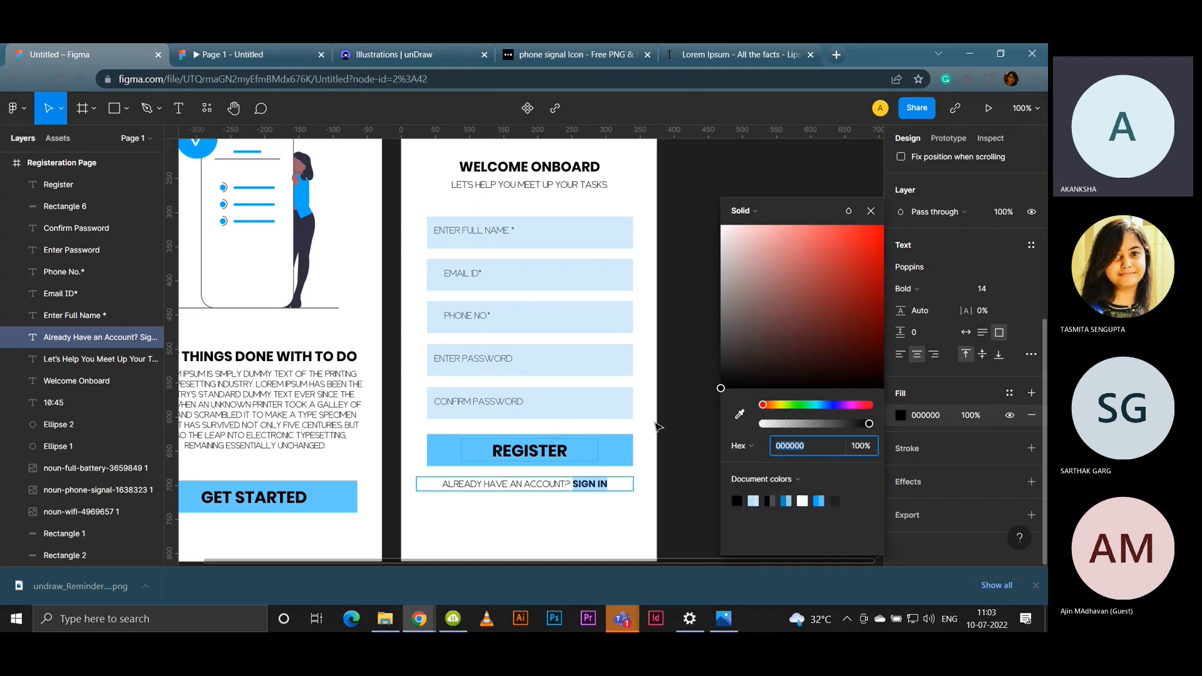
{"action": "left_click", "coordinate": [739, 414]}
{"action": "left_click", "coordinate": [614, 452]}
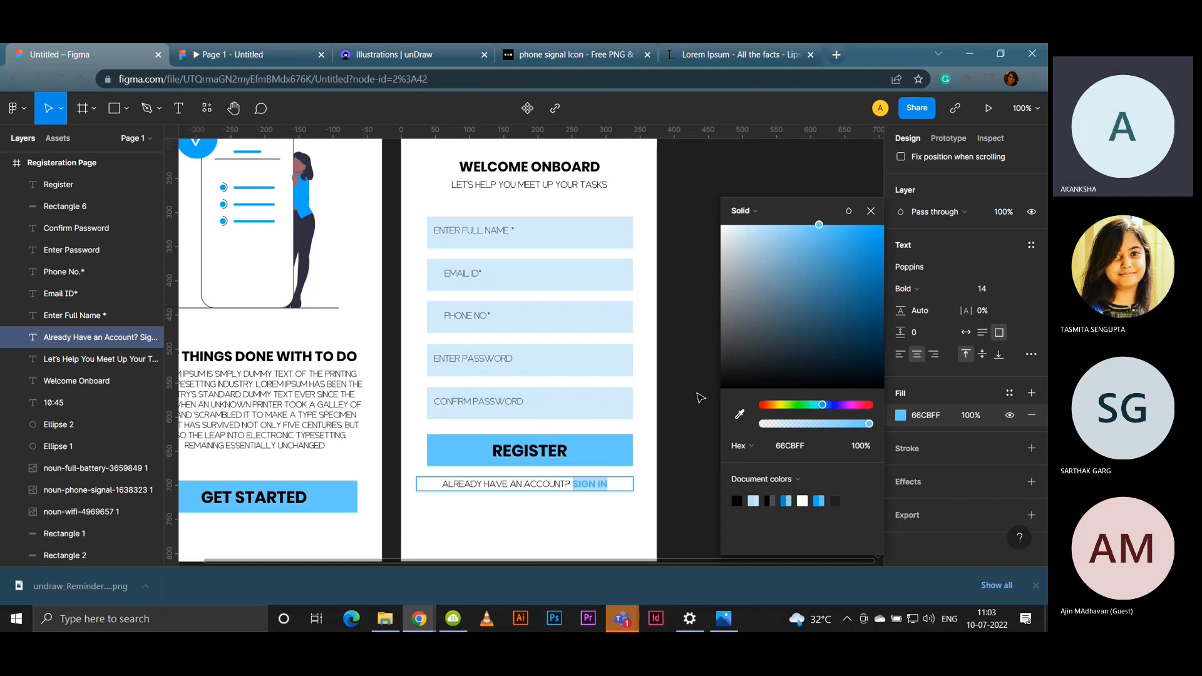
{"action": "key", "text": "Escape"}
{"action": "left_click", "coordinate": [226, 57]}
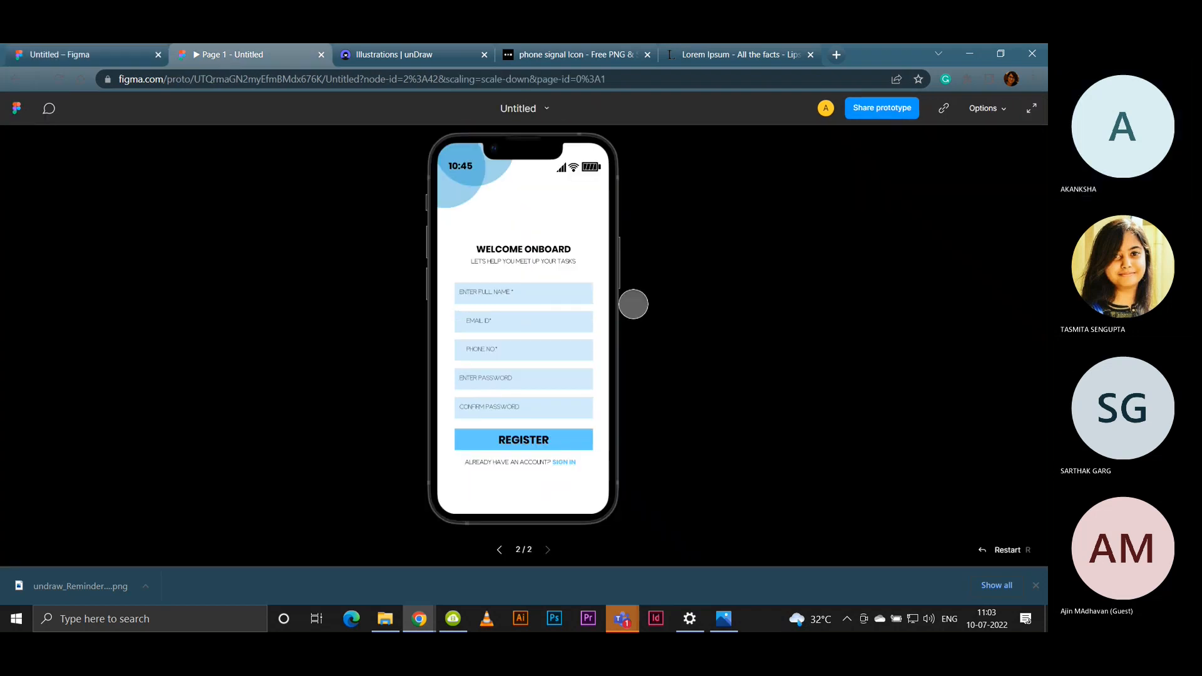
{"action": "left_click", "coordinate": [97, 62]}
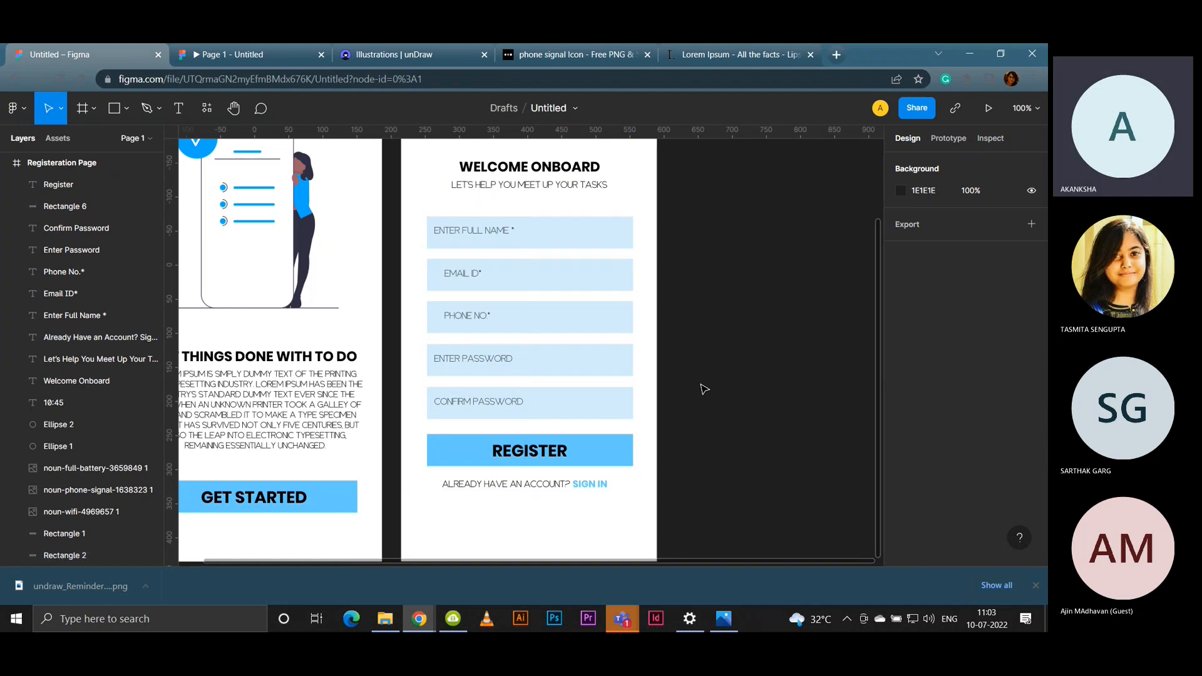
Step: Add an iPhone 11 Pro / X frame beside the Registeration Page and align its top edge with the other frames
{"action": "key", "text": "minus"}
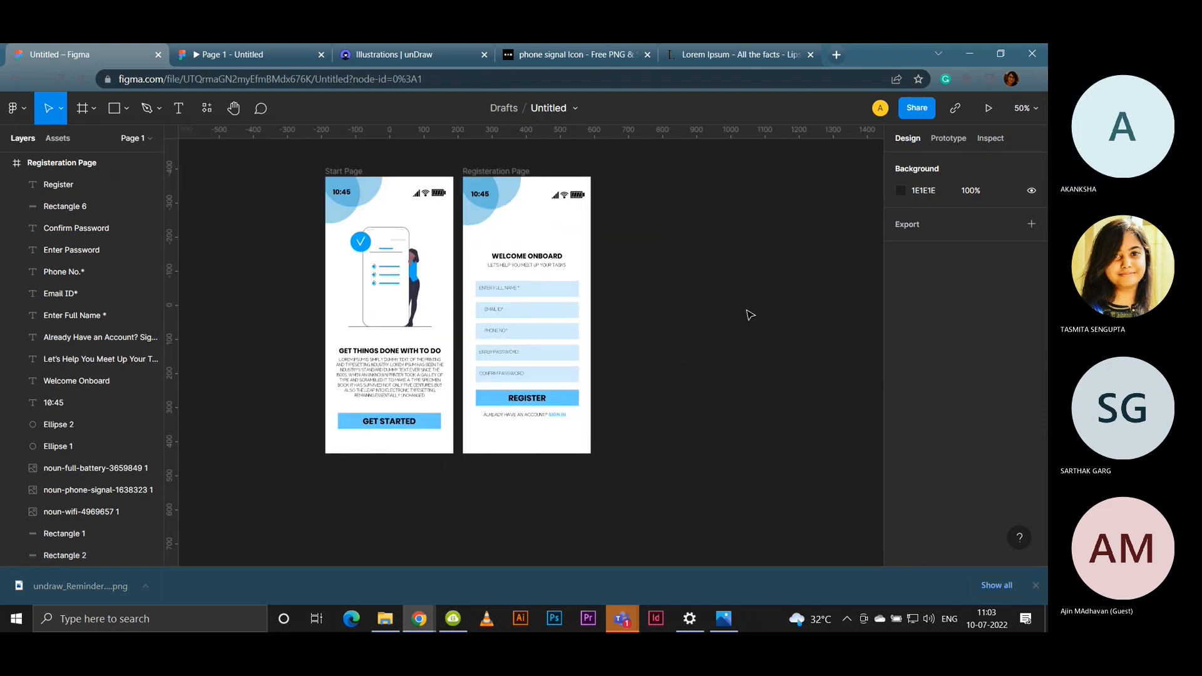
{"action": "left_click_drag", "start_coordinate": [681, 342], "coordinate": [667, 348]}
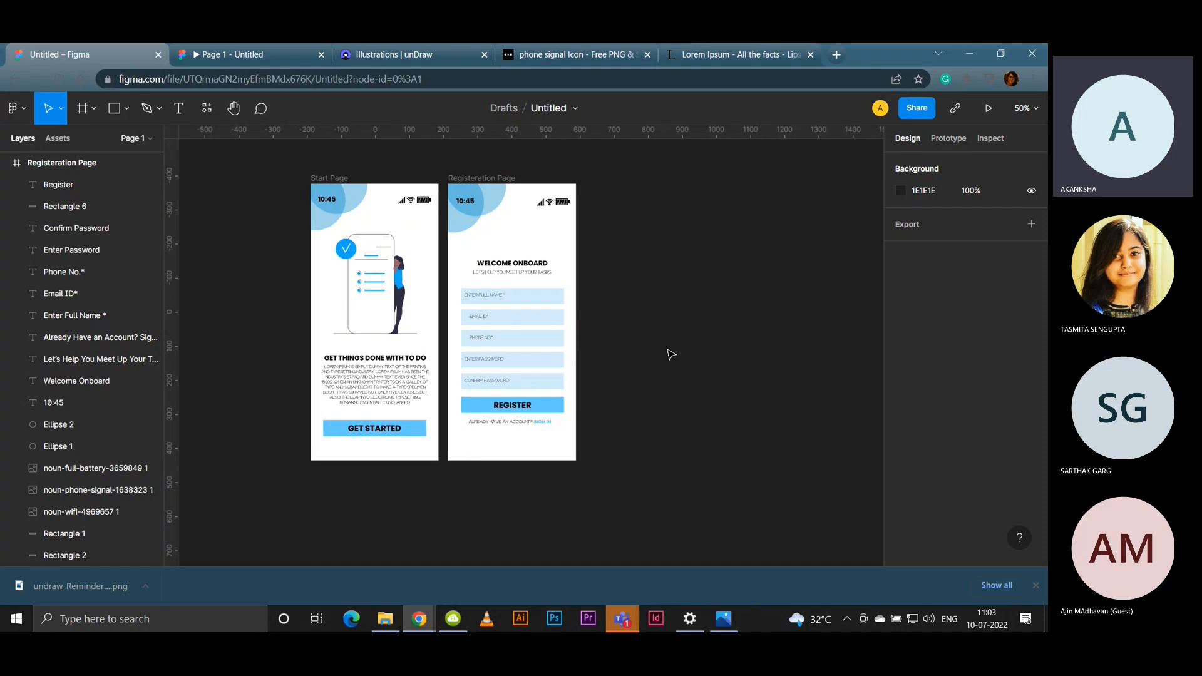
{"action": "left_click", "coordinate": [129, 107]}
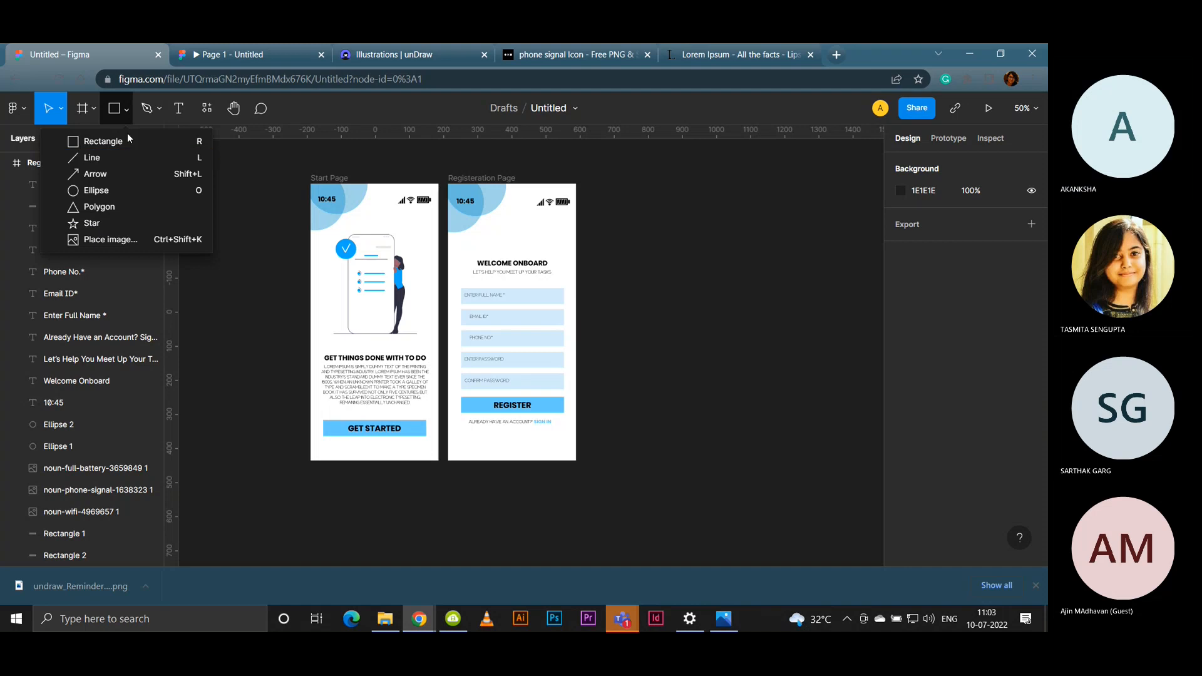
{"action": "left_click", "coordinate": [95, 110]}
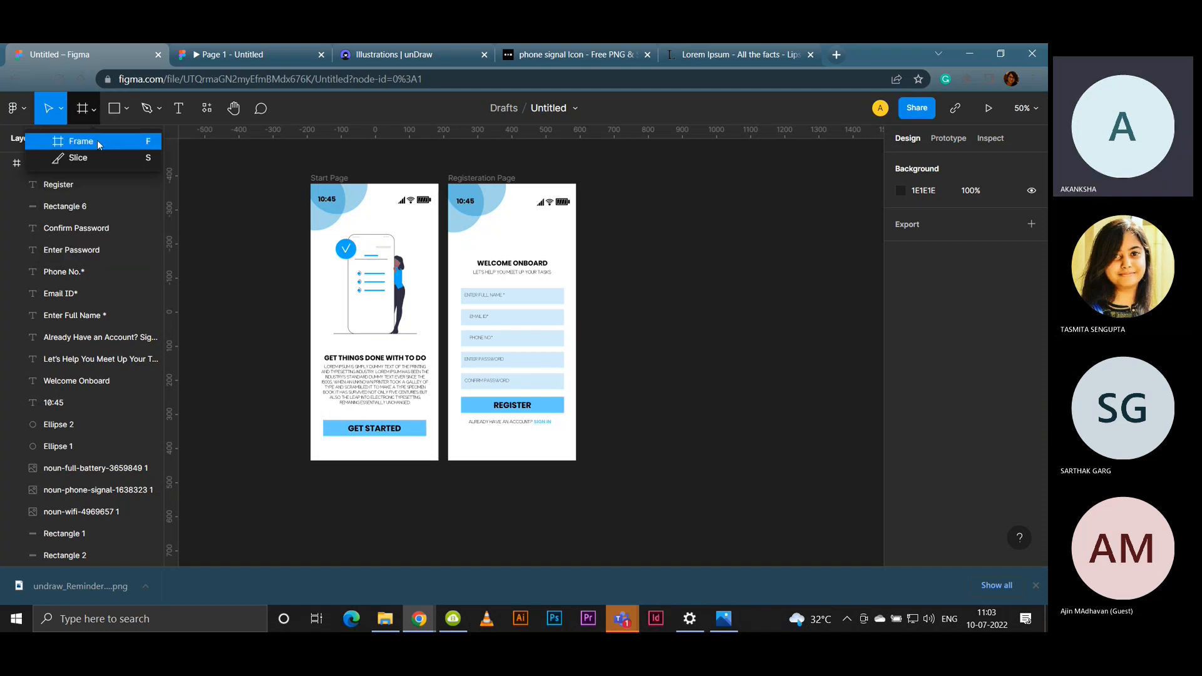
{"action": "left_click", "coordinate": [97, 139]}
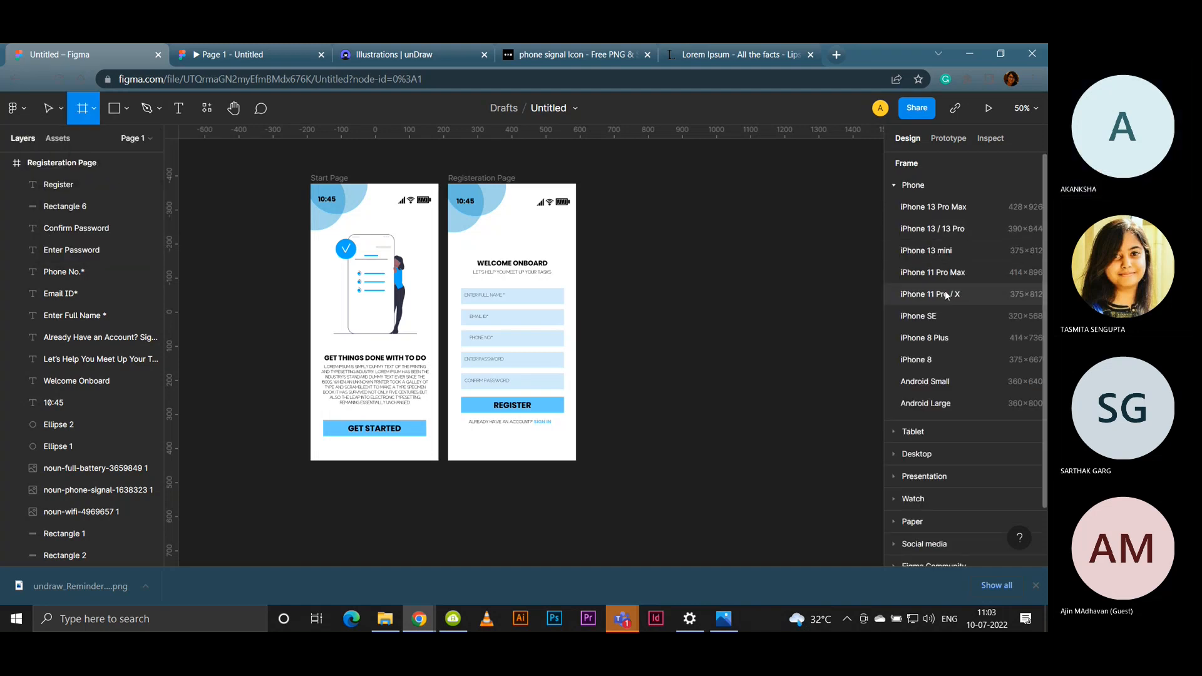
{"action": "left_click", "coordinate": [907, 293]}
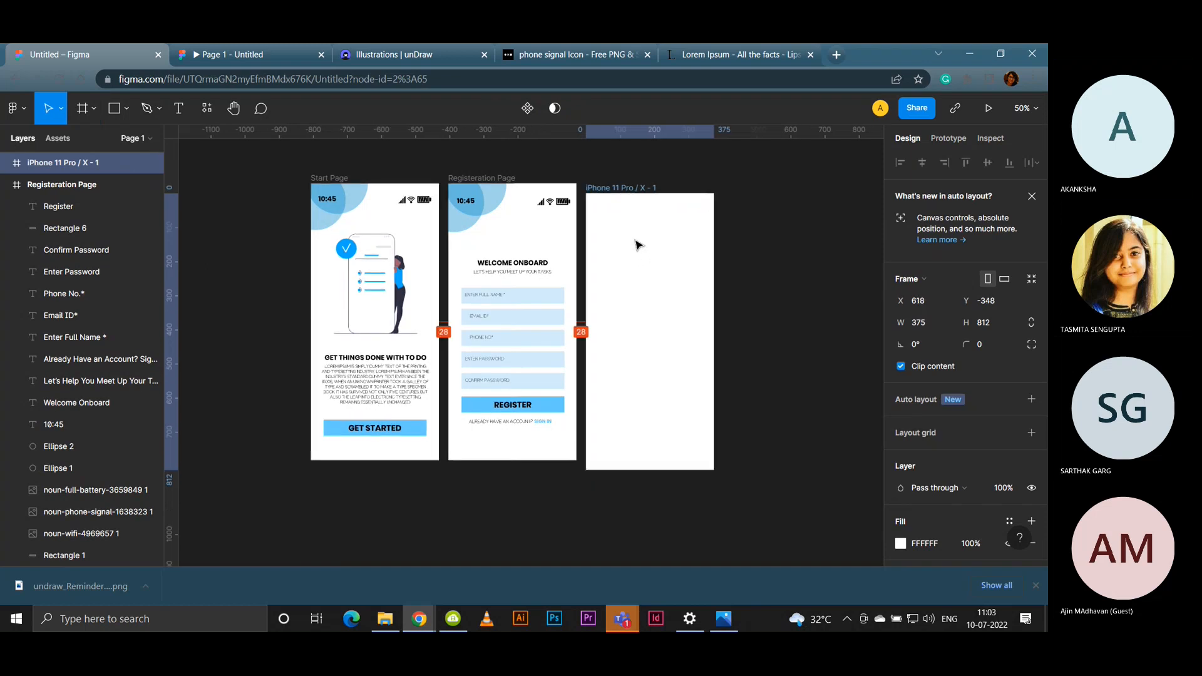
{"action": "left_click_drag", "start_coordinate": [637, 242], "coordinate": [638, 241]}
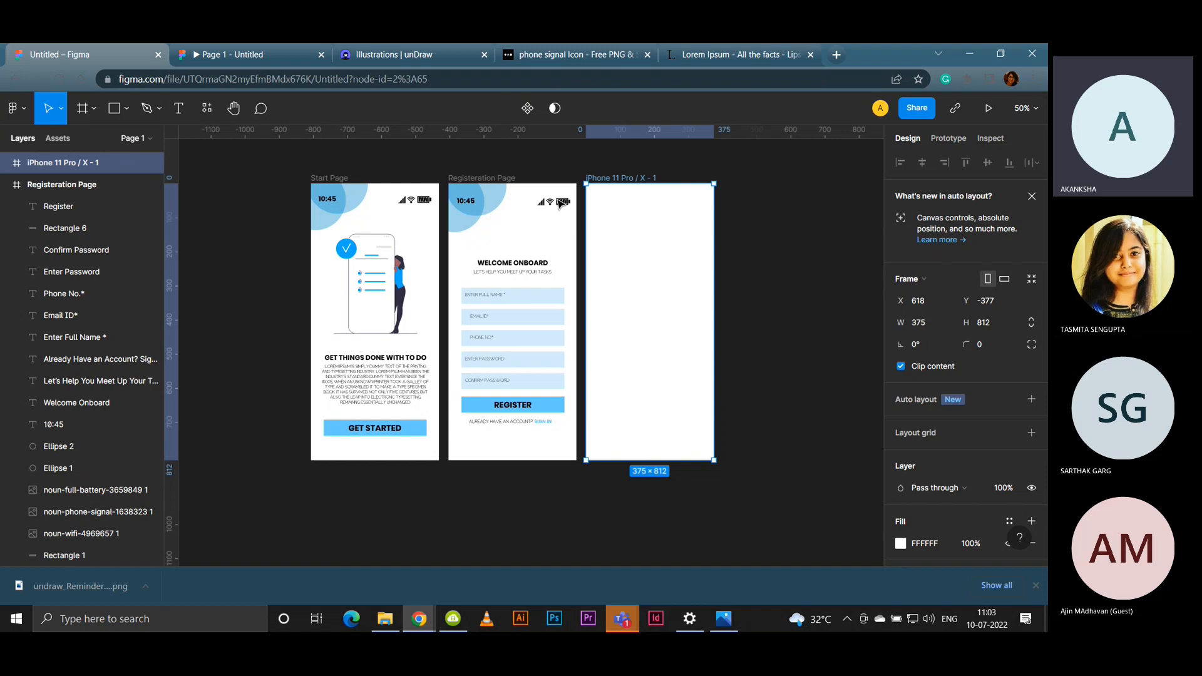
Step: Copy the battery, wifi and signal icons, the 10:45 time and both circles from the Registeration Page onto the new frame
{"action": "left_click", "coordinate": [413, 202]}
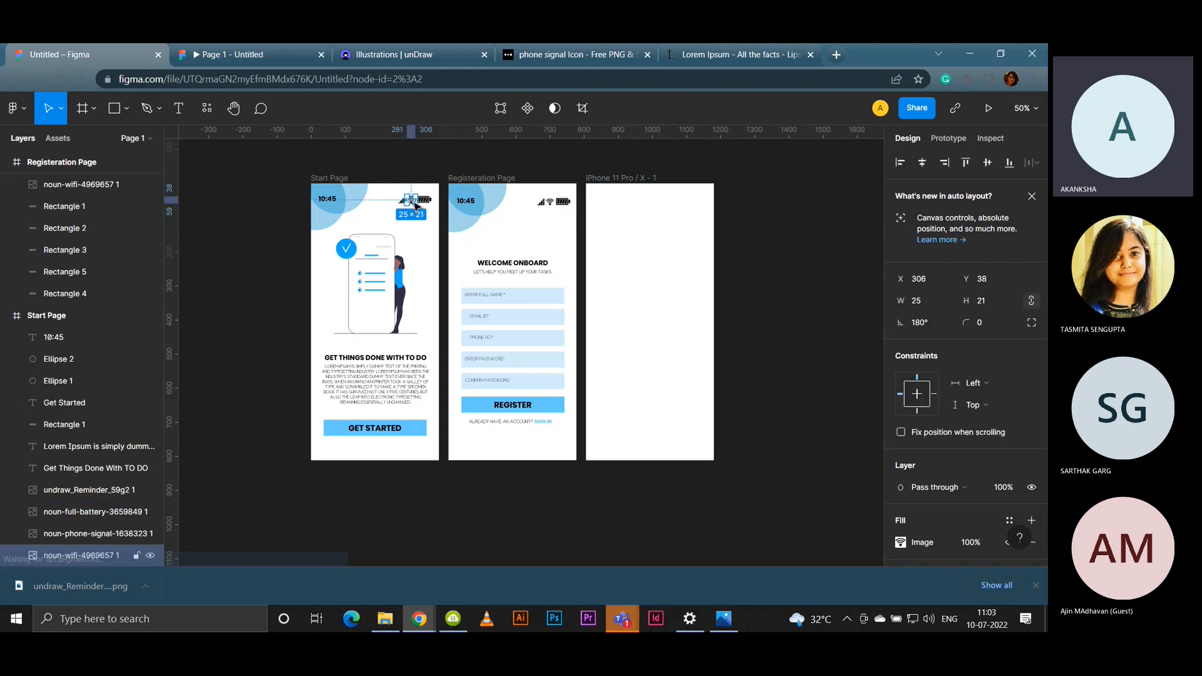
{"action": "left_click_drag", "start_coordinate": [540, 133], "coordinate": [522, 207]}
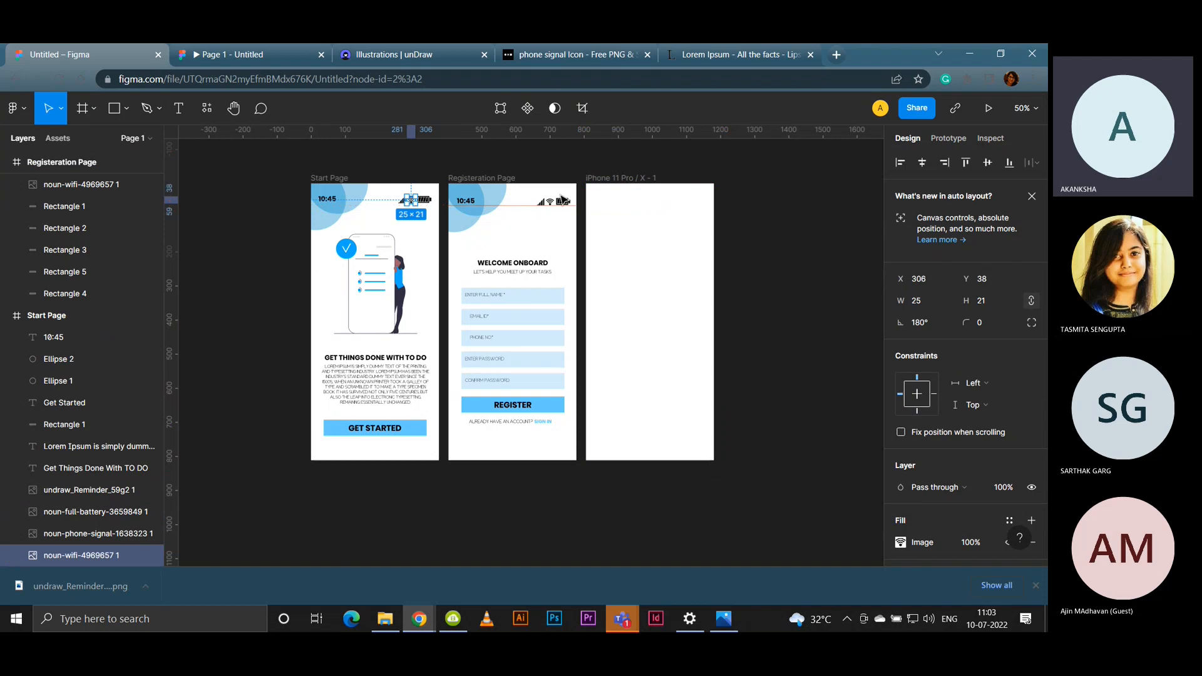
{"action": "left_click", "coordinate": [563, 201]}
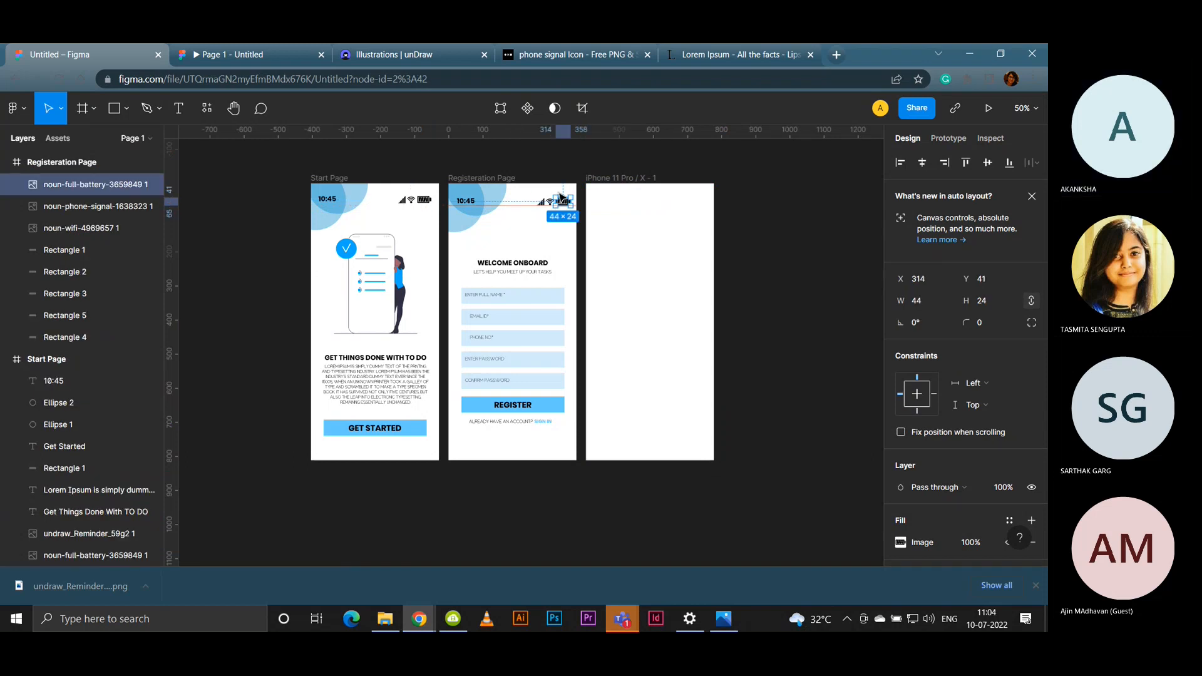
{"action": "key", "text": "ctrl+plus"}
{"action": "left_click_drag", "start_coordinate": [468, 418], "coordinate": [459, 437]}
{"action": "left_click_drag", "start_coordinate": [632, 237], "coordinate": [424, 456]}
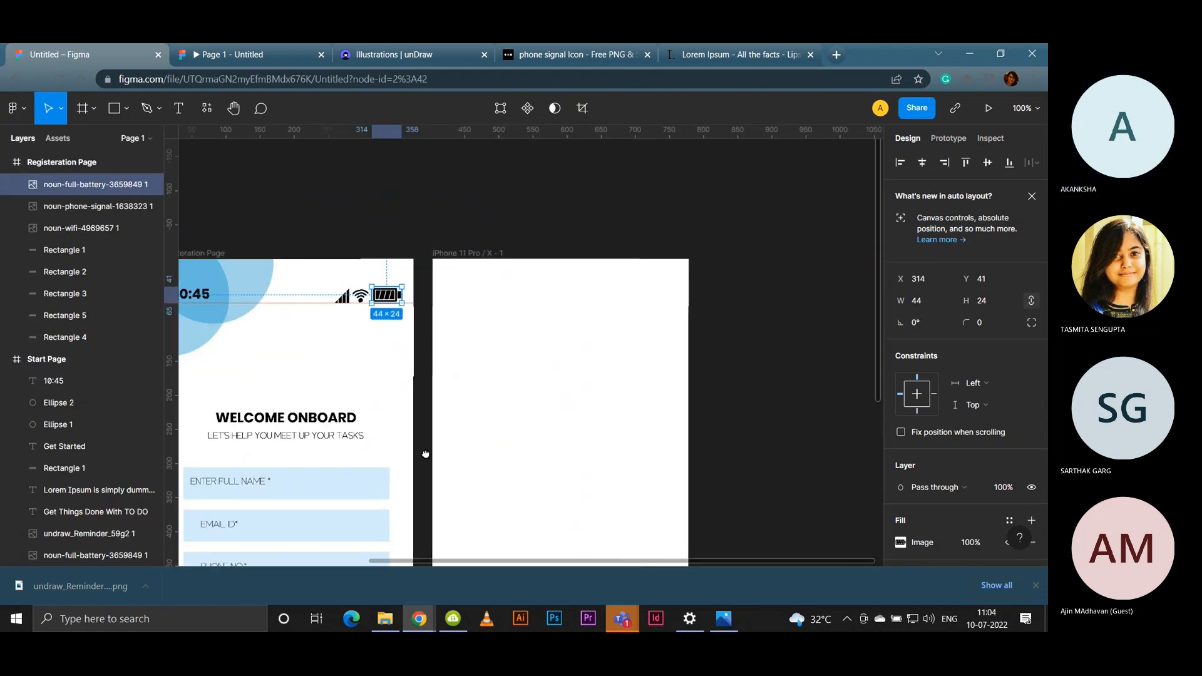
{"action": "left_click", "coordinate": [361, 300], "text": "shift"}
{"action": "left_click", "coordinate": [342, 297], "text": "shift"}
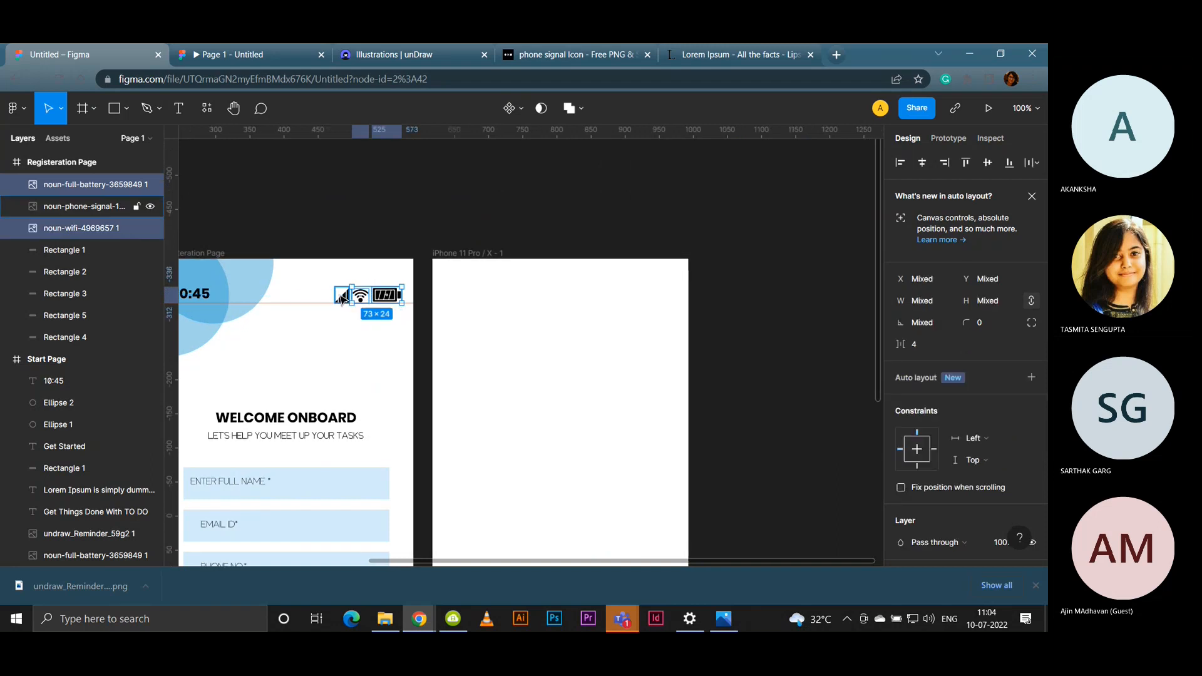
{"action": "left_click_drag", "start_coordinate": [307, 326], "coordinate": [403, 327]}
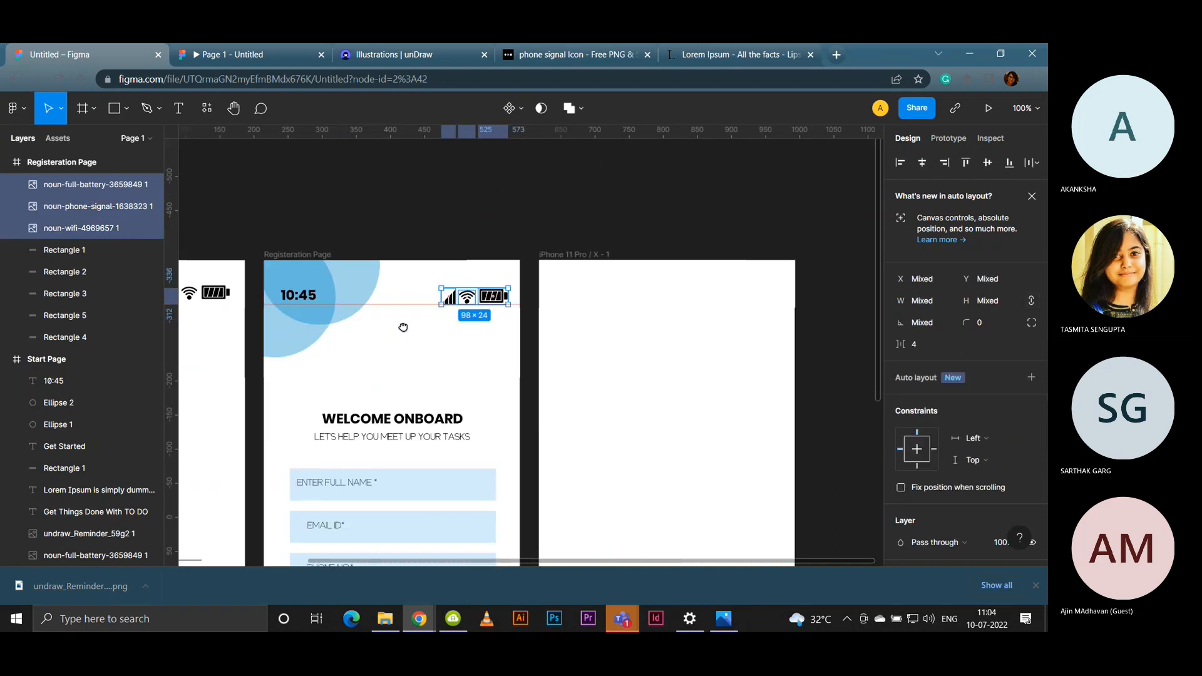
{"action": "left_click", "coordinate": [301, 296], "text": "shift"}
{"action": "left_click", "coordinate": [283, 337], "text": "shift"}
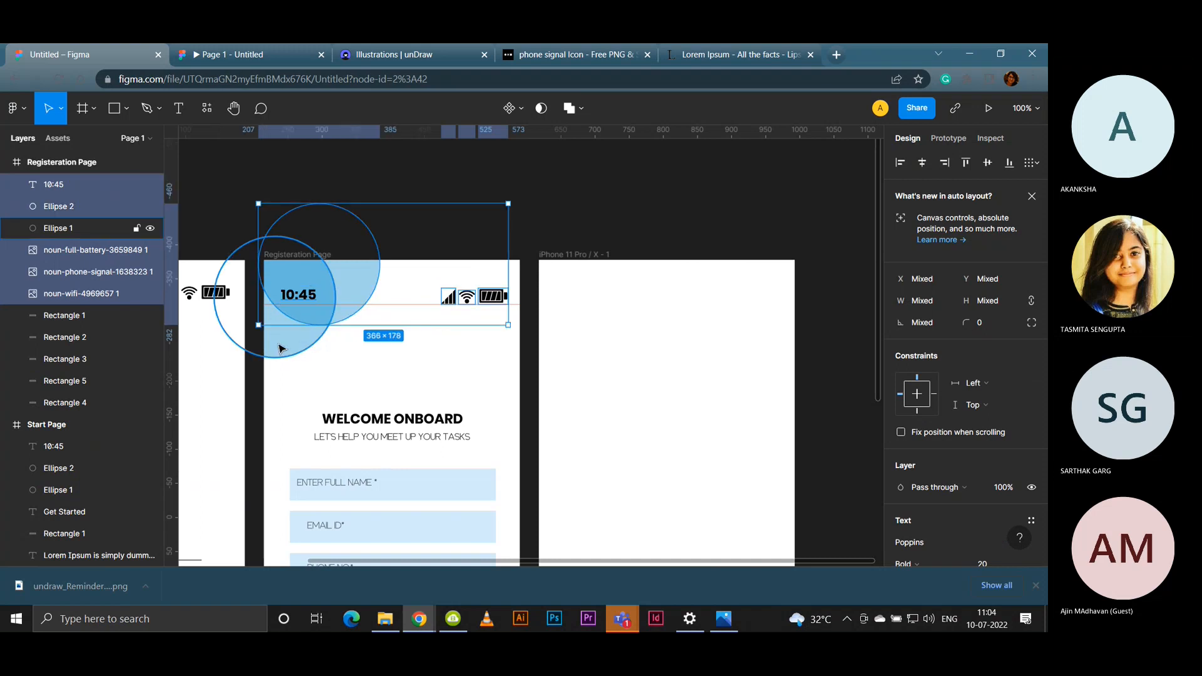
{"action": "left_click", "coordinate": [280, 338], "text": "shift"}
{"action": "left_click_drag", "start_coordinate": [304, 296], "coordinate": [579, 300]}
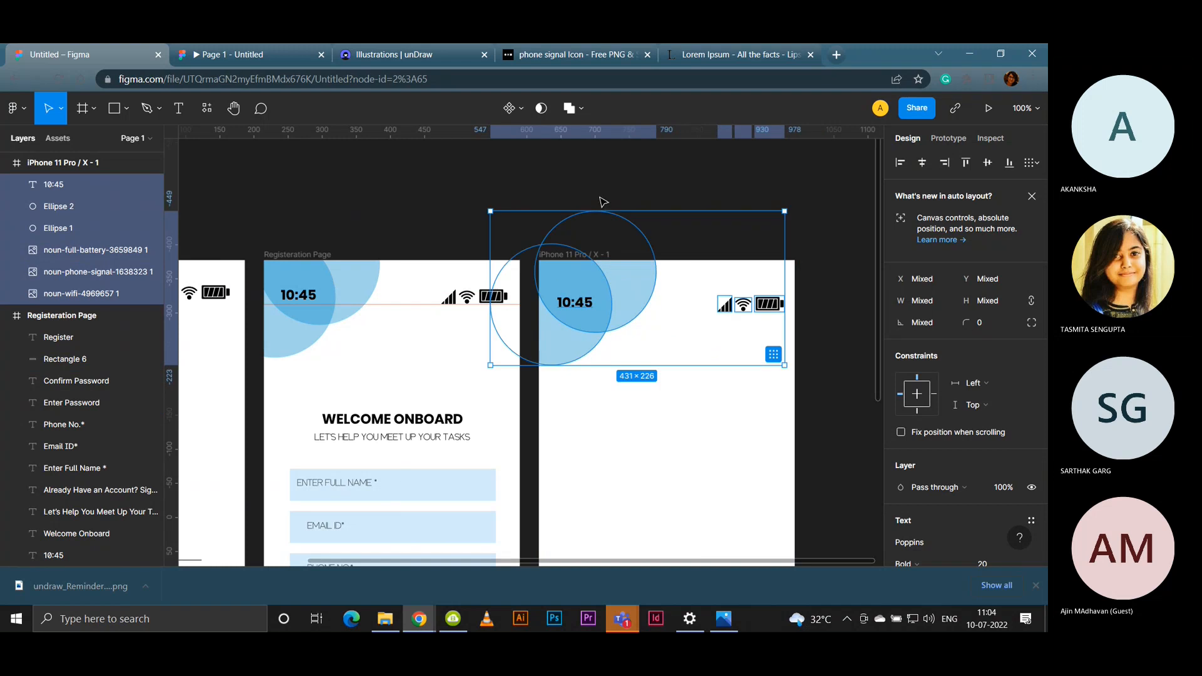
Step: Nudge the copied header elements up about 10 px to match the Registeration Page and check the new screen in the preview
{"action": "left_click_drag", "start_coordinate": [681, 135], "coordinate": [677, 305]}
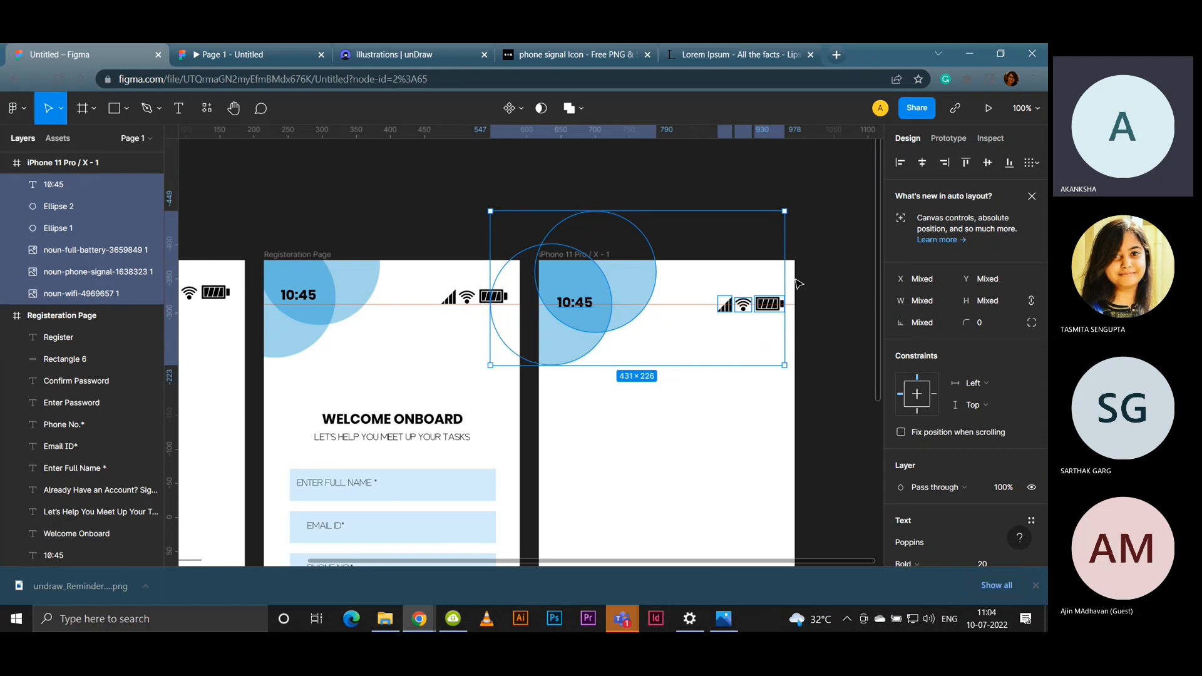
{"action": "key", "text": "Up"}
{"action": "key", "text": "Up"}
{"action": "key", "text": "Up"}
{"action": "key", "text": "Up"}
{"action": "key", "text": "Up"}
{"action": "key", "text": "Up"}
{"action": "key", "text": "Up"}
{"action": "key", "text": "Up"}
{"action": "key", "text": "Up"}
{"action": "key", "text": "Up"}
{"action": "key", "text": "Up"}
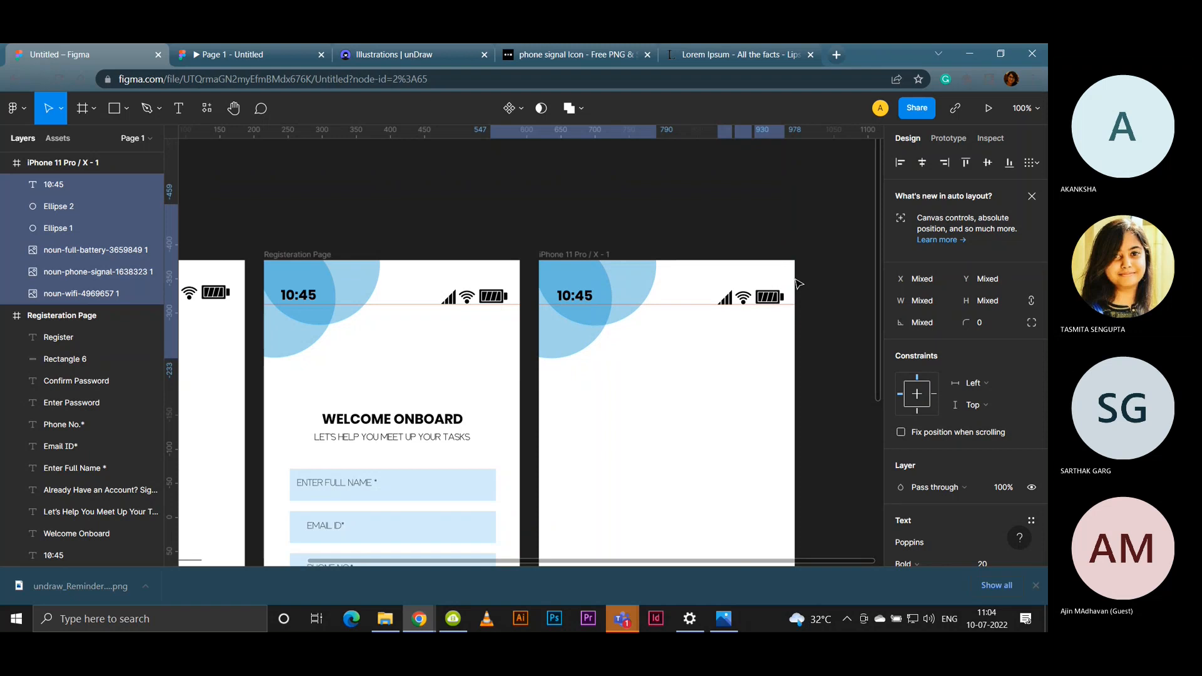
{"action": "left_click", "coordinate": [219, 53]}
{"action": "left_click", "coordinate": [587, 276]}
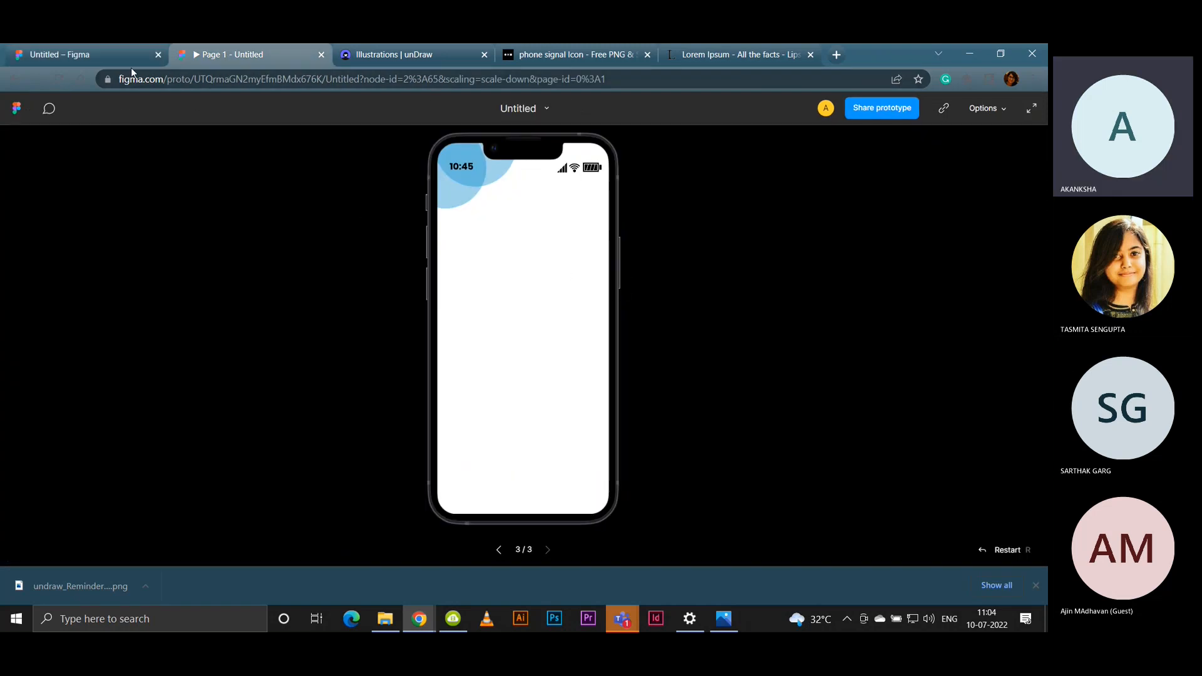
Step: Copy the "Welcome Onboard" heading from the Registeration Page onto the new iPhone 11 Pro / X frame at the same height
{"action": "left_click", "coordinate": [119, 56]}
{"action": "left_click", "coordinate": [255, 60]}
{"action": "left_click", "coordinate": [102, 45]}
{"action": "left_click_drag", "start_coordinate": [650, 434], "coordinate": [516, 383]}
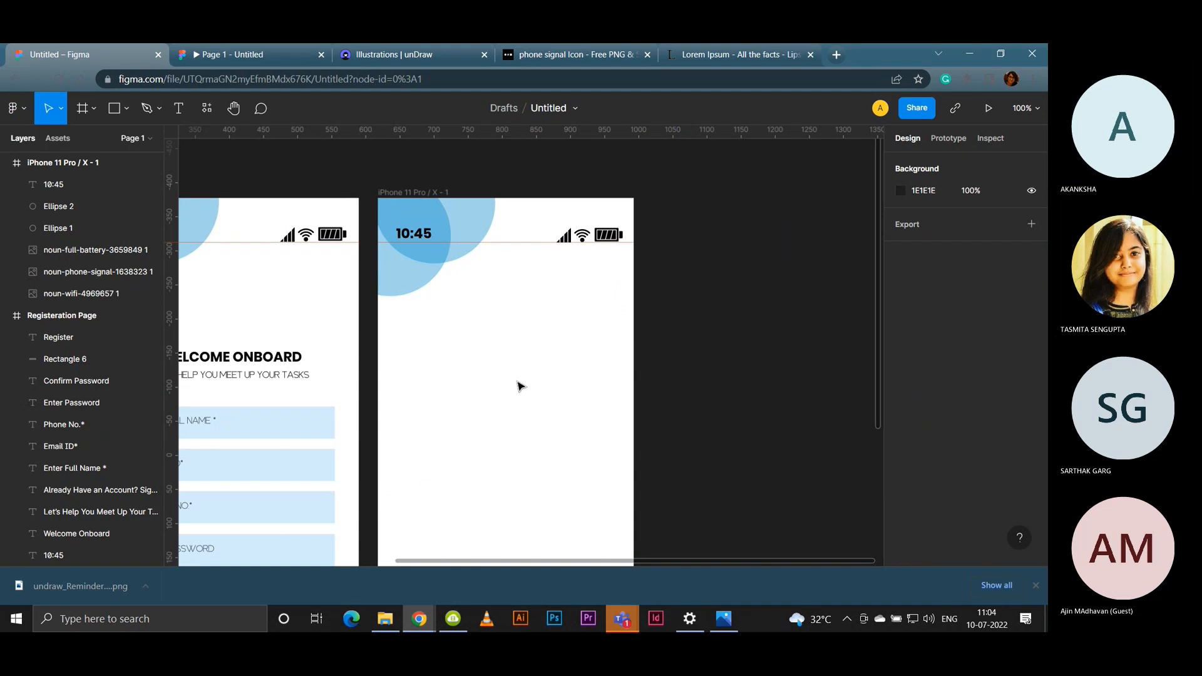
{"action": "left_click_drag", "start_coordinate": [571, 465], "coordinate": [617, 371]}
{"action": "left_click_drag", "start_coordinate": [319, 265], "coordinate": [595, 270]}
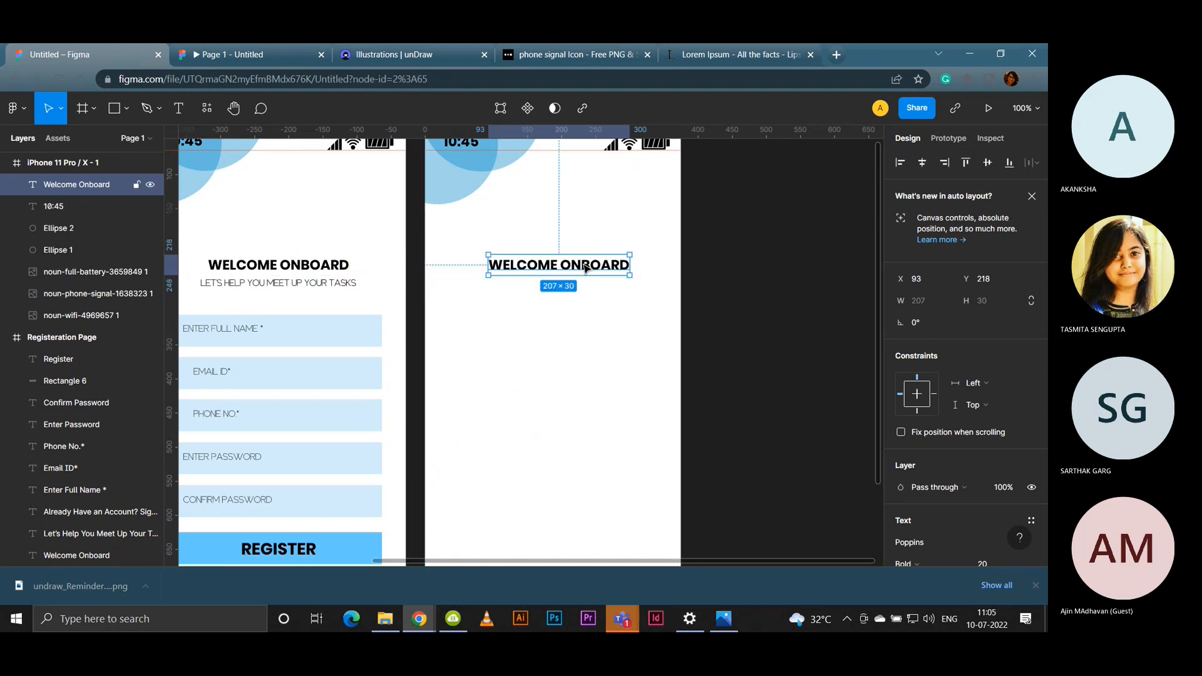
Step: Change the copied heading's text to "Welcome Back !"
{"action": "double_click", "coordinate": [589, 270]}
{"action": "left_click", "coordinate": [600, 271]}
{"action": "double_click", "coordinate": [602, 270]}
{"action": "key", "text": "BackSpace"}
{"action": "type", "text": "BAKC"}
{"action": "key", "text": "BackSpace"}
{"action": "key", "text": "BackSpace"}
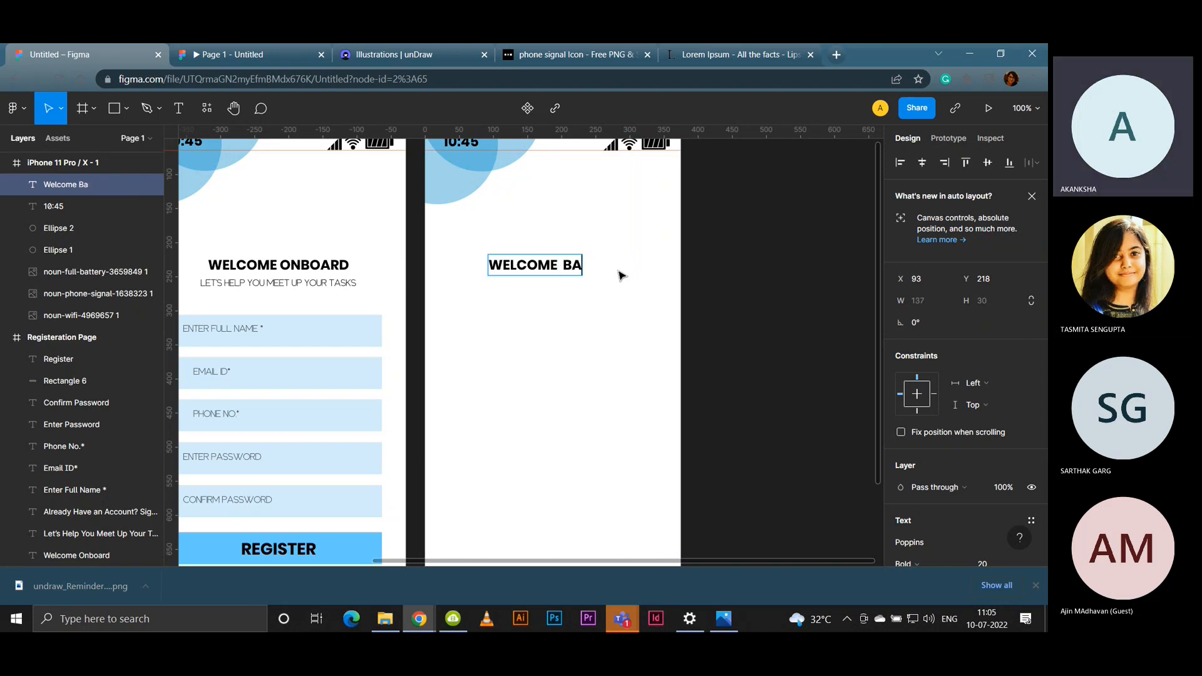
{"action": "type", "text": "CK"}
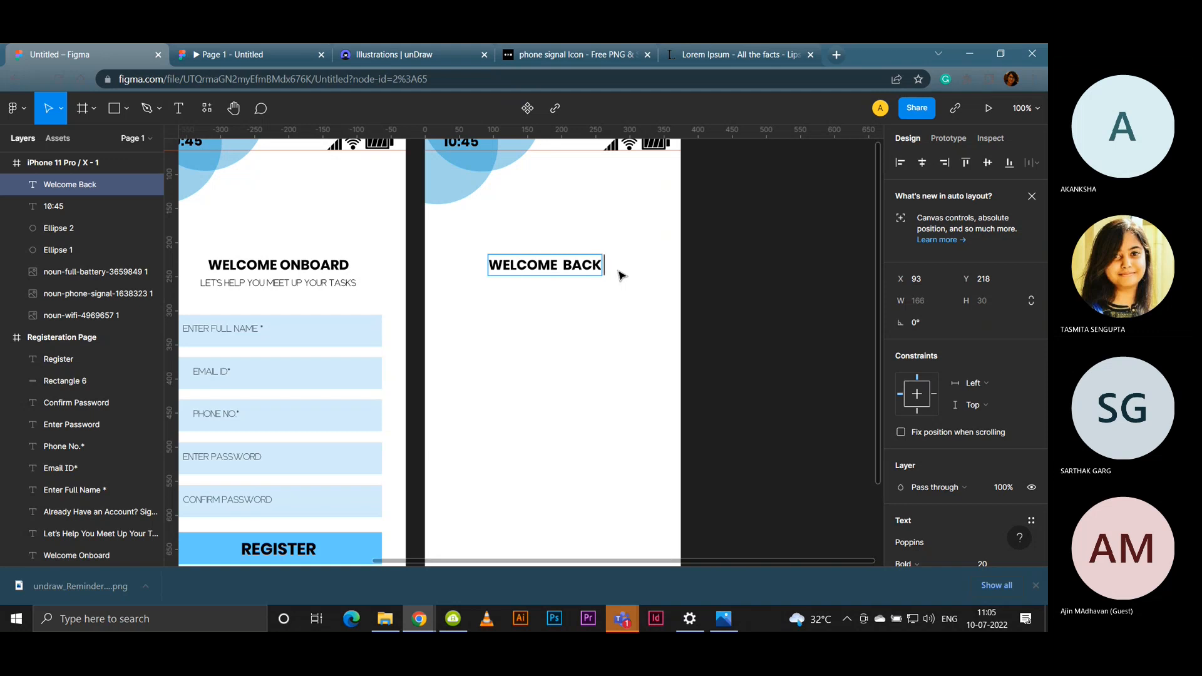
{"action": "type", "text": " !"}
{"action": "key", "text": "Escape"}
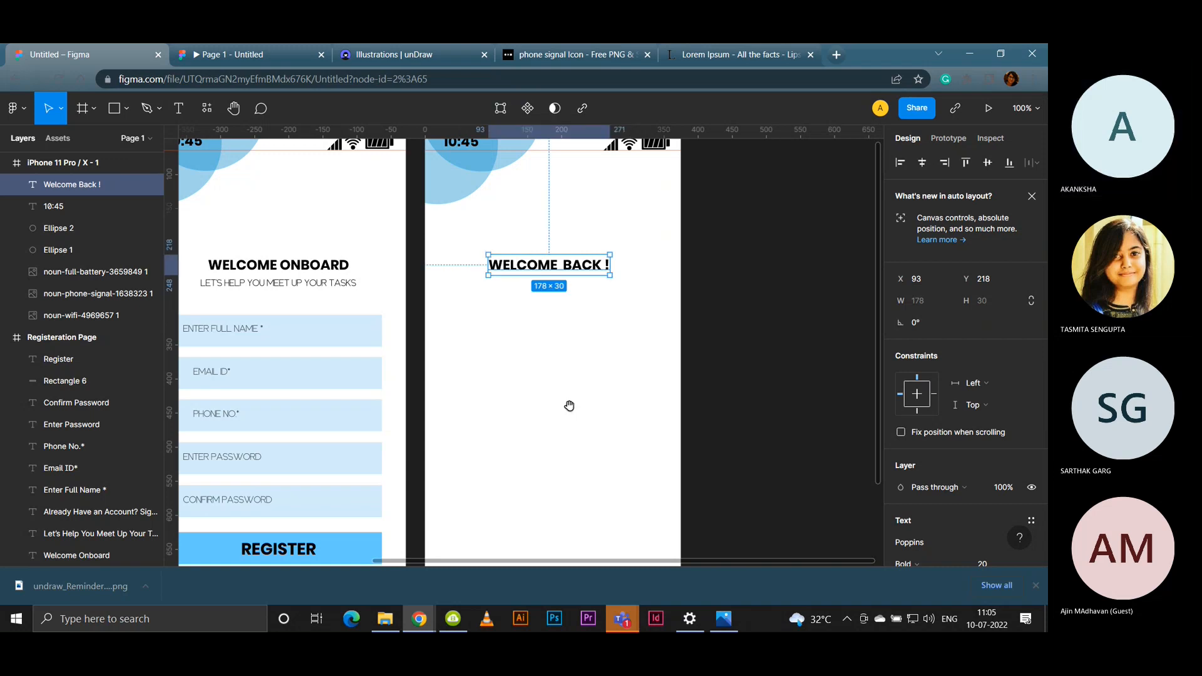
Step: Find the "Well done" illustration on the unDraw site and save it as a PNG in the Figma folder
{"action": "left_click", "coordinate": [389, 54]}
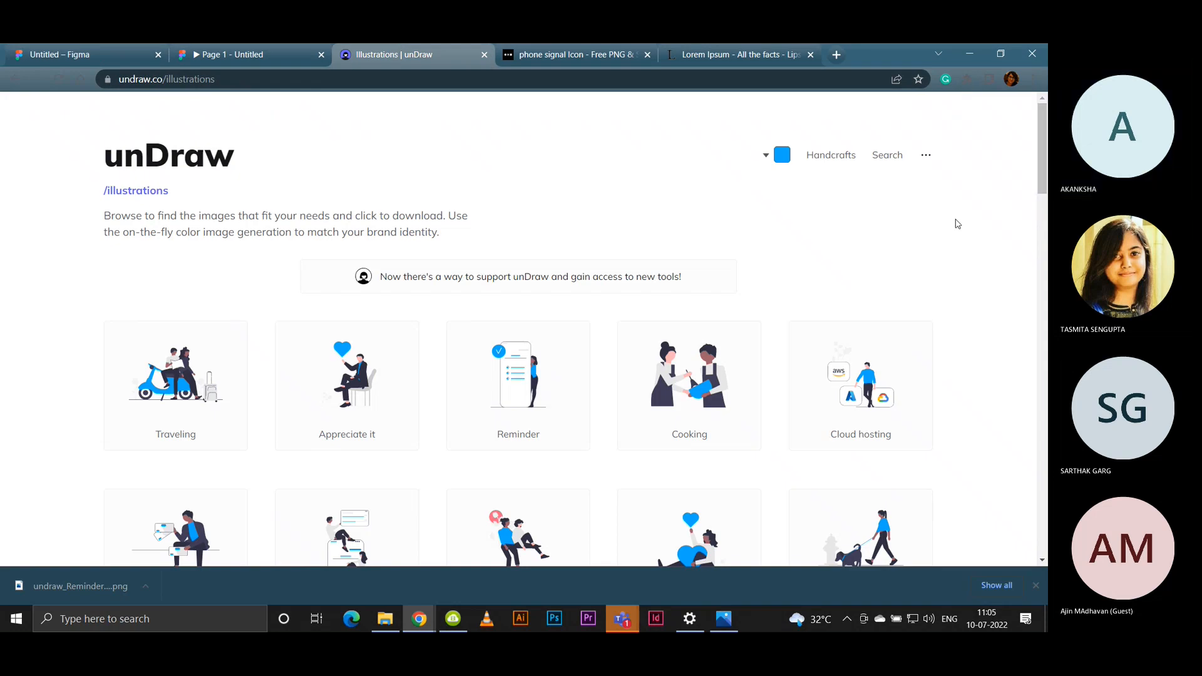
{"action": "scroll", "coordinate": [830, 269], "scroll_direction": "down", "scroll_amount": 2}
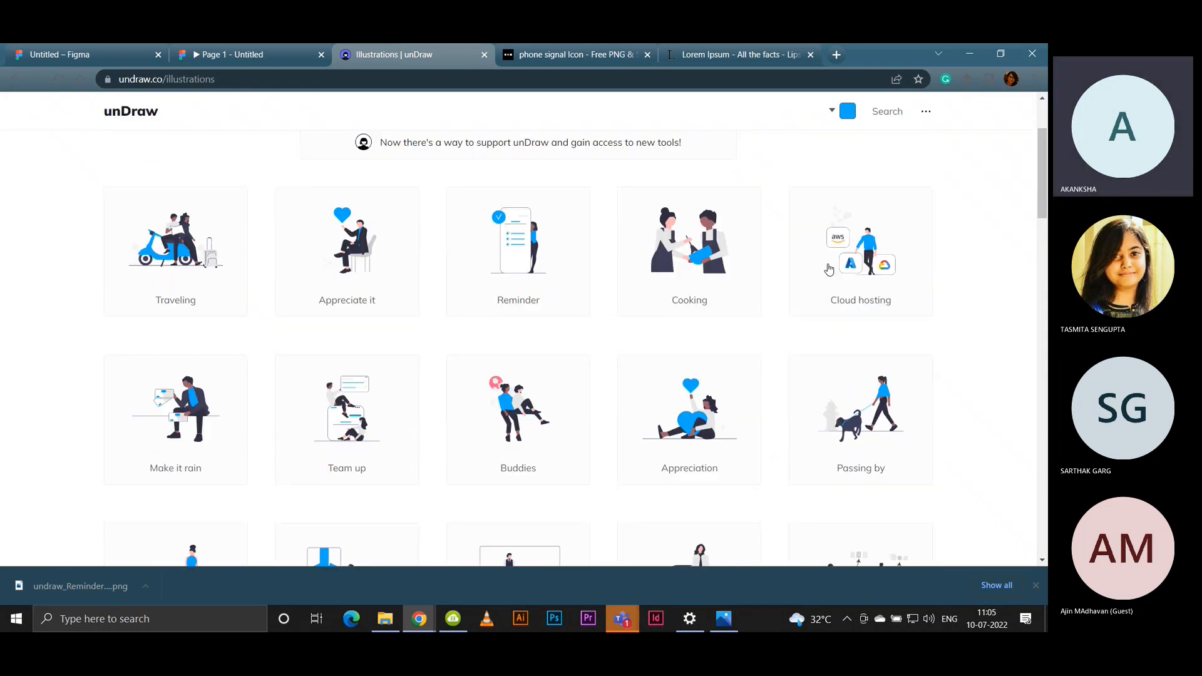
{"action": "scroll", "coordinate": [830, 269], "scroll_direction": "down", "scroll_amount": 2}
{"action": "scroll", "coordinate": [830, 269], "scroll_direction": "down", "scroll_amount": 1}
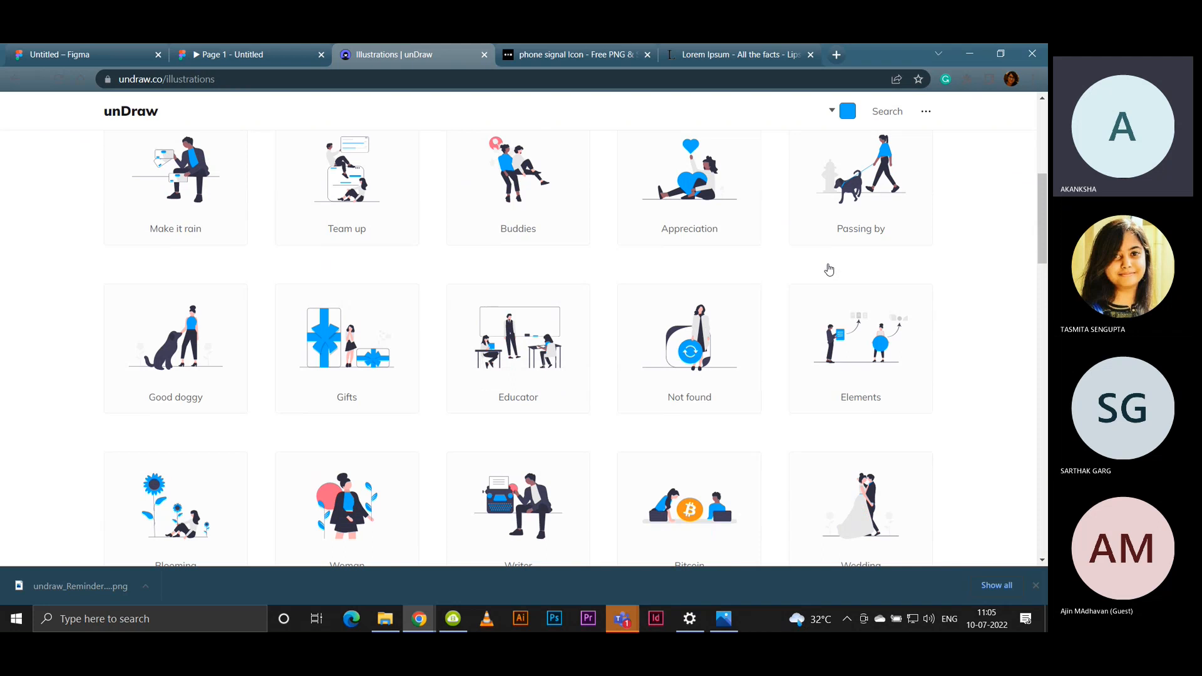
{"action": "scroll", "coordinate": [829, 269], "scroll_direction": "down", "scroll_amount": 4}
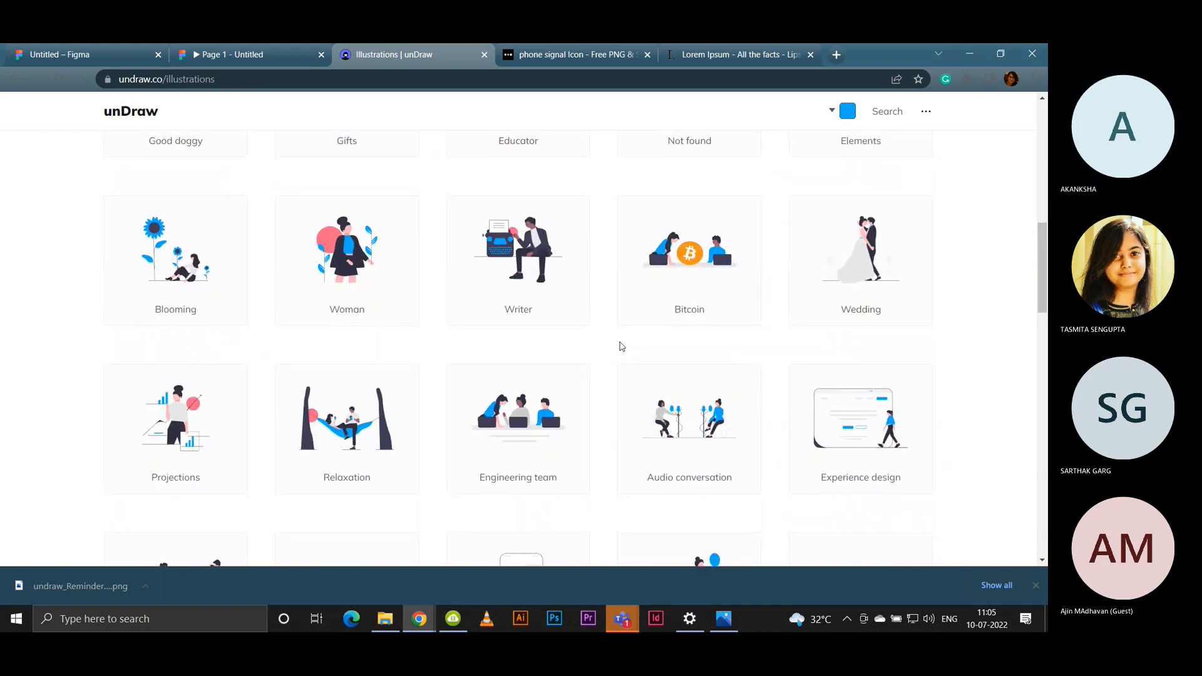
{"action": "scroll", "coordinate": [620, 344], "scroll_direction": "down", "scroll_amount": 2}
{"action": "scroll", "coordinate": [621, 347], "scroll_direction": "down", "scroll_amount": 1}
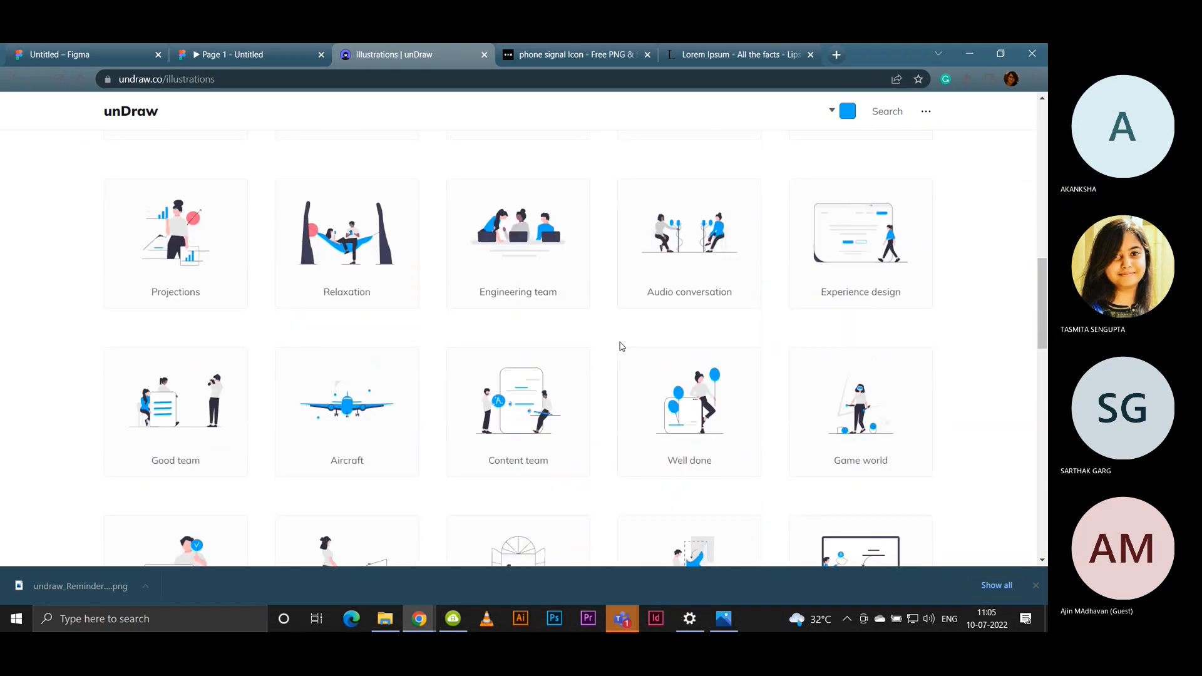
{"action": "scroll", "coordinate": [620, 345], "scroll_direction": "down", "scroll_amount": 2}
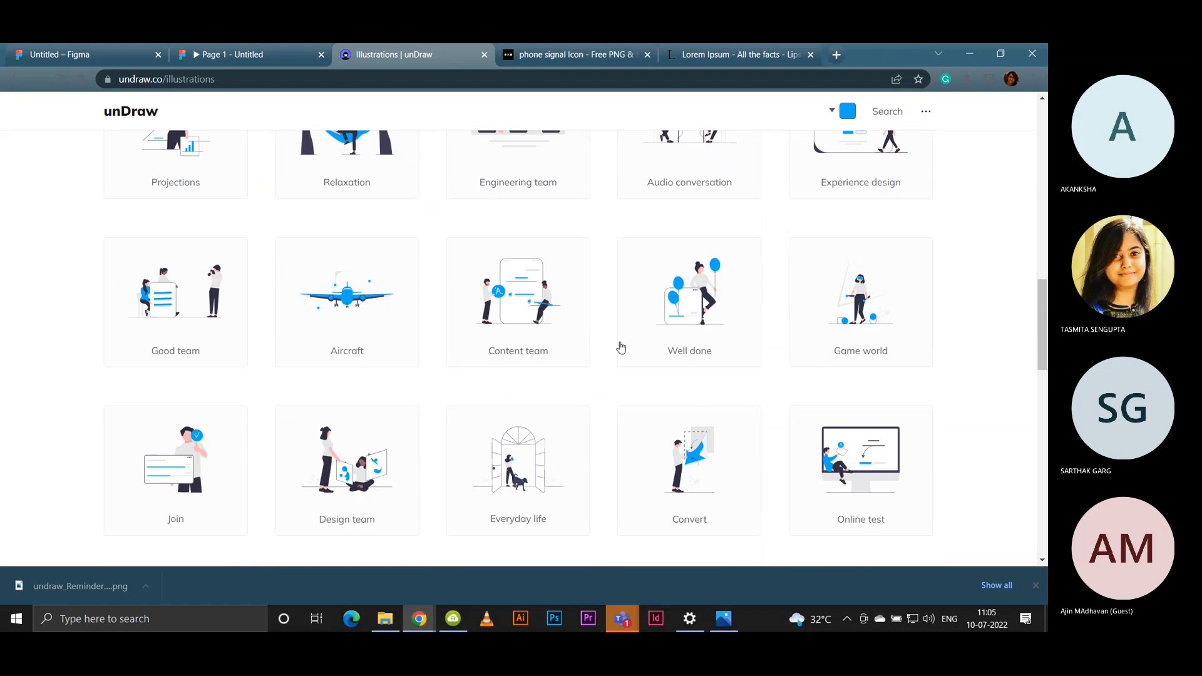
{"action": "scroll", "coordinate": [633, 392], "scroll_direction": "down", "scroll_amount": 2}
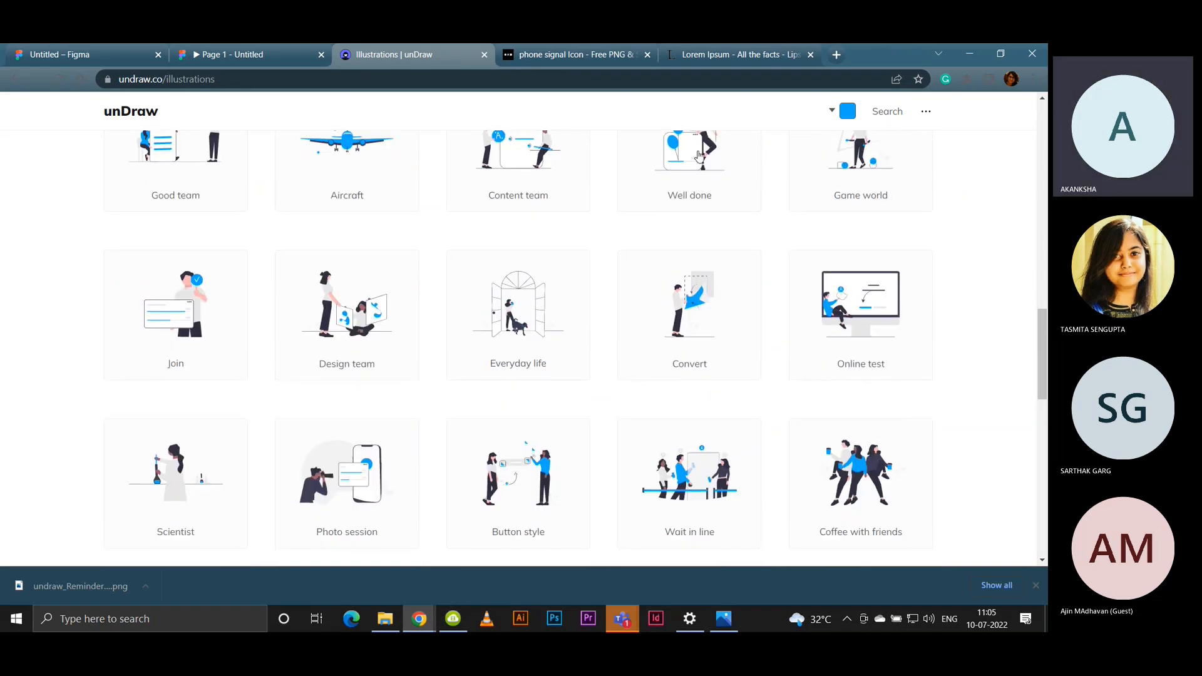
{"action": "scroll", "coordinate": [595, 309], "scroll_direction": "down", "scroll_amount": 1}
{"action": "scroll", "coordinate": [597, 310], "scroll_direction": "up", "scroll_amount": 3}
{"action": "left_click", "coordinate": [678, 314]}
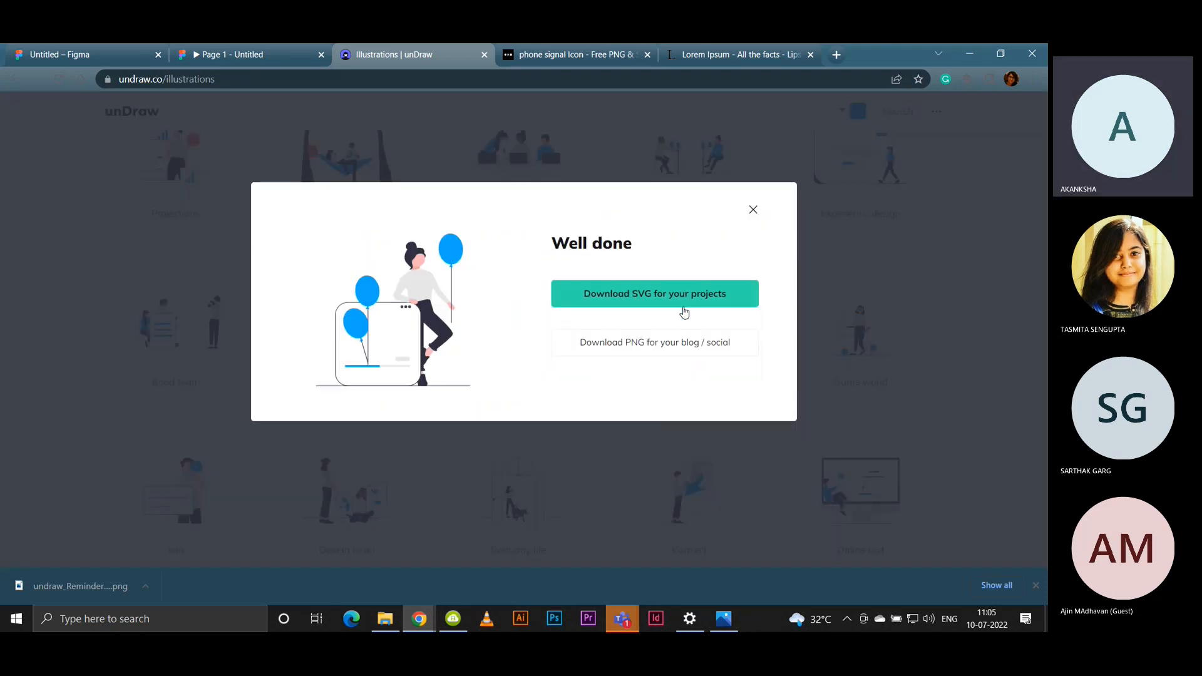
{"action": "left_click", "coordinate": [665, 345]}
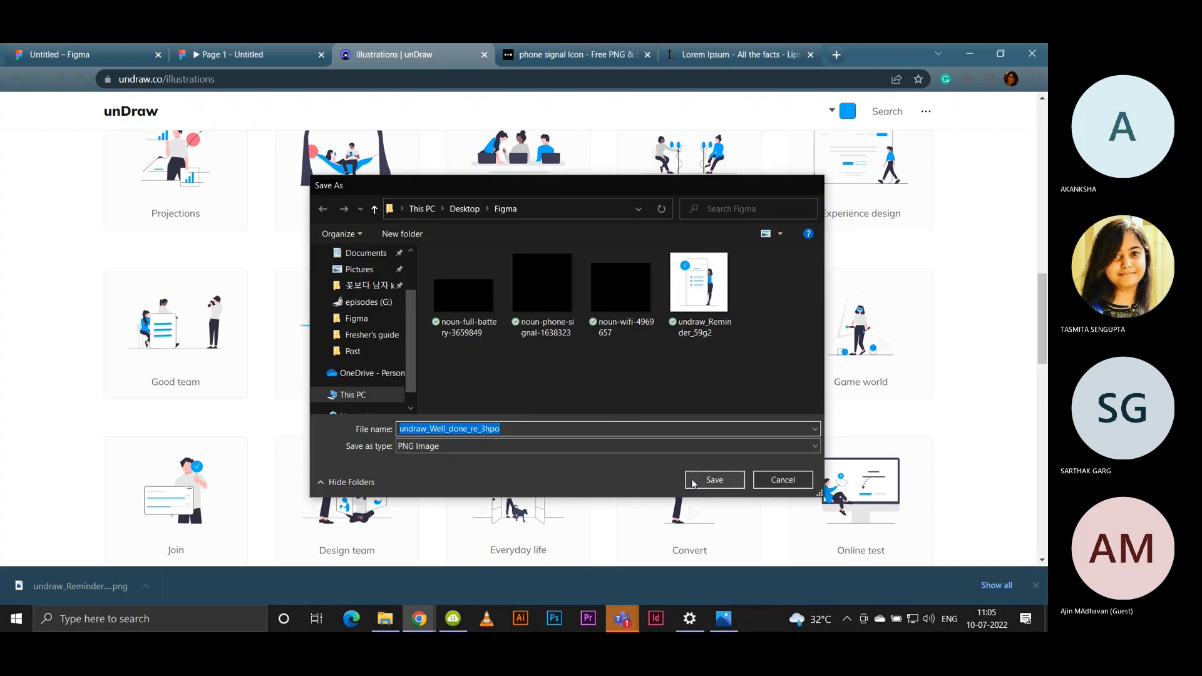
{"action": "left_click", "coordinate": [715, 480]}
Step: Back in the Figma design file, place the undraw_Well_done_re_3hpo image below the "Welcome Back !" heading at about 278 × 254
{"action": "left_click", "coordinate": [80, 54]}
{"action": "left_click", "coordinate": [13, 108]}
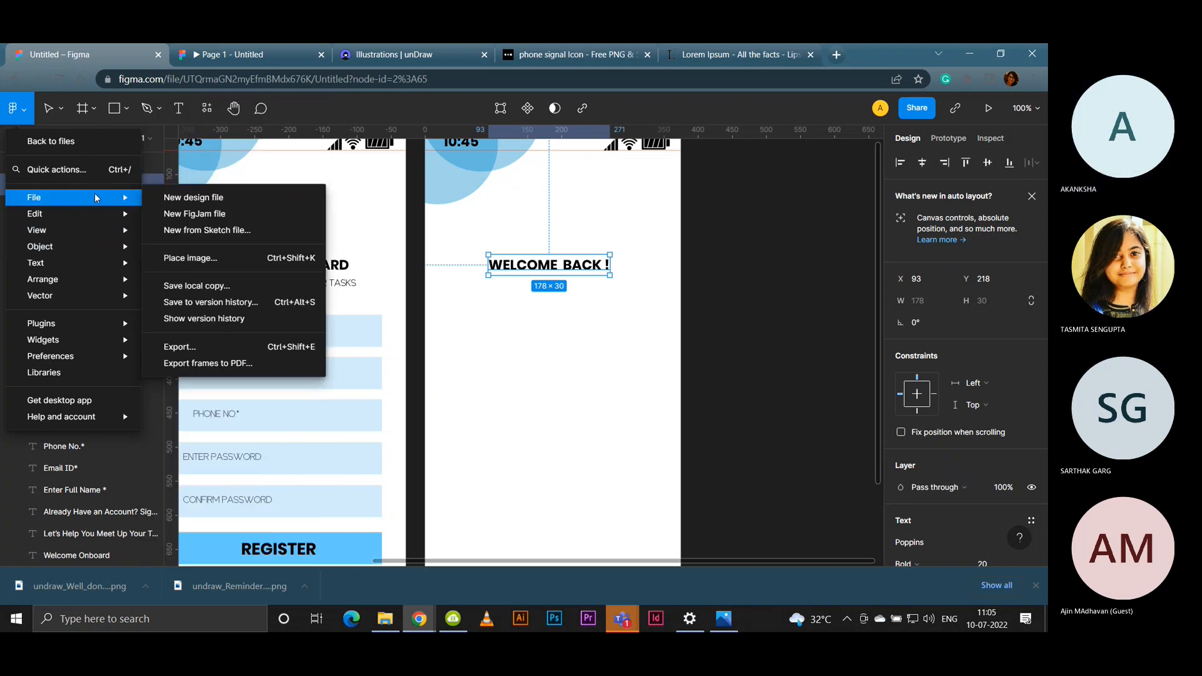
{"action": "left_click", "coordinate": [233, 258]}
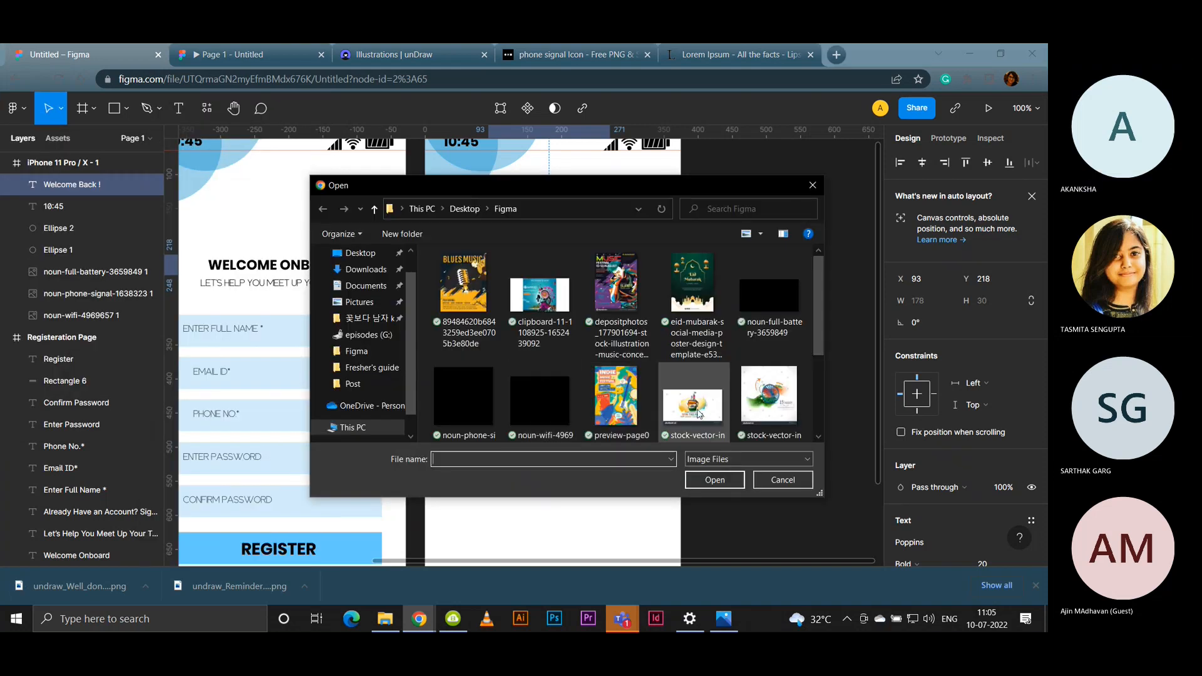
{"action": "left_click_drag", "start_coordinate": [818, 333], "coordinate": [819, 409]}
{"action": "left_click", "coordinate": [754, 405]}
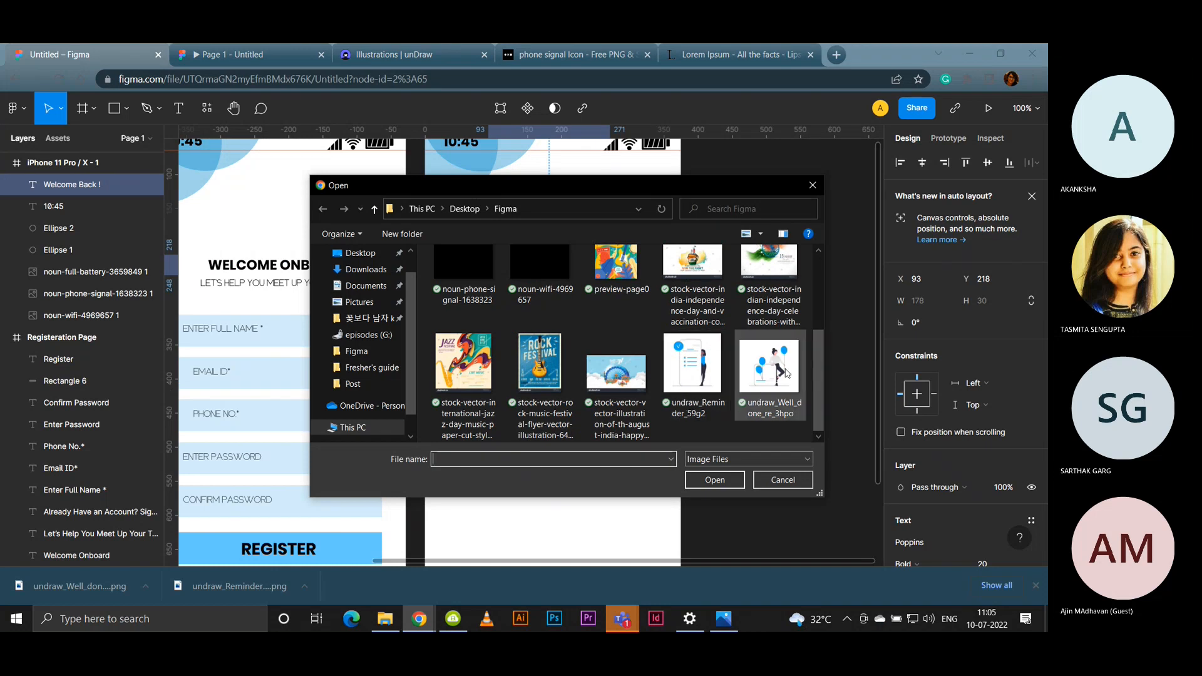
{"action": "left_click", "coordinate": [715, 479]}
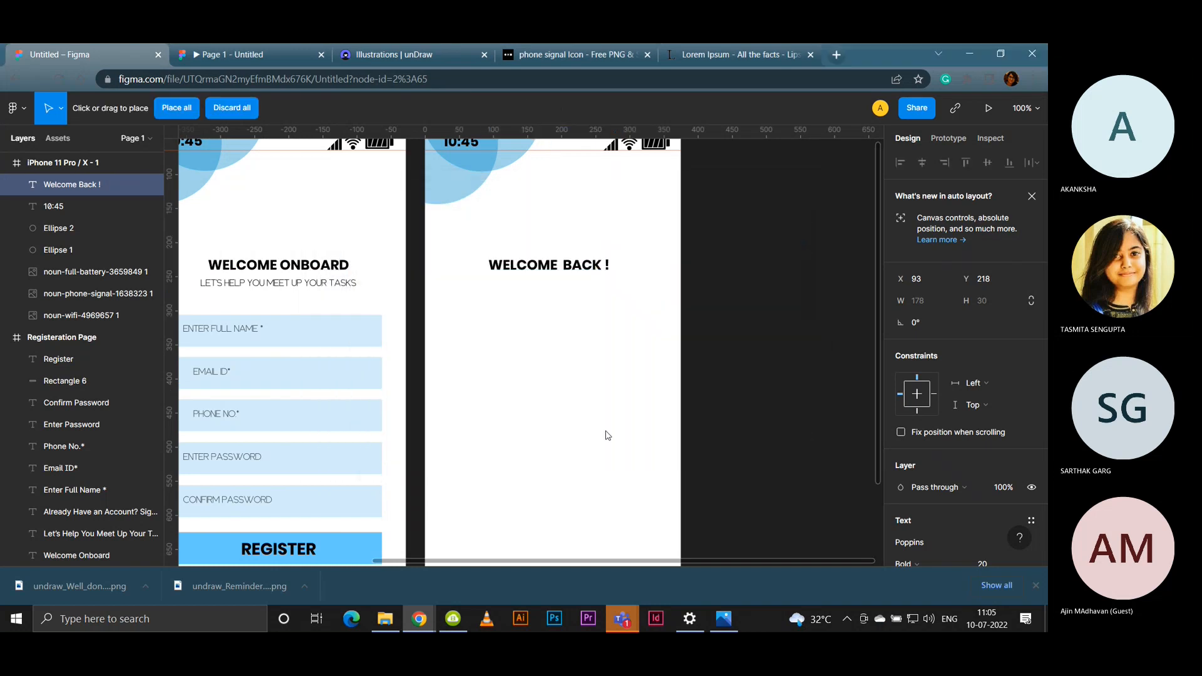
{"action": "left_click_drag", "start_coordinate": [488, 307], "coordinate": [692, 491]}
{"action": "left_click_drag", "start_coordinate": [580, 426], "coordinate": [546, 396]}
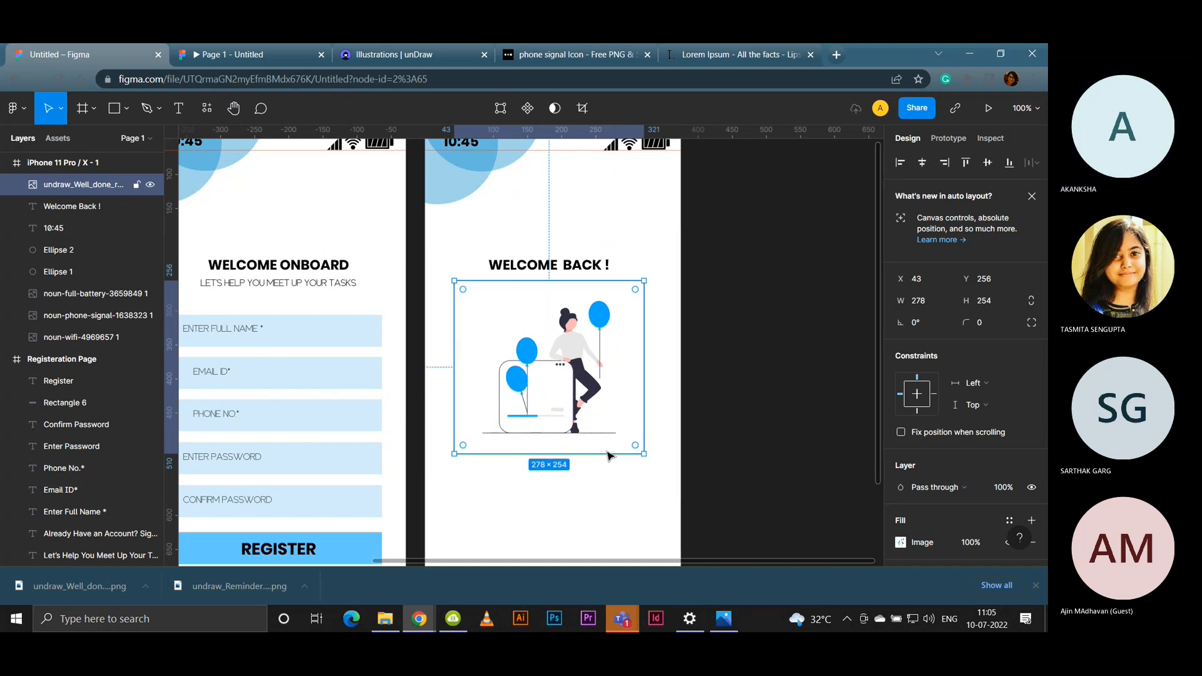
Step: Enlarge the balloon illustration to about 342 × 312 and send it behind the other elements of the new frame
{"action": "left_click", "coordinate": [567, 266]}
{"action": "right_click", "coordinate": [566, 267]}
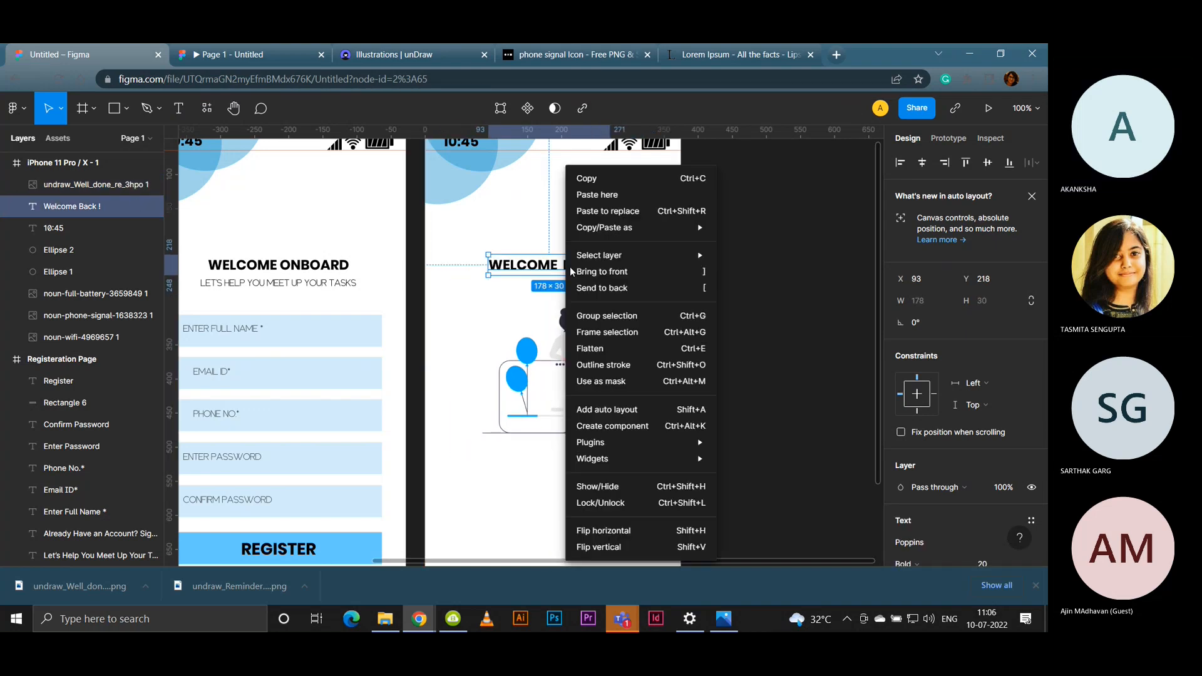
{"action": "left_click", "coordinate": [782, 246]}
{"action": "left_click", "coordinate": [495, 409]}
{"action": "left_click_drag", "start_coordinate": [659, 471], "coordinate": [681, 491]}
{"action": "right_click", "coordinate": [593, 432]}
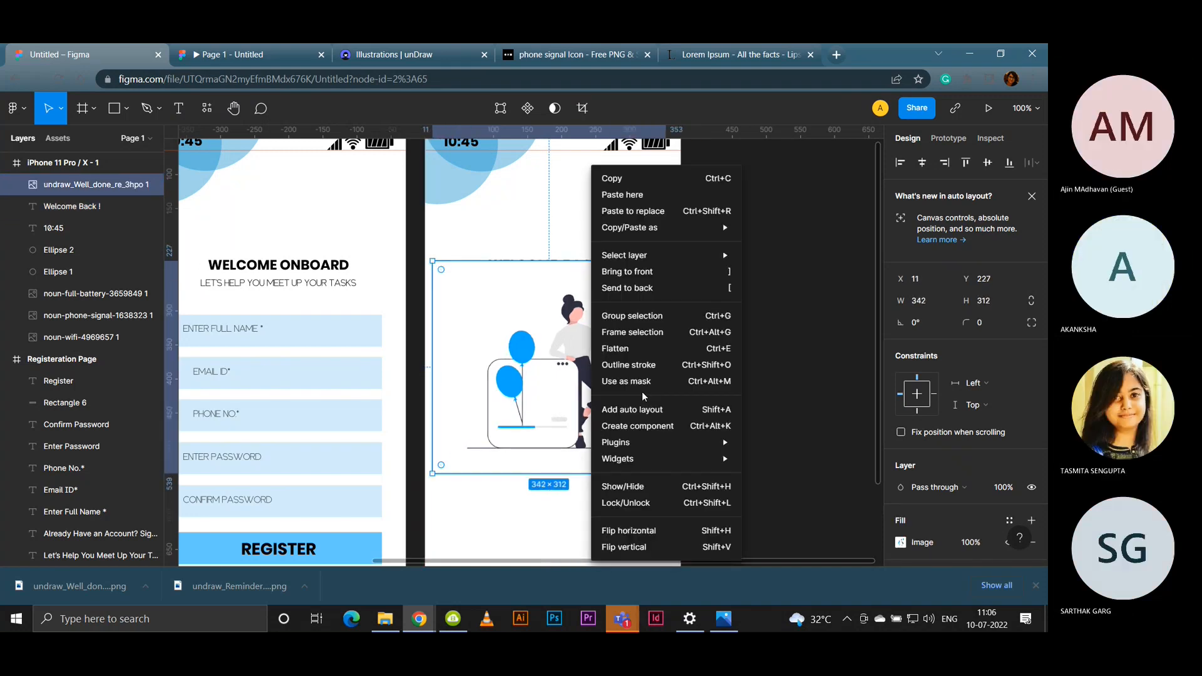
{"action": "left_click", "coordinate": [677, 287]}
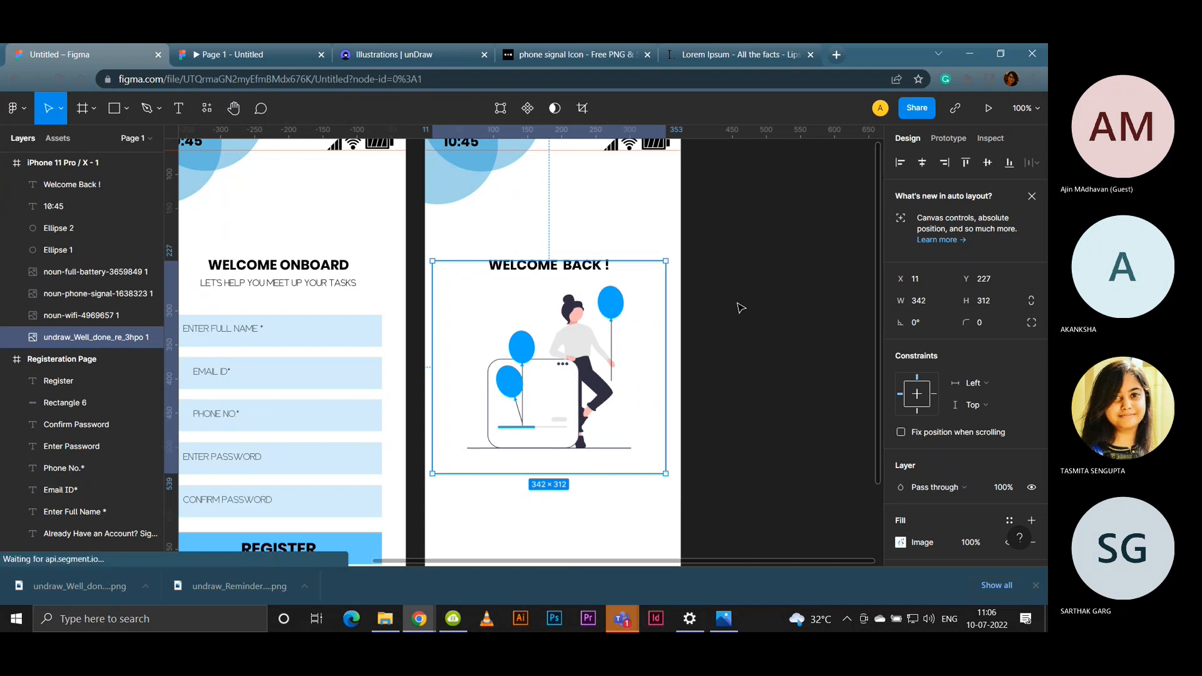
{"action": "left_click", "coordinate": [741, 308]}
Step: Check the placement of the "Welcome Back !" heading and illustration in the prototype preview
{"action": "scroll", "coordinate": [567, 429], "scroll_direction": "down", "scroll_amount": 2}
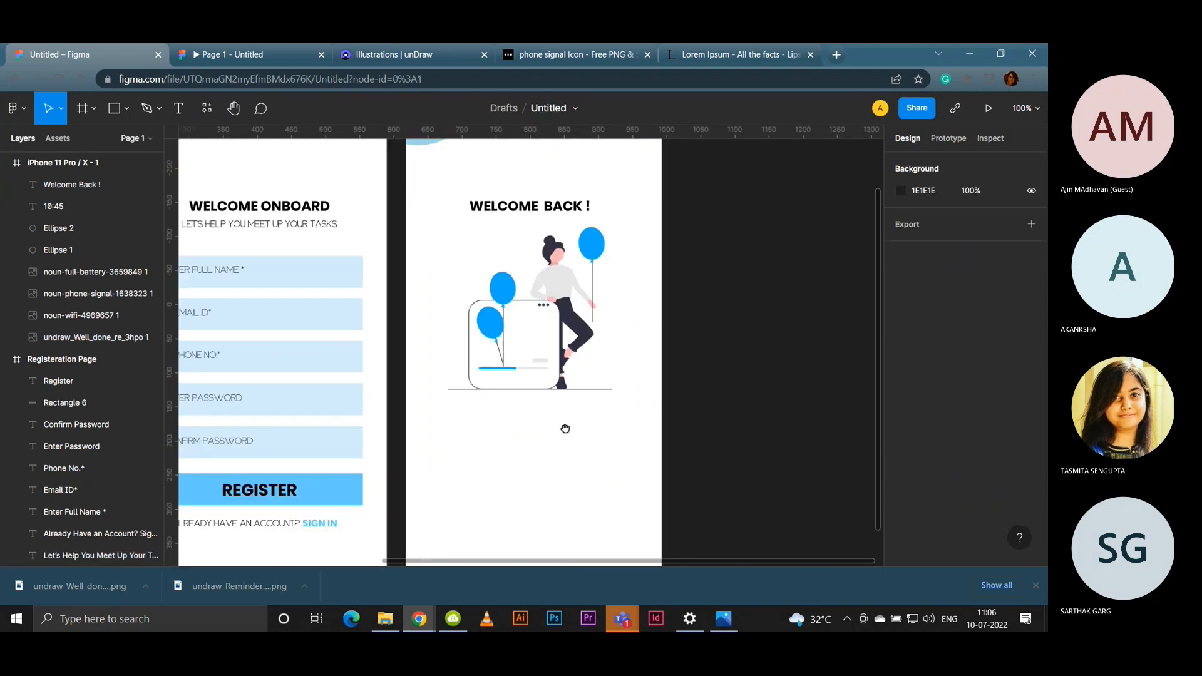
{"action": "left_click", "coordinate": [228, 59]}
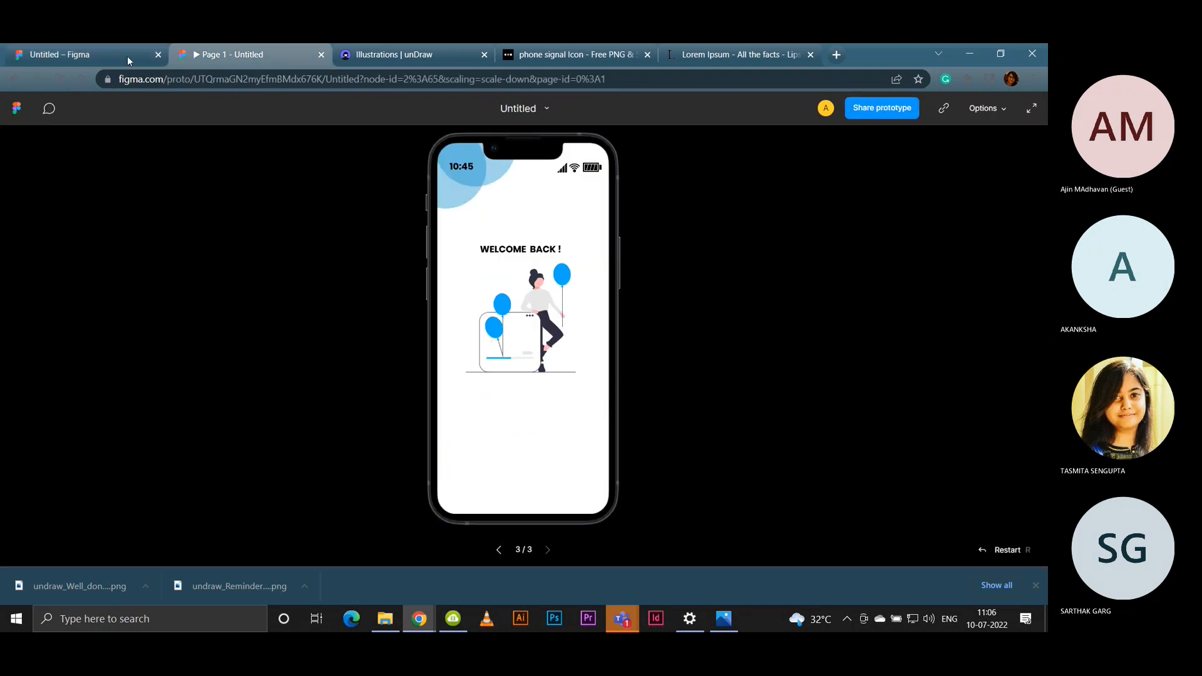
{"action": "left_click", "coordinate": [94, 55]}
{"action": "left_click", "coordinate": [514, 235]}
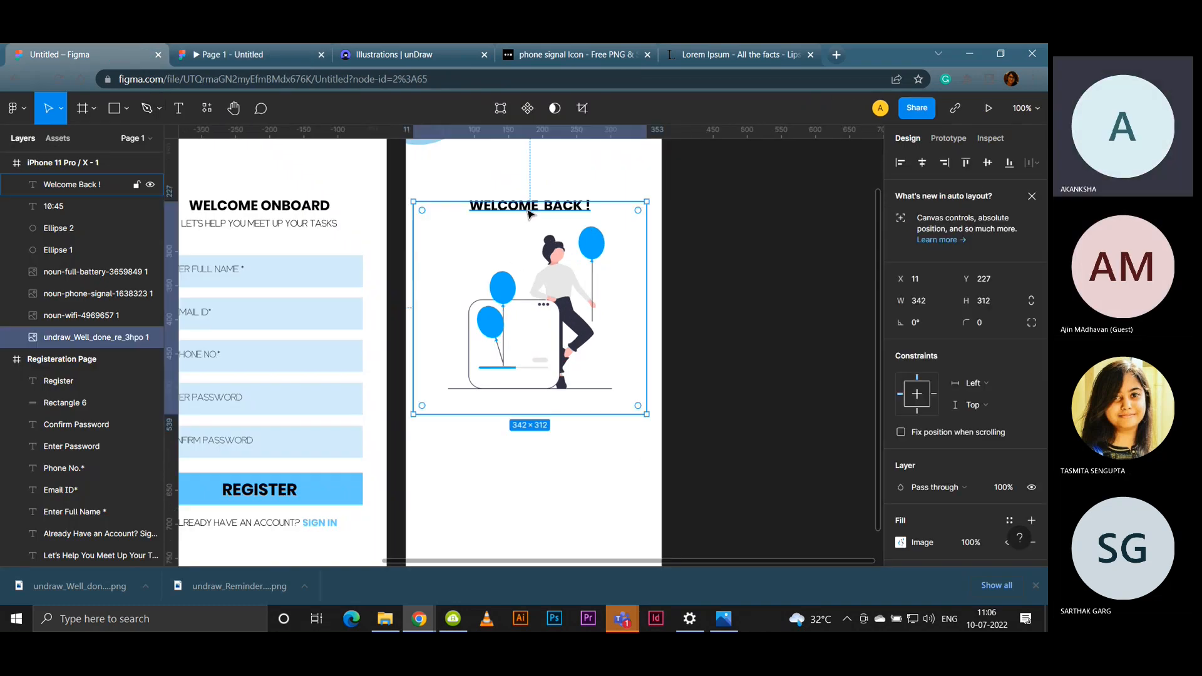
{"action": "left_click", "coordinate": [529, 208], "text": "shift"}
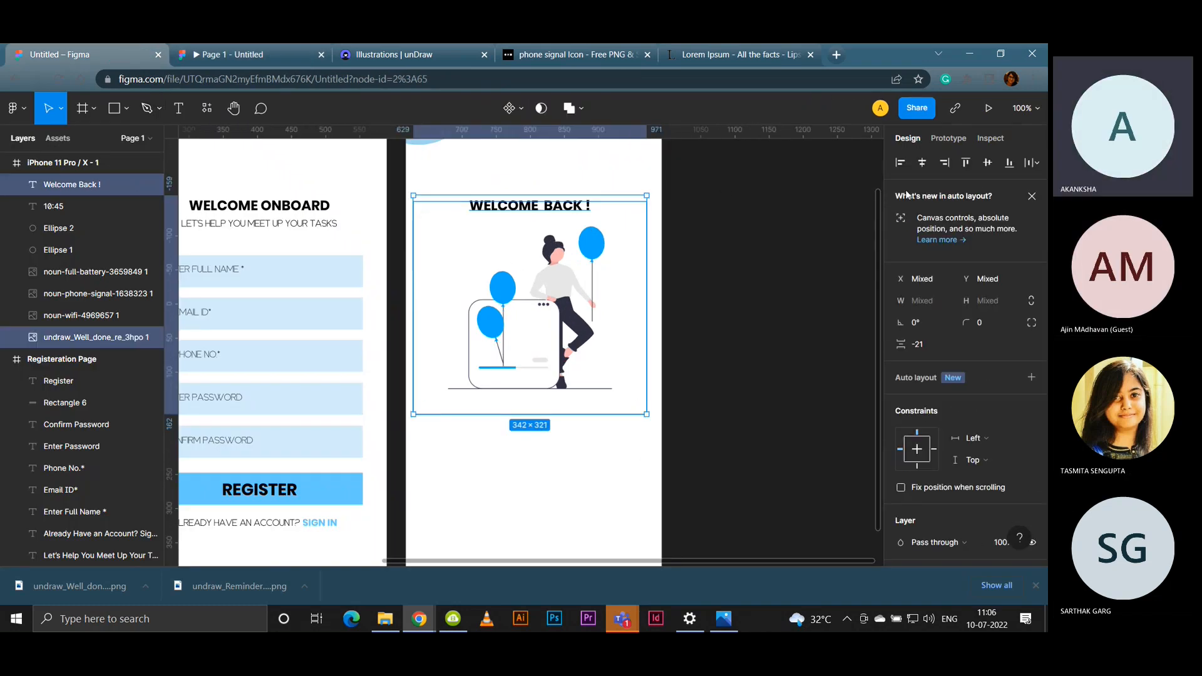
{"action": "left_click", "coordinate": [739, 314]}
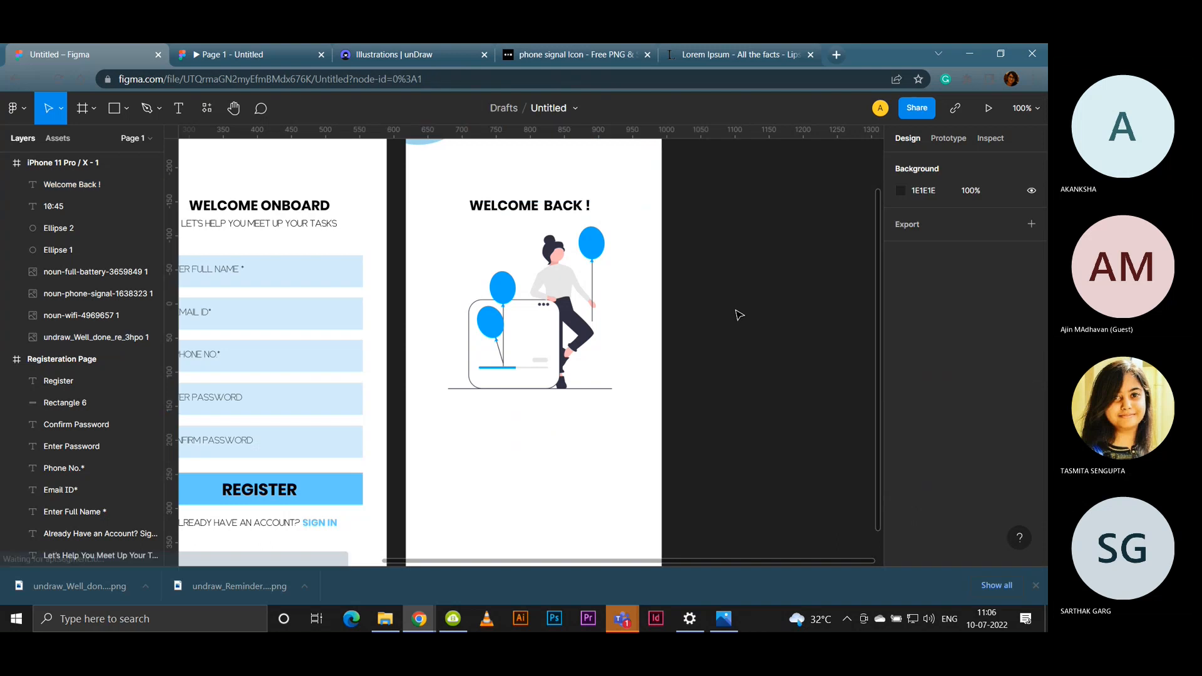
{"action": "left_click", "coordinate": [233, 57]}
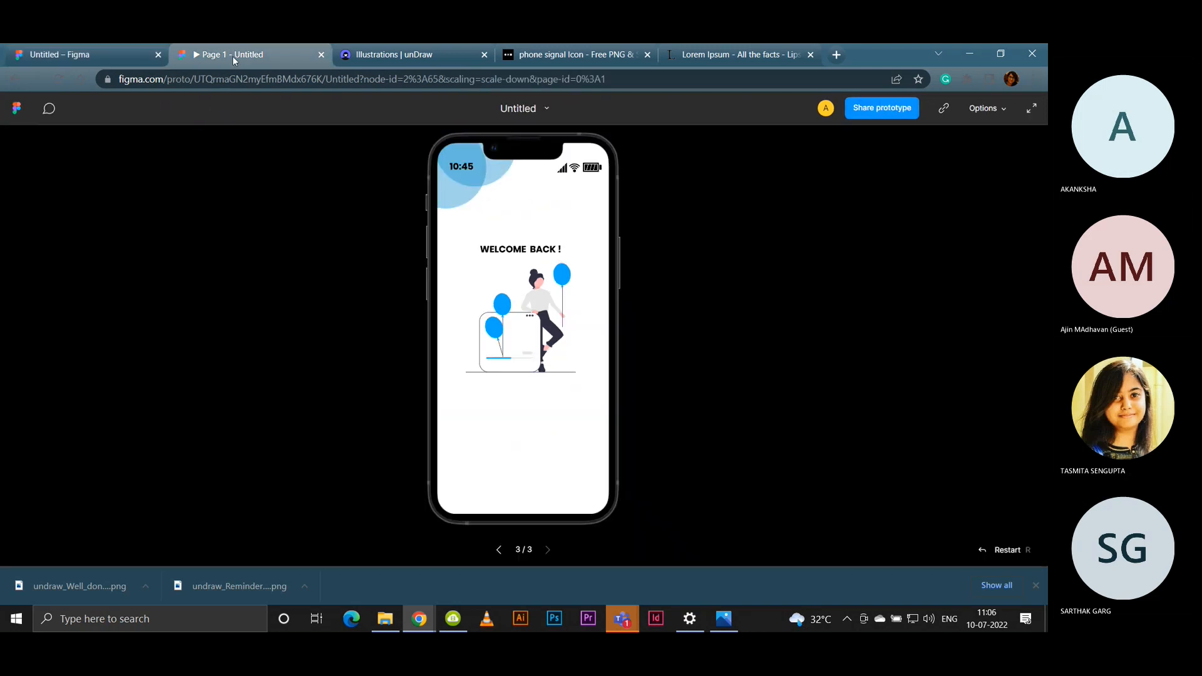
{"action": "left_click", "coordinate": [81, 55]}
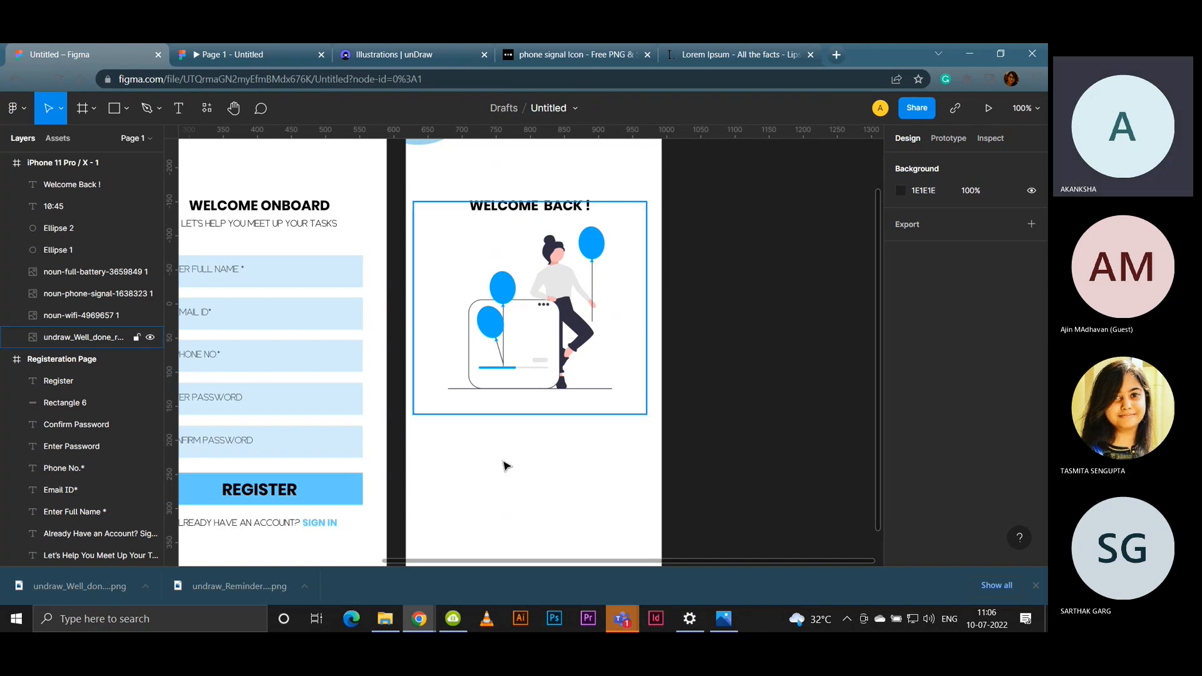
Step: Copy the "Enter Full Name *" label and its light blue rectangle from the Registeration Page to below the new screen's illustration
{"action": "left_click_drag", "start_coordinate": [505, 451], "coordinate": [520, 433]}
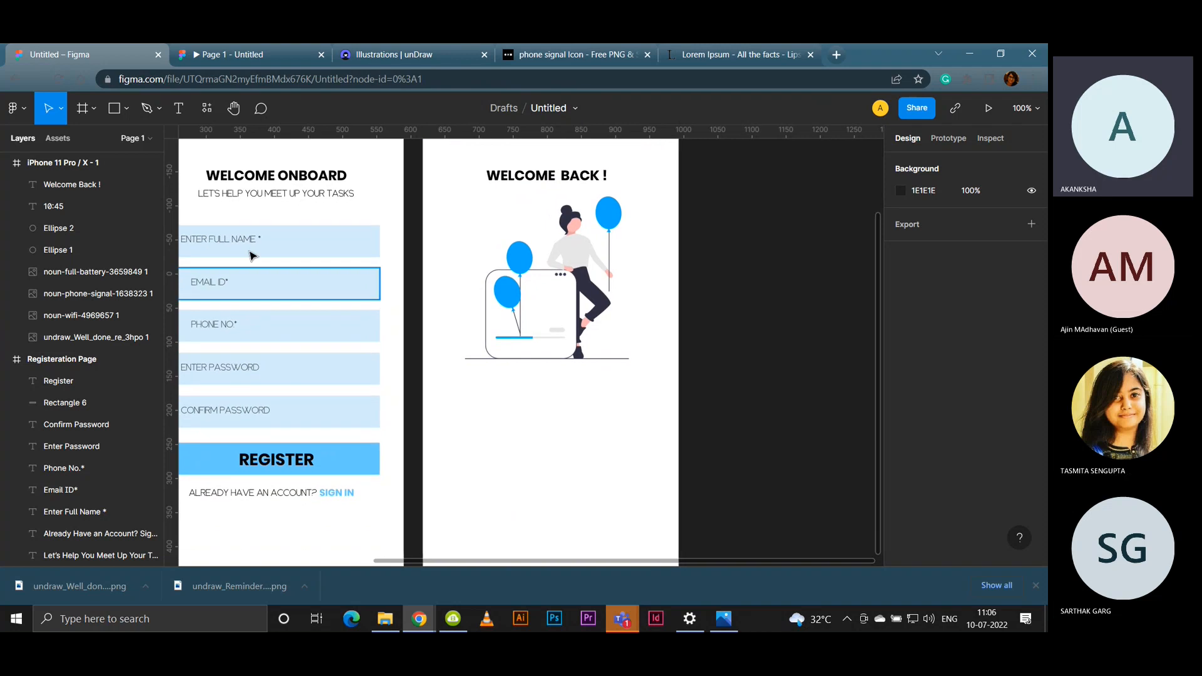
{"action": "left_click", "coordinate": [280, 244]}
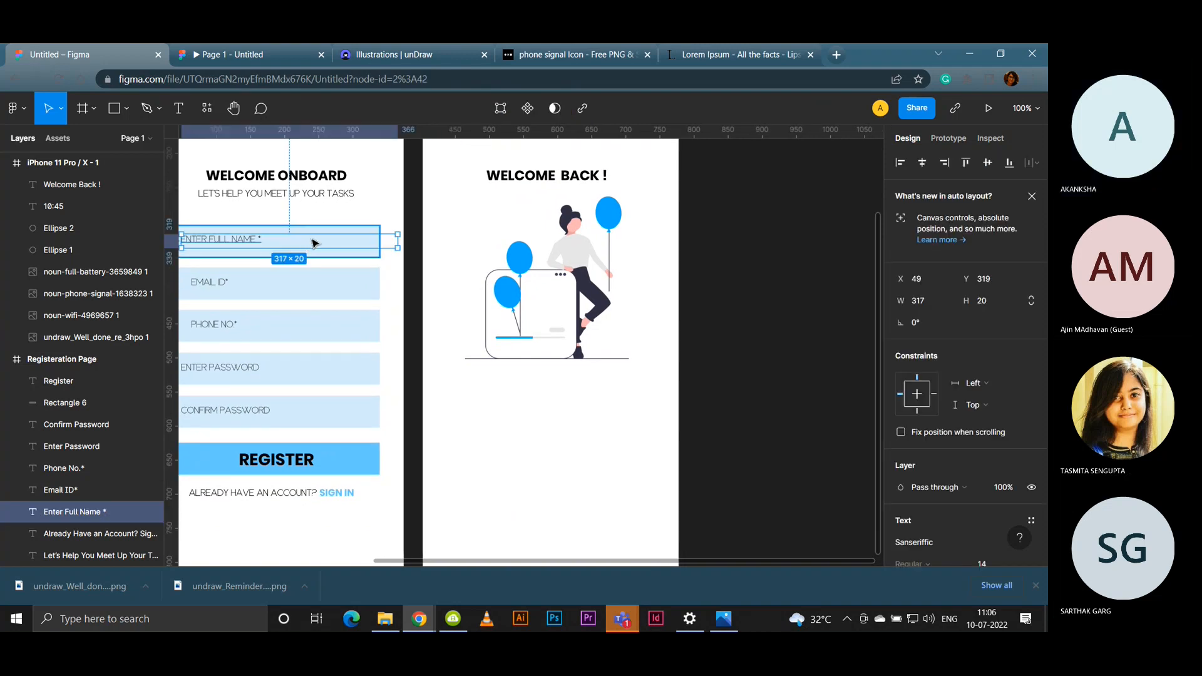
{"action": "left_click", "coordinate": [313, 243], "text": "shift"}
{"action": "left_click_drag", "start_coordinate": [234, 232], "coordinate": [537, 408]}
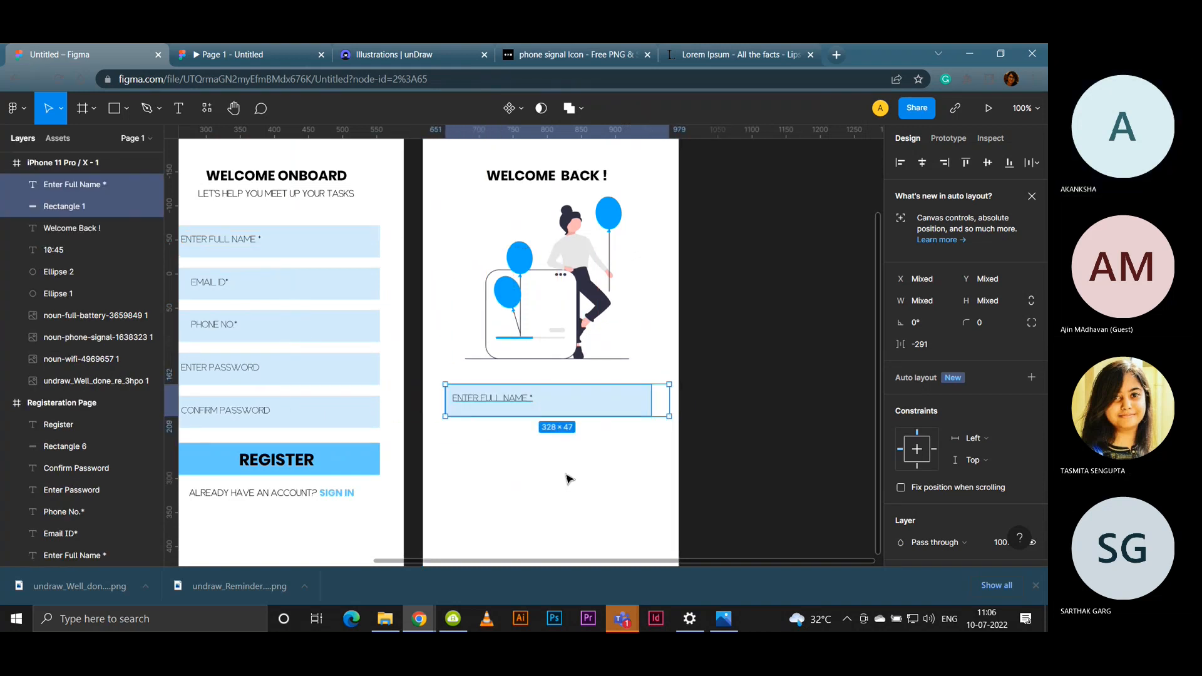
Step: Duplicate the "Enter Full Name *" label and its light blue rectangle directly below the originals on the new screen, about 13 apart
{"action": "left_click", "coordinate": [558, 478]}
{"action": "left_click_drag", "start_coordinate": [558, 459], "coordinate": [560, 414]}
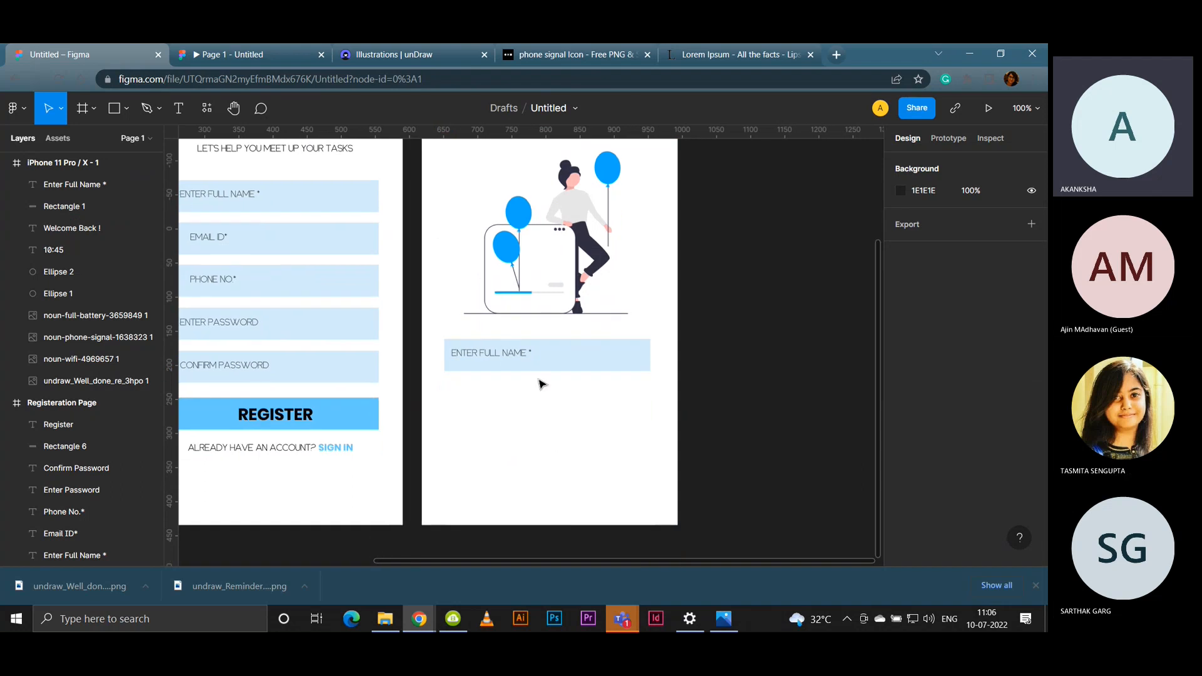
{"action": "left_click", "coordinate": [512, 353]}
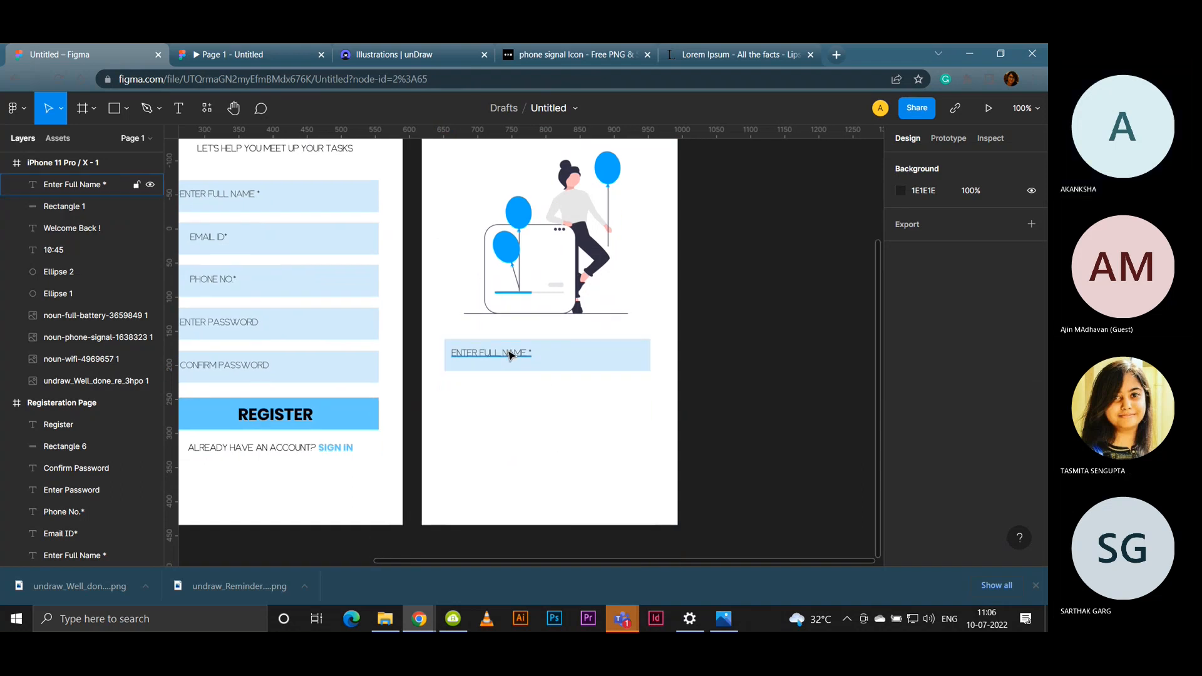
{"action": "left_click", "coordinate": [600, 344], "text": "shift"}
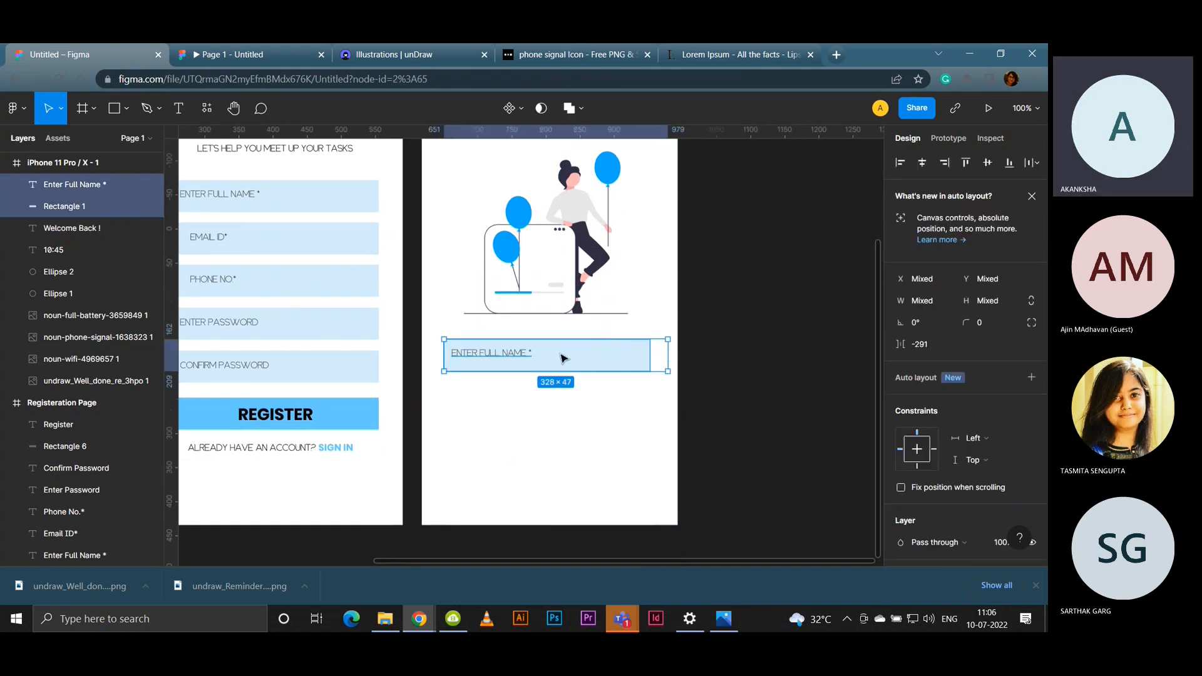
{"action": "left_click_drag", "start_coordinate": [562, 357], "coordinate": [560, 398]}
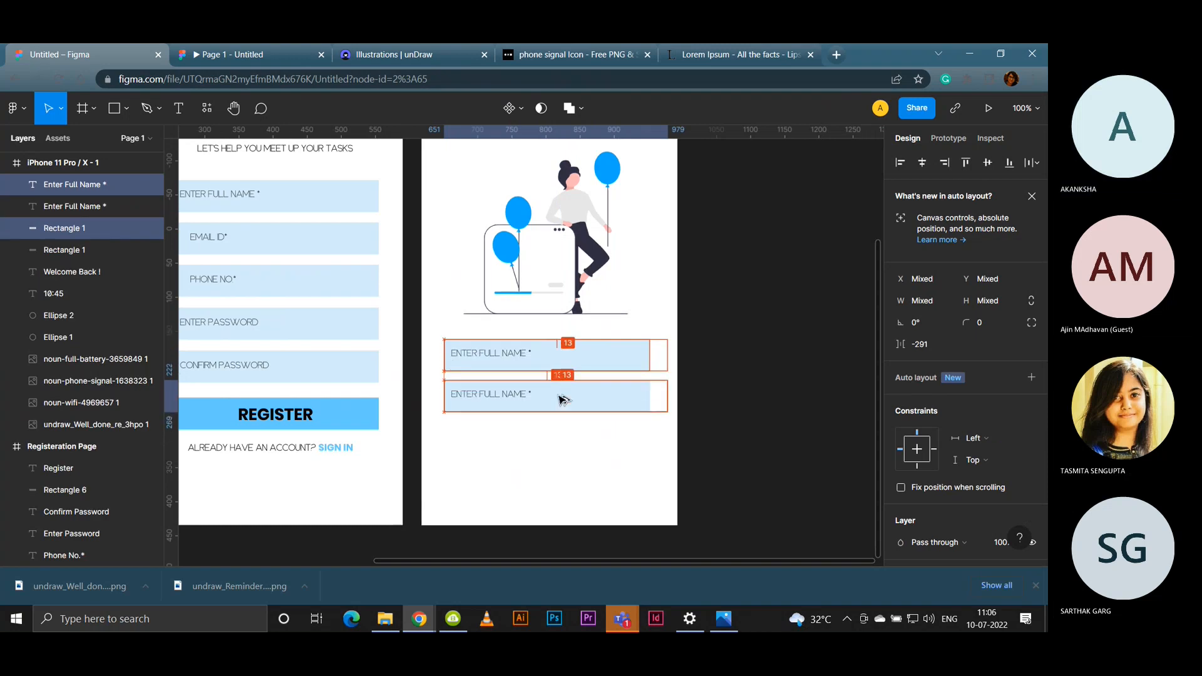
{"action": "left_click", "coordinate": [558, 443]}
Step: Change the upper field's label on the new screen to "Enter your Email"
{"action": "double_click", "coordinate": [528, 355]}
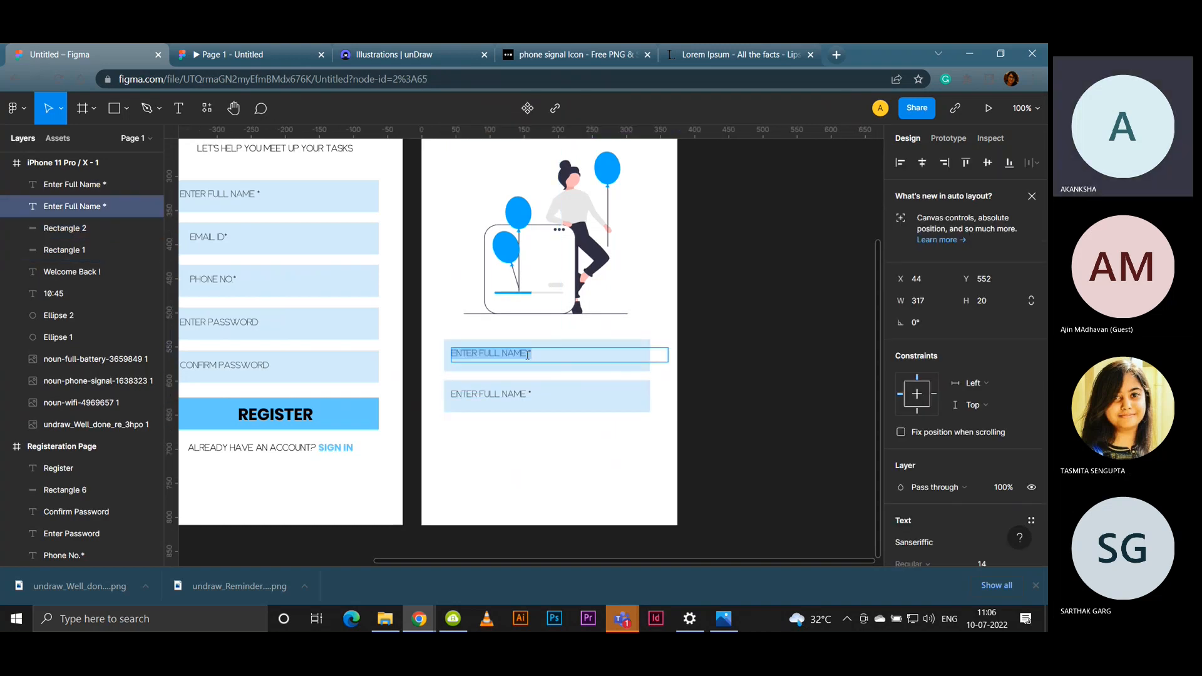
{"action": "key", "text": "BackSpace"}
{"action": "type", "text": "Enter"}
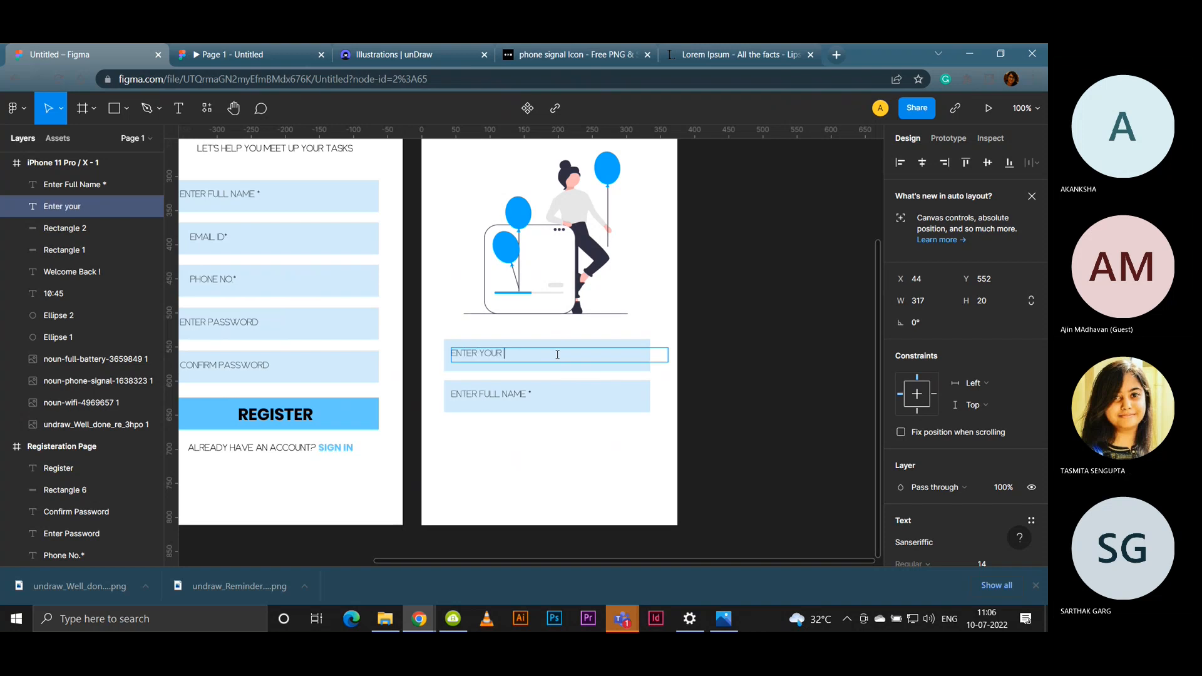
{"action": "left_click", "coordinate": [518, 400]}
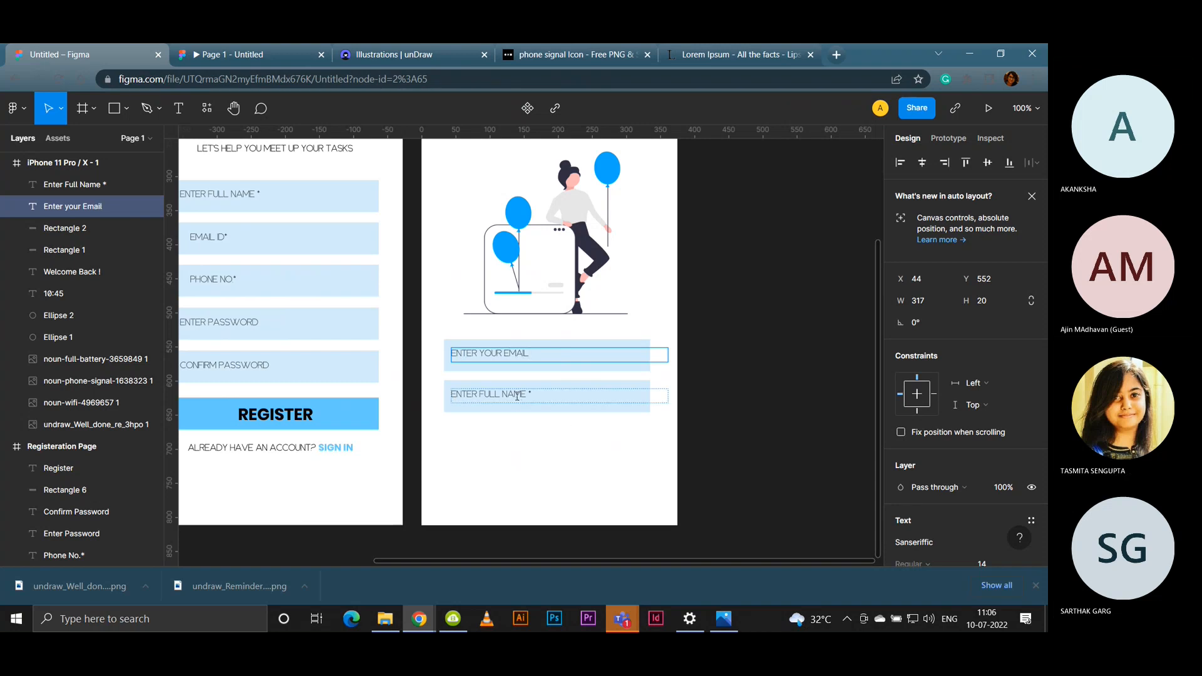
Step: Change the lower field's label on the new screen to "Enter Password"
{"action": "double_click", "coordinate": [518, 395]}
{"action": "key", "text": "BackSpace"}
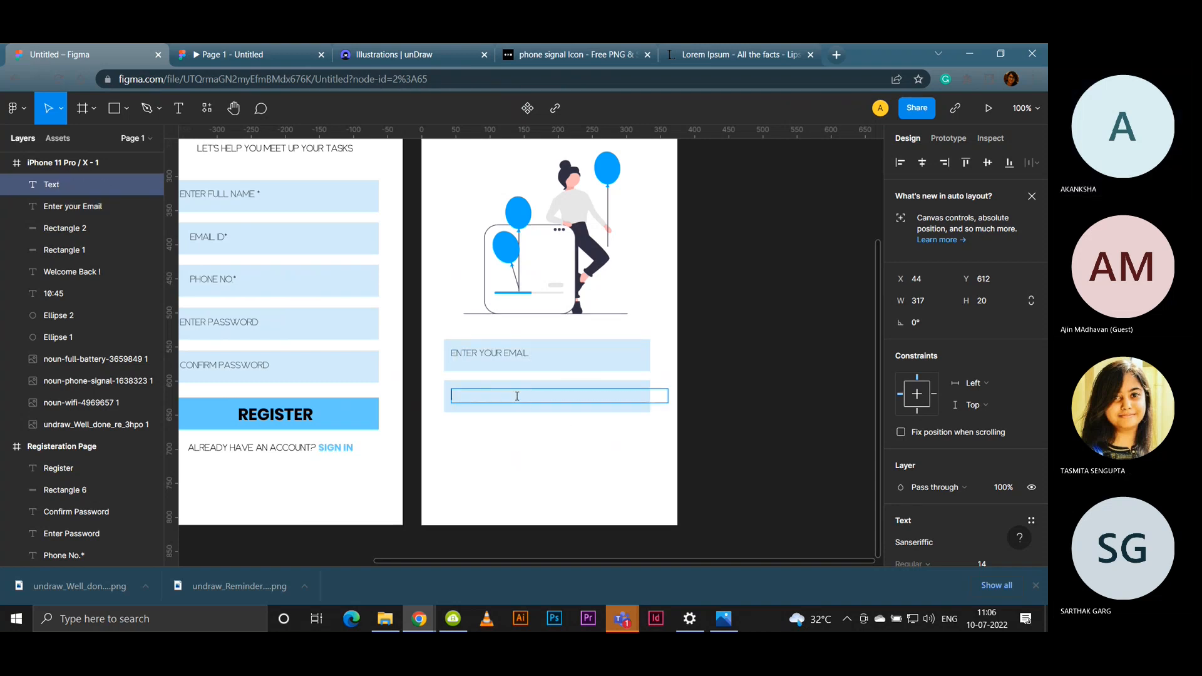
{"action": "type", "text": "Confi"}
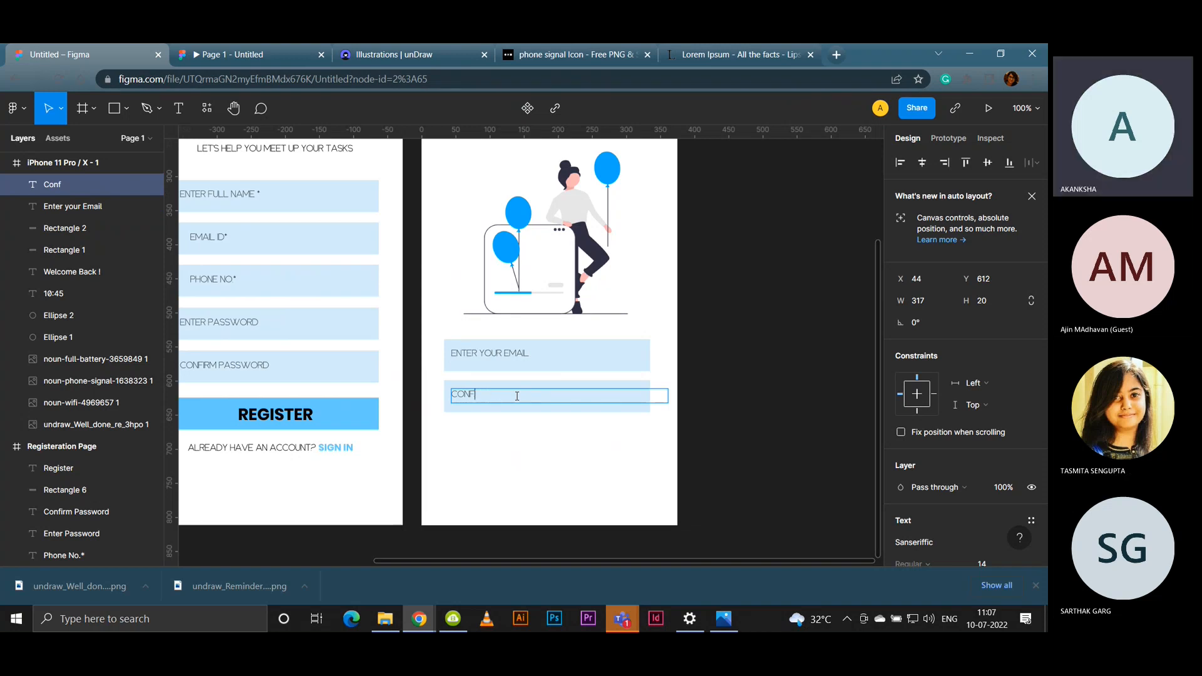
{"action": "key", "text": "BackSpace"}
{"action": "key", "text": "BackSpace"}
{"action": "key", "text": "BackSpace"}
{"action": "key", "text": "BackSpace"}
{"action": "type", "text": "Enter"}
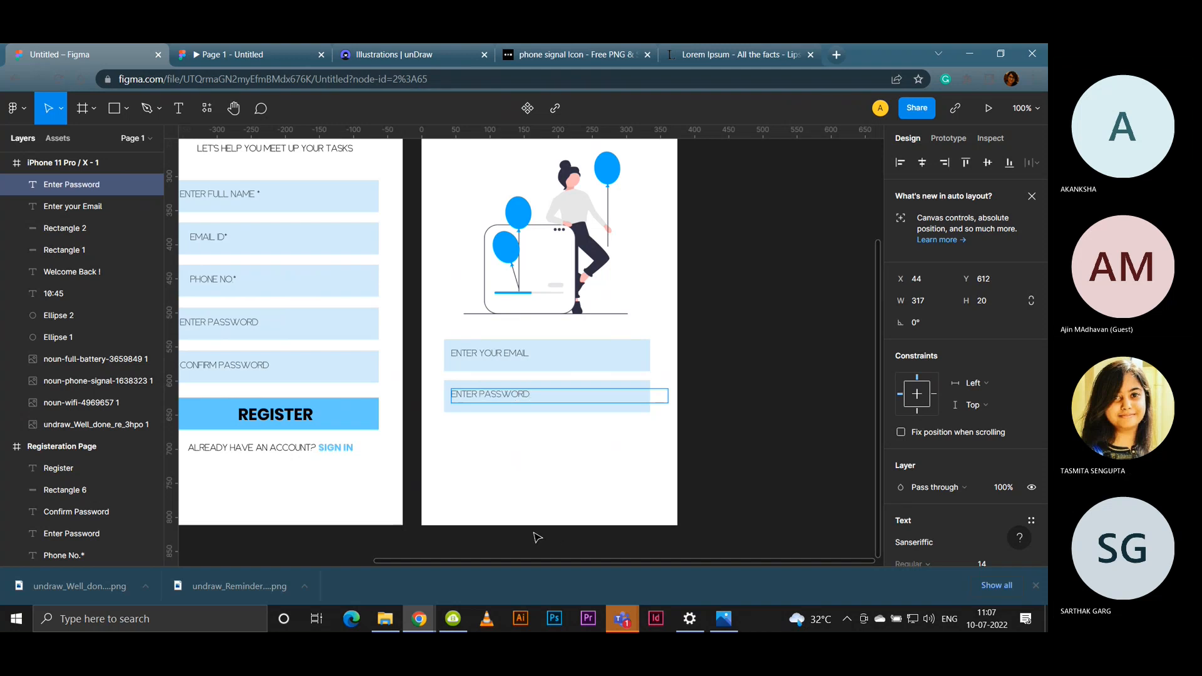
{"action": "key", "text": "Escape"}
Step: Copy the "Enter Password" label to below the lower field and change the copy's text to "Forgot Password"
{"action": "left_click_drag", "start_coordinate": [552, 469], "coordinate": [558, 460]}
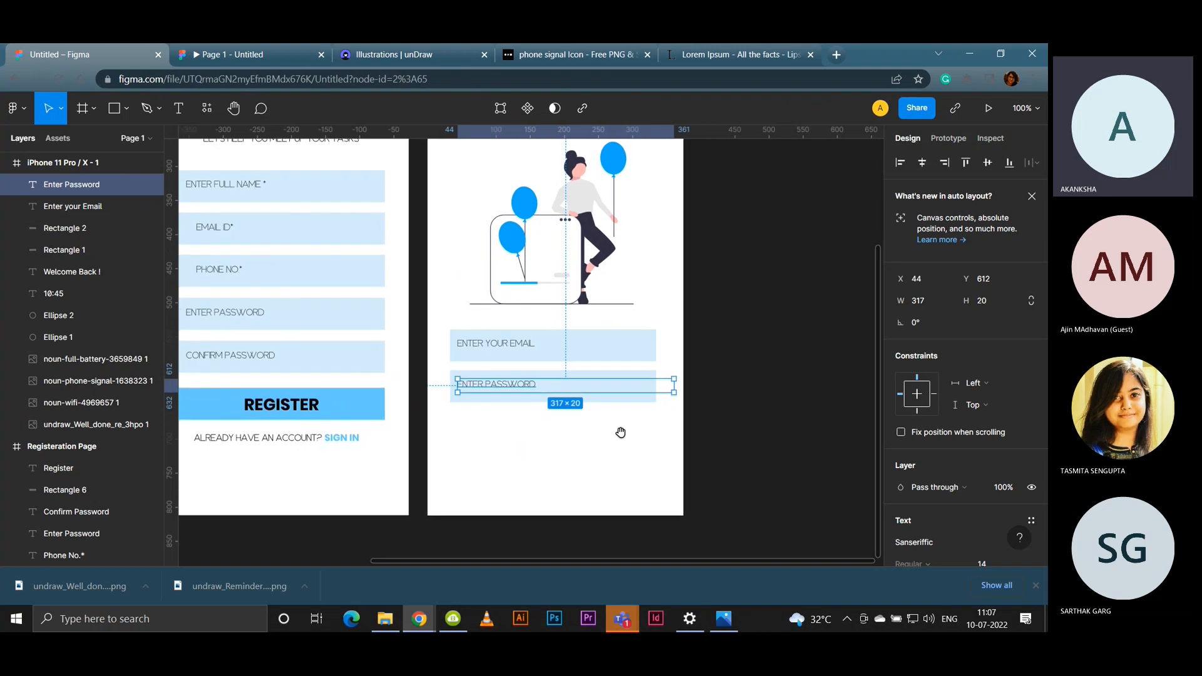
{"action": "left_click", "coordinate": [668, 409]}
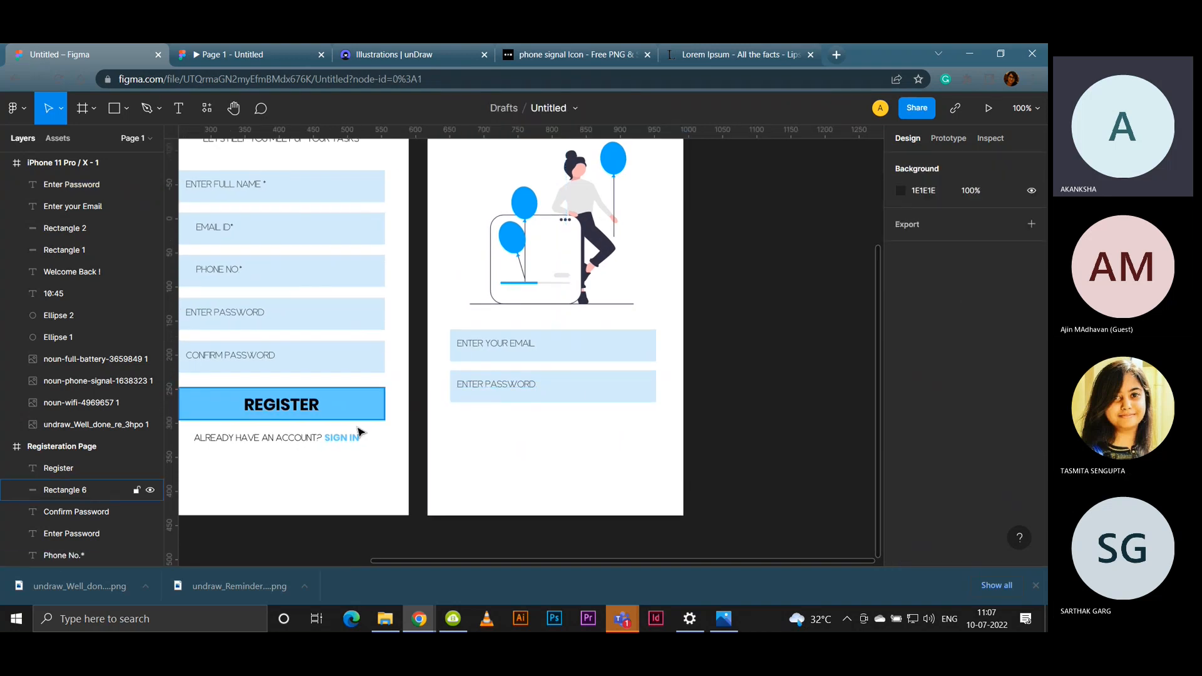
{"action": "left_click_drag", "start_coordinate": [517, 387], "coordinate": [538, 428]}
{"action": "double_click", "coordinate": [536, 426]}
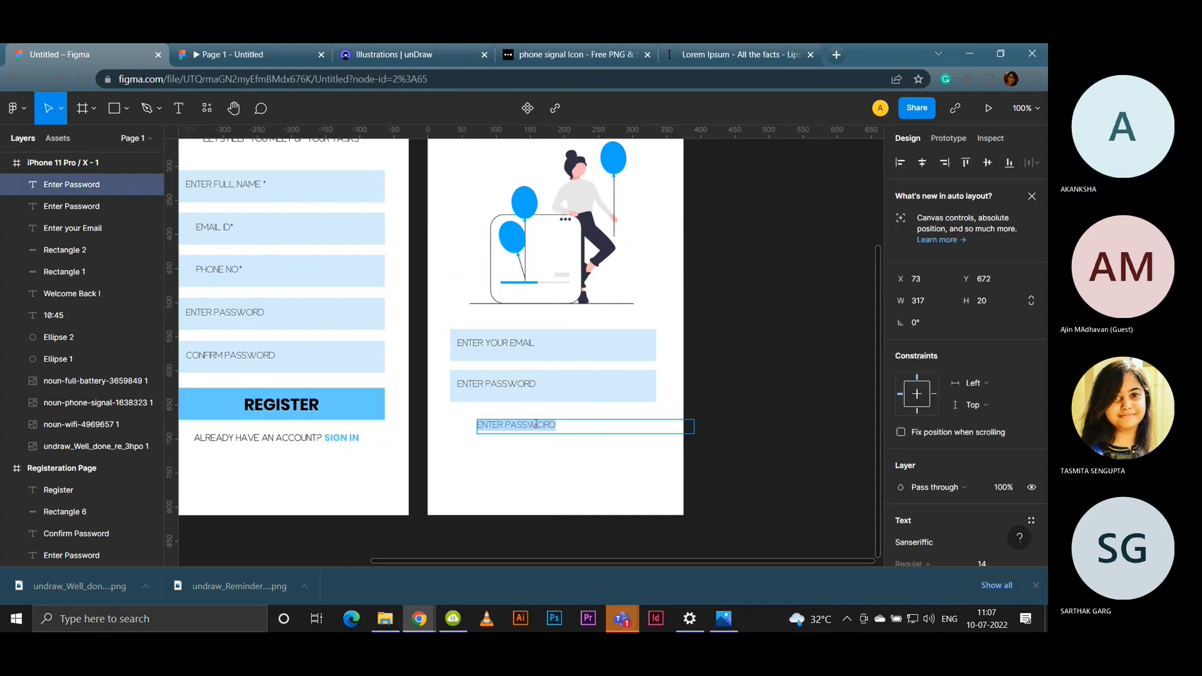
{"action": "type", "text": "For"}
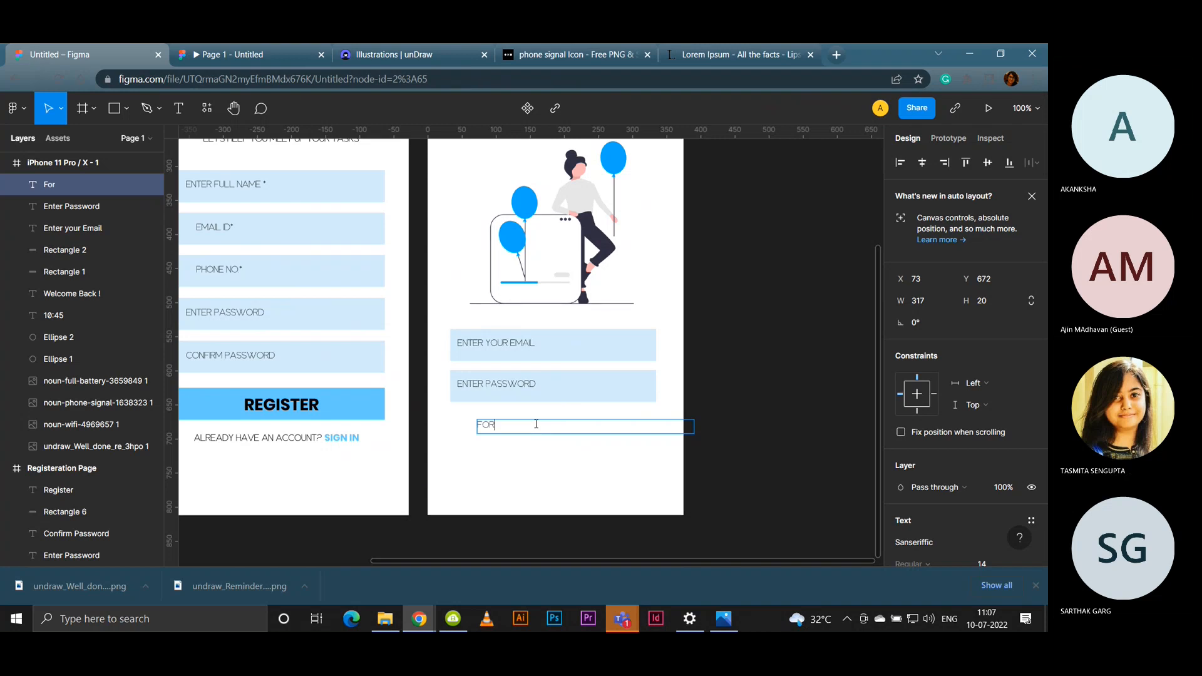
{"action": "type", "text": "got"}
Step: Center-align the "Forgot Password" text and color it light blue 66CBFF, sampled from the Register button
{"action": "key", "text": "ctrl+a"}
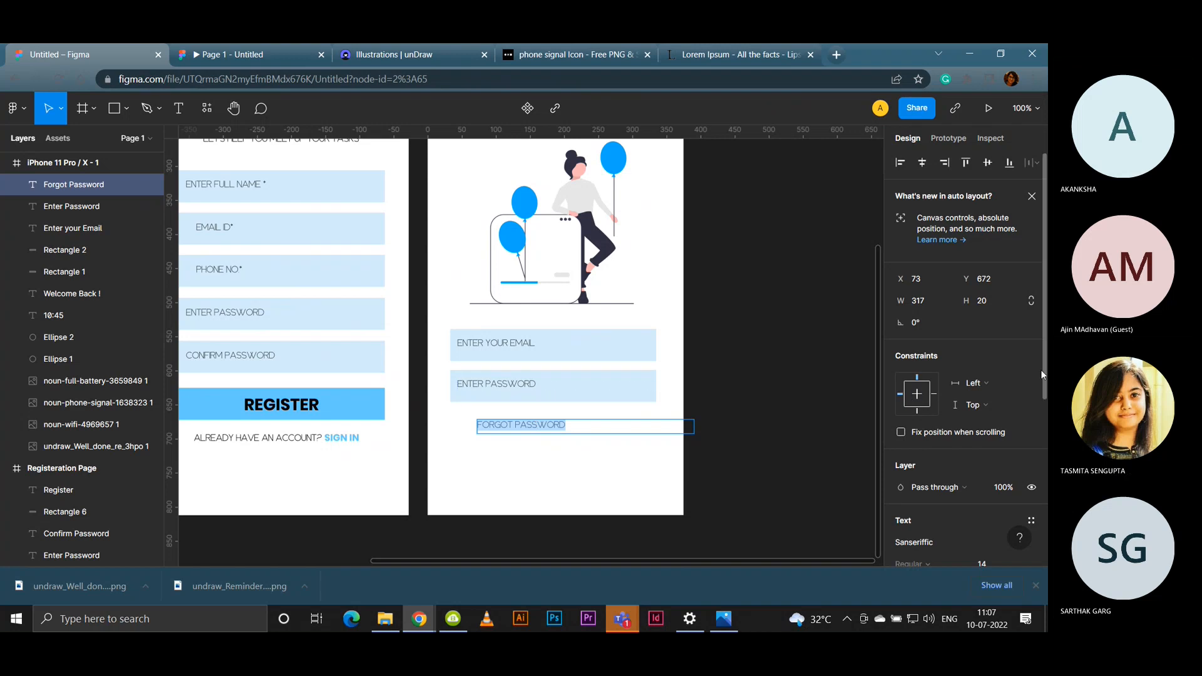
{"action": "left_click_drag", "start_coordinate": [1042, 371], "coordinate": [1035, 513]}
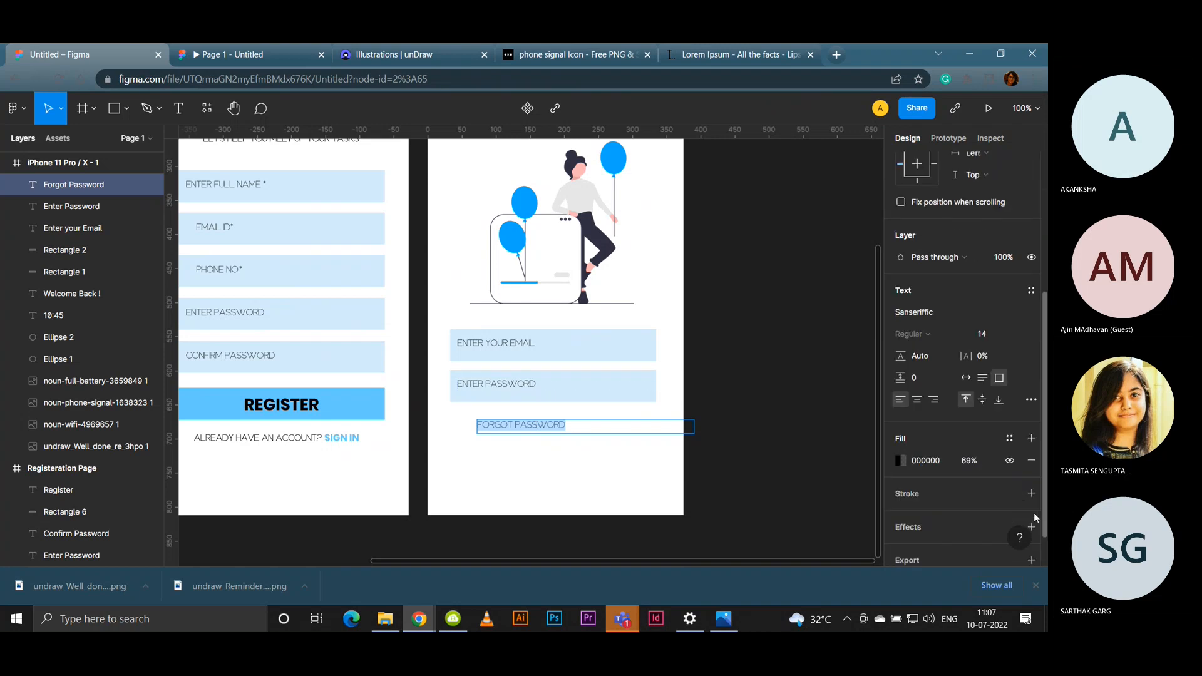
{"action": "left_click", "coordinate": [917, 400]}
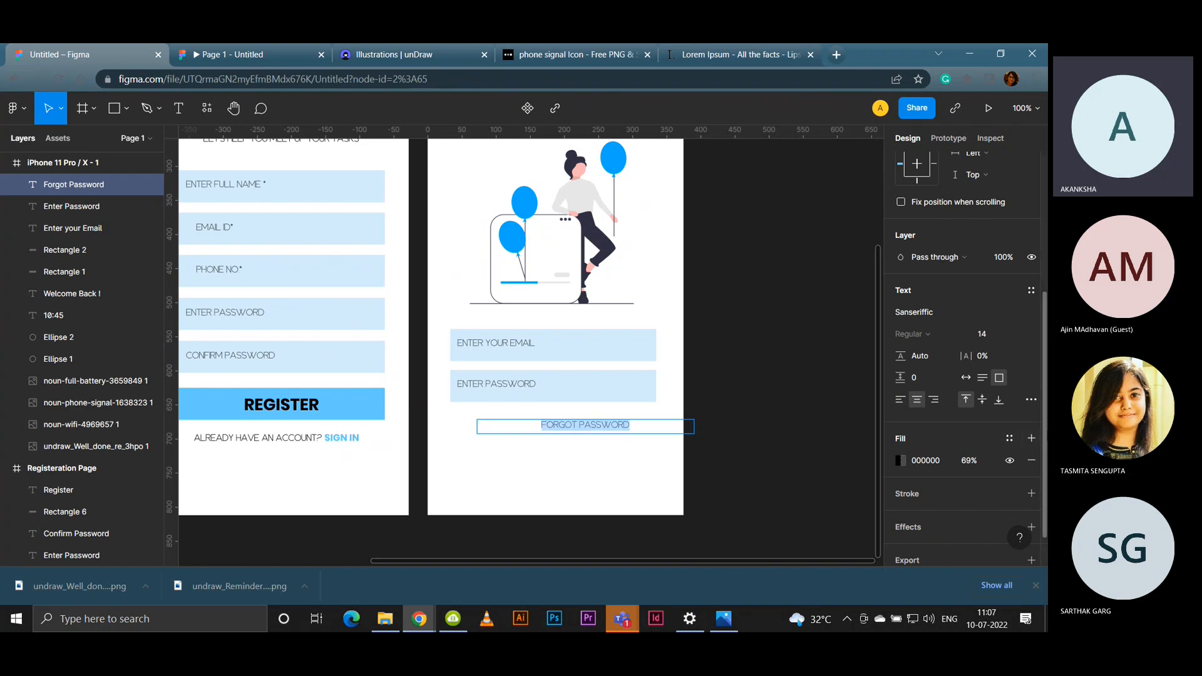
{"action": "scroll", "coordinate": [994, 455], "scroll_direction": "down", "scroll_amount": 1}
{"action": "left_click", "coordinate": [900, 416]}
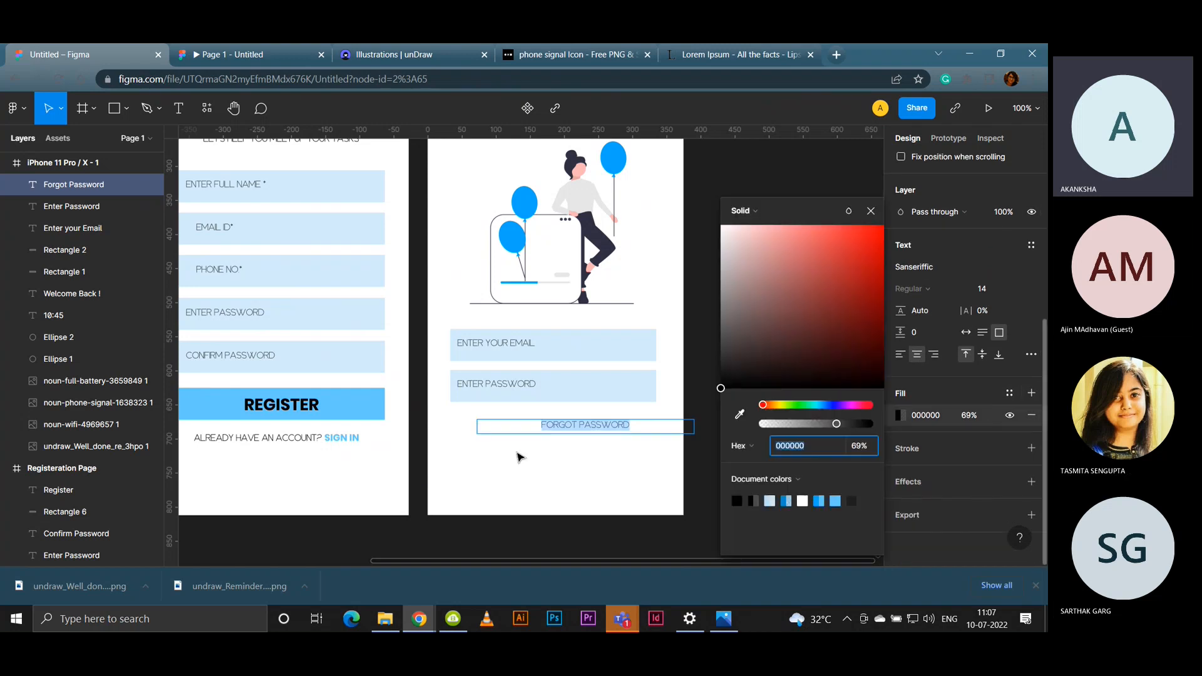
{"action": "left_click", "coordinate": [739, 414]}
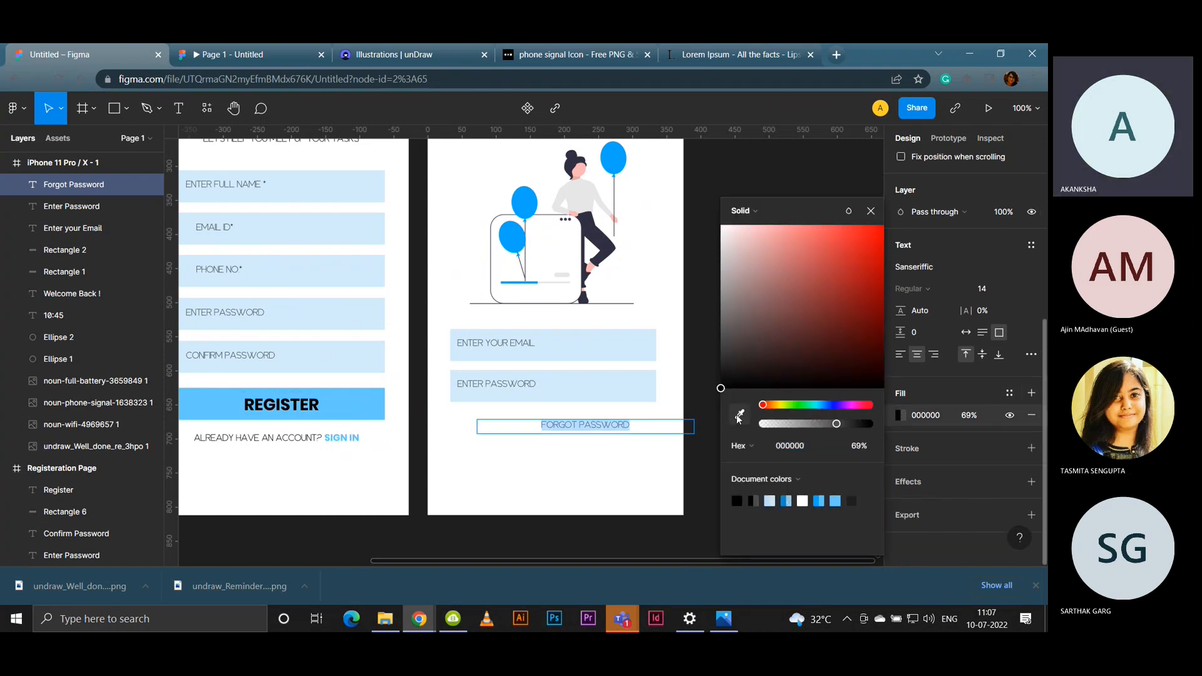
{"action": "left_click", "coordinate": [354, 415]}
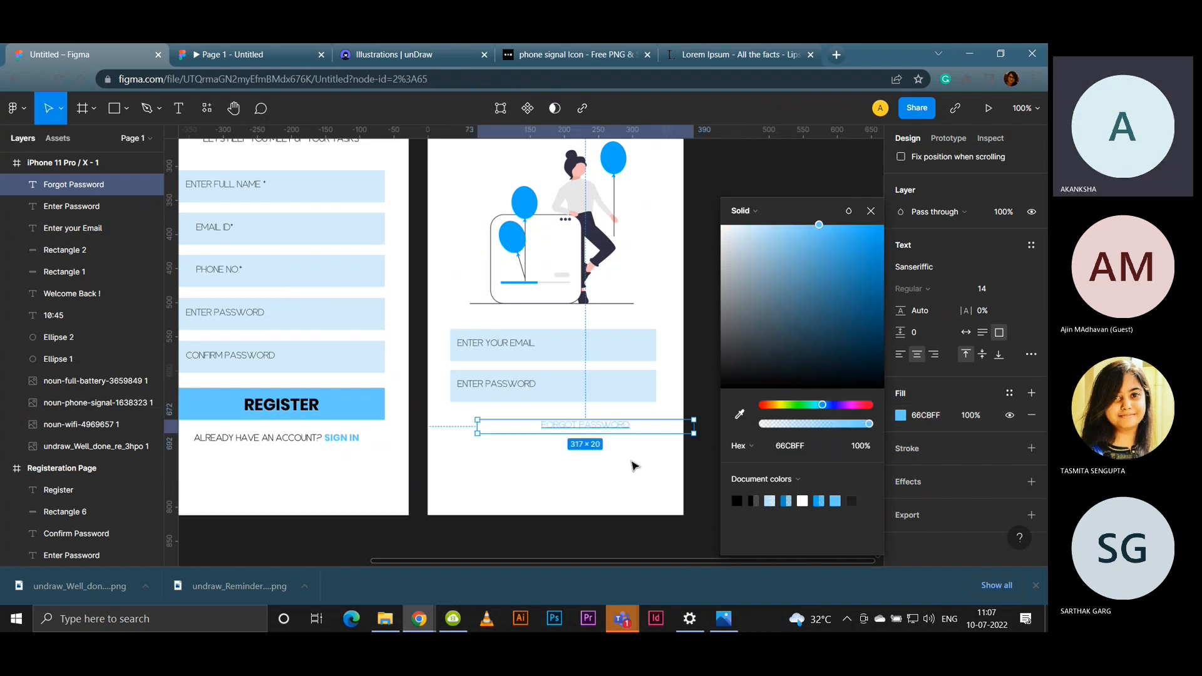
{"action": "left_click", "coordinate": [871, 211]}
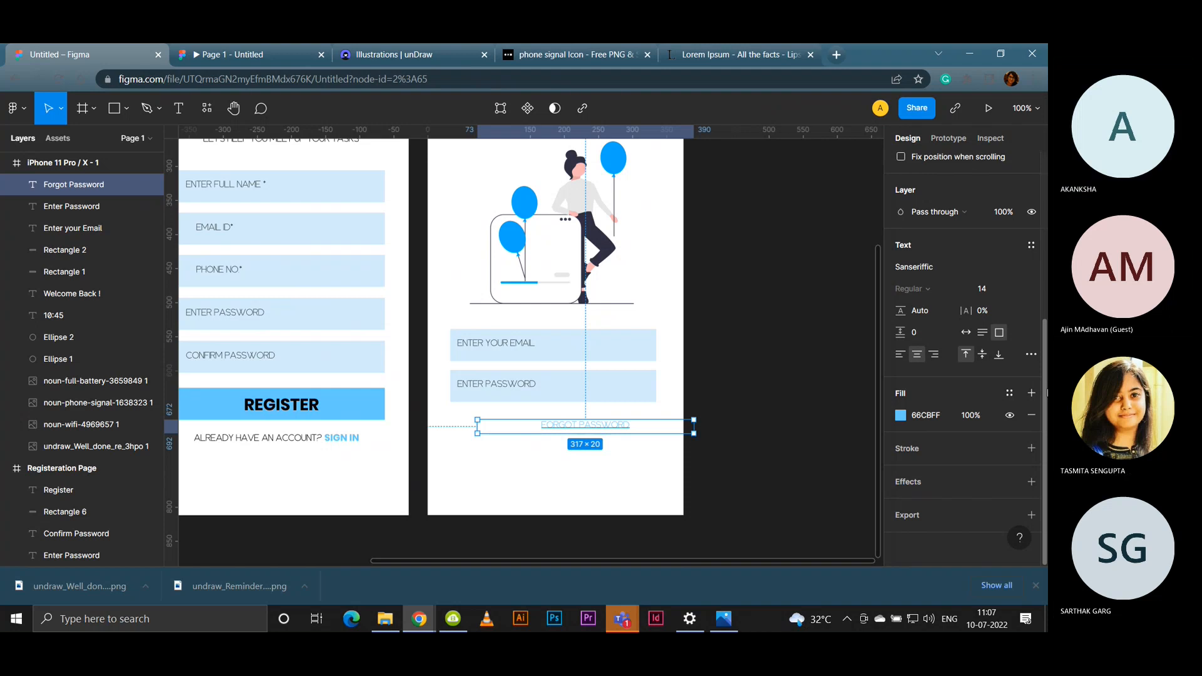
Step: Set the "Forgot Password" text to the Poppins font in Bold
{"action": "scroll", "coordinate": [996, 363], "scroll_direction": "up", "scroll_amount": 2}
{"action": "left_click", "coordinate": [926, 359]}
{"action": "key", "text": "BackSpace"}
{"action": "type", "text": "Poppins"}
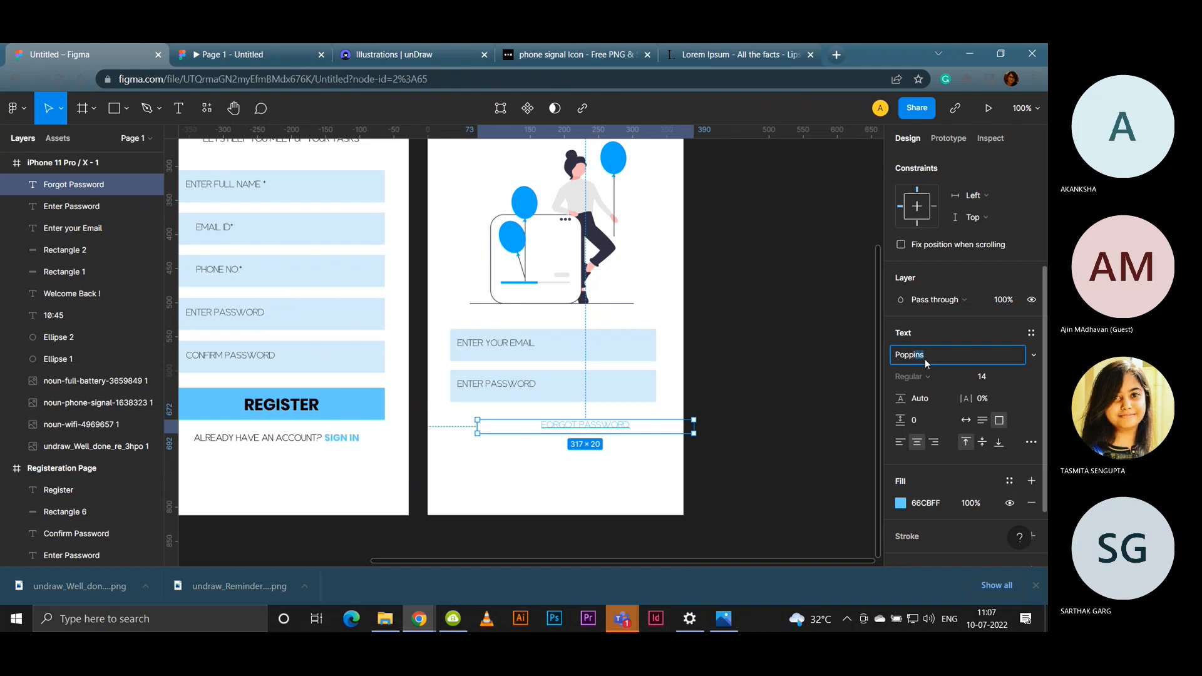
{"action": "key", "text": "Return"}
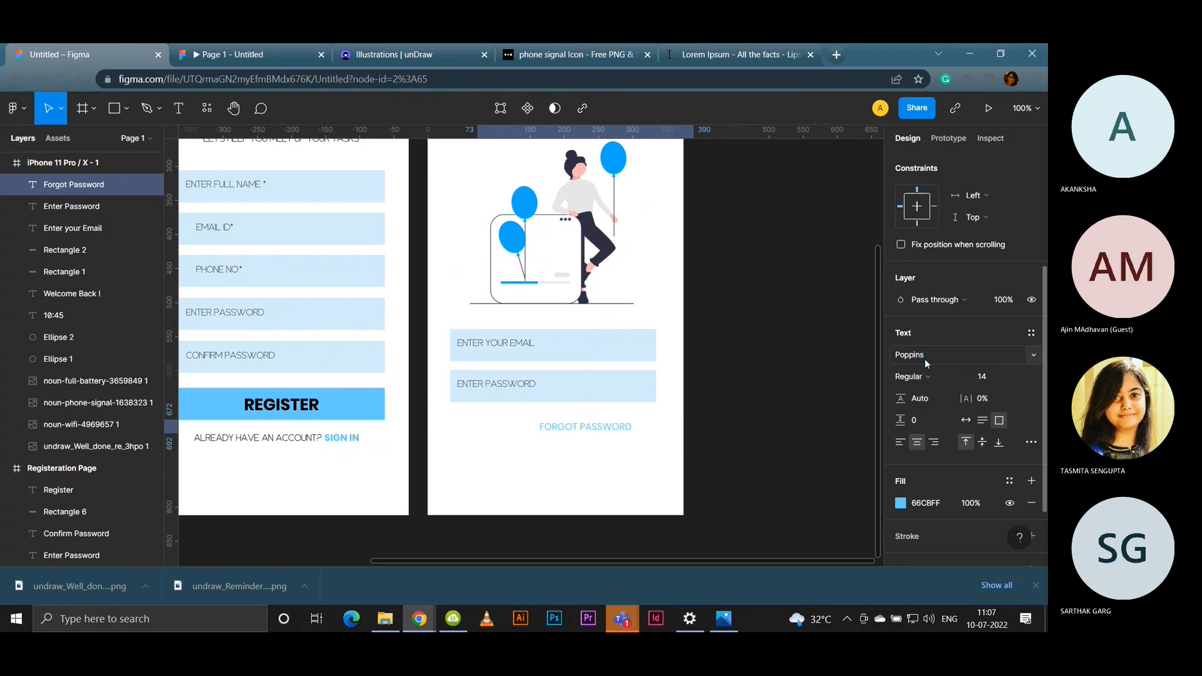
{"action": "left_click", "coordinate": [927, 376]}
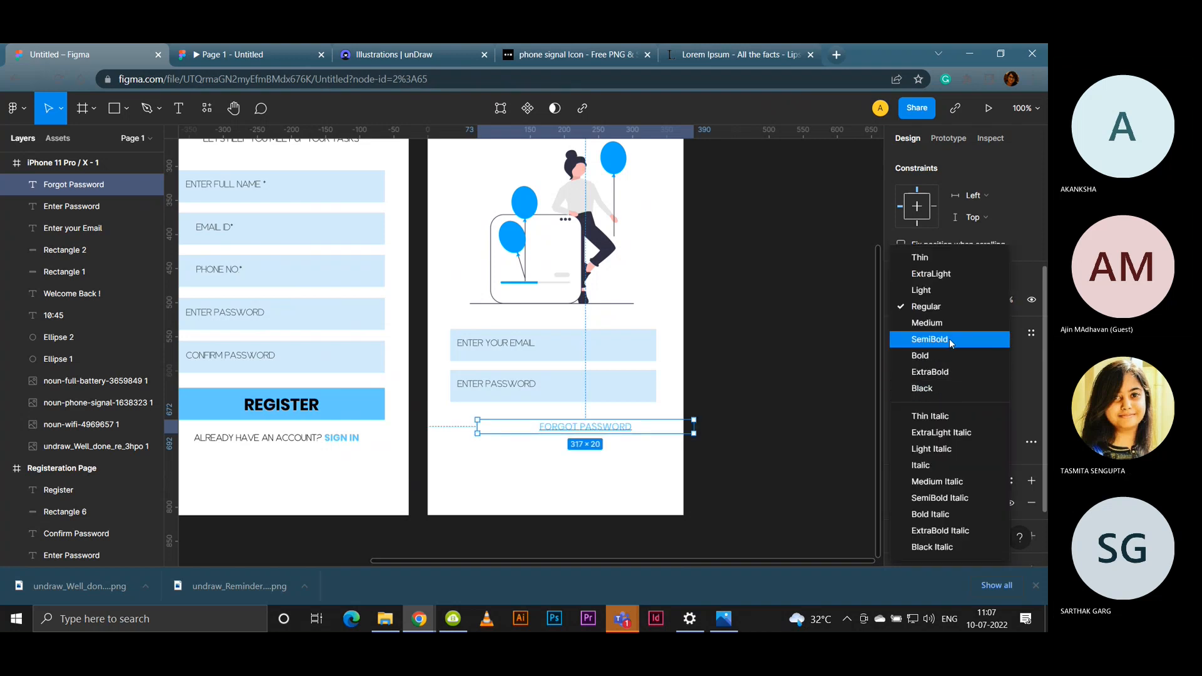
{"action": "left_click", "coordinate": [939, 354]}
Step: Move the "Forgot Password" text to just under the "Enter Password" field, centered beneath it
{"action": "left_click", "coordinate": [651, 418]}
{"action": "left_click_drag", "start_coordinate": [622, 429], "coordinate": [587, 425]}
{"action": "left_click", "coordinate": [612, 459]}
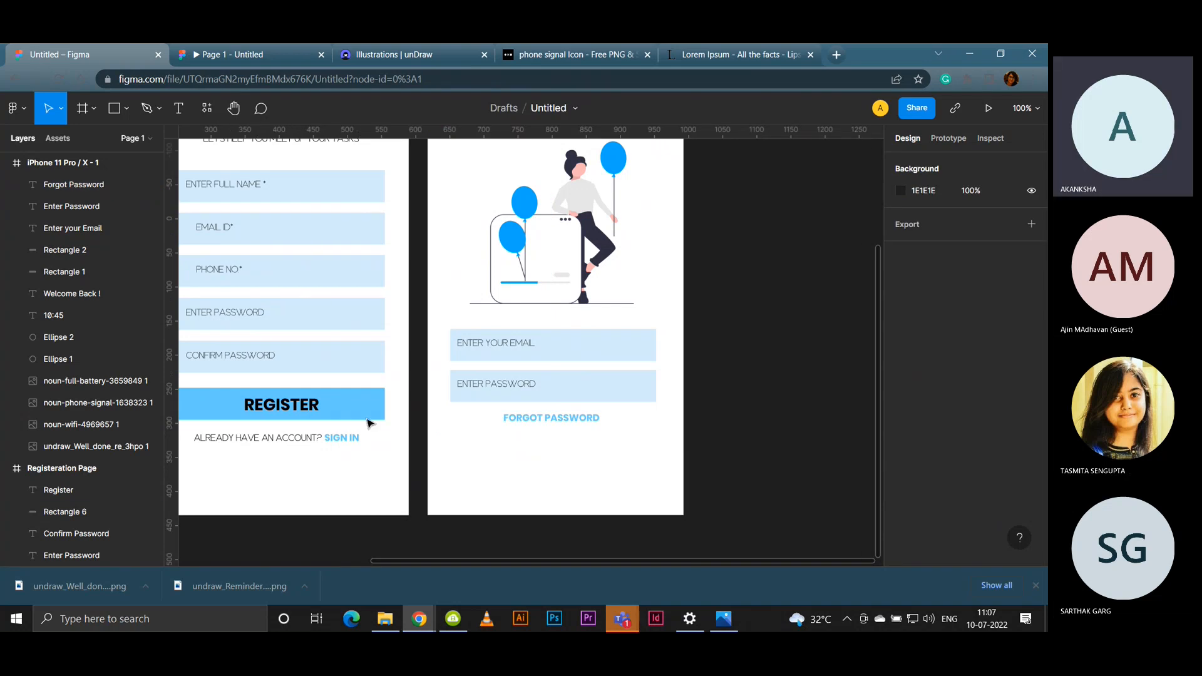
Step: Copy the Register button's label and blue rectangle from the Registeration Page to below "Forgot Password", in line with the fields above
{"action": "left_click", "coordinate": [338, 409]}
{"action": "left_click", "coordinate": [308, 407], "text": "shift"}
{"action": "left_click_drag", "start_coordinate": [357, 412], "coordinate": [572, 462]}
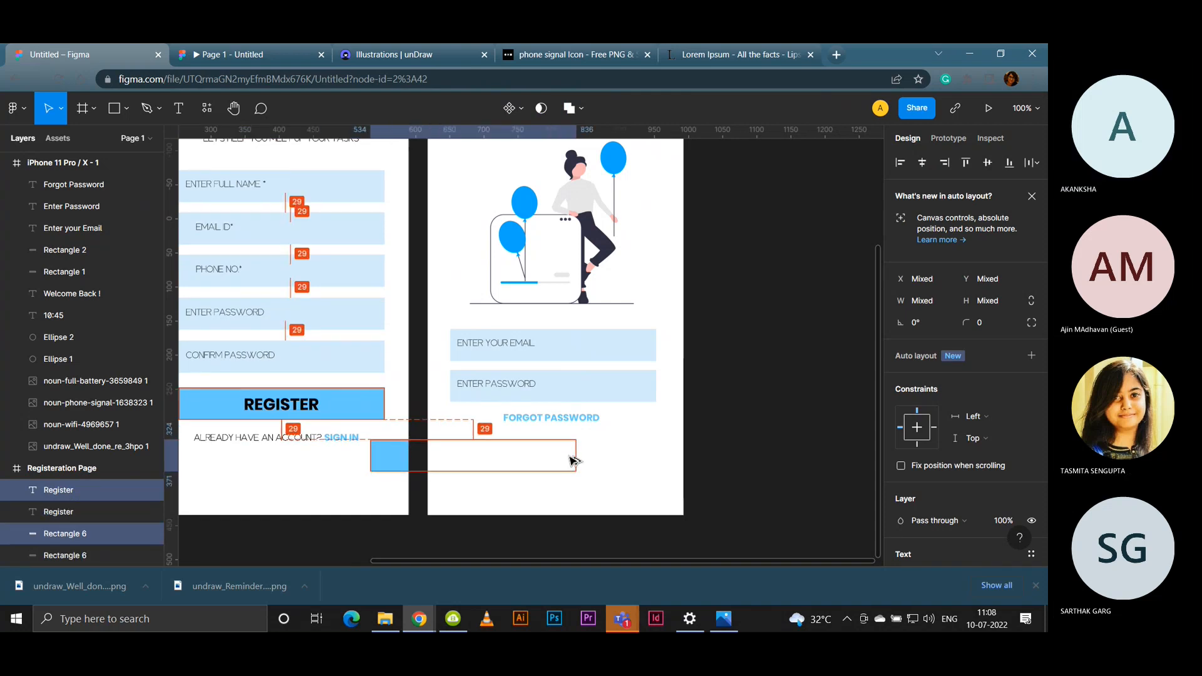
{"action": "left_click_drag", "start_coordinate": [573, 461], "coordinate": [569, 454]}
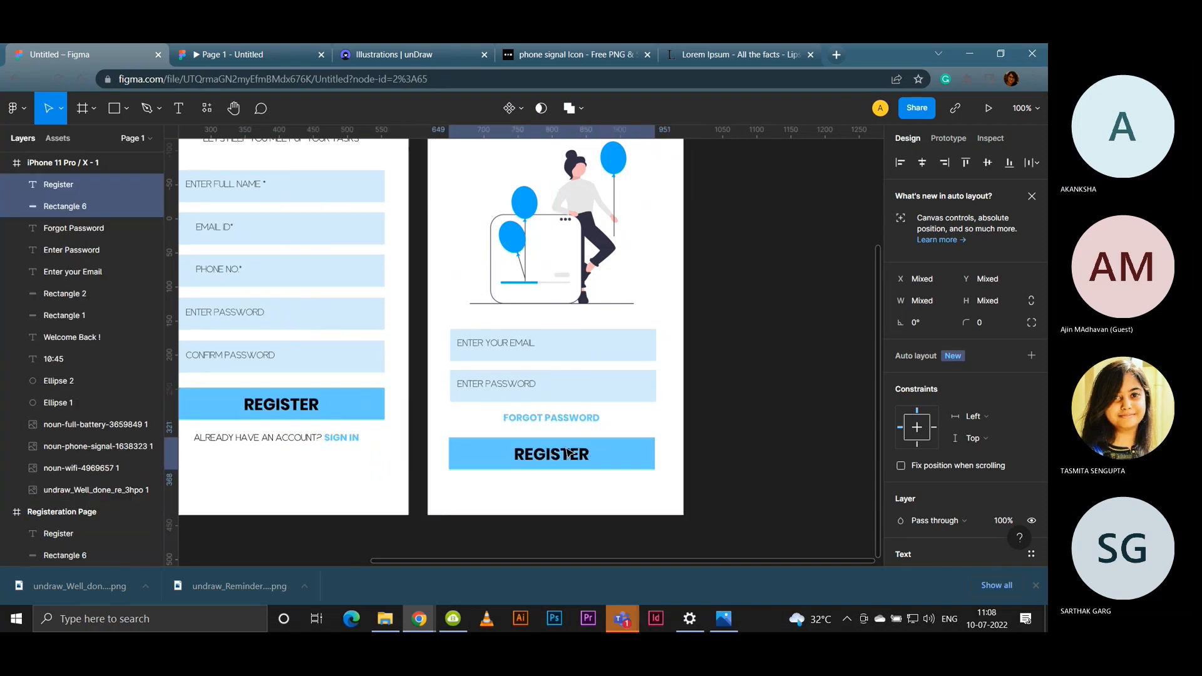
Step: Change the copied button's label to "Login"
{"action": "left_click", "coordinate": [567, 453]}
{"action": "key", "text": "BackSpace"}
{"action": "type", "text": "LOGIN"}
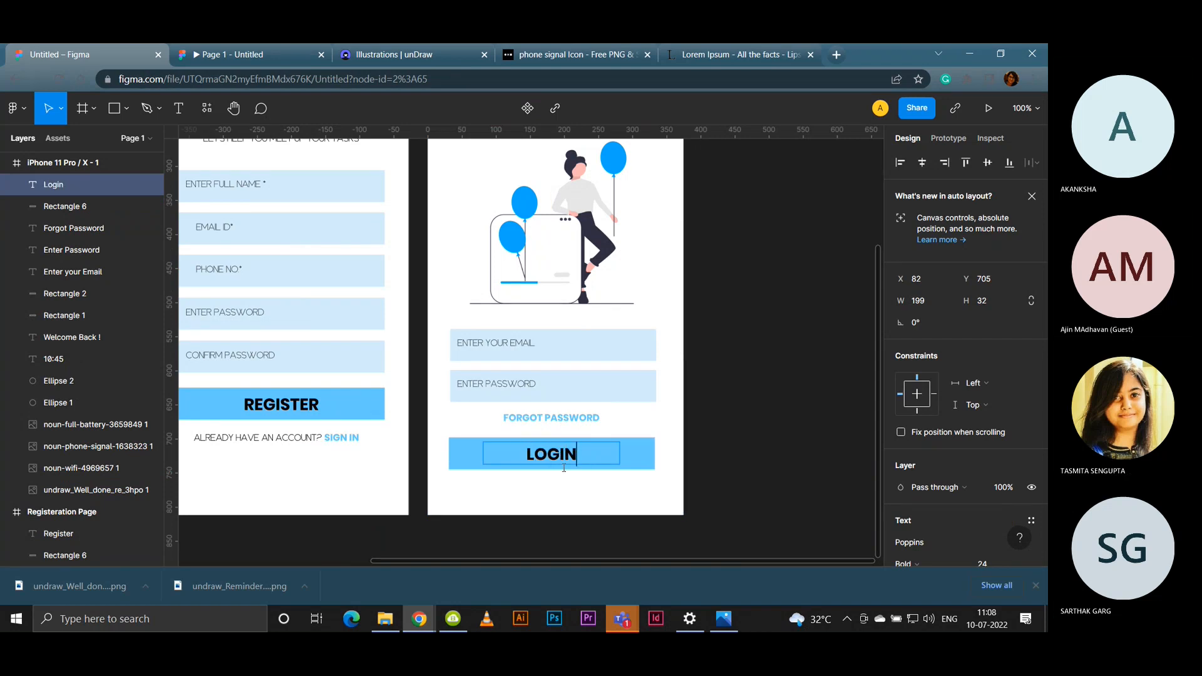
{"action": "key", "text": "Escape"}
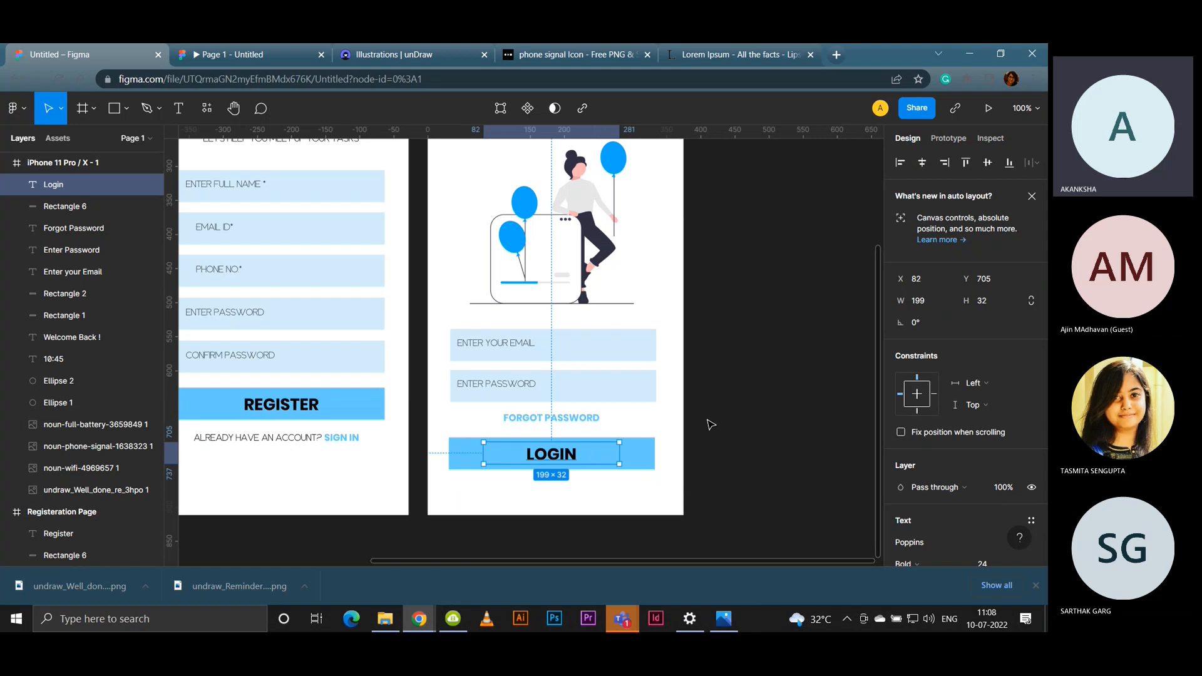
{"action": "key", "text": "Escape"}
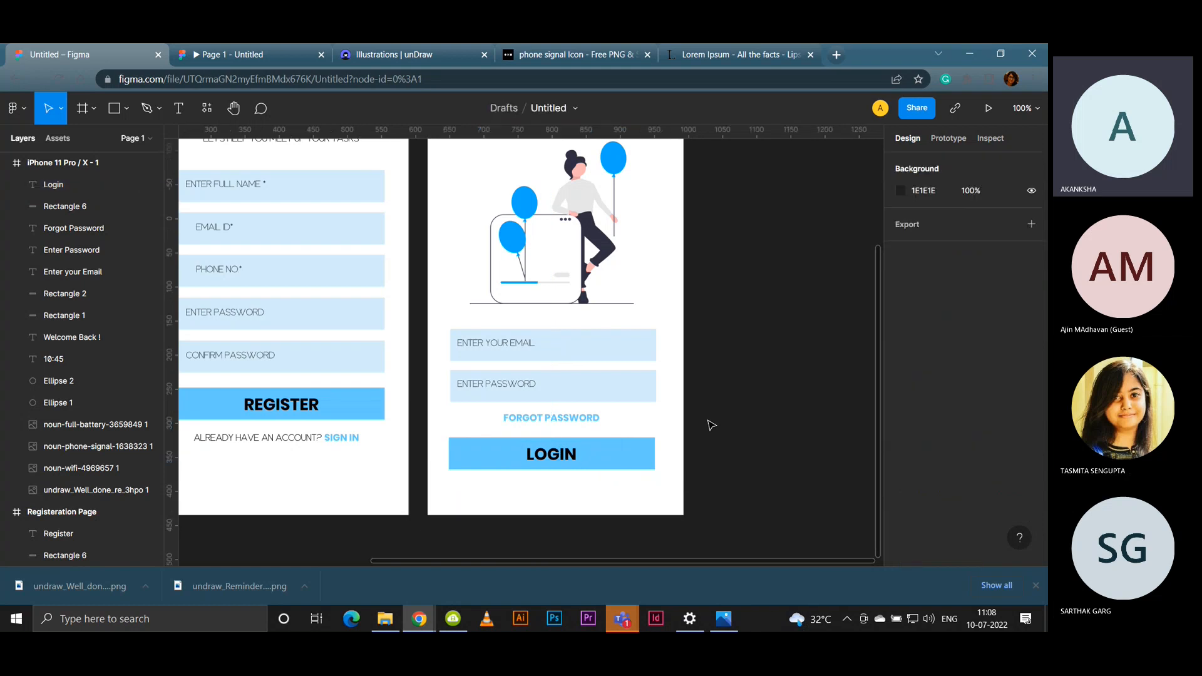
Step: Copy the "Already Have an Account? Sign IN" line from the Registeration Page to just below the Login button
{"action": "left_click_drag", "start_coordinate": [707, 420], "coordinate": [710, 418]}
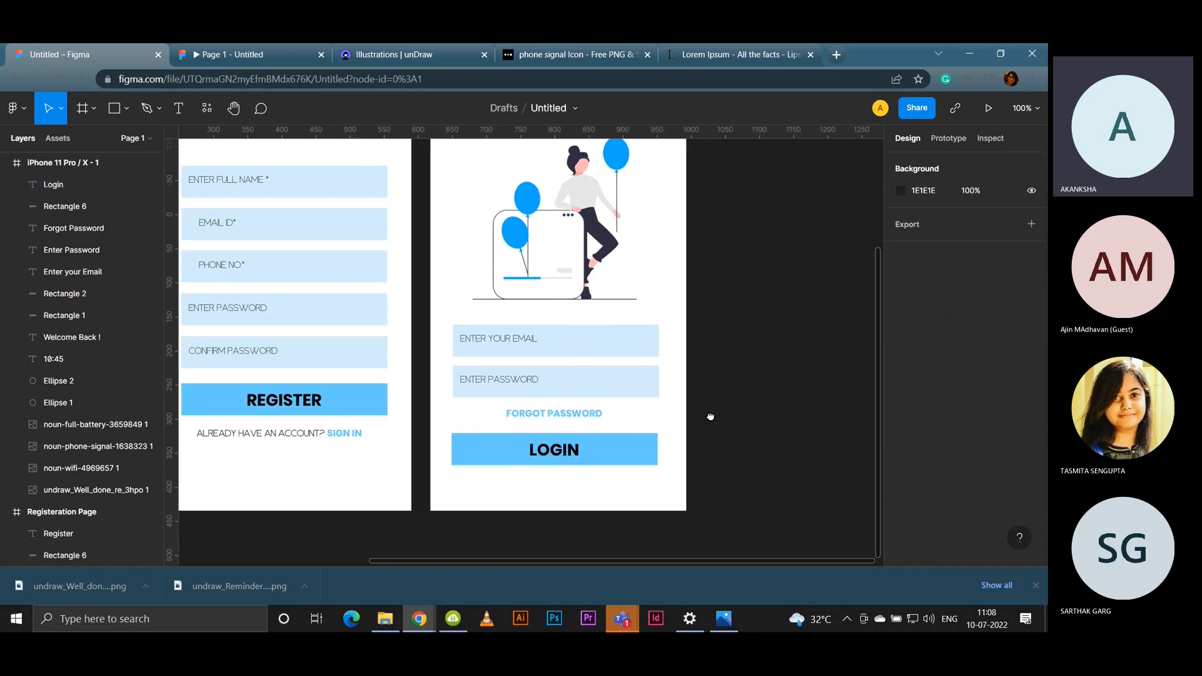
{"action": "left_click_drag", "start_coordinate": [334, 438], "coordinate": [576, 486]}
{"action": "left_click", "coordinate": [469, 502]}
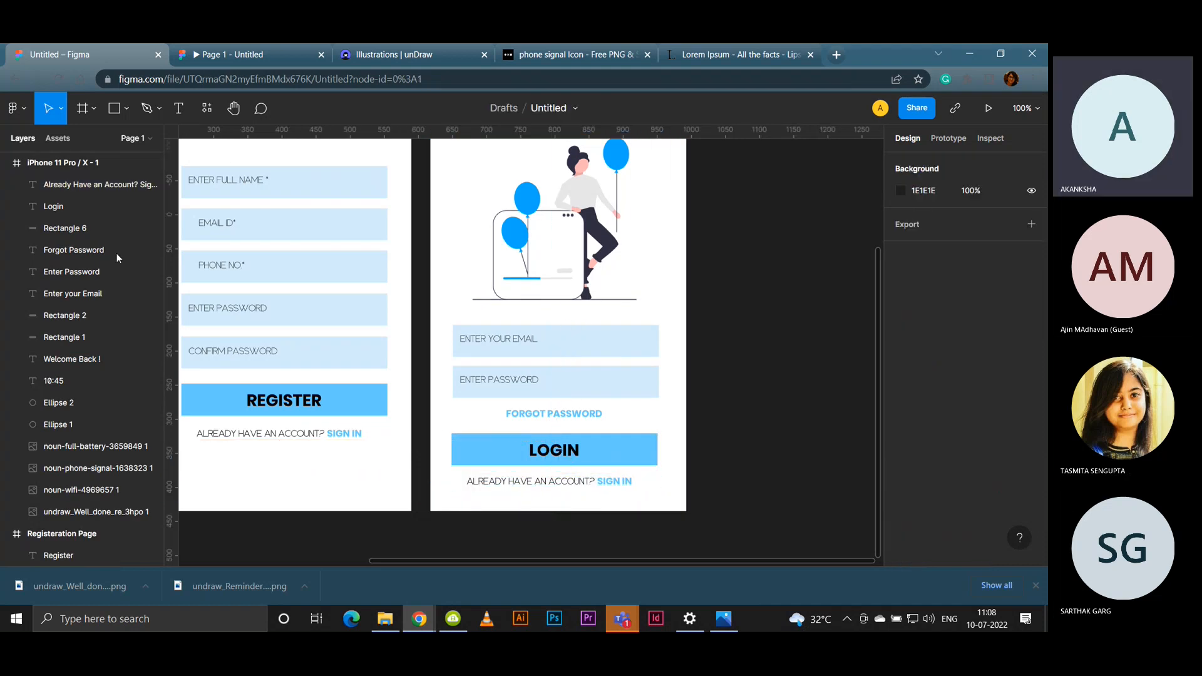
Step: Replace "Already Have an Account" in the line below the Login button with "Don't Have an Account"
{"action": "left_click", "coordinate": [178, 108]}
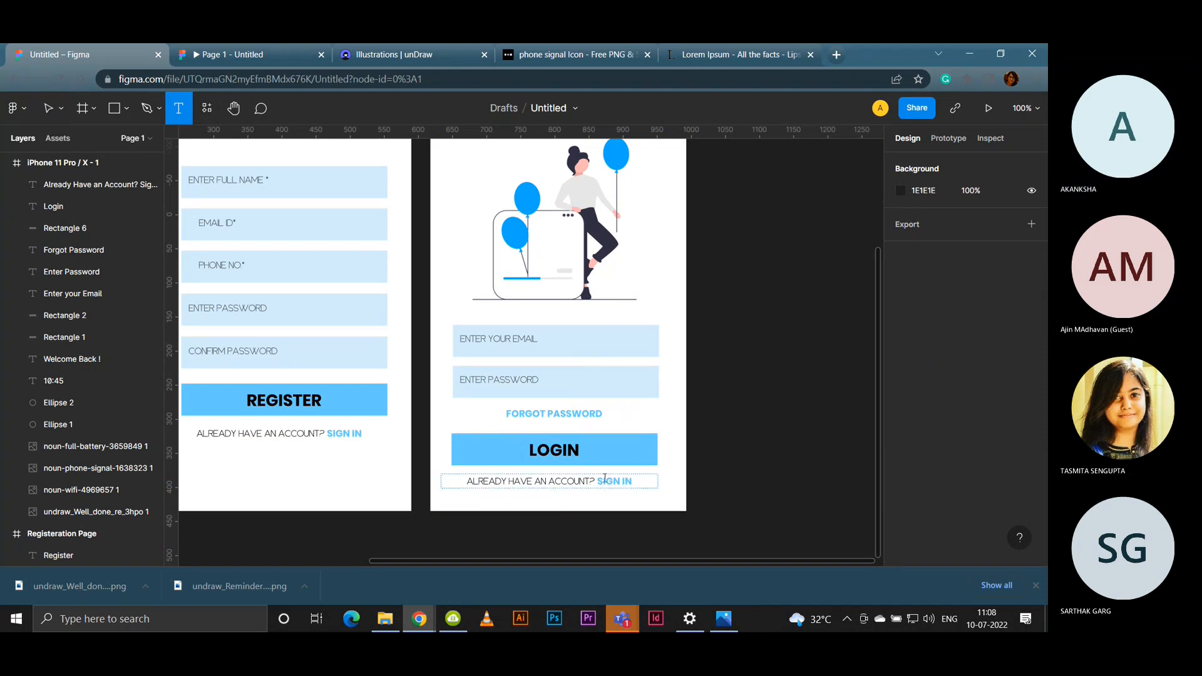
{"action": "left_click_drag", "start_coordinate": [592, 480], "coordinate": [440, 478]}
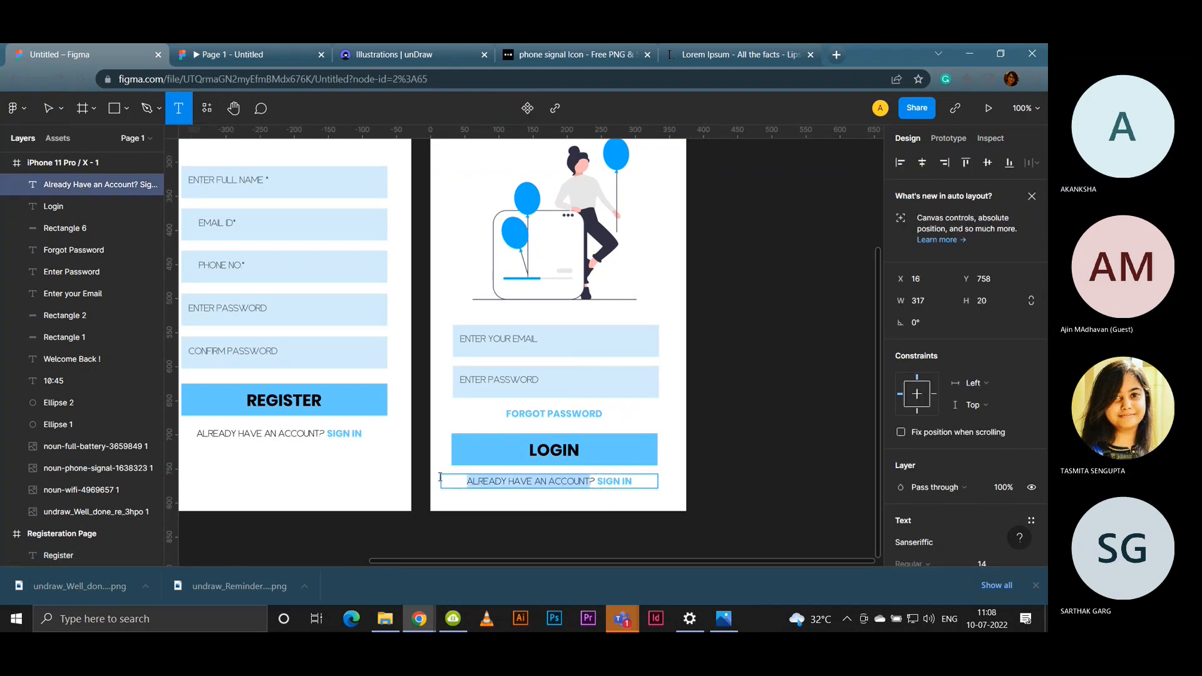
{"action": "type", "text": "Don't Ha"}
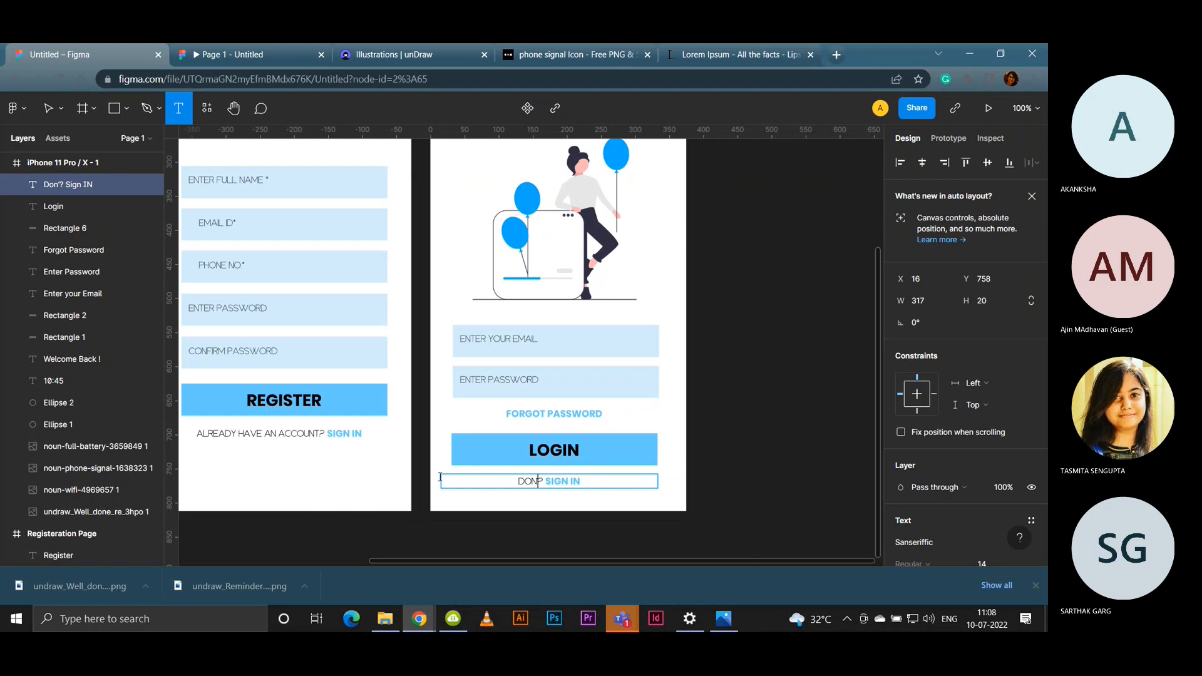
{"action": "type", "text": "ve an"}
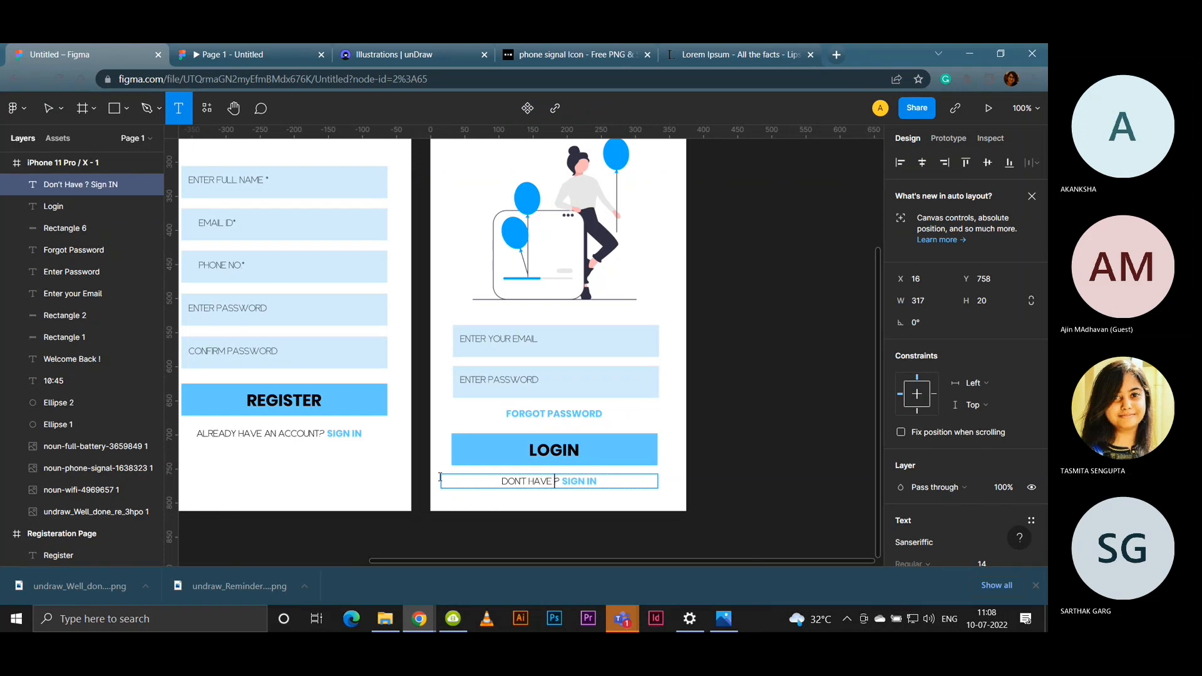
{"action": "type", "text": " Accoun"}
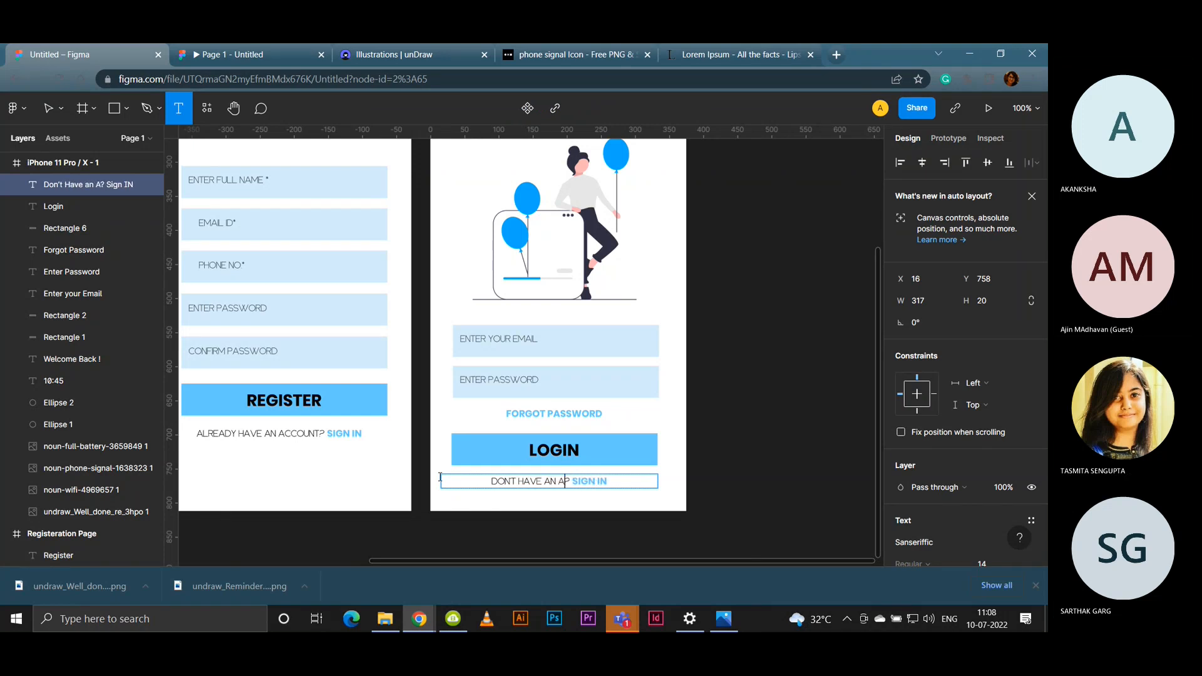
{"action": "type", "text": "t"}
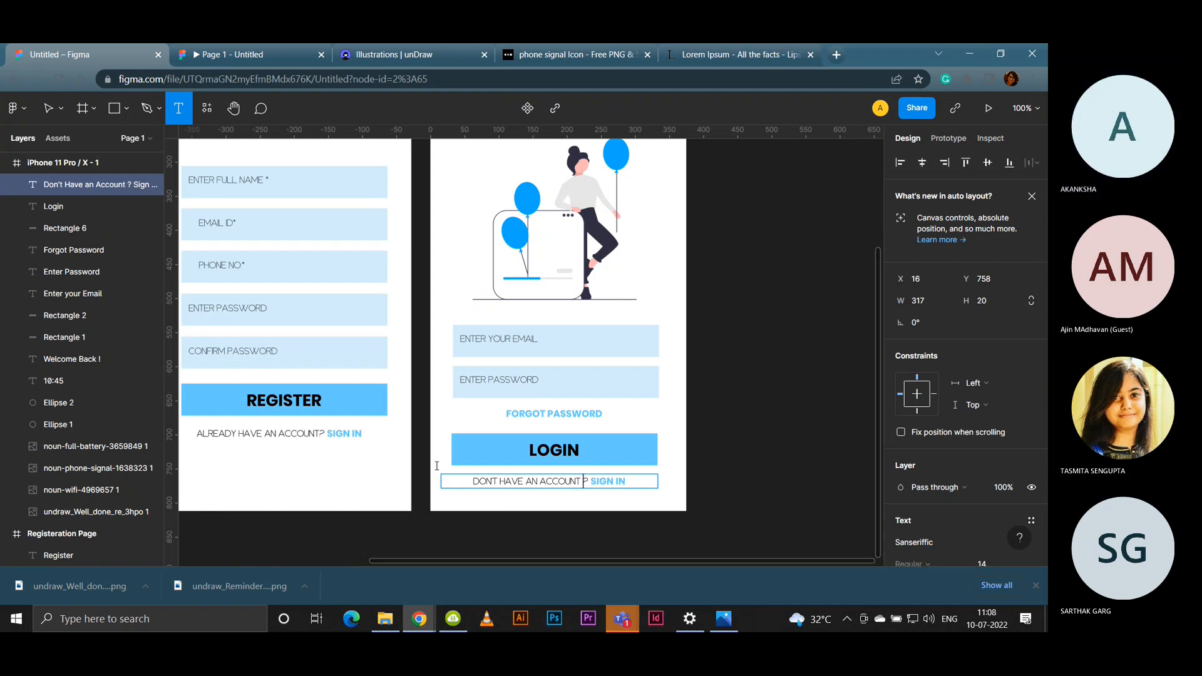
Step: Change "Sign IN" at the end of that line to "Sign UP" and check the screen in the prototype preview
{"action": "left_click", "coordinate": [625, 480]}
{"action": "key", "text": "BackSpace"}
{"action": "key", "text": "BackSpace"}
{"action": "type", "text": "UP"}
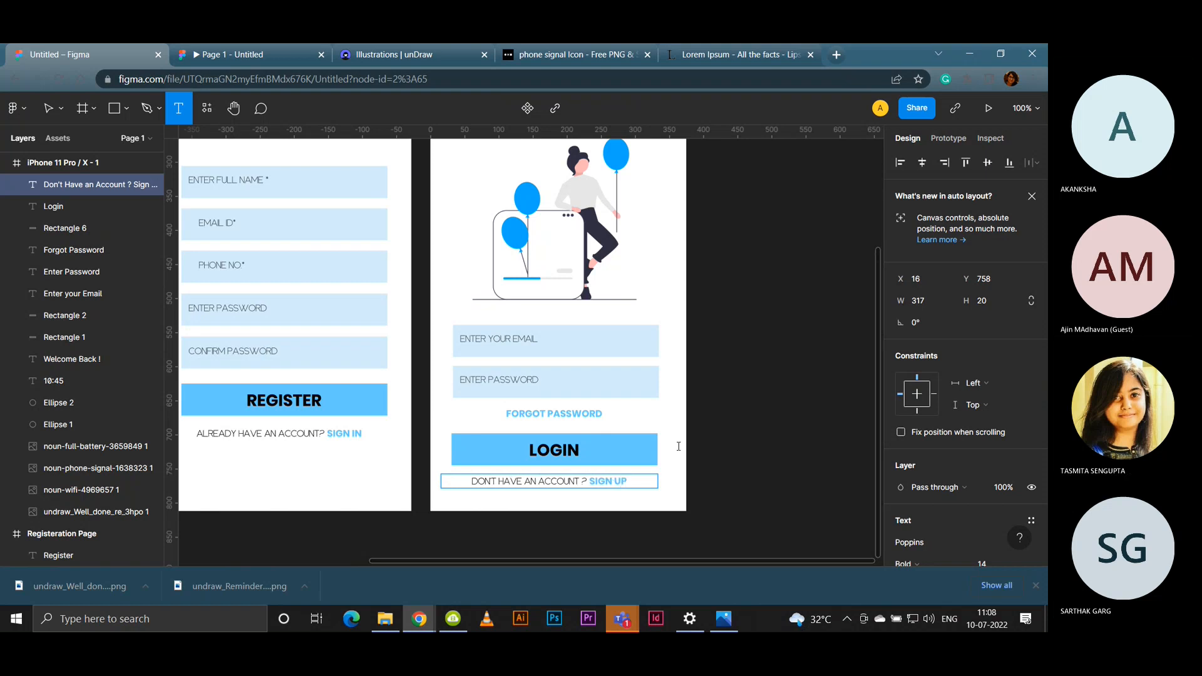
{"action": "left_click", "coordinate": [232, 55]}
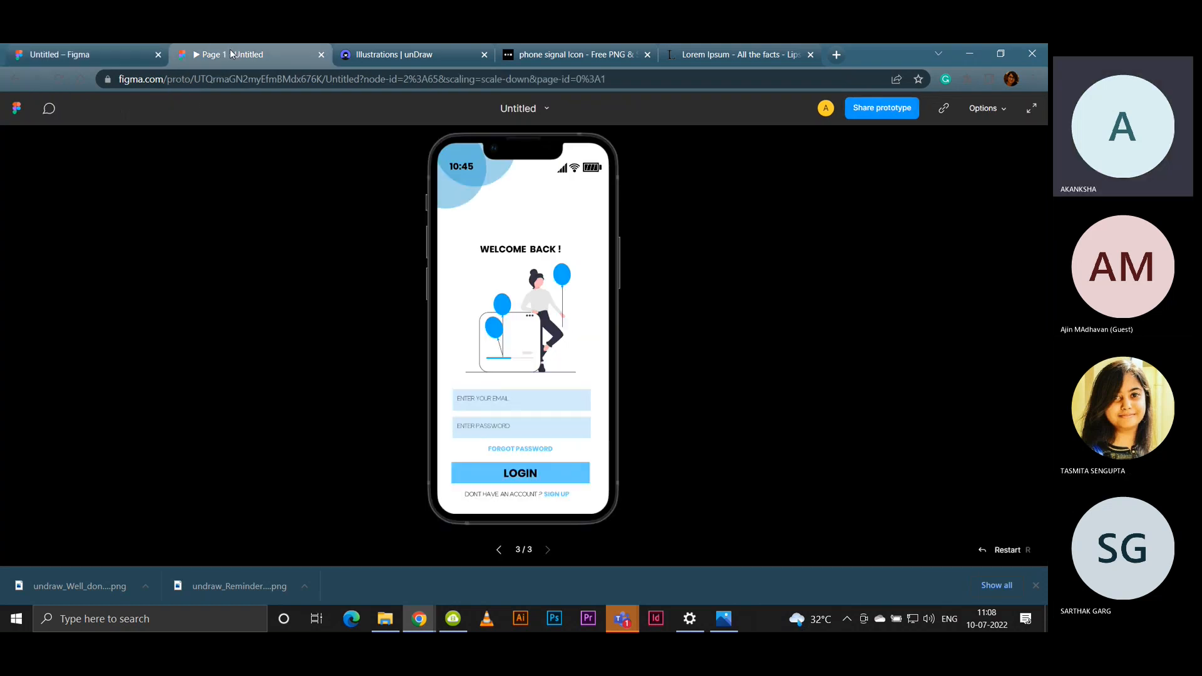
{"action": "left_click", "coordinate": [118, 58]}
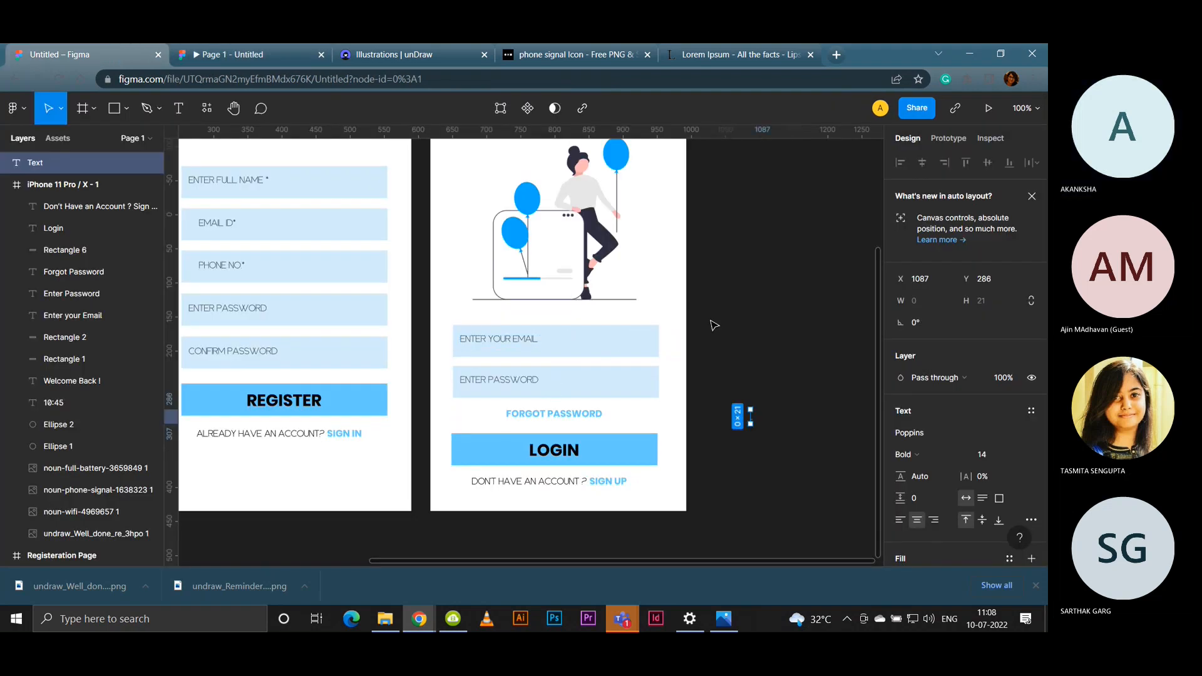
Step: Move the heading, illustration, both fields, "Forgot Password", Login button and sign-up line together up about 22 px on the "Welcome Back !" screen
{"action": "left_click", "coordinate": [666, 300]}
{"action": "scroll", "coordinate": [679, 325], "scroll_direction": "up", "scroll_amount": 3}
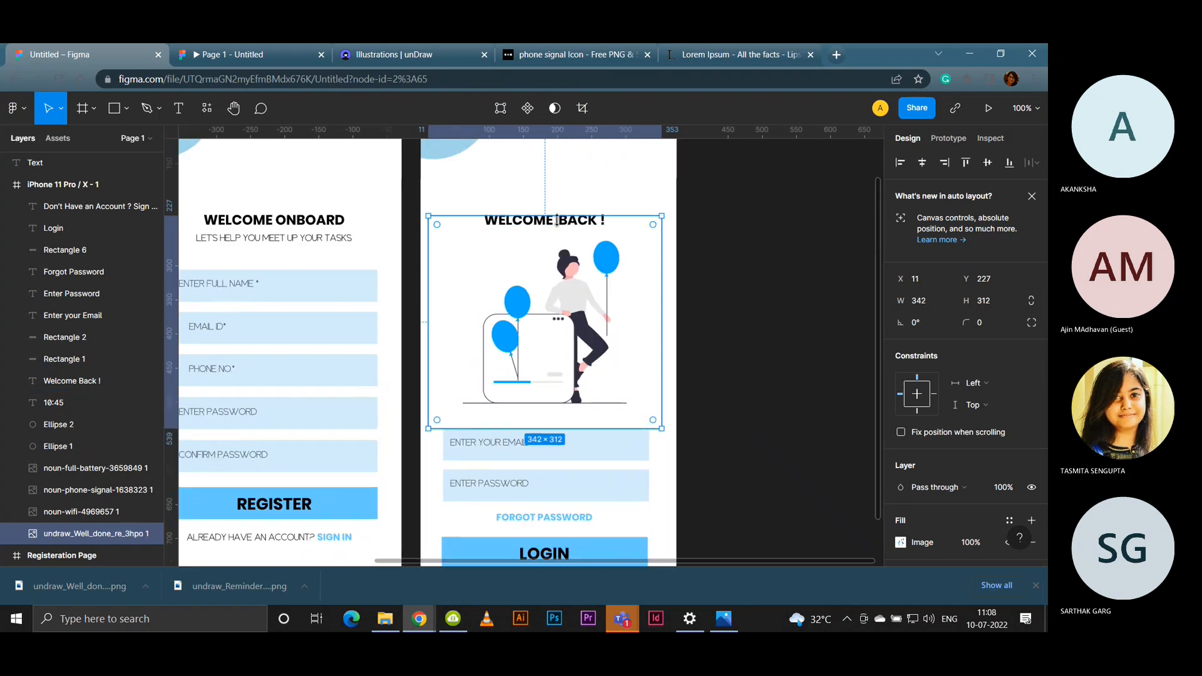
{"action": "left_click", "coordinate": [579, 229], "text": "shift"}
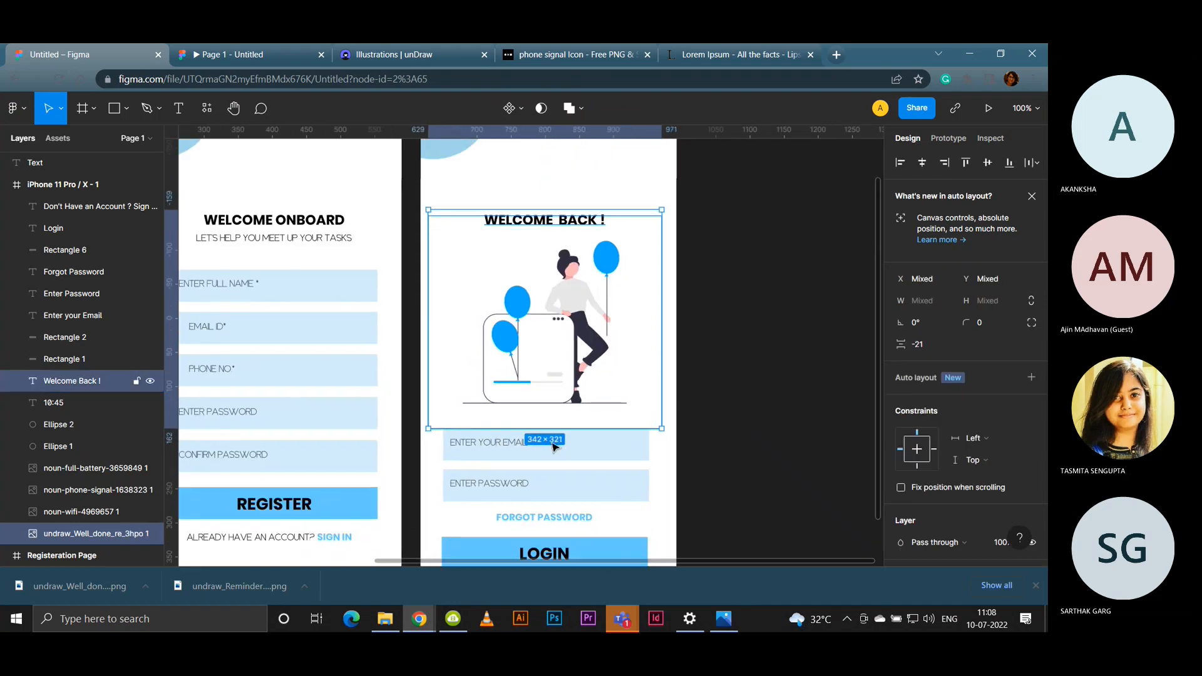
{"action": "left_click", "coordinate": [504, 448], "text": "shift"}
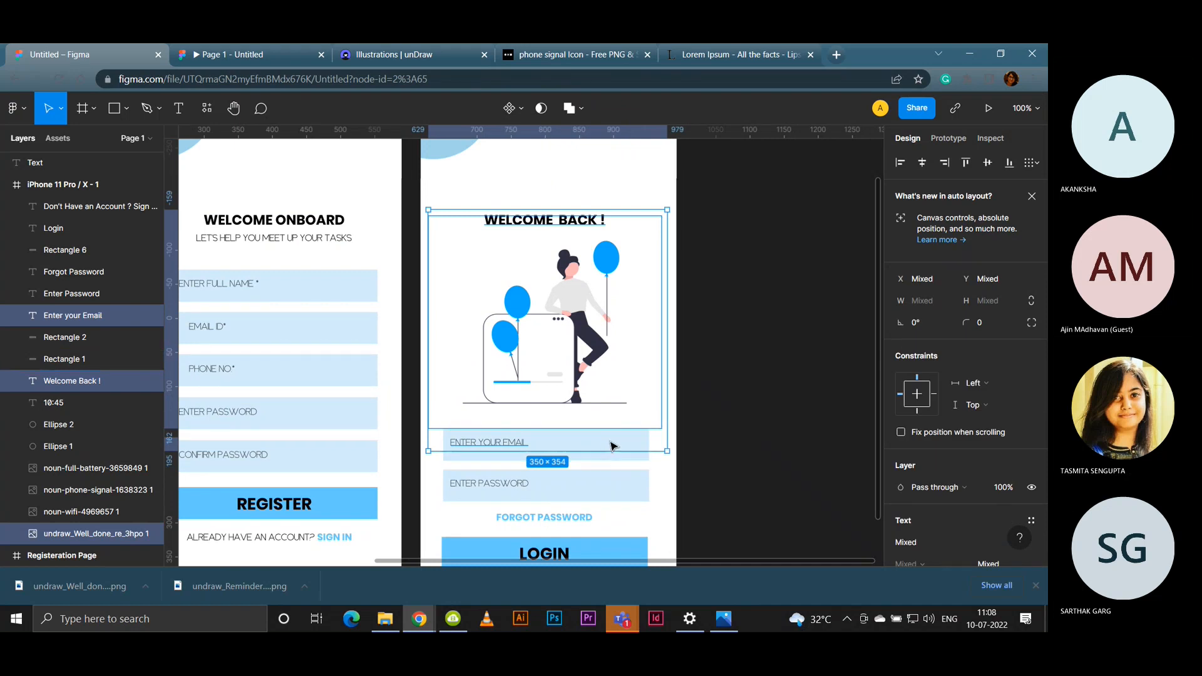
{"action": "left_click", "coordinate": [614, 445], "text": "shift"}
{"action": "left_click", "coordinate": [598, 488], "text": "shift"}
{"action": "left_click", "coordinate": [599, 496], "text": "shift"}
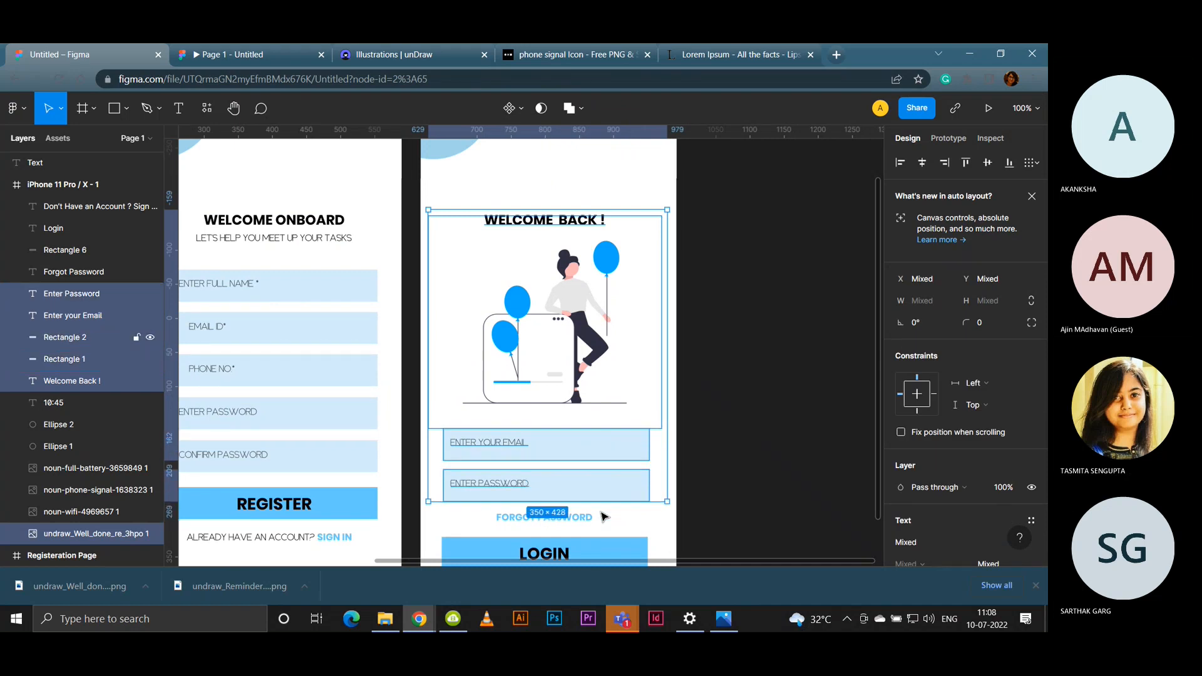
{"action": "scroll", "coordinate": [605, 438], "scroll_direction": "down", "scroll_amount": 3}
{"action": "left_click", "coordinate": [586, 430], "text": "shift"}
{"action": "left_click", "coordinate": [567, 464], "text": "shift"}
{"action": "left_click", "coordinate": [629, 461], "text": "shift"}
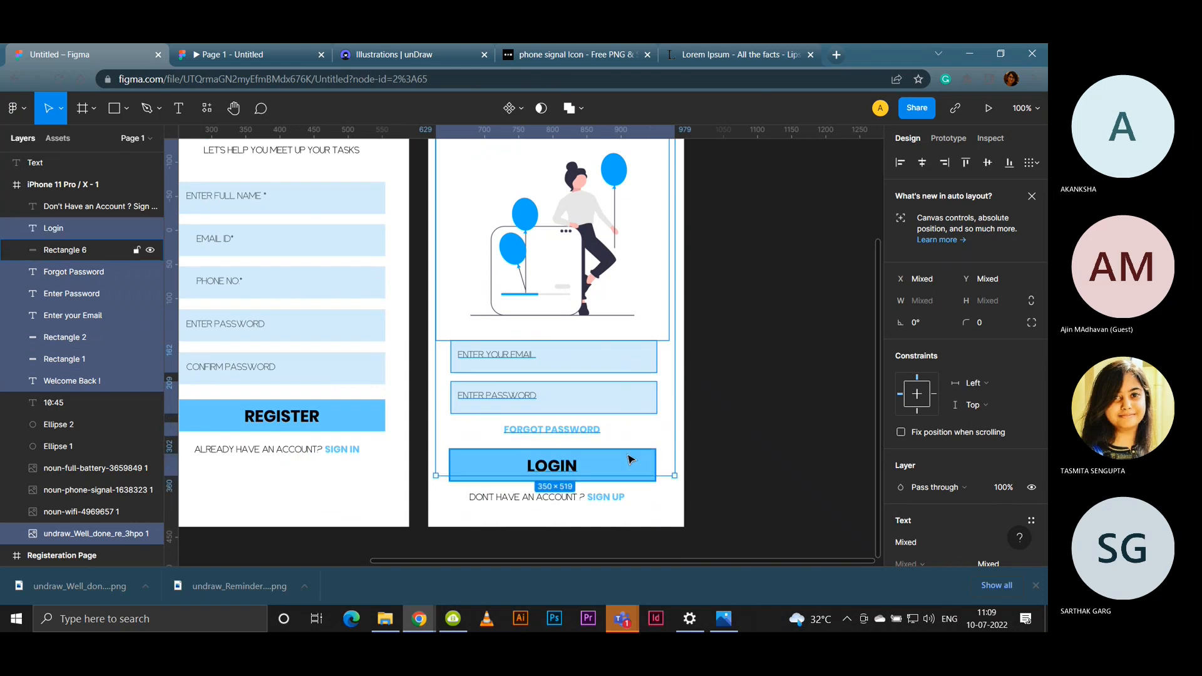
{"action": "left_click", "coordinate": [611, 495], "text": "shift"}
{"action": "key", "text": "Up"}
{"action": "key", "text": "Up"}
{"action": "key", "text": "Up"}
{"action": "key", "text": "Up"}
{"action": "key", "text": "Up"}
{"action": "key", "text": "Up"}
{"action": "key", "text": "Up"}
{"action": "key", "text": "Up"}
{"action": "key", "text": "Up"}
{"action": "key", "text": "Up"}
{"action": "key", "text": "Up"}
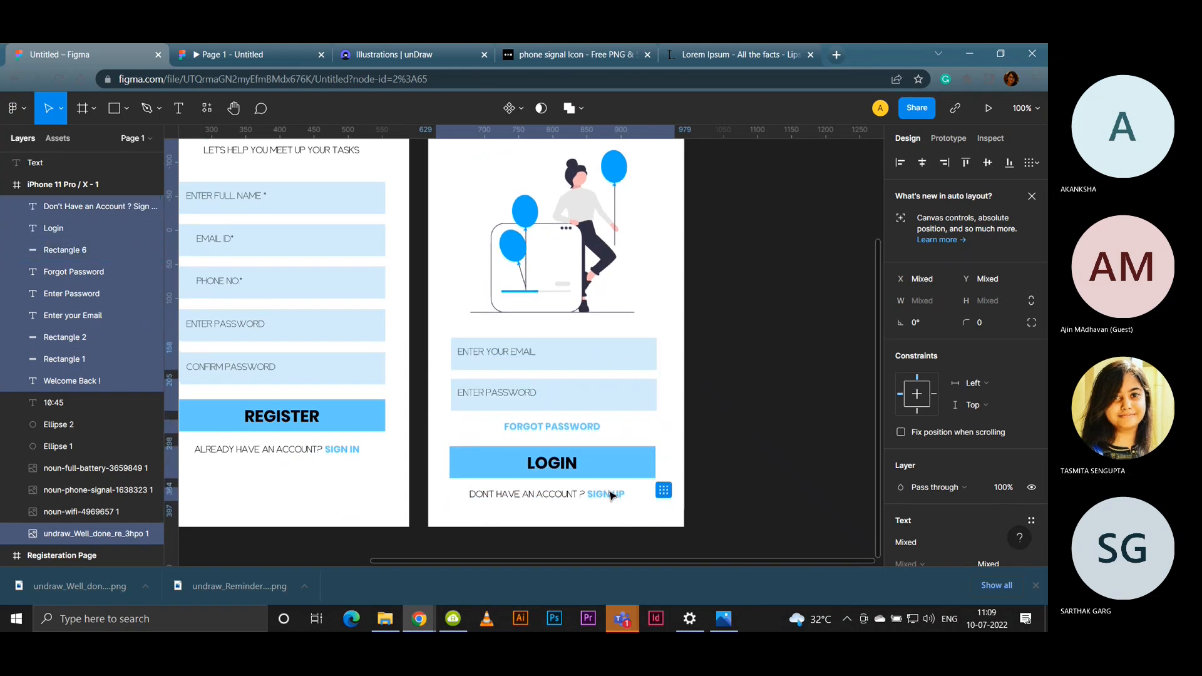
{"action": "key", "text": "Up"}
{"action": "key", "text": "Up"}
{"action": "key", "text": "Up"}
{"action": "key", "text": "Up"}
{"action": "key", "text": "Up"}
{"action": "key", "text": "Up"}
{"action": "key", "text": "Up"}
{"action": "key", "text": "Up"}
{"action": "key", "text": "Up"}
{"action": "key", "text": "Up"}
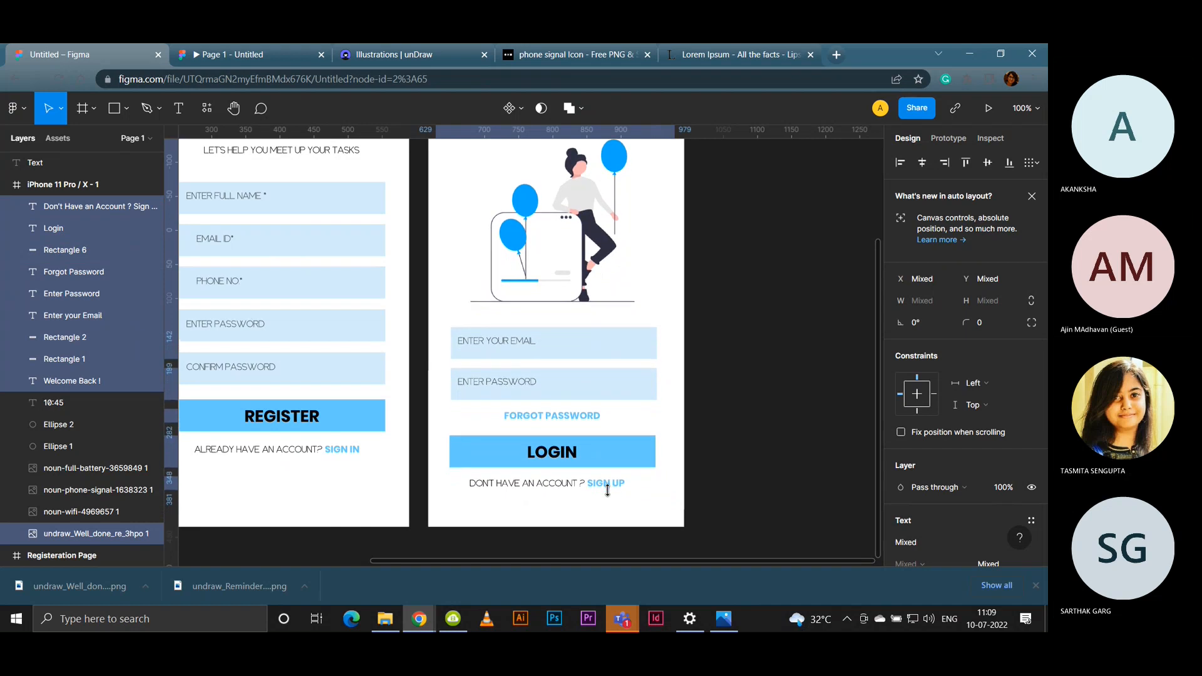
{"action": "scroll", "coordinate": [610, 494], "scroll_direction": "up", "scroll_amount": 2}
{"action": "scroll", "coordinate": [611, 495], "scroll_direction": "up", "scroll_amount": 4}
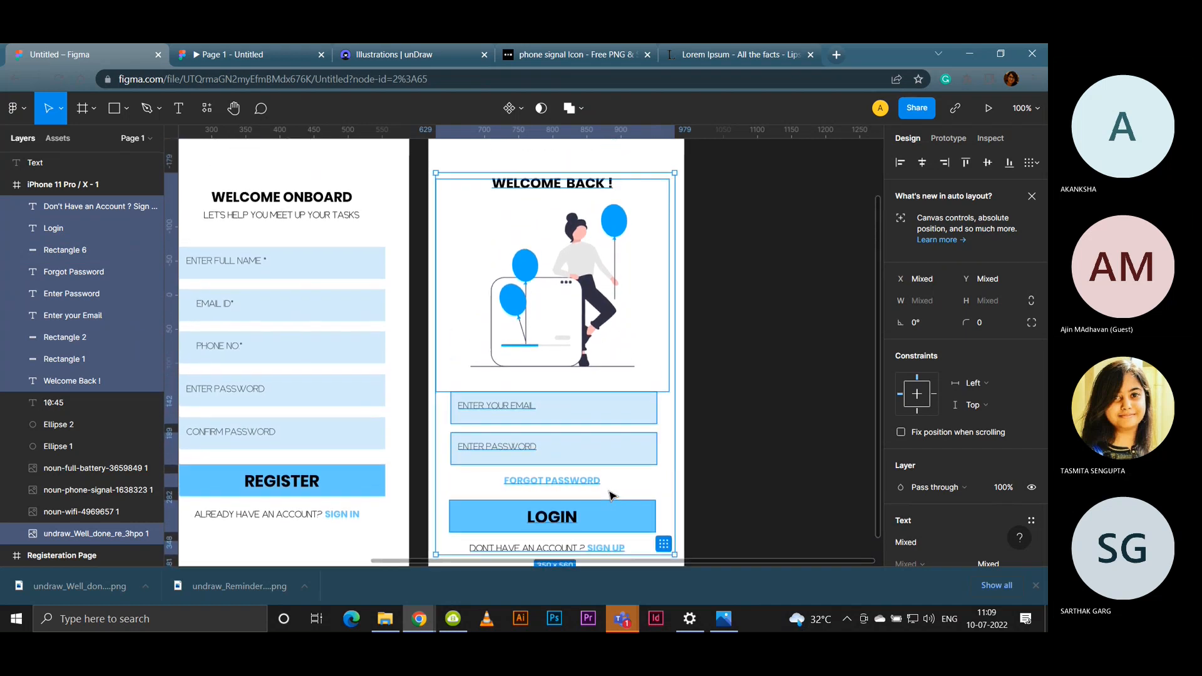
{"action": "key", "text": "Up"}
{"action": "key", "text": "Up"}
{"action": "key", "text": "Up"}
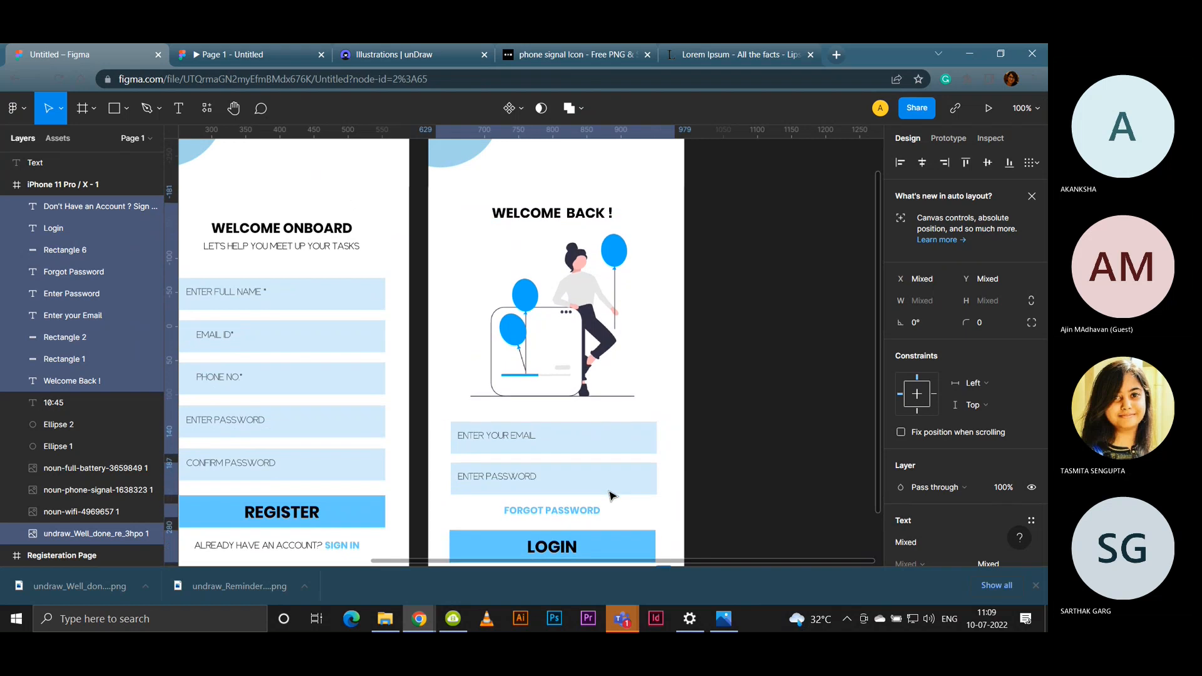
Step: Nudge the selected content 2 px right and about 6 px further up, and check it in the prototype preview
{"action": "key", "text": "Right"}
{"action": "key", "text": "Right"}
{"action": "key", "text": "Up"}
{"action": "key", "text": "Up"}
{"action": "key", "text": "Up"}
{"action": "key", "text": "Up"}
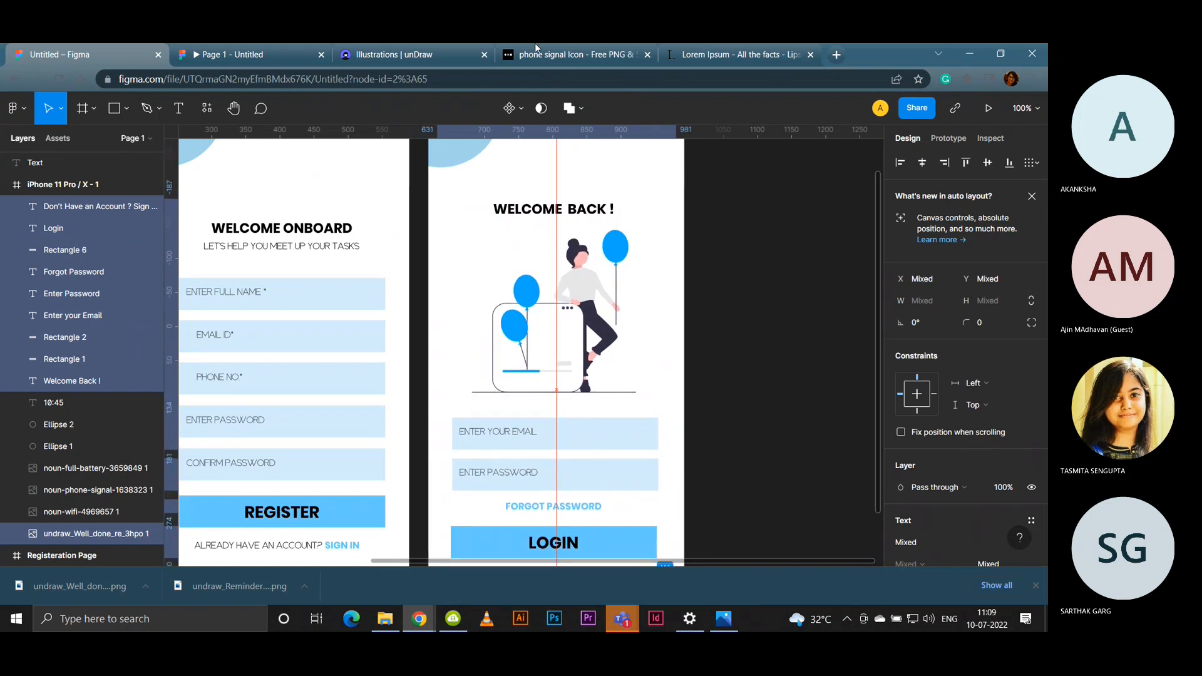
{"action": "left_click", "coordinate": [276, 54]}
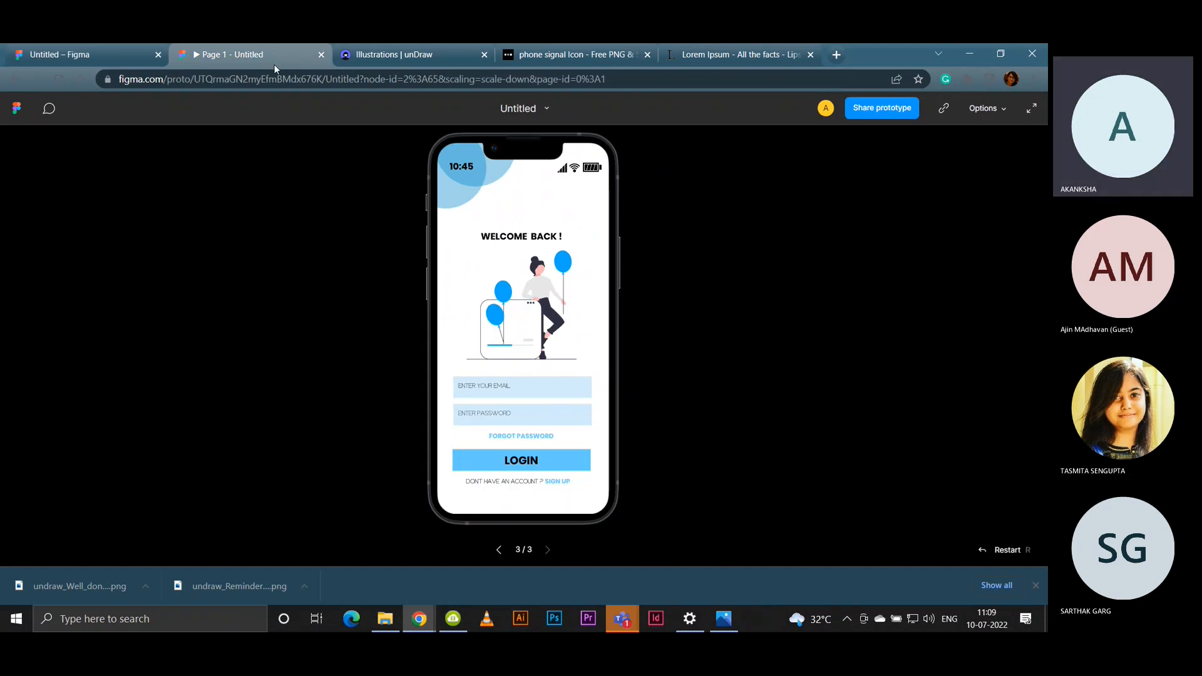
{"action": "left_click", "coordinate": [127, 59]}
Step: Rename the "Welcome Back !" screen's frame as "Login Page" and look at it in the prototype preview
{"action": "left_click_drag", "start_coordinate": [537, 161], "coordinate": [521, 329]}
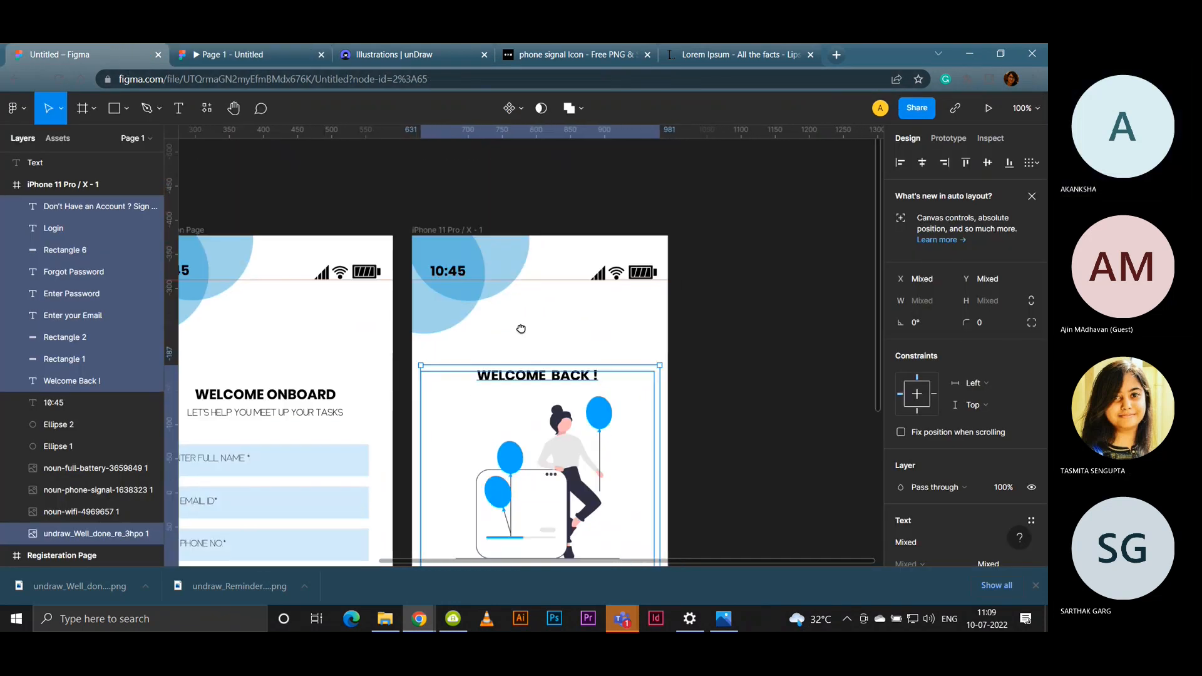
{"action": "left_click", "coordinate": [477, 236]}
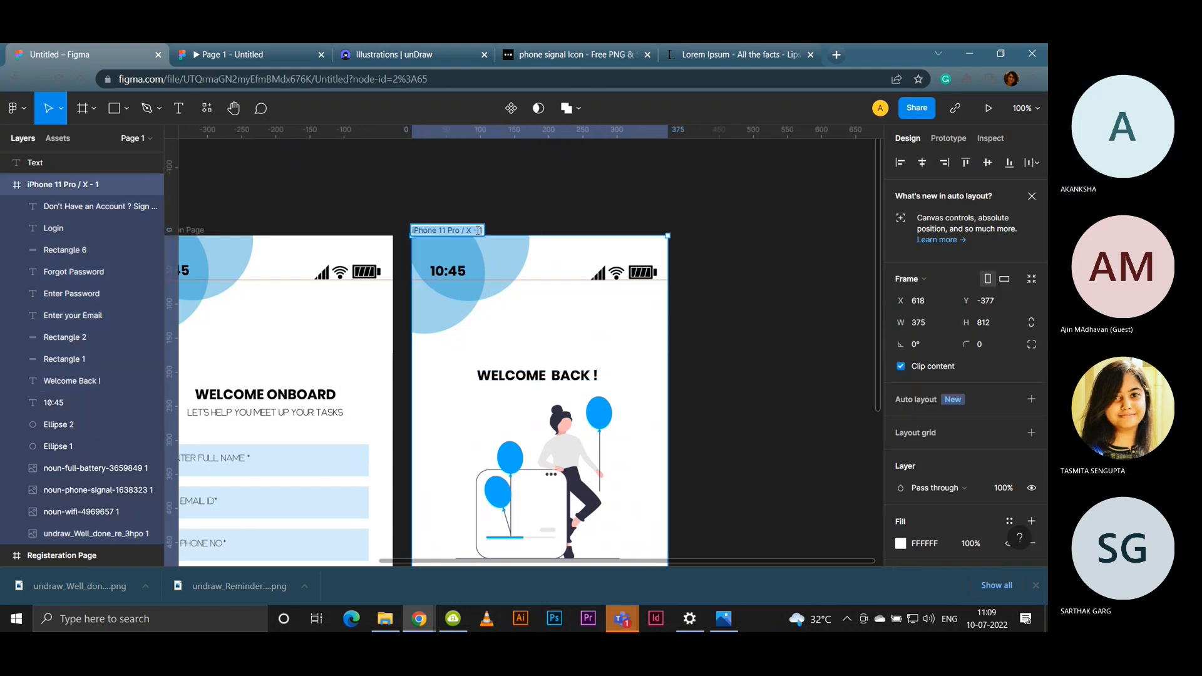
{"action": "type", "text": "Login Page"}
{"action": "left_click", "coordinate": [730, 314]}
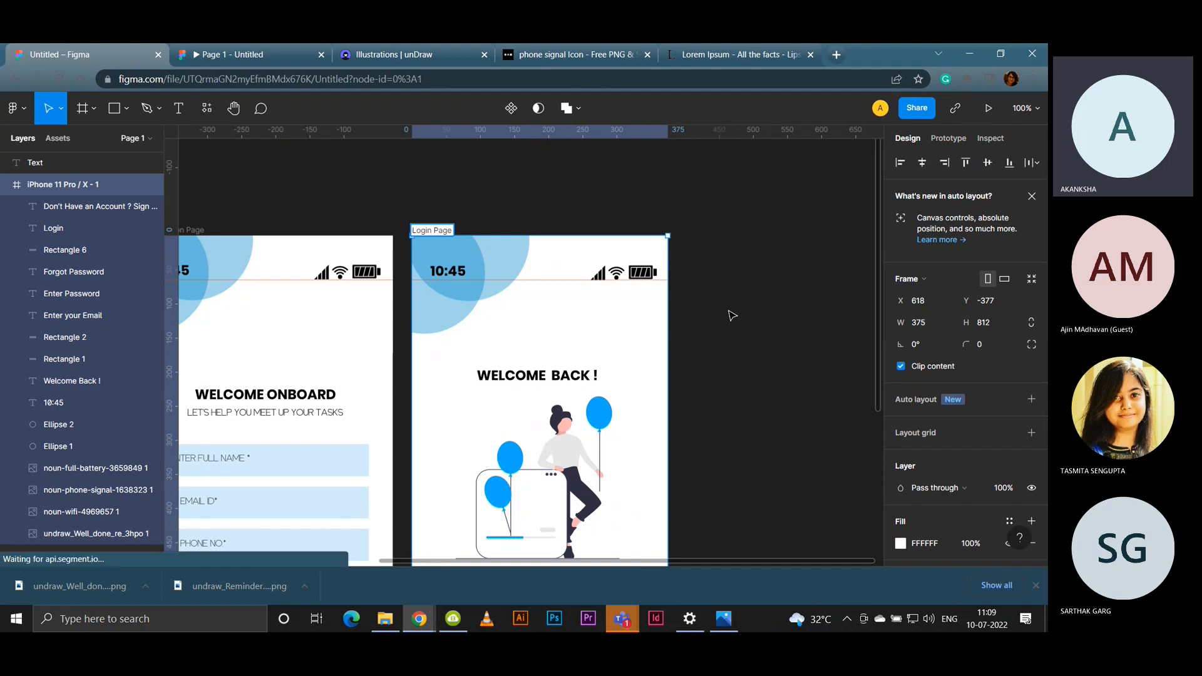
{"action": "left_click_drag", "start_coordinate": [519, 299], "coordinate": [531, 290]}
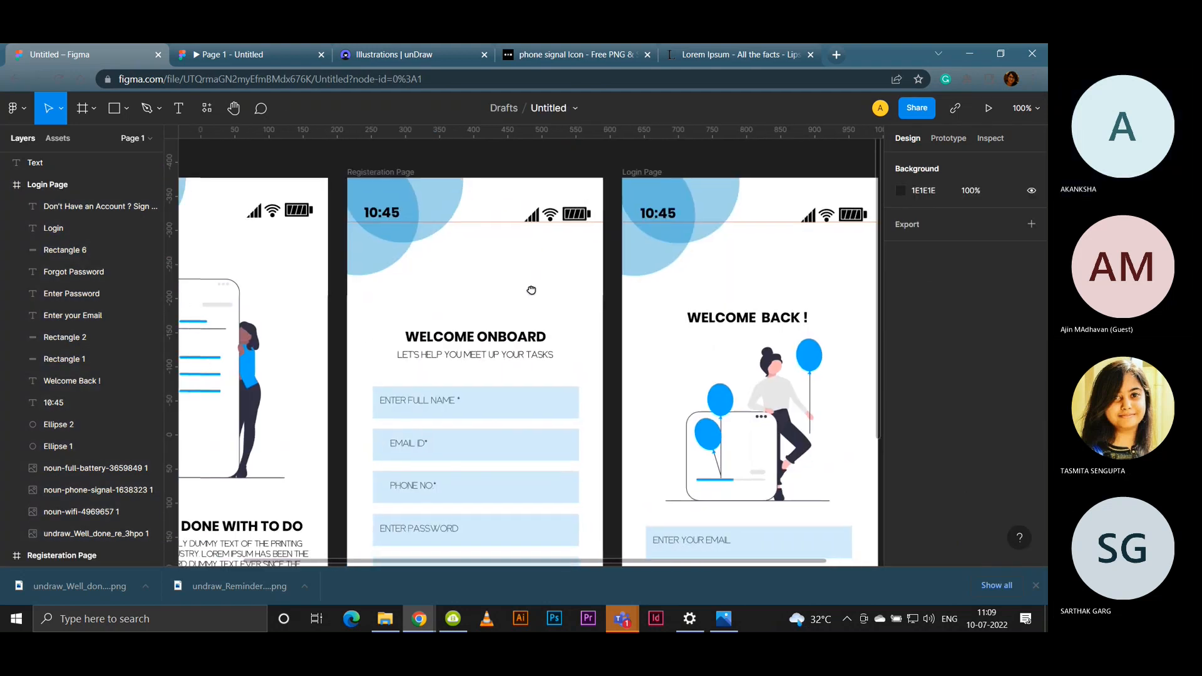
{"action": "left_click", "coordinate": [276, 60]}
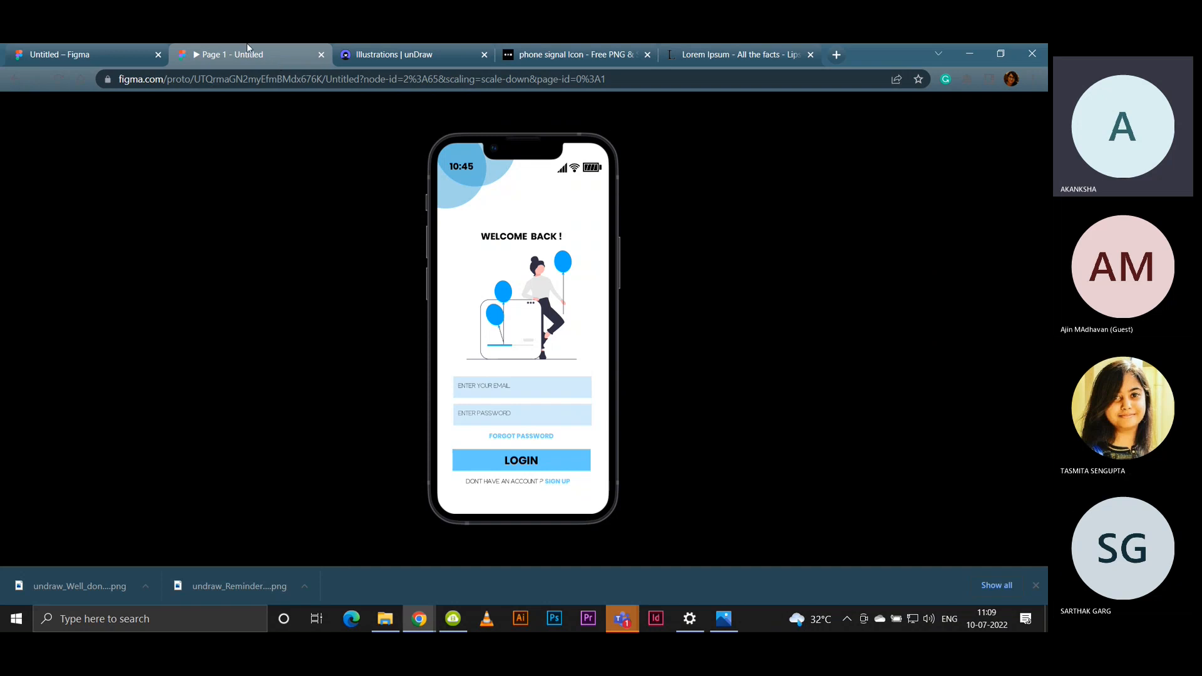
{"action": "left_click", "coordinate": [34, 55]}
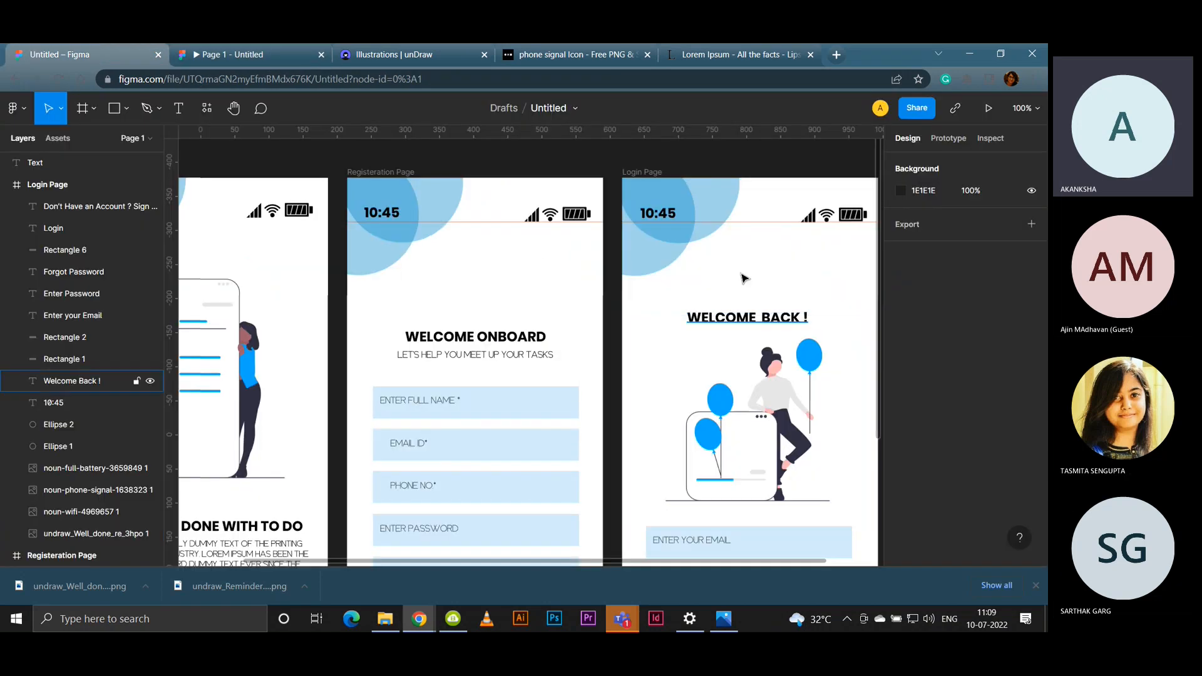
Step: Add an iPhone 11 Pro / X frame and place it beside the Login Page at X 1031, Y -377, with tops aligned
{"action": "scroll", "coordinate": [453, 253], "scroll_direction": "up", "scroll_amount": 5}
{"action": "scroll", "coordinate": [452, 254], "scroll_direction": "right", "scroll_amount": 5}
{"action": "scroll", "coordinate": [453, 254], "scroll_direction": "down", "scroll_amount": 1}
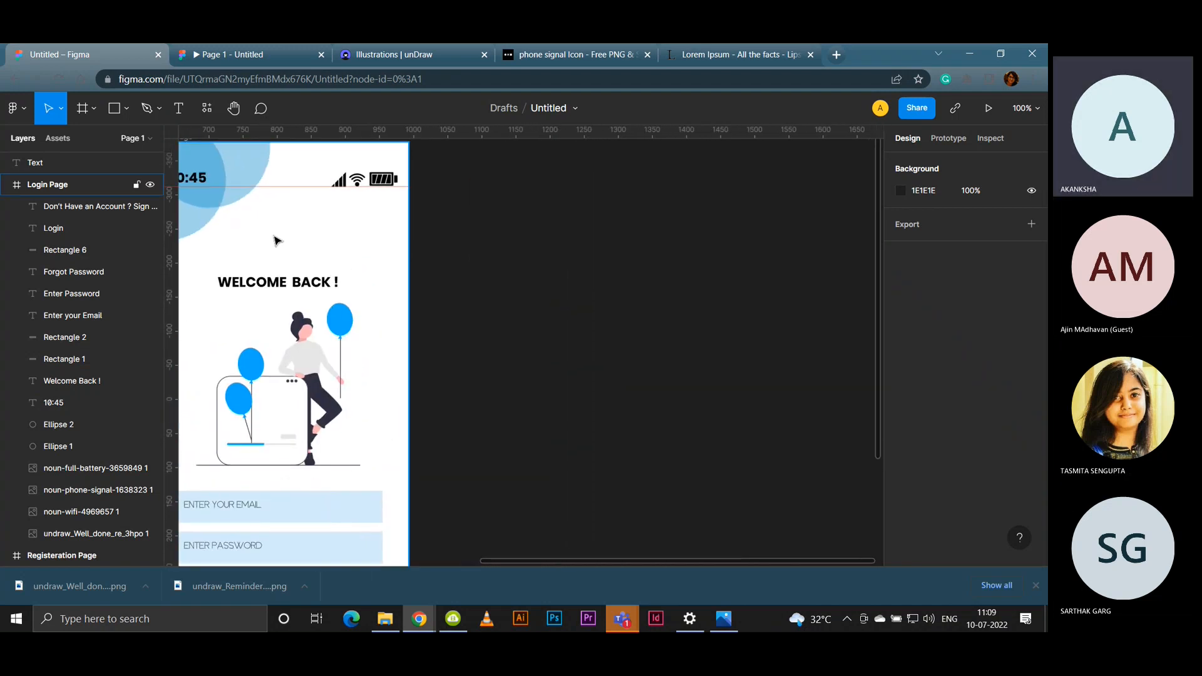
{"action": "key", "text": "minus"}
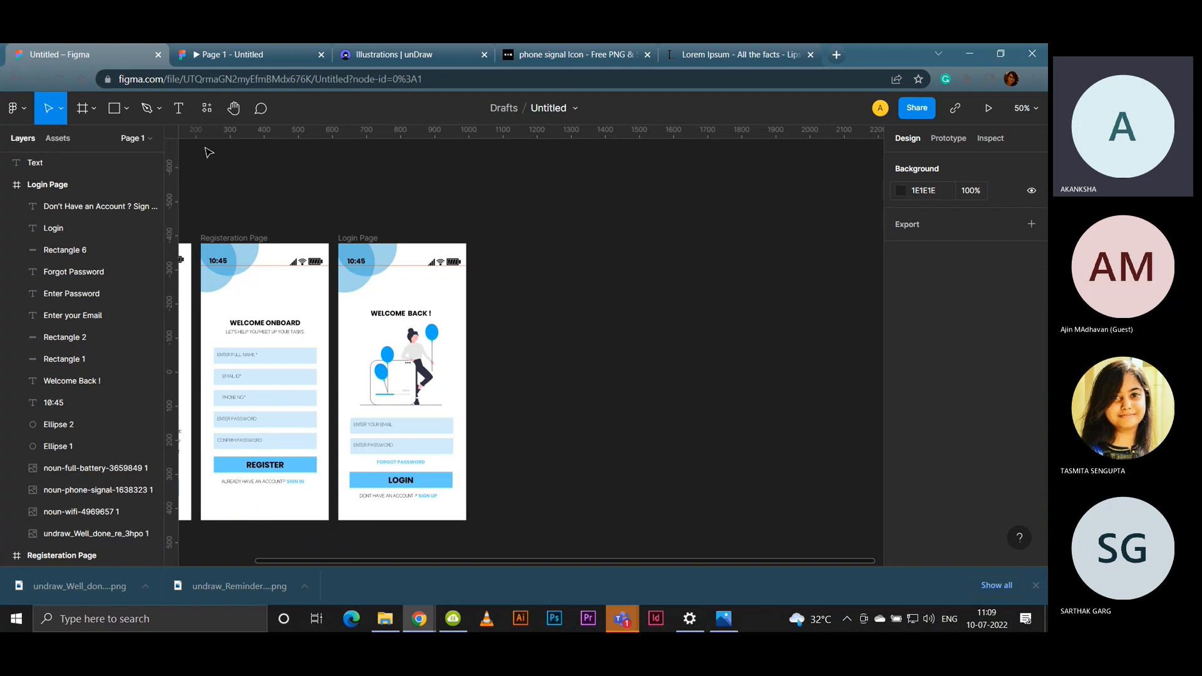
{"action": "left_click", "coordinate": [92, 109]}
{"action": "left_click", "coordinate": [101, 139]}
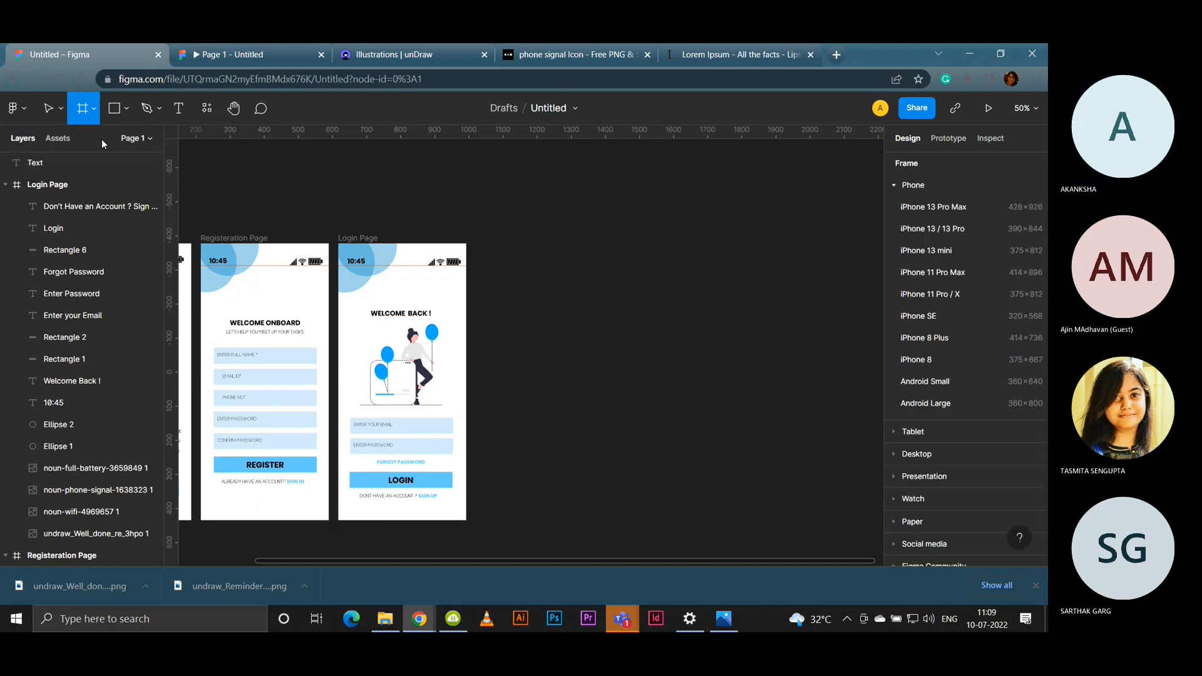
{"action": "left_click", "coordinate": [930, 294]}
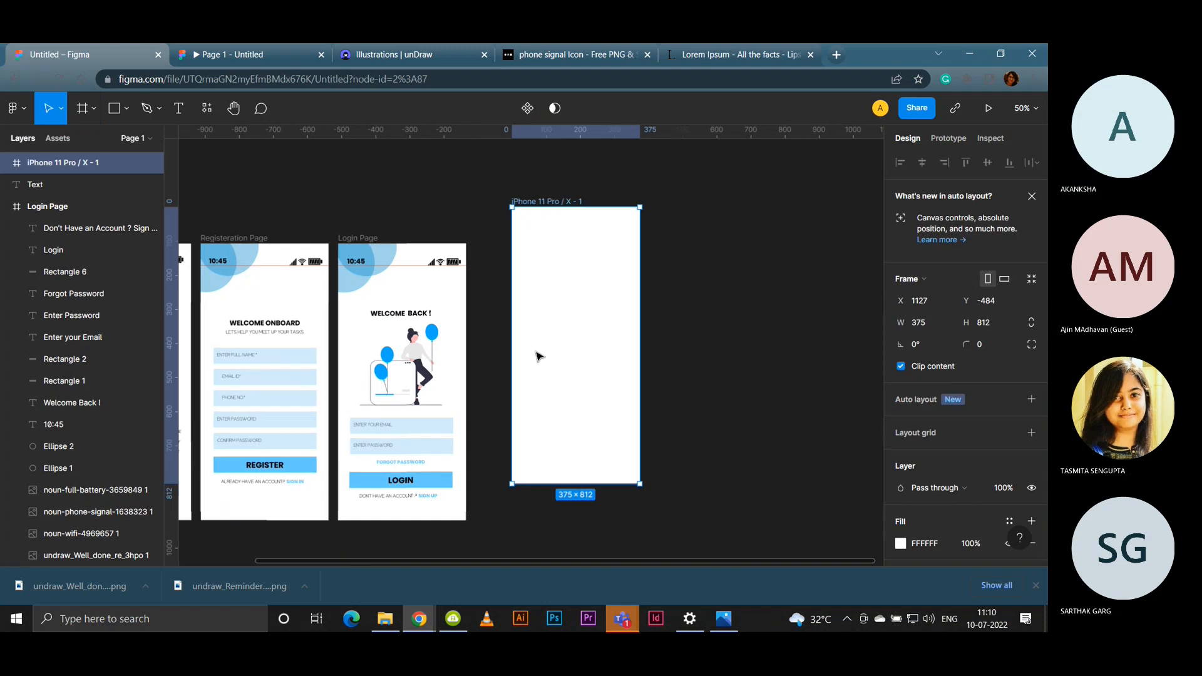
{"action": "left_click_drag", "start_coordinate": [589, 268], "coordinate": [558, 306]}
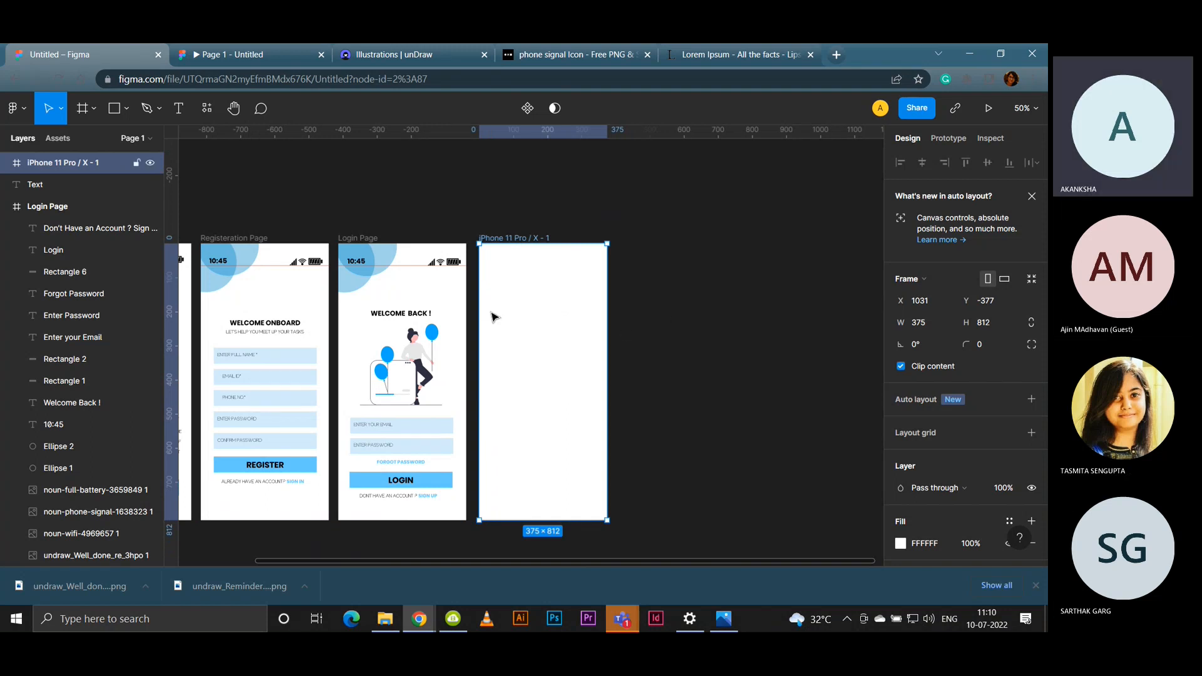
Step: Add a horizontal guide at 66 px across the new frame, in line with the Login Page's status bar guide
{"action": "key", "text": "shift+0"}
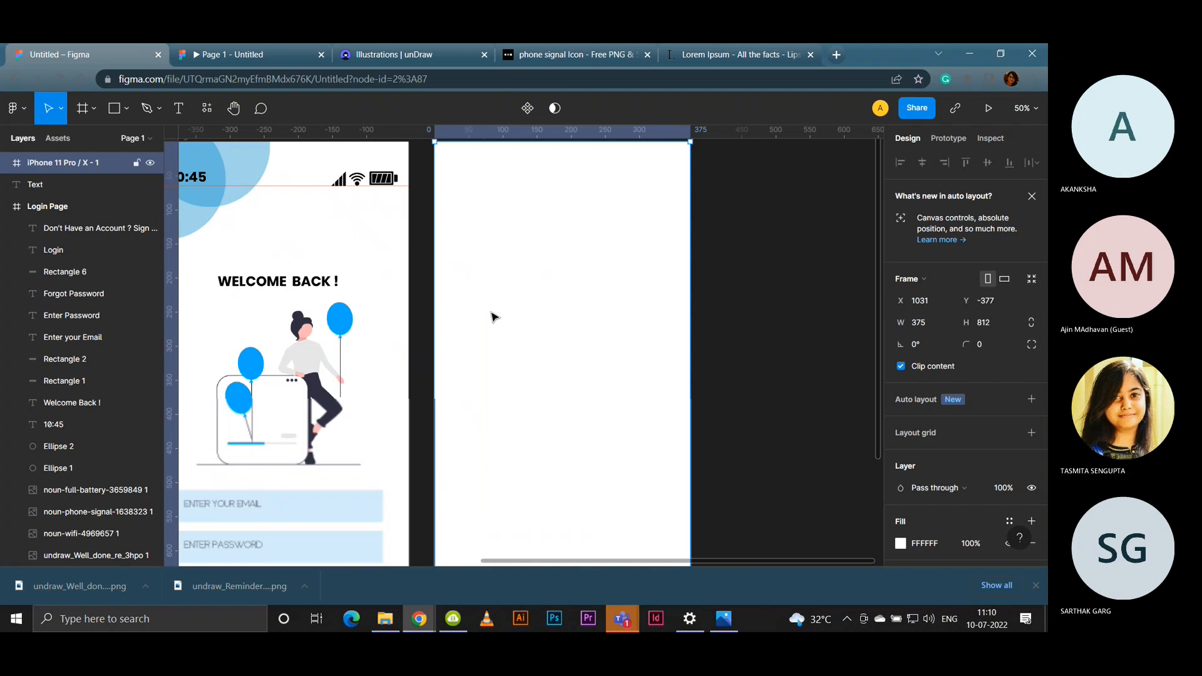
{"action": "left_click_drag", "start_coordinate": [551, 290], "coordinate": [547, 311]}
{"action": "left_click_drag", "start_coordinate": [578, 134], "coordinate": [581, 238]}
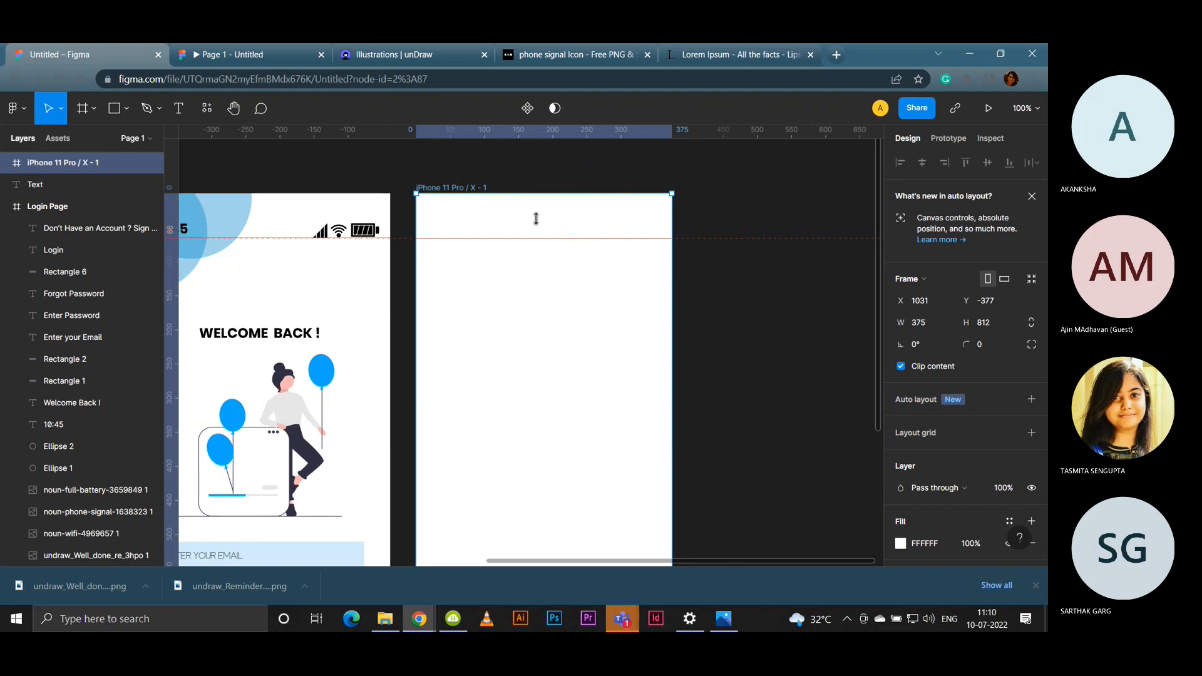
Step: Copy the Login Page's status icons, 10:45 text and two circles into the new frame's matching place, and look at the prototype preview
{"action": "scroll", "coordinate": [551, 210], "scroll_direction": "left", "scroll_amount": 5}
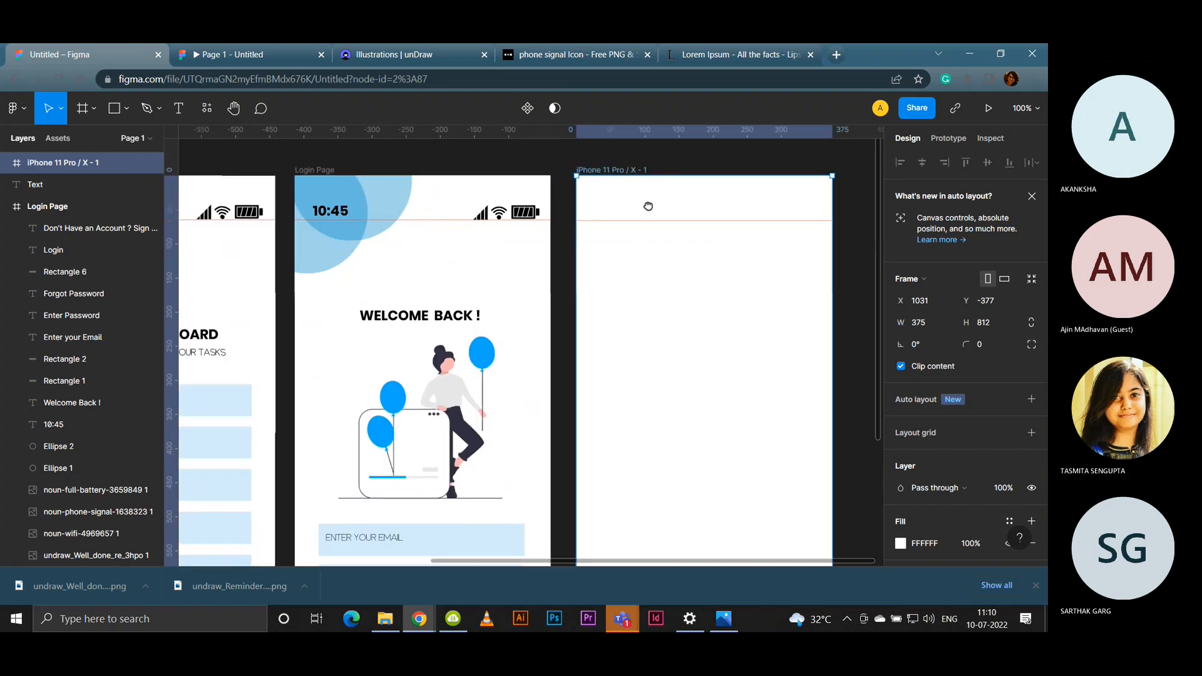
{"action": "left_click", "coordinate": [524, 210]}
{"action": "left_click", "coordinate": [502, 214], "text": "shift"}
{"action": "left_click", "coordinate": [485, 214], "text": "shift"}
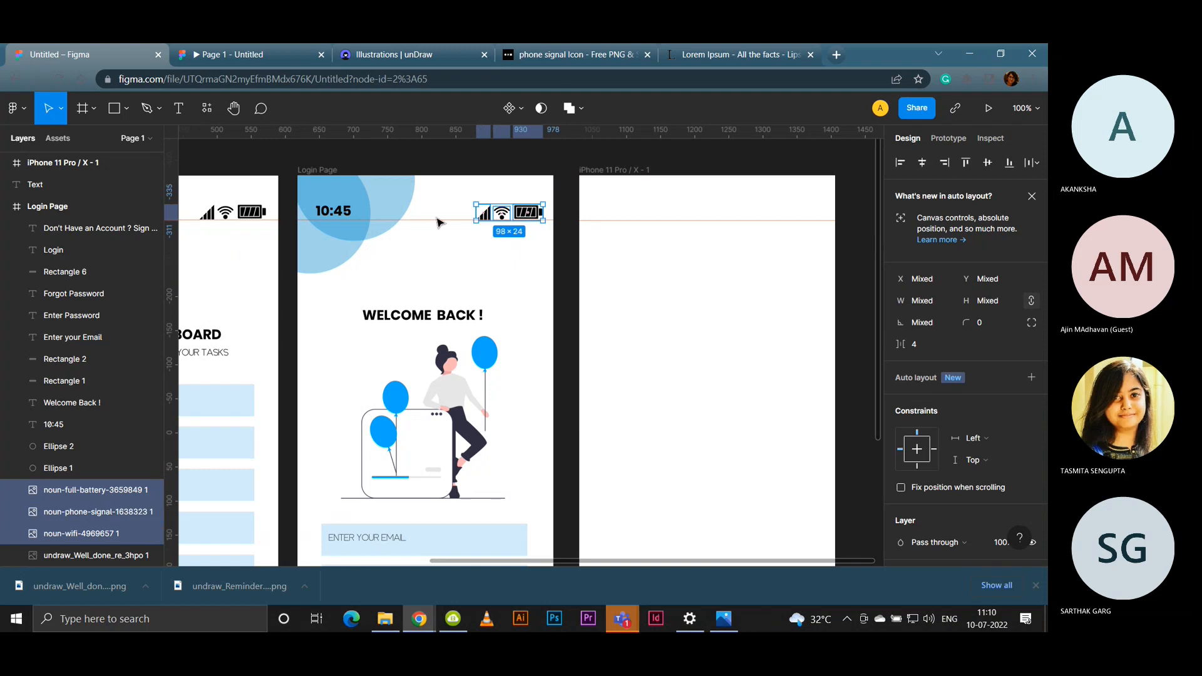
{"action": "left_click", "coordinate": [333, 211], "text": "shift"}
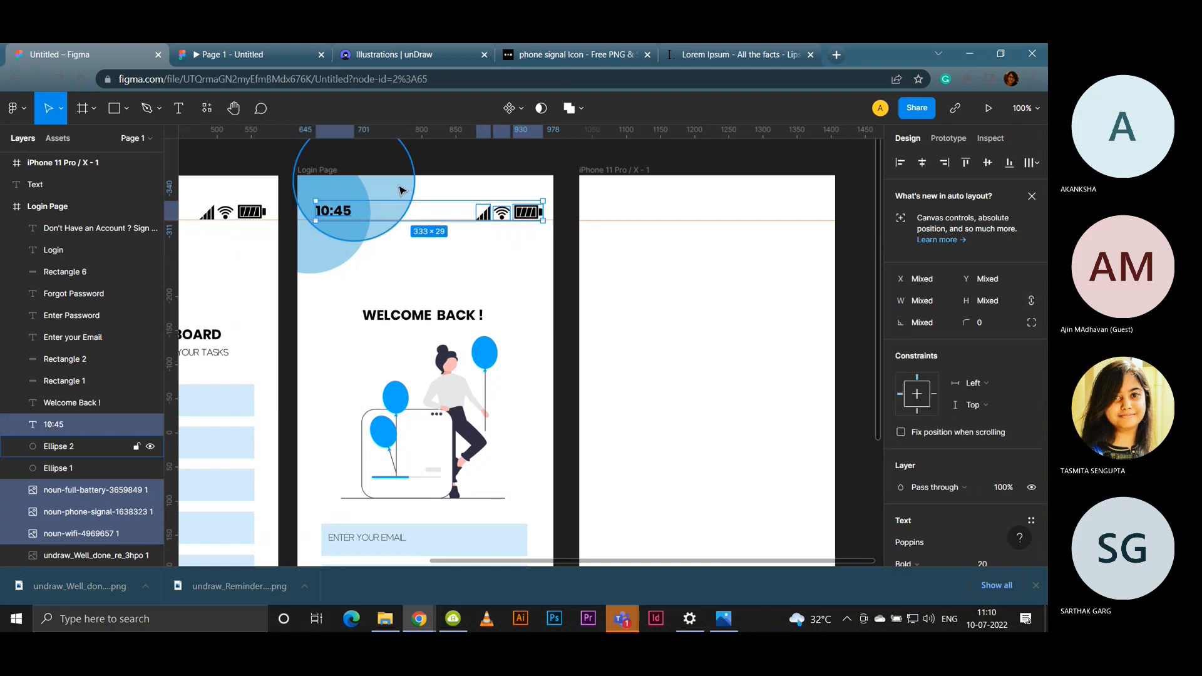
{"action": "left_click", "coordinate": [401, 190], "text": "shift"}
{"action": "left_click", "coordinate": [326, 260], "text": "shift"}
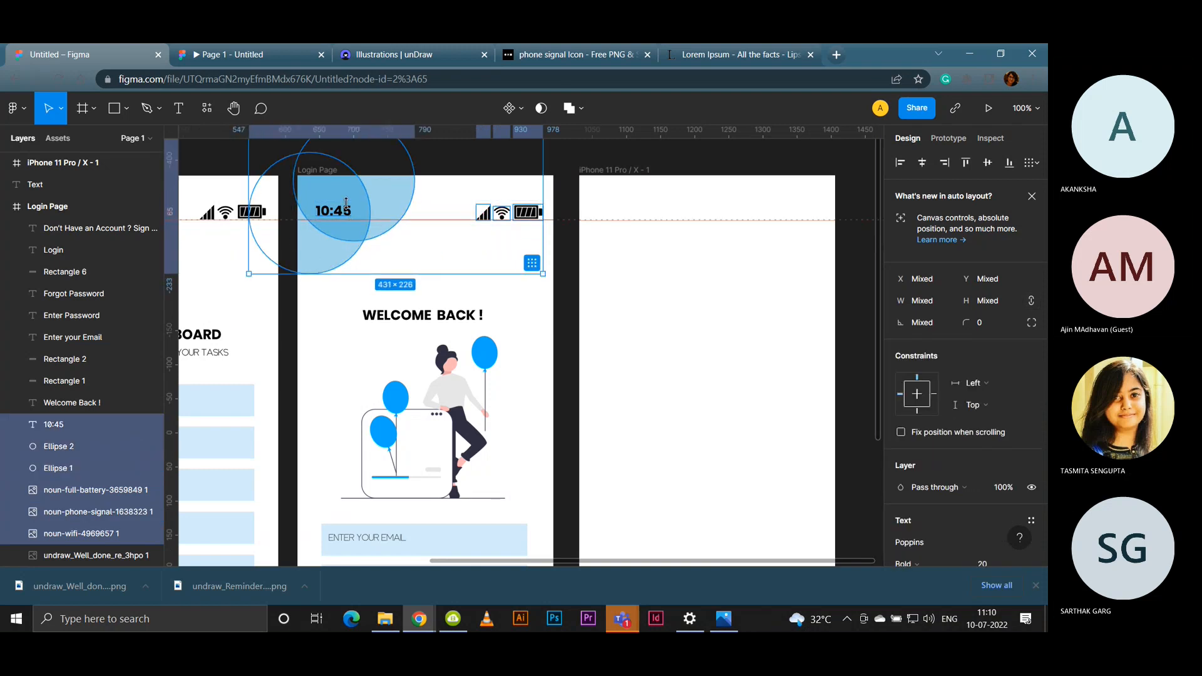
{"action": "mouse_move", "coordinate": [630, 206]}
{"action": "left_mouse_down"}
{"action": "mouse_move", "coordinate": [682, 205]}
{"action": "mouse_move", "coordinate": [629, 204]}
{"action": "left_mouse_up"}
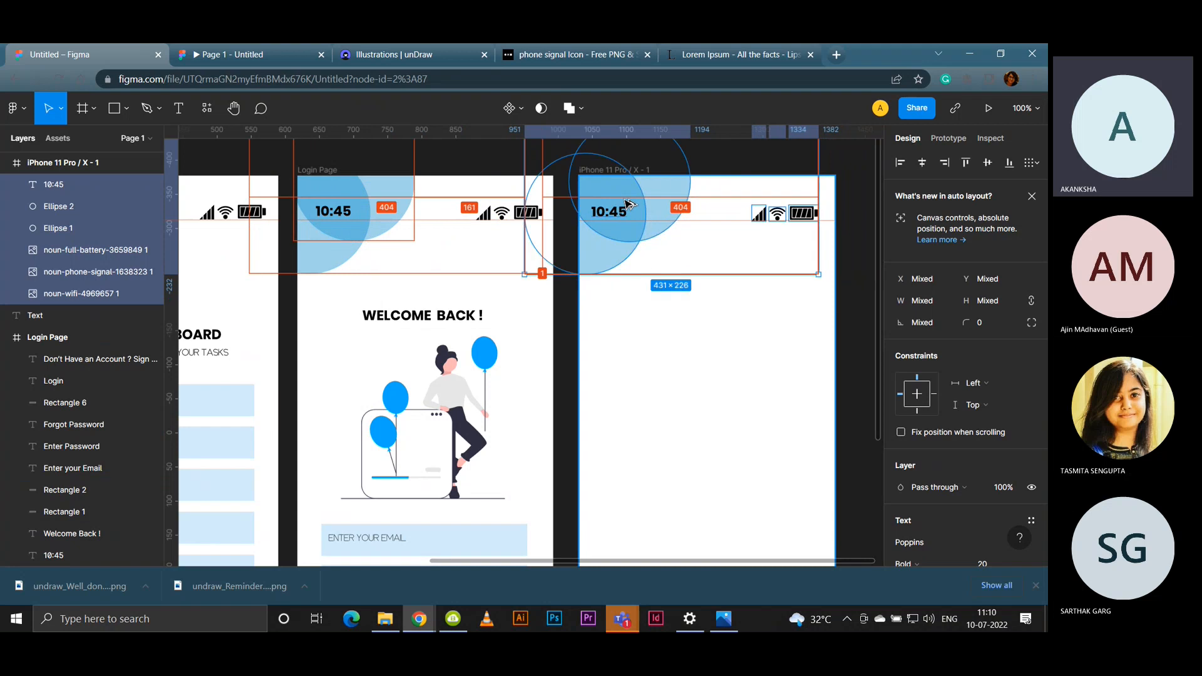
{"action": "left_click", "coordinate": [692, 389]}
{"action": "left_click", "coordinate": [268, 55]}
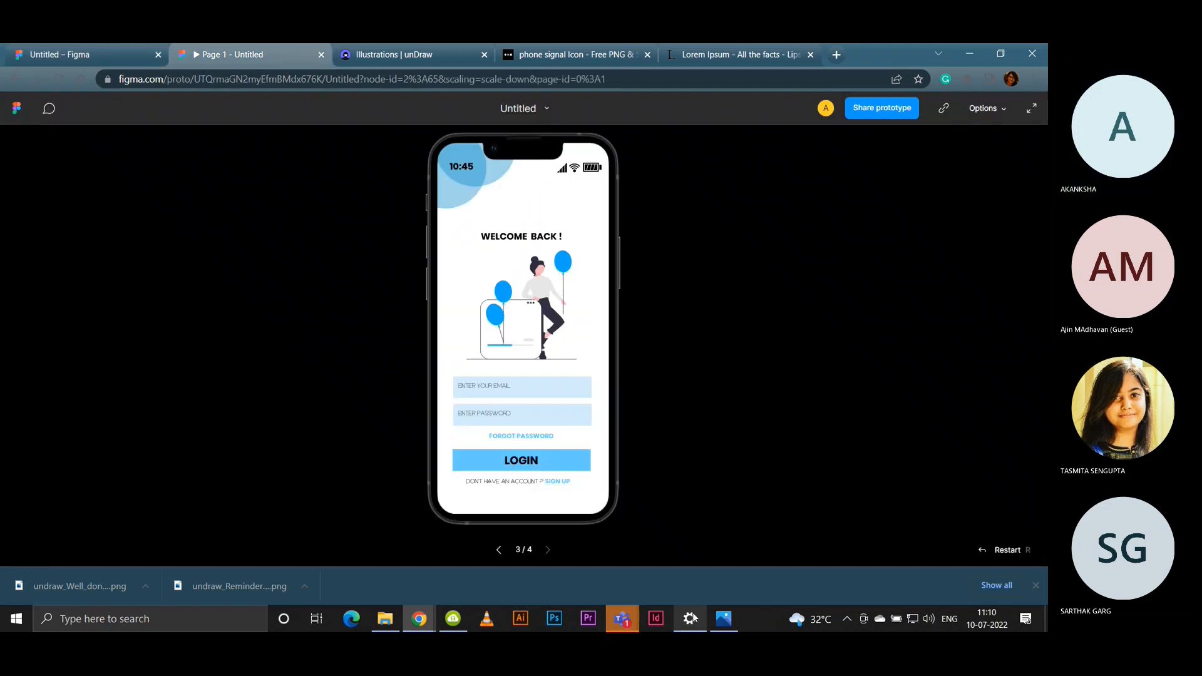
{"action": "left_click", "coordinate": [87, 56]}
Step: Draw a 375 × 347 rectangle across the top of the new frame at X 0, Y 0 and send it behind the status bar content
{"action": "scroll", "coordinate": [691, 323], "scroll_direction": "right", "scroll_amount": 3}
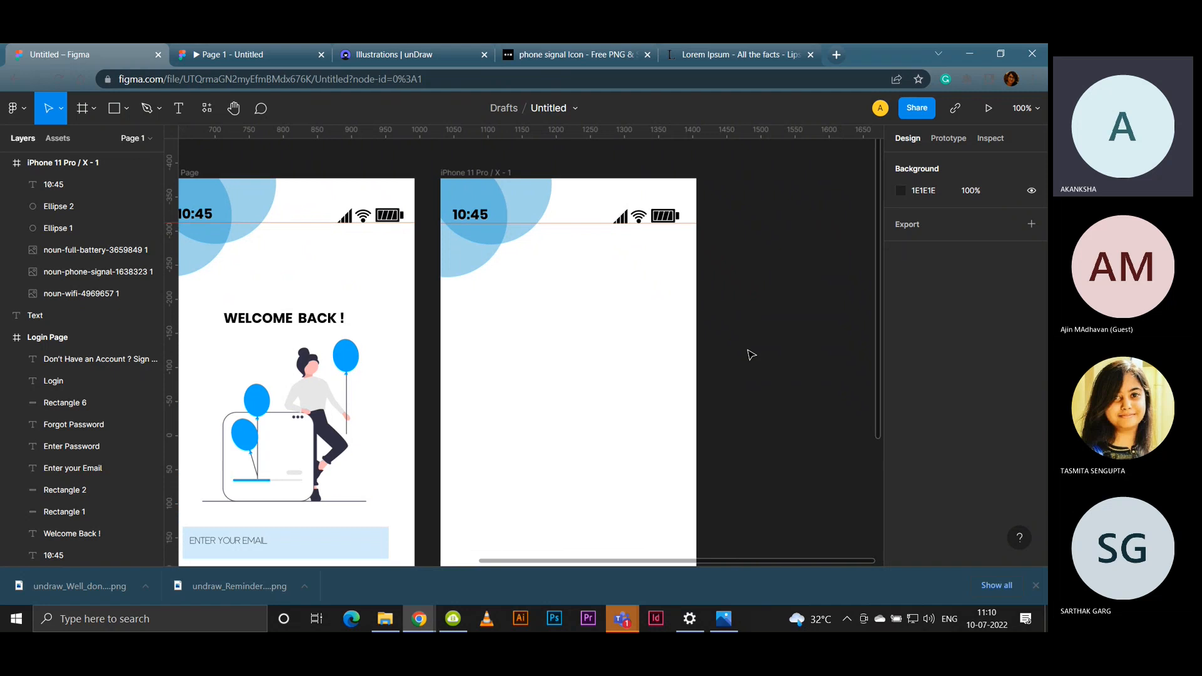
{"action": "scroll", "coordinate": [627, 348], "scroll_direction": "down", "scroll_amount": 1}
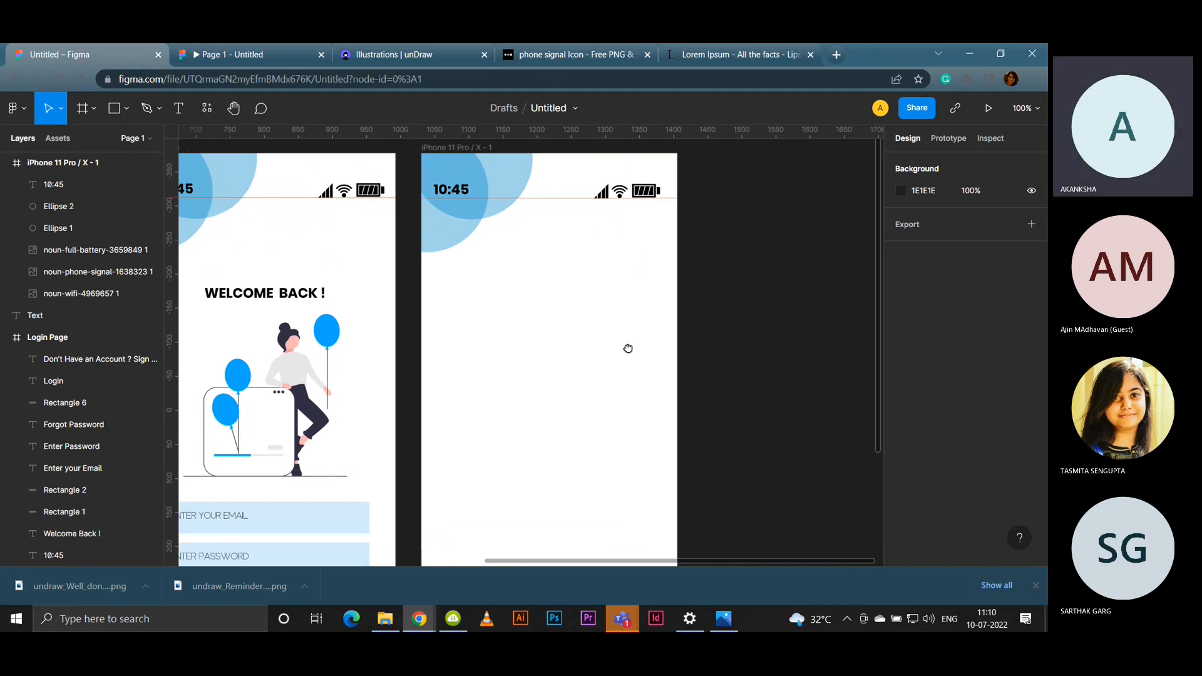
{"action": "left_click", "coordinate": [126, 109]}
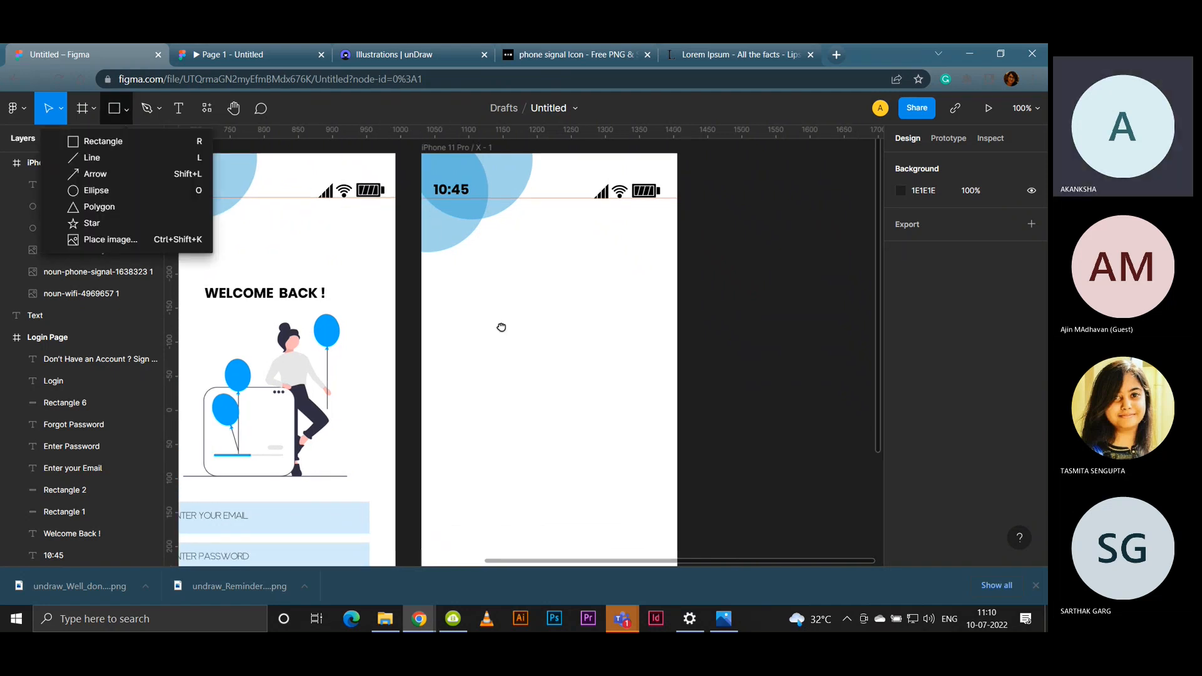
{"action": "scroll", "coordinate": [500, 328], "scroll_direction": "up", "scroll_amount": 1}
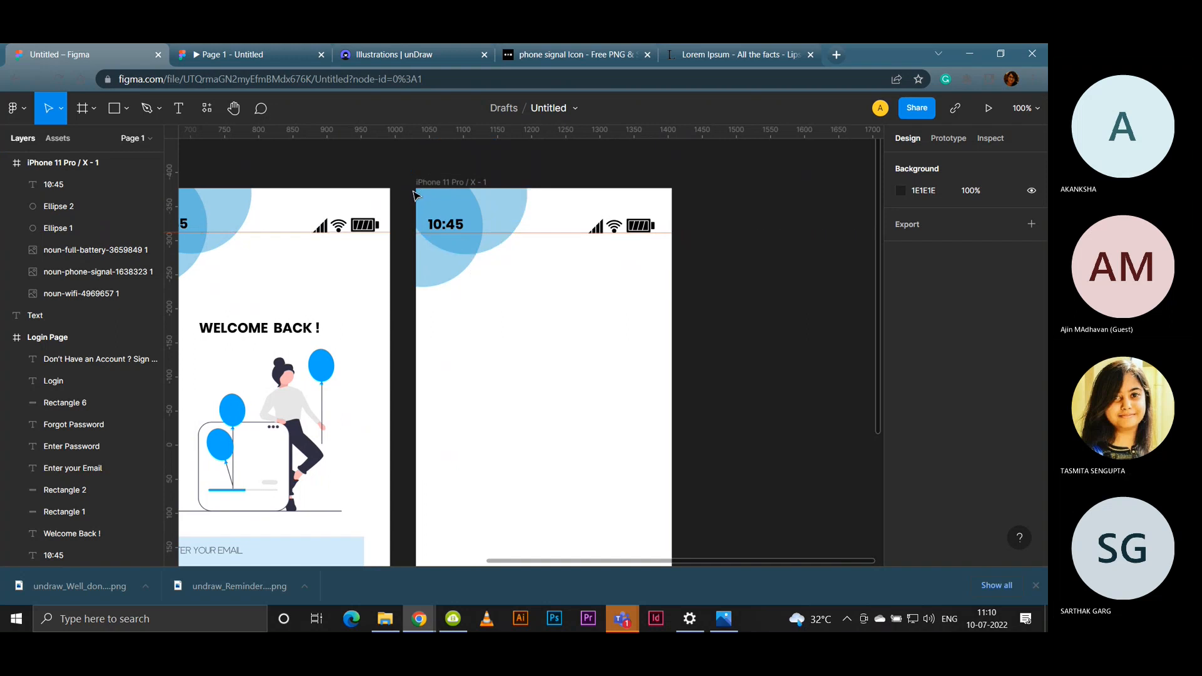
{"action": "left_click", "coordinate": [127, 109]}
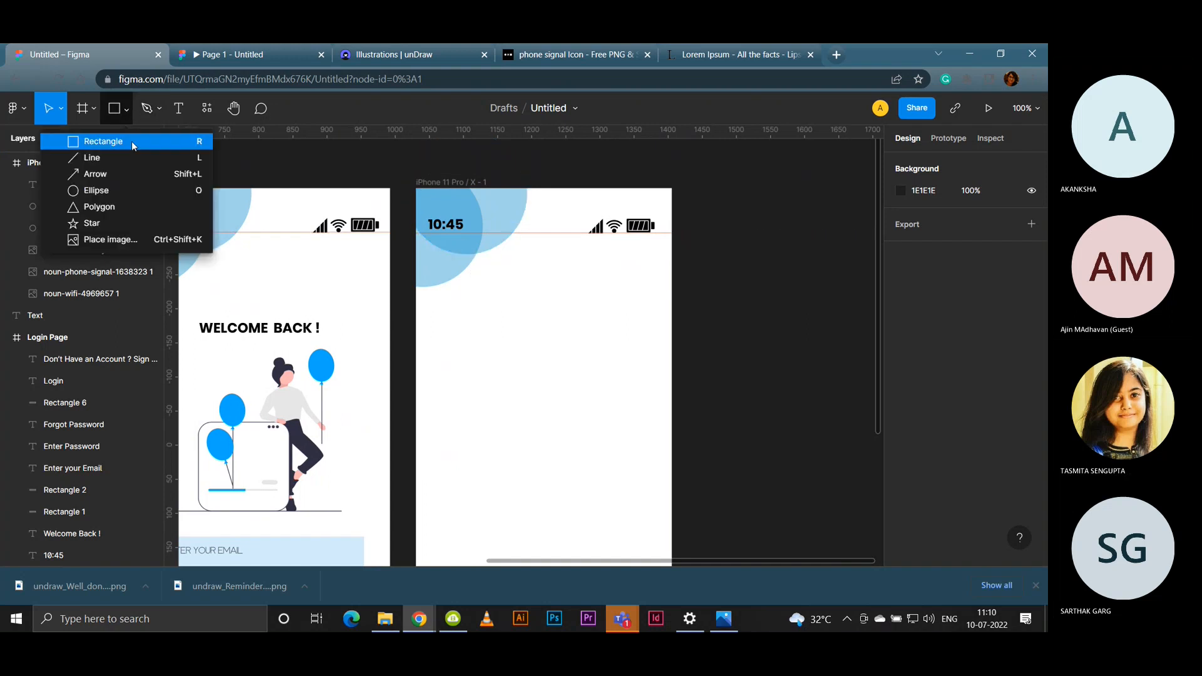
{"action": "left_click", "coordinate": [131, 141]}
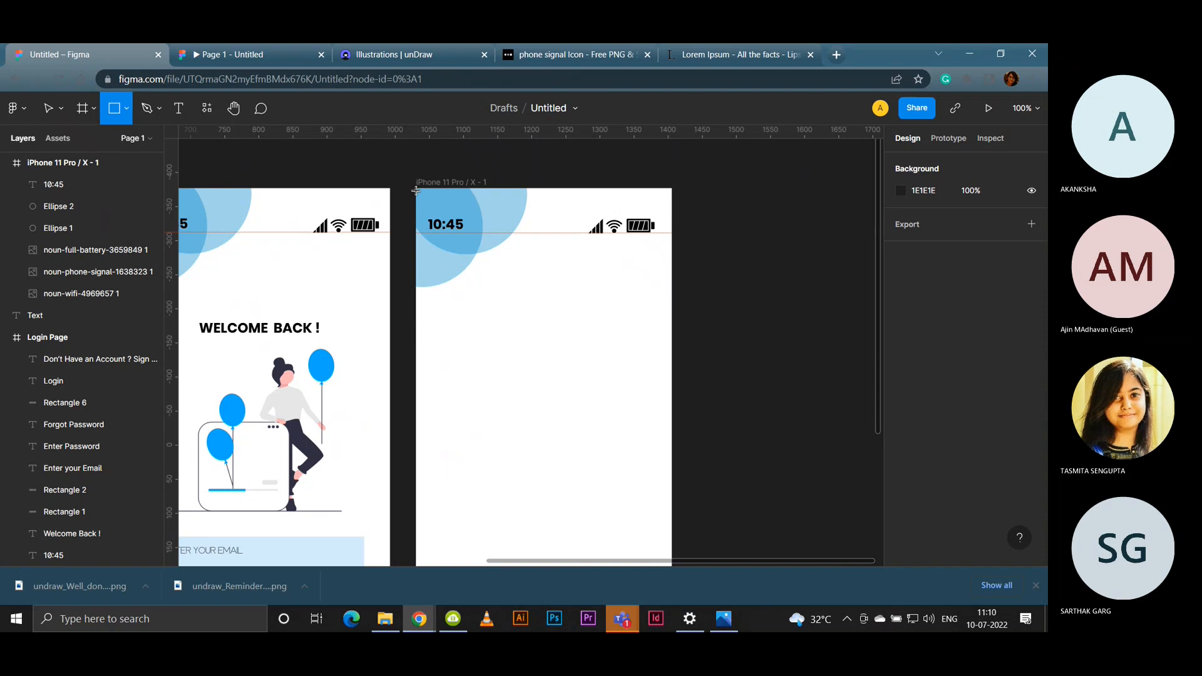
{"action": "left_click_drag", "start_coordinate": [416, 188], "coordinate": [672, 425]}
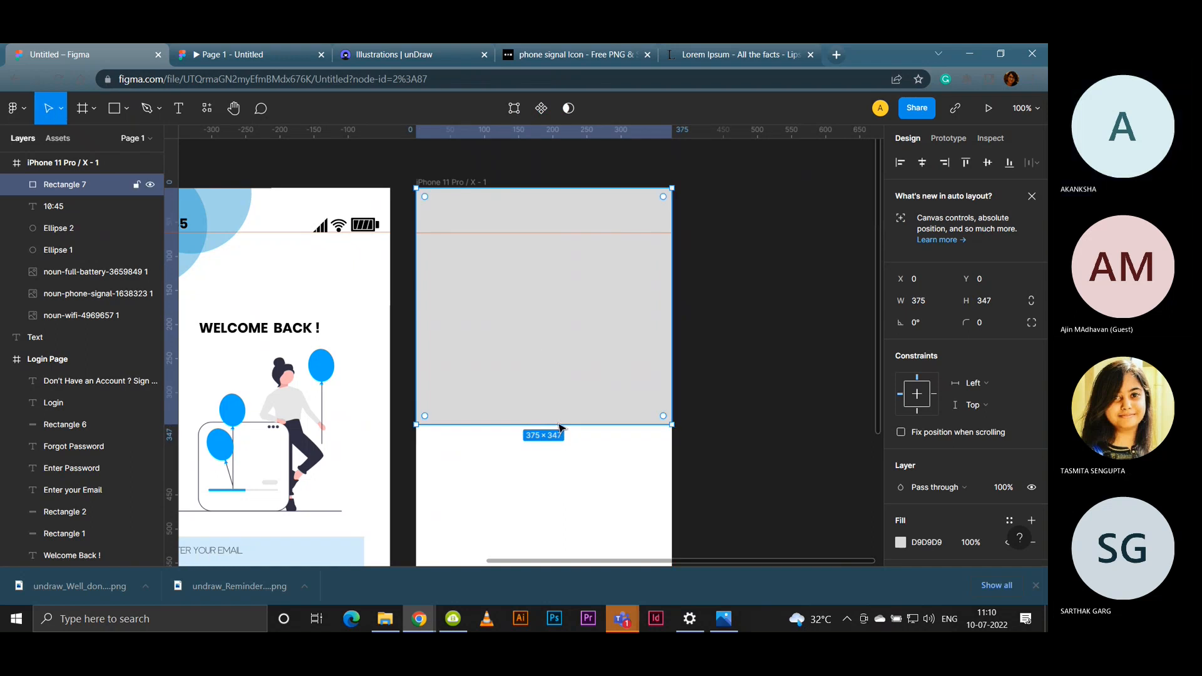
{"action": "scroll", "coordinate": [965, 351], "scroll_direction": "down", "scroll_amount": 2}
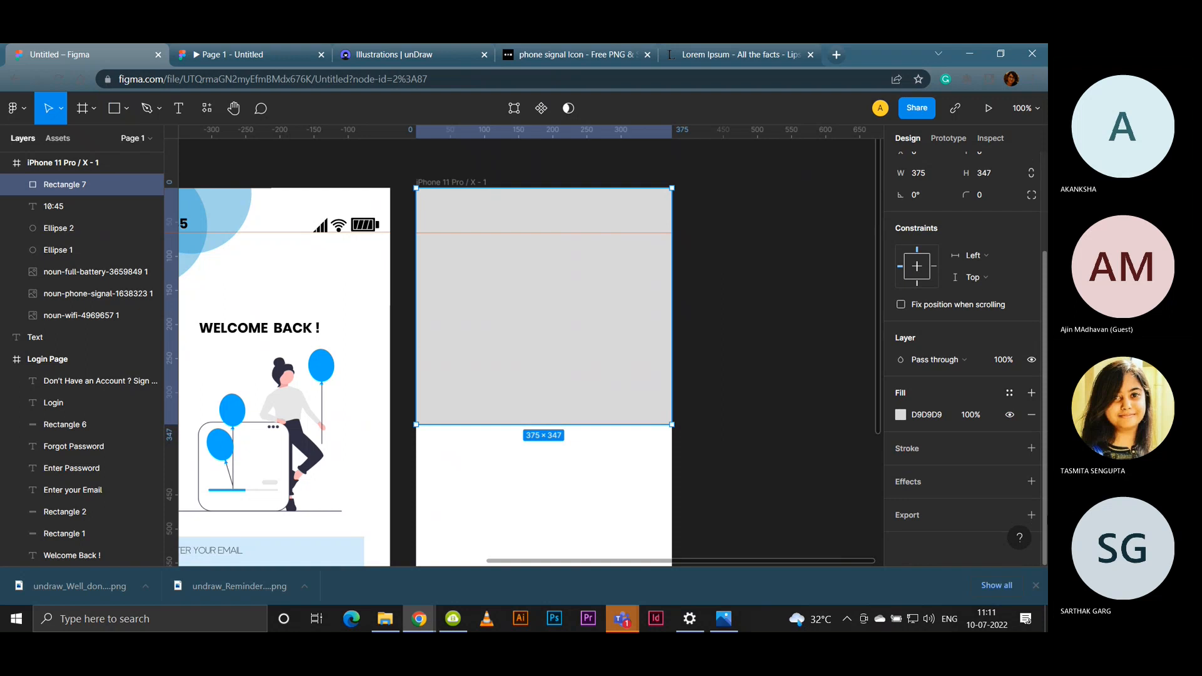
{"action": "right_click", "coordinate": [475, 336]}
{"action": "left_click", "coordinate": [545, 286]}
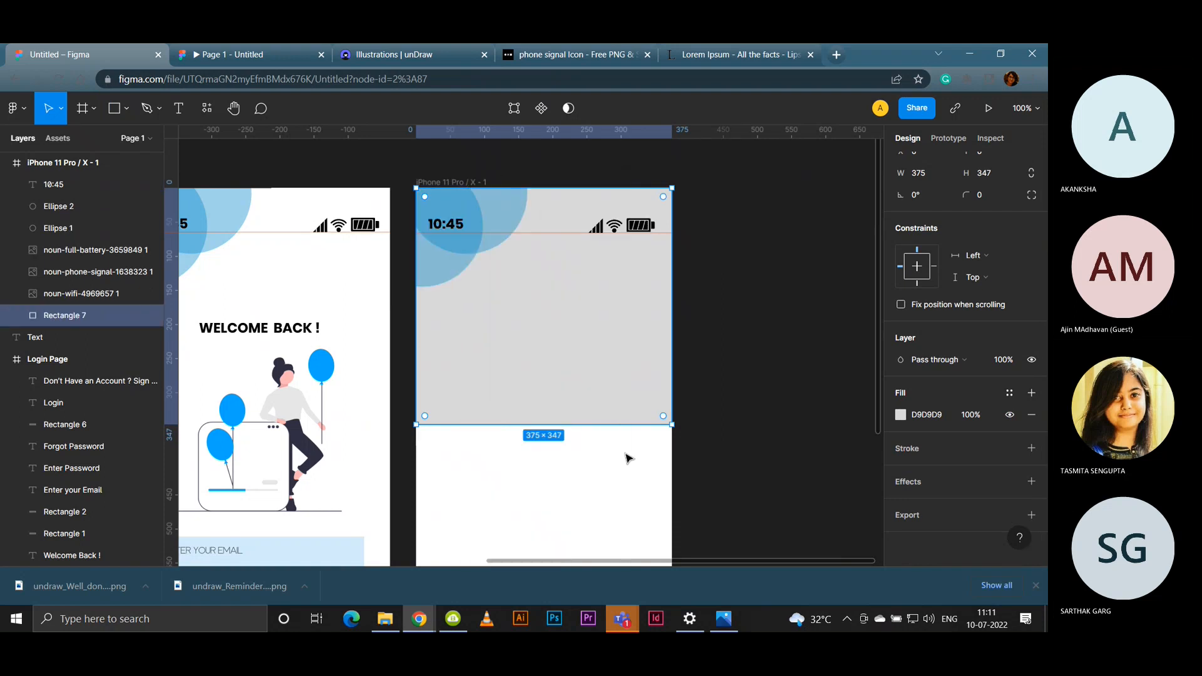
Step: Fill the rectangle with the blue 2297C8 sampled from the overlapping circles, at about 37% opacity
{"action": "left_click", "coordinate": [902, 418]}
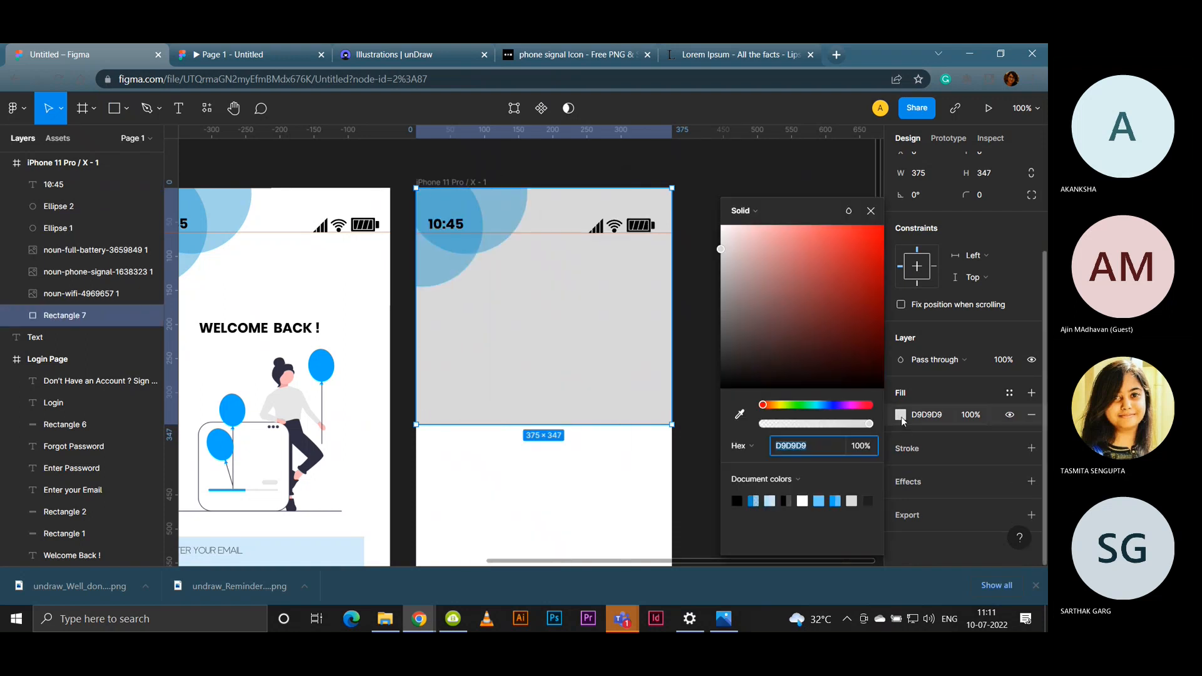
{"action": "left_click", "coordinate": [740, 415]}
{"action": "left_click", "coordinate": [439, 213]}
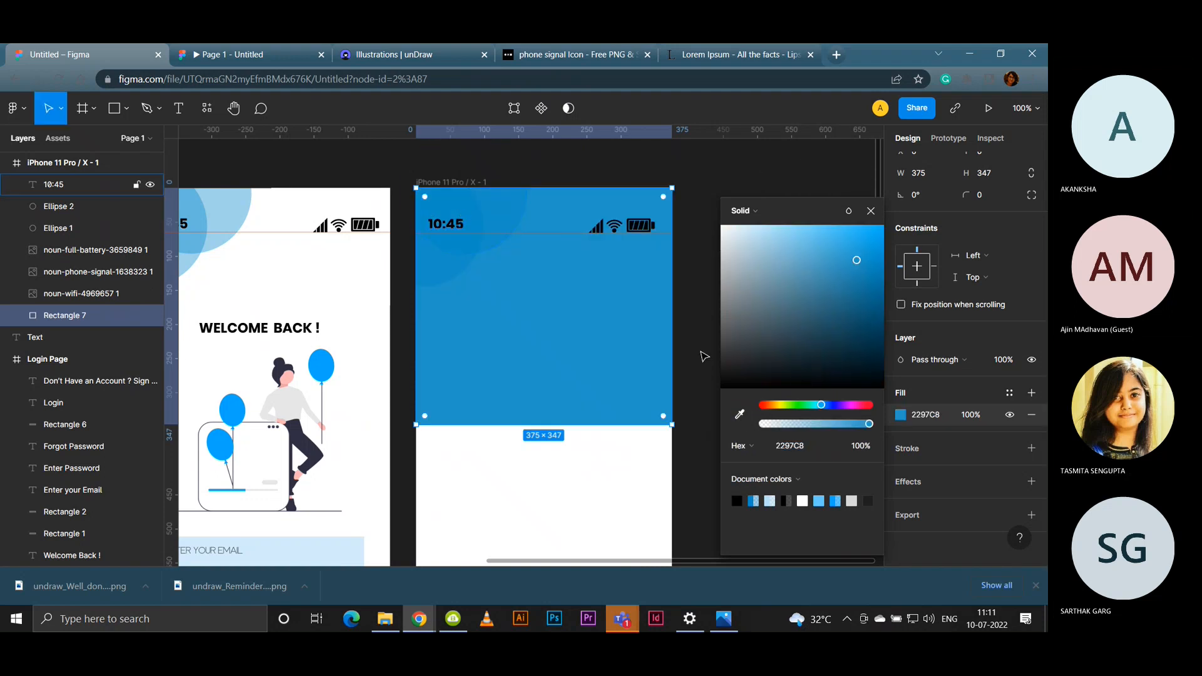
{"action": "left_click_drag", "start_coordinate": [854, 427], "coordinate": [805, 423]}
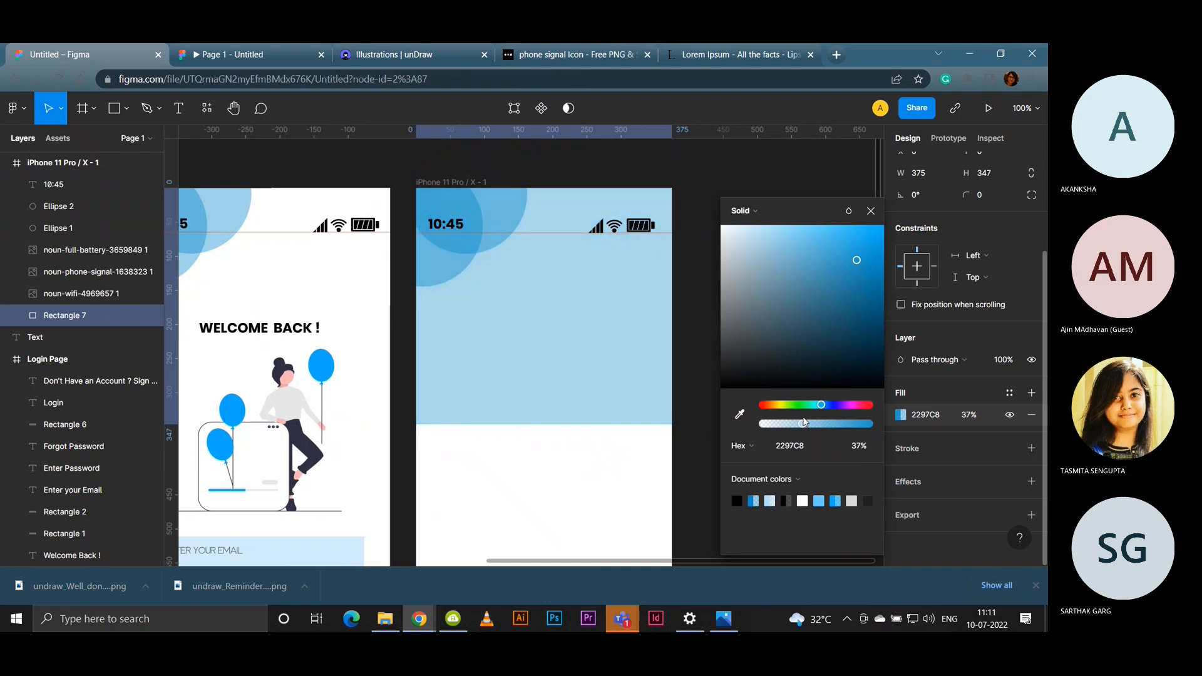
{"action": "left_click", "coordinate": [704, 335]}
{"action": "scroll", "coordinate": [467, 422], "scroll_direction": "down", "scroll_amount": 5}
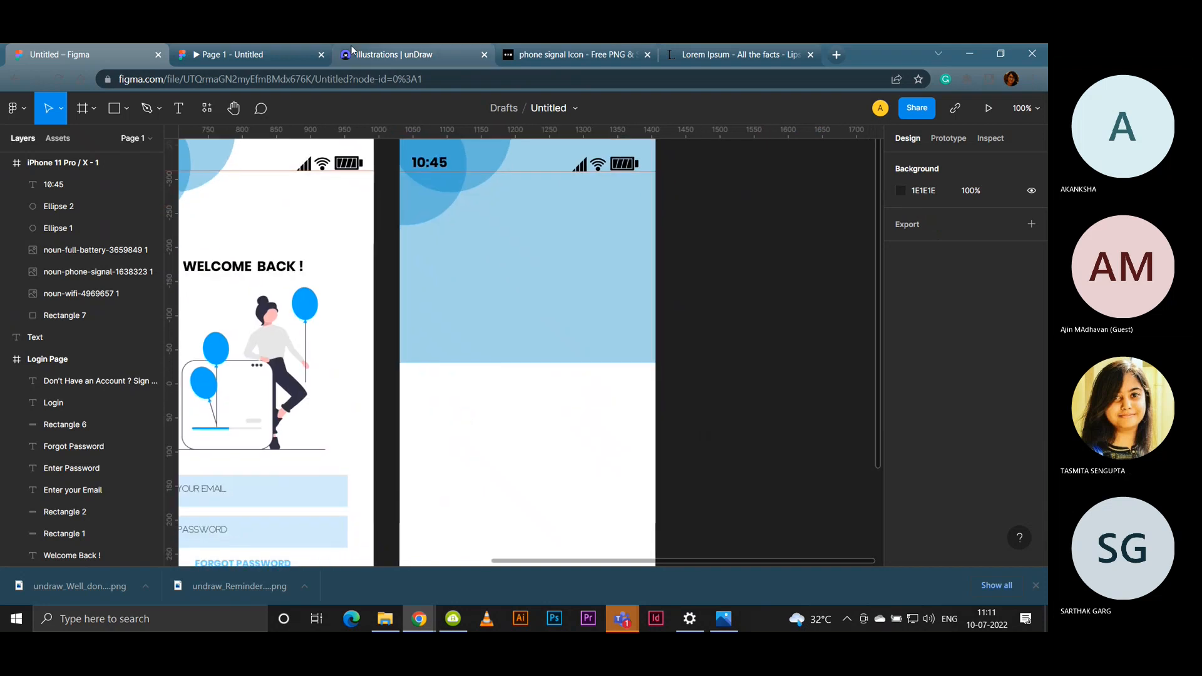
Step: Switch to unDraw, find the Projections illustration and save it as a PNG in the Figma folder on the desktop
{"action": "left_click", "coordinate": [401, 54]}
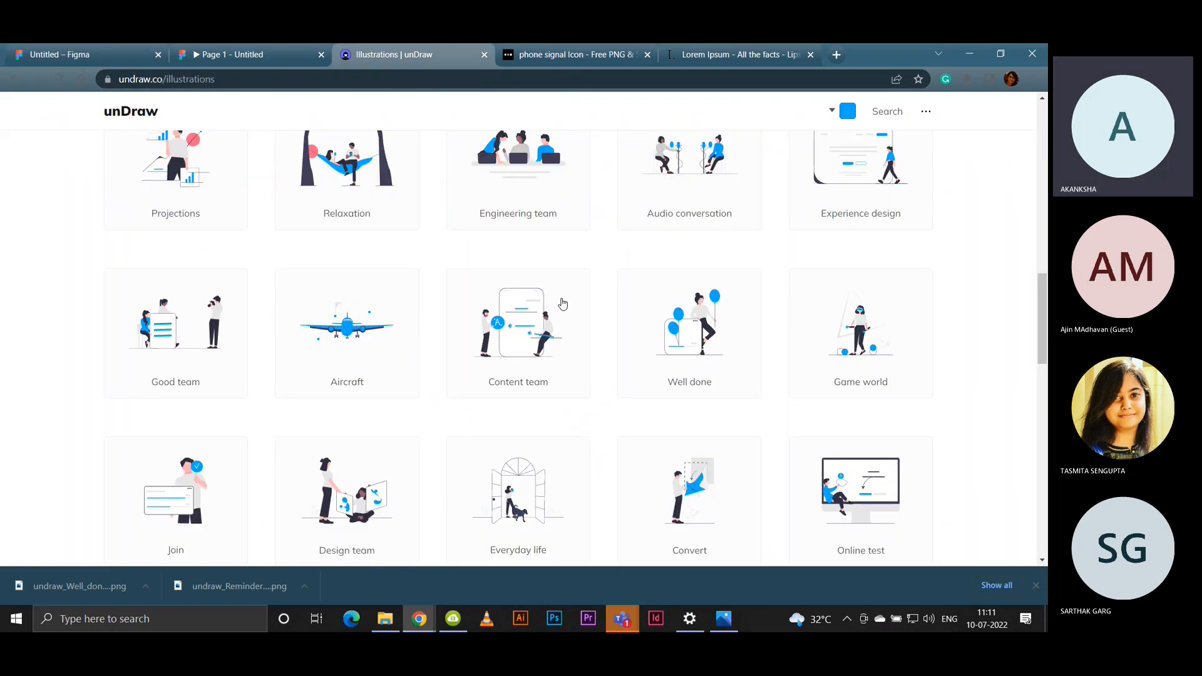
{"action": "scroll", "coordinate": [563, 304], "scroll_direction": "up", "scroll_amount": 2}
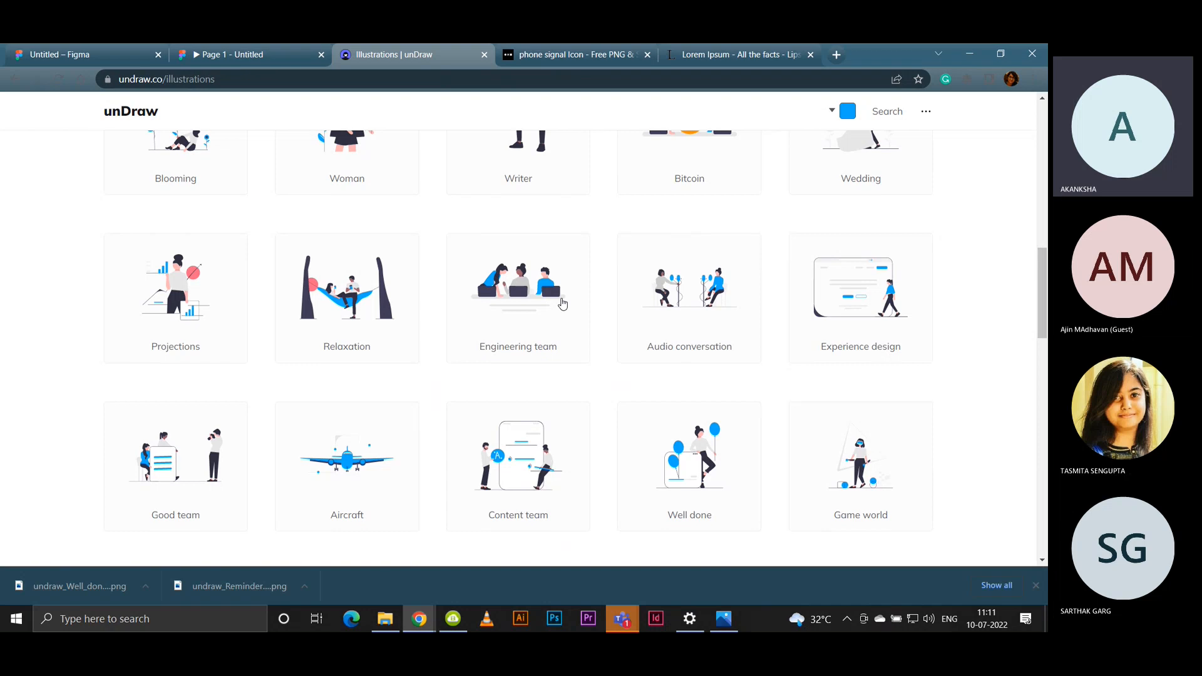
{"action": "scroll", "coordinate": [342, 466], "scroll_direction": "down", "scroll_amount": 4}
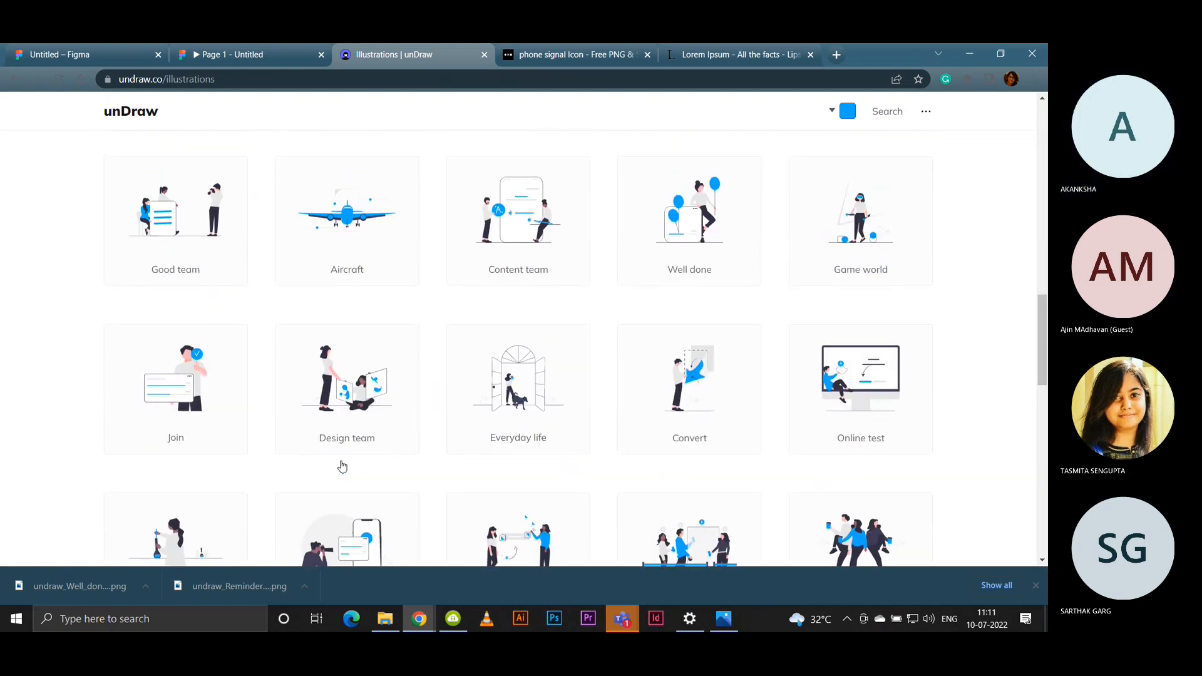
{"action": "scroll", "coordinate": [342, 466], "scroll_direction": "down", "scroll_amount": 1}
{"action": "scroll", "coordinate": [342, 466], "scroll_direction": "down", "scroll_amount": 1}
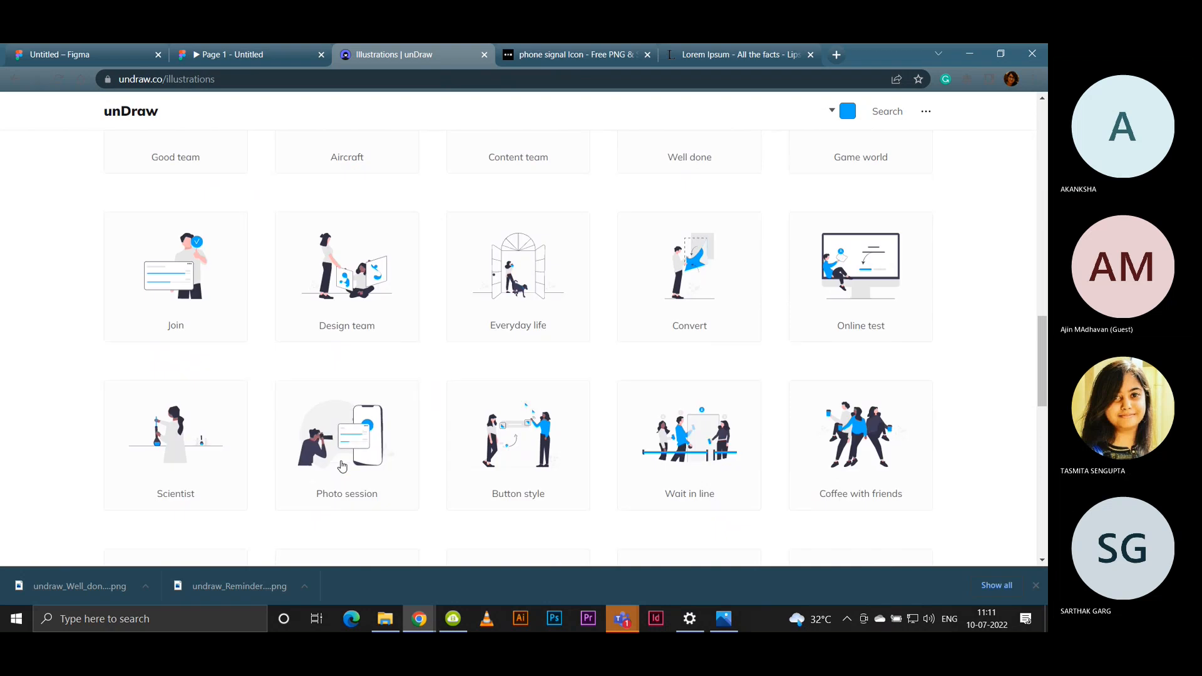
{"action": "scroll", "coordinate": [342, 466], "scroll_direction": "up", "scroll_amount": 5}
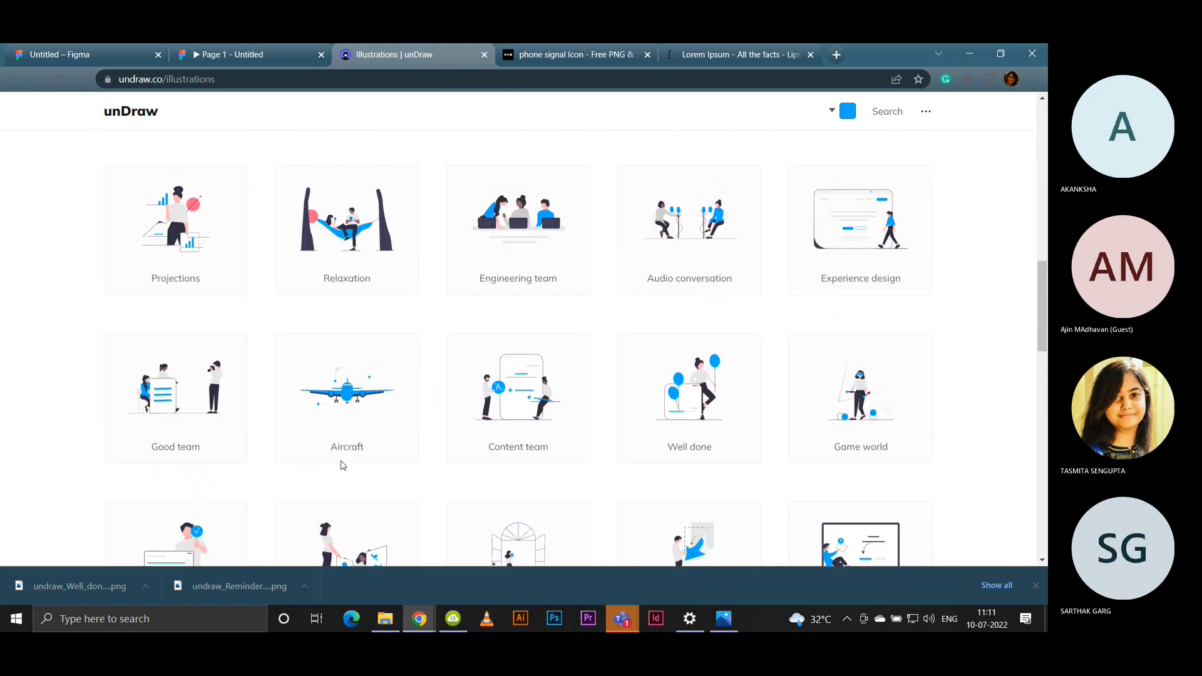
{"action": "left_click", "coordinate": [161, 216]}
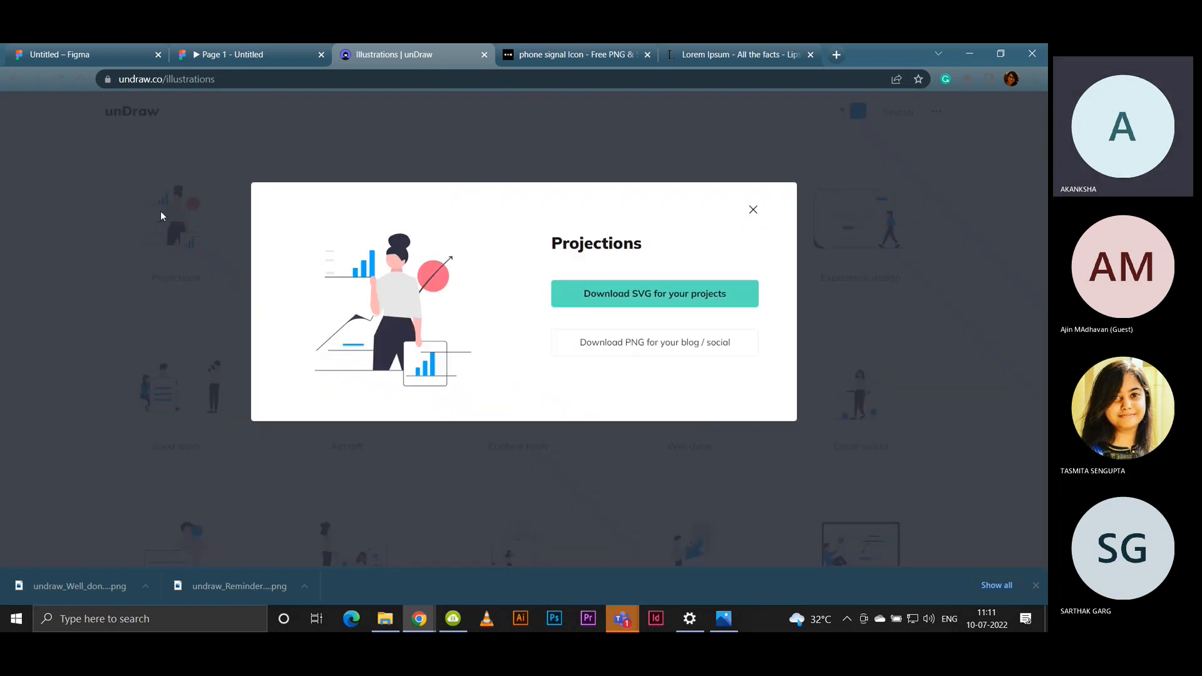
{"action": "left_click", "coordinate": [728, 352]}
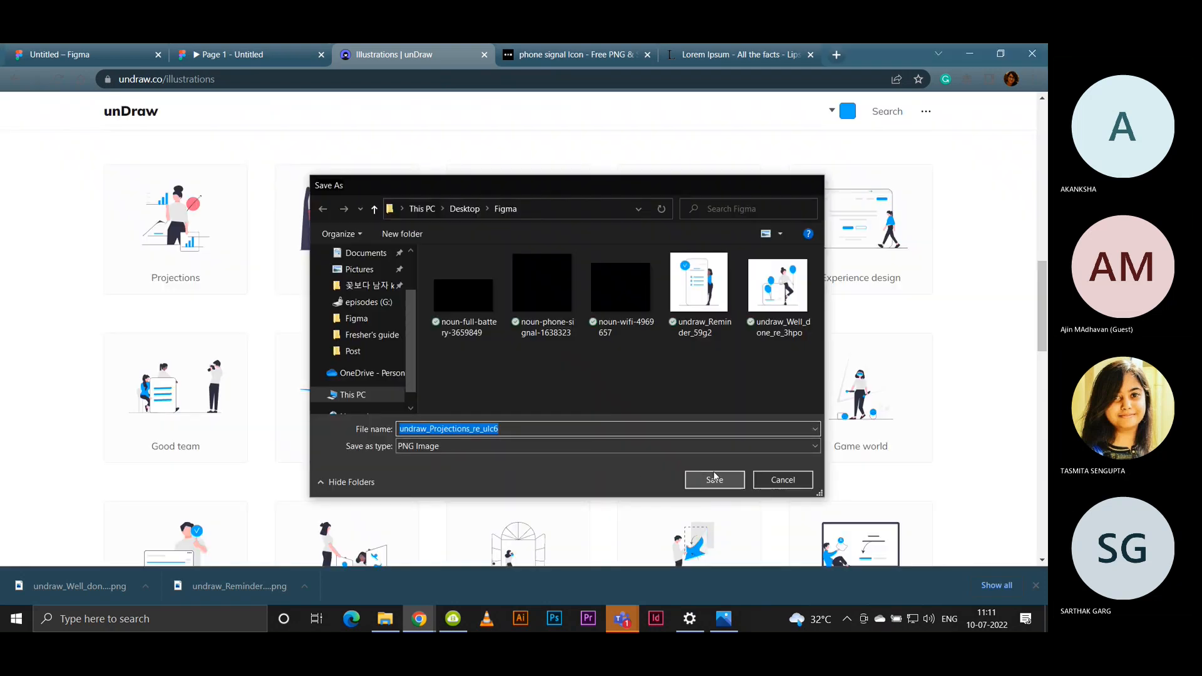
{"action": "left_click", "coordinate": [713, 479]}
Step: Return to Figma and load the undraw_Projections_re_ulc6 file as an image for placing
{"action": "left_click", "coordinate": [75, 55]}
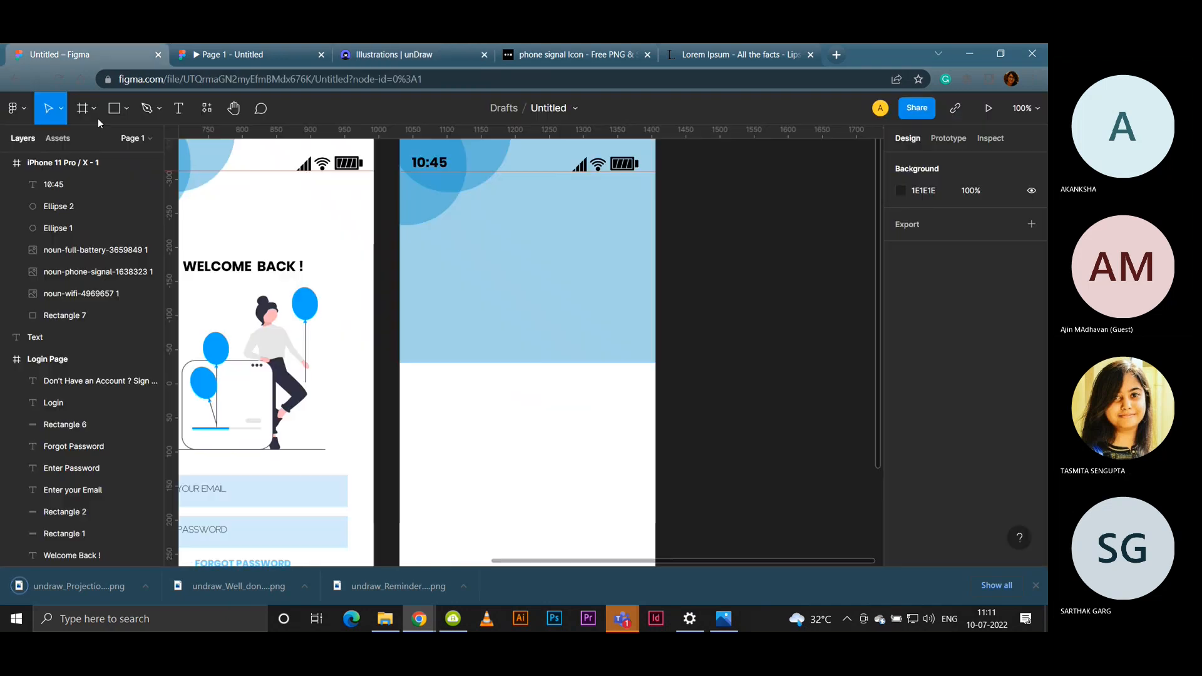
{"action": "left_click", "coordinate": [94, 112]}
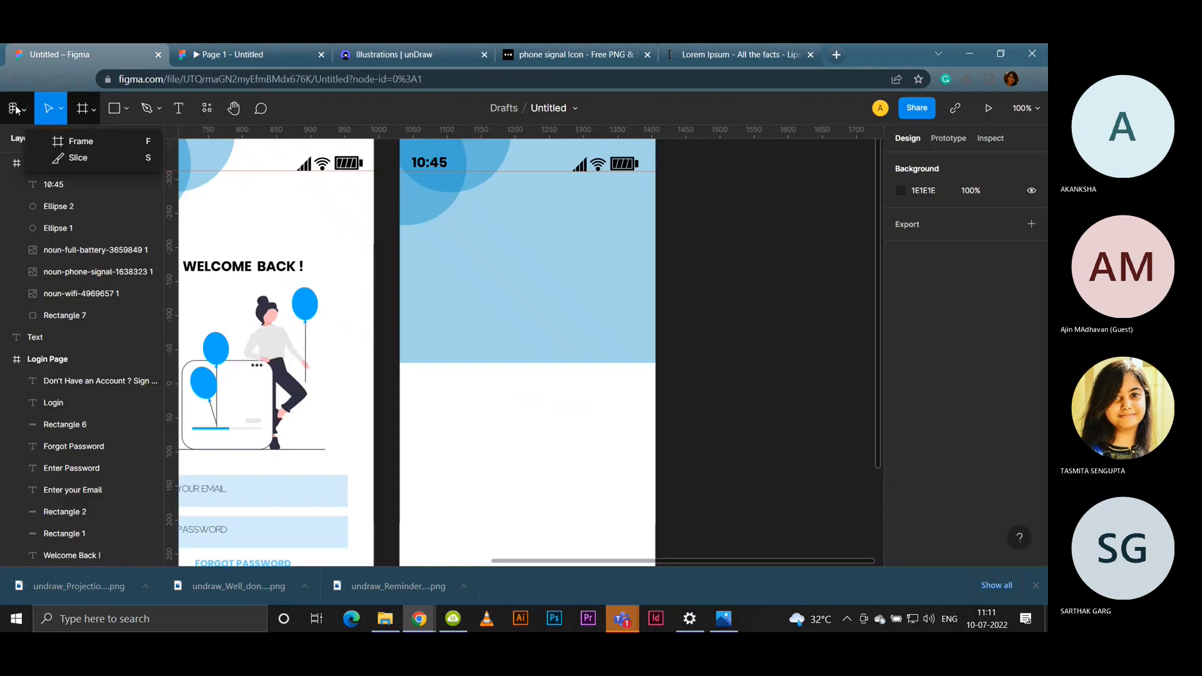
{"action": "left_click", "coordinate": [40, 116]}
{"action": "left_click", "coordinate": [30, 111]}
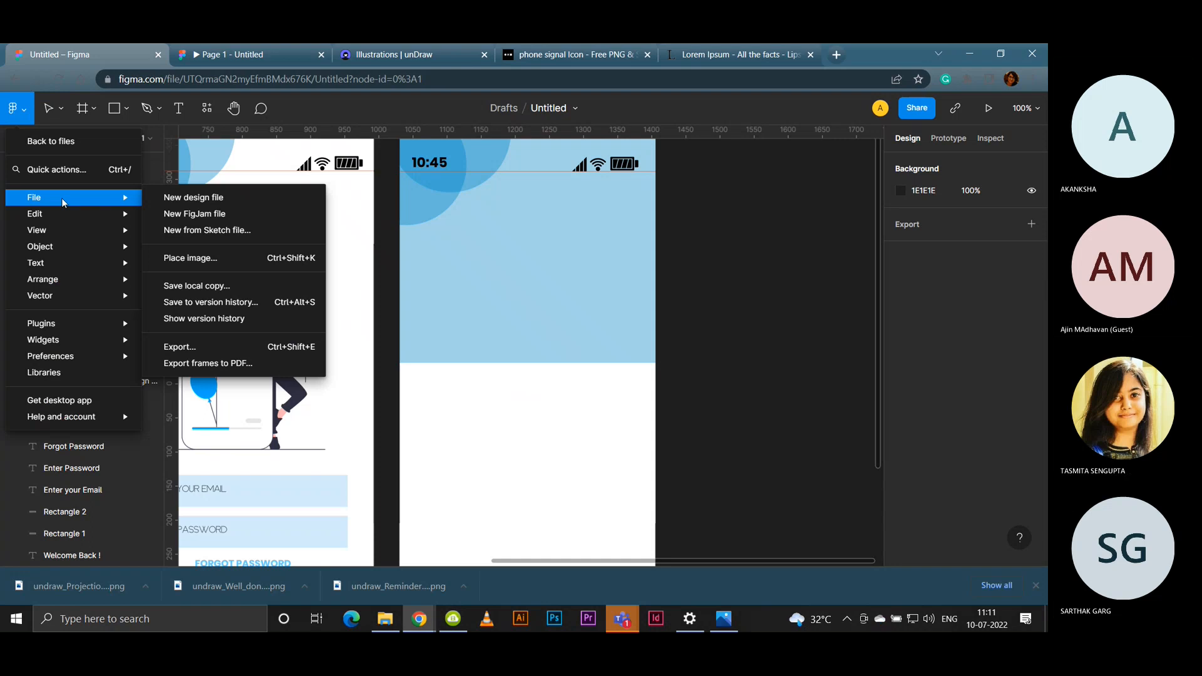
{"action": "mouse_move", "coordinate": [75, 197]}
{"action": "left_click", "coordinate": [232, 263]}
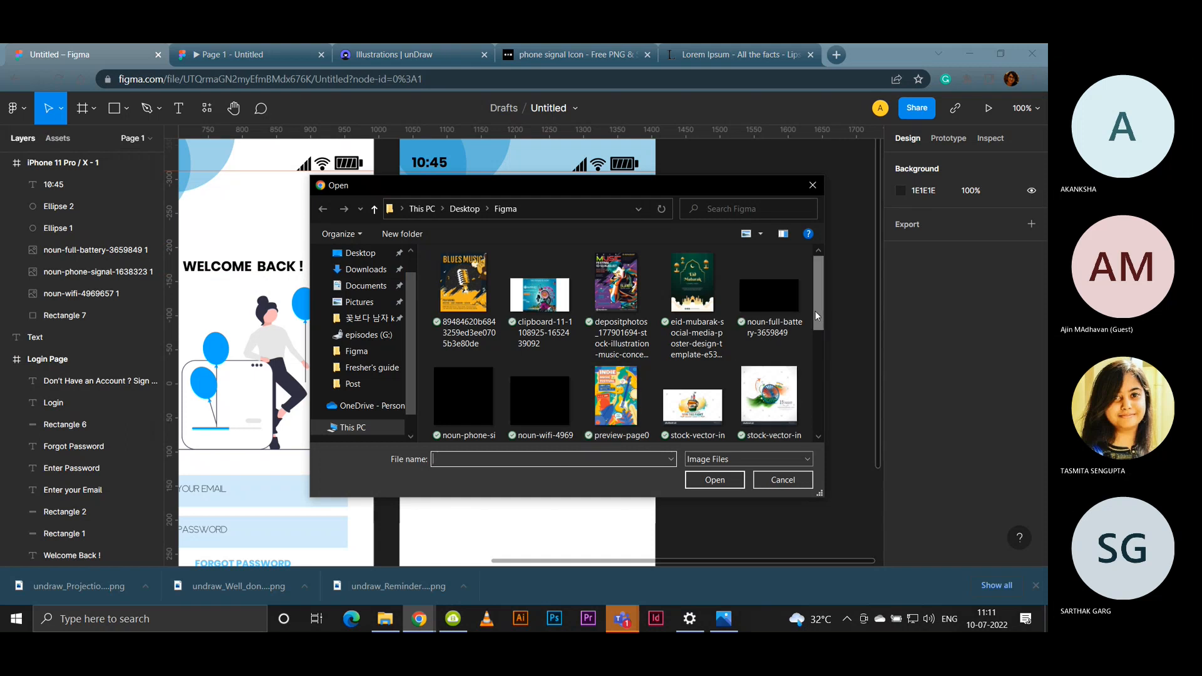
{"action": "left_click_drag", "start_coordinate": [815, 311], "coordinate": [820, 436]}
{"action": "left_click", "coordinate": [693, 279]}
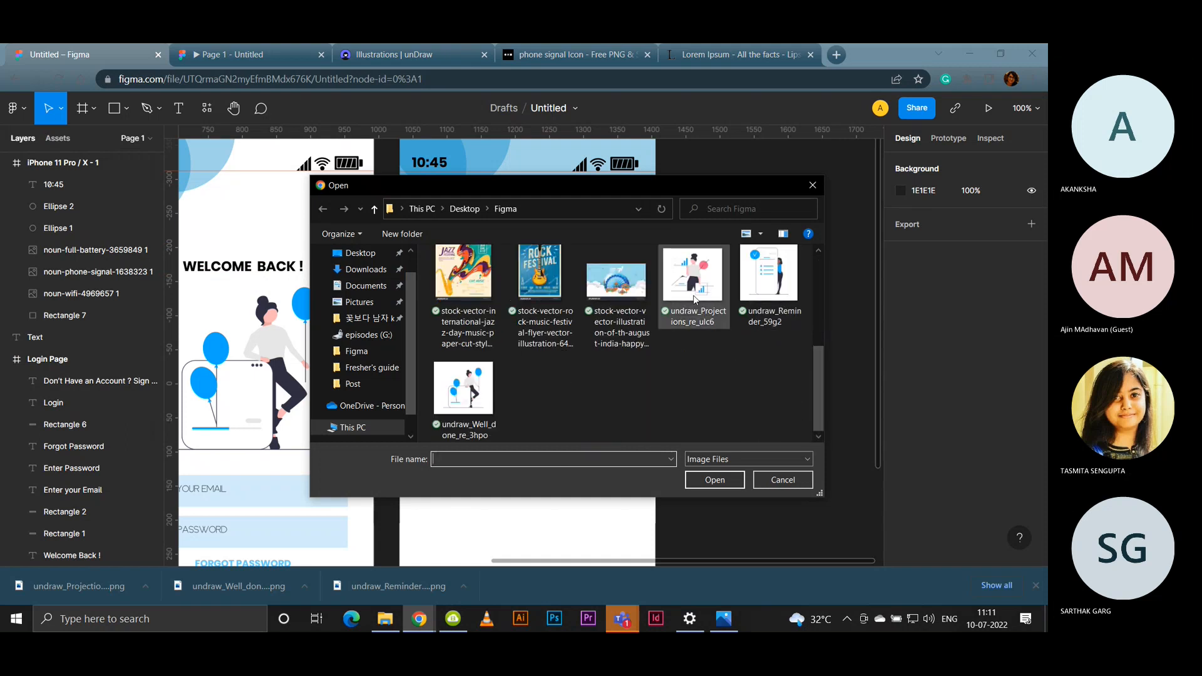
{"action": "left_click", "coordinate": [714, 480]}
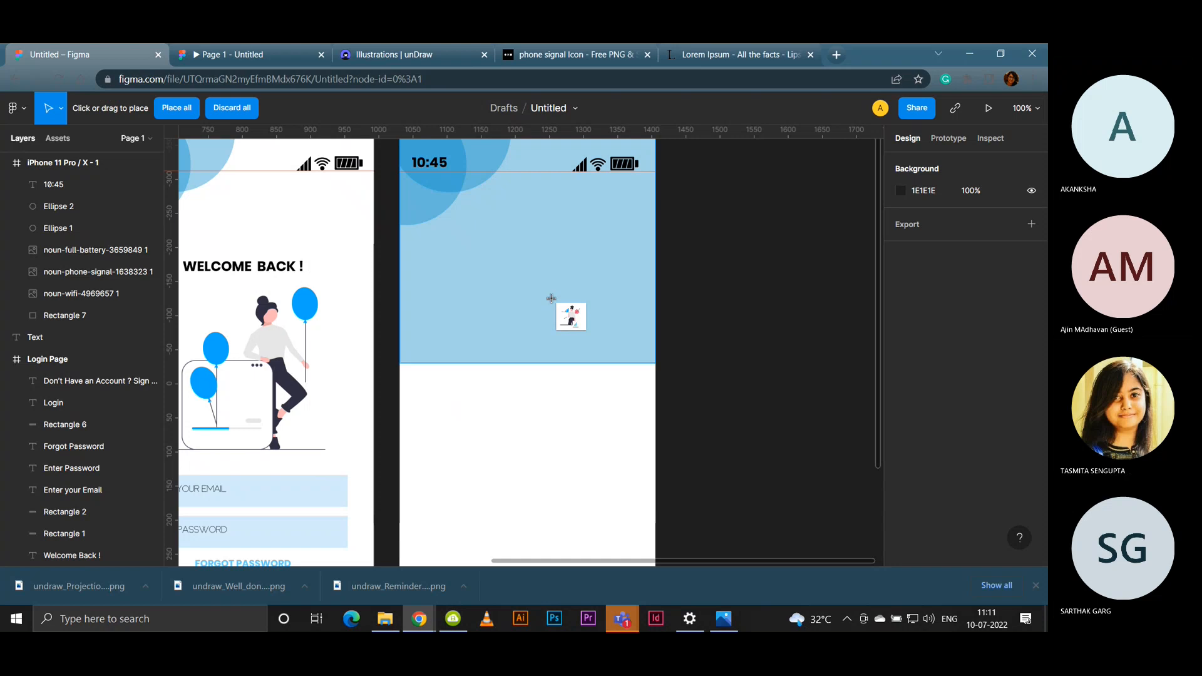
Step: Place the Projections illustration in the new frame at about 304 × 271 and move it to X 41, Y 145
{"action": "left_click", "coordinate": [492, 265]}
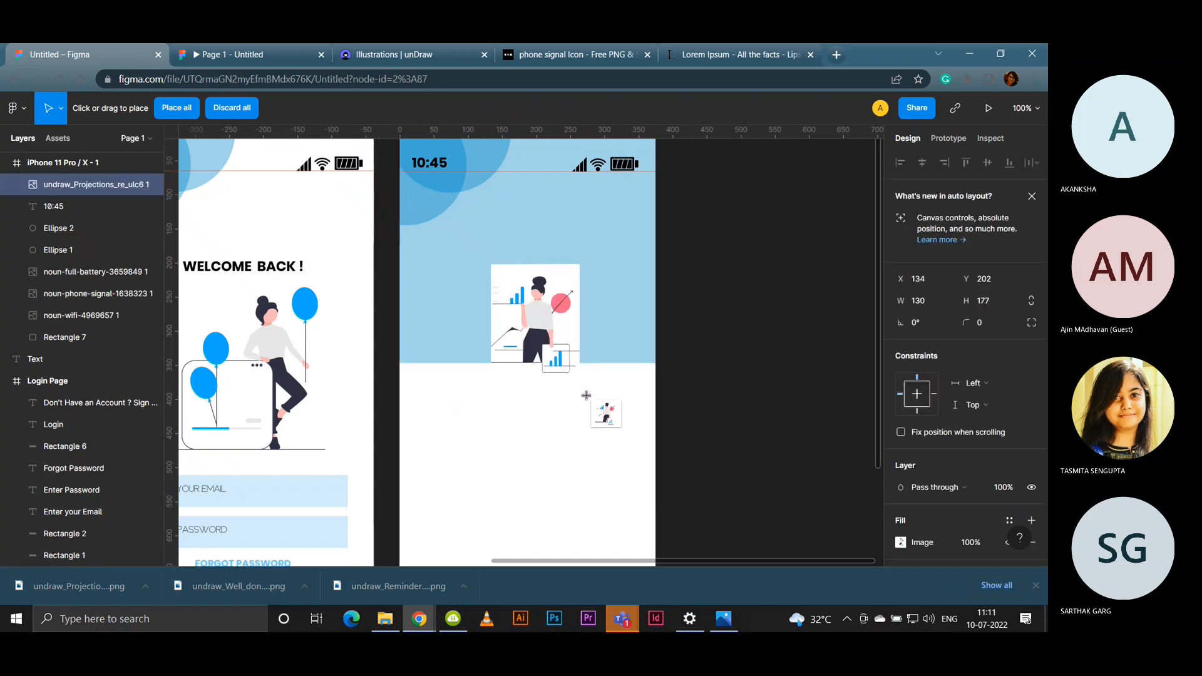
{"action": "left_click_drag", "start_coordinate": [599, 415], "coordinate": [612, 450]}
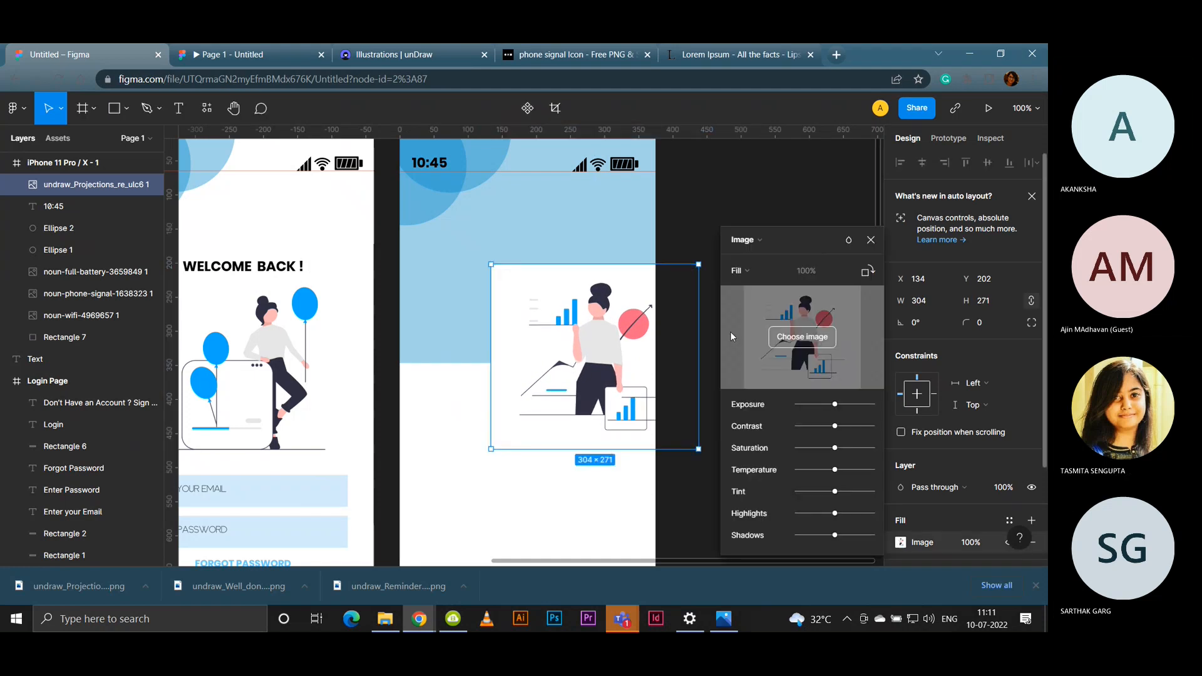
{"action": "left_click_drag", "start_coordinate": [553, 350], "coordinate": [570, 317]}
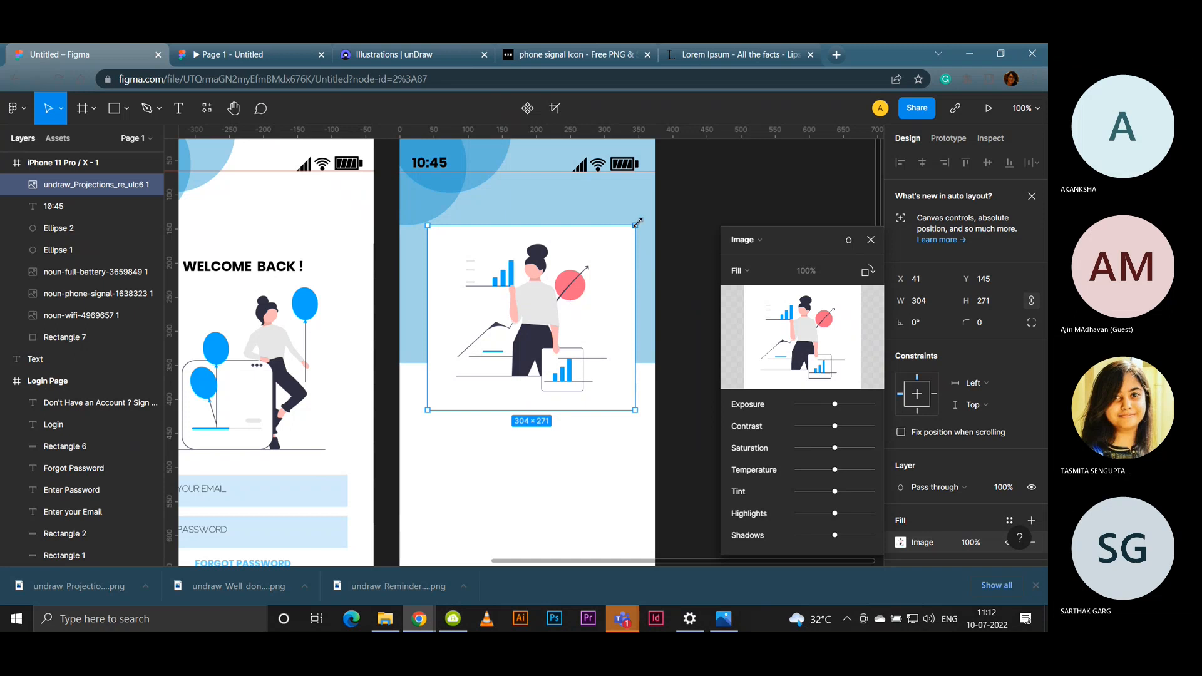
Step: Resize the Projections illustration in the new frame to about 273 × 243 and close its image settings
{"action": "left_click_drag", "start_coordinate": [636, 224], "coordinate": [624, 235]}
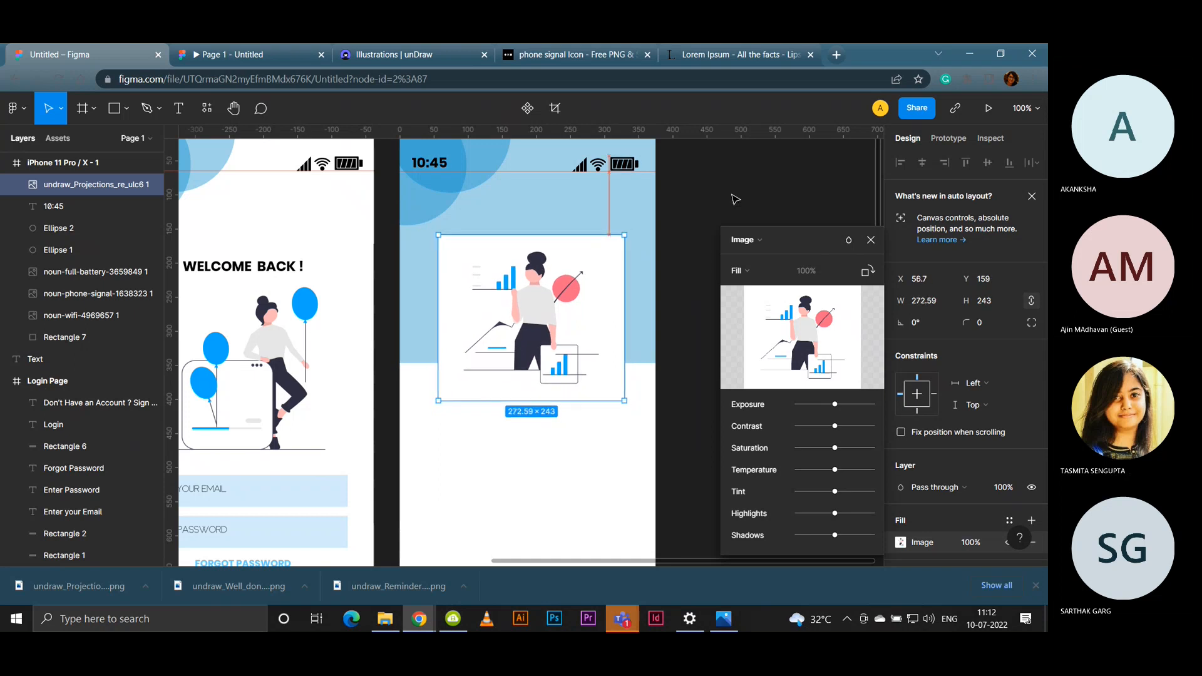
{"action": "scroll", "coordinate": [363, 357], "scroll_direction": "up", "scroll_amount": 1}
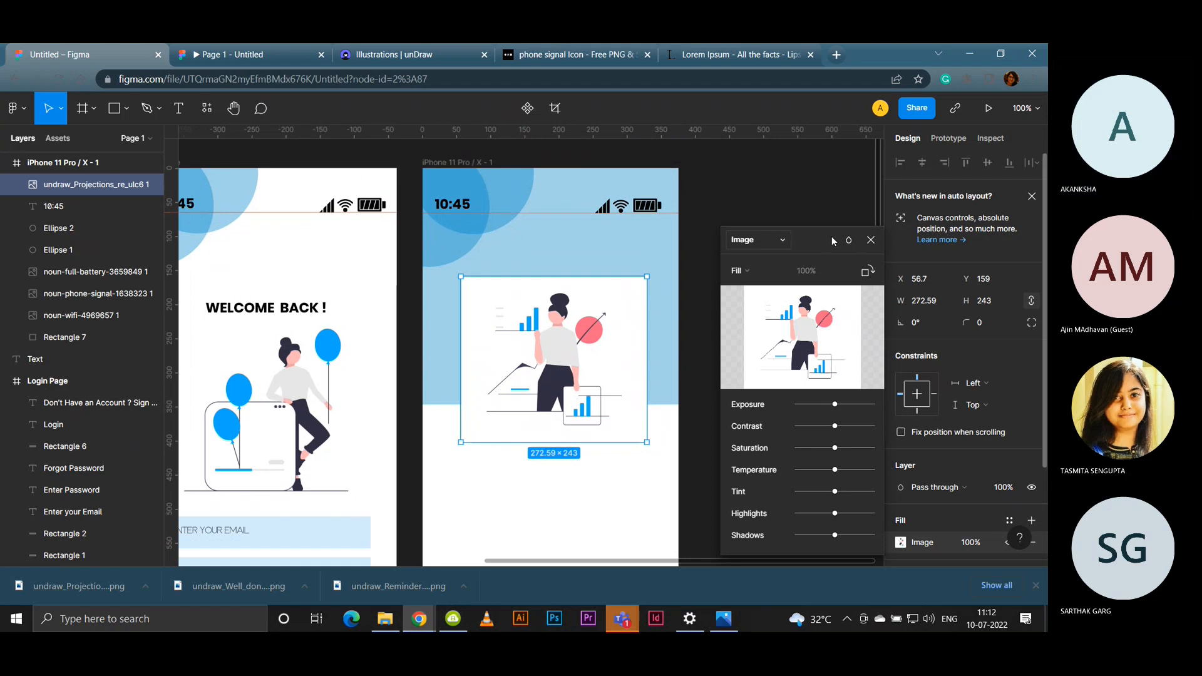
{"action": "left_click", "coordinate": [871, 241]}
{"action": "key", "text": "Escape"}
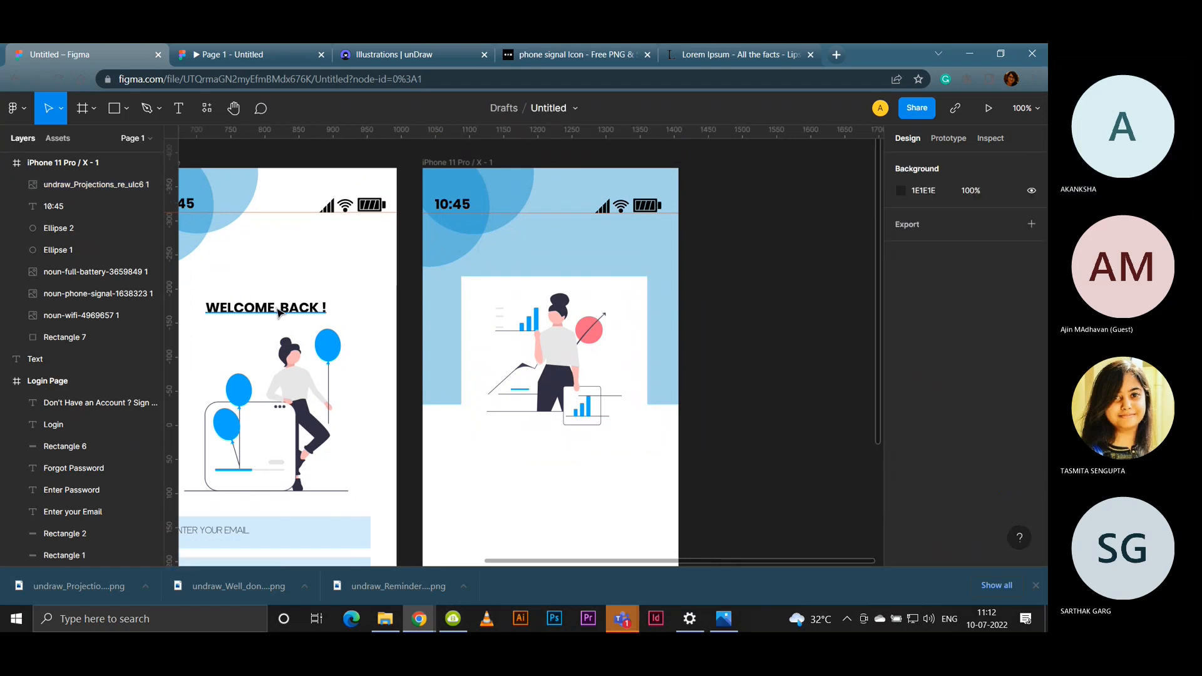
Step: Copy the WELCOME BACK ! heading to X 104, Y 122 in the new frame and reword it as Welcome plus the sample user's first name
{"action": "left_click", "coordinate": [279, 313]}
{"action": "left_click_drag", "start_coordinate": [278, 313], "coordinate": [580, 260]}
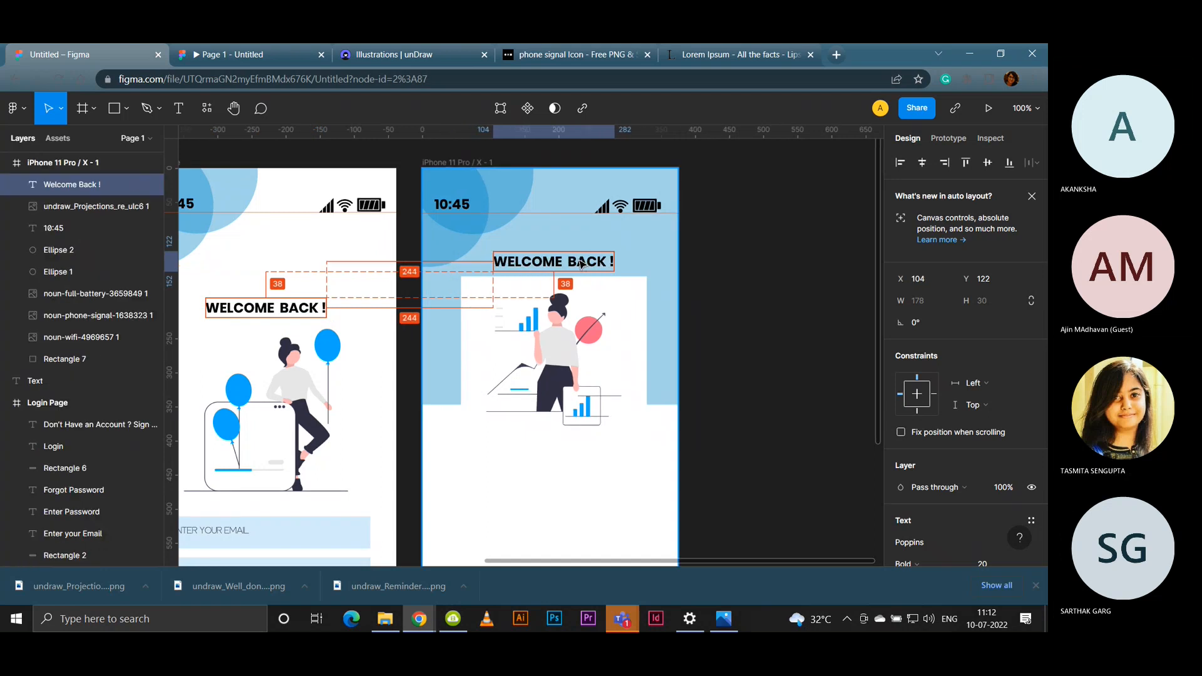
{"action": "key", "text": "BackSpace"}
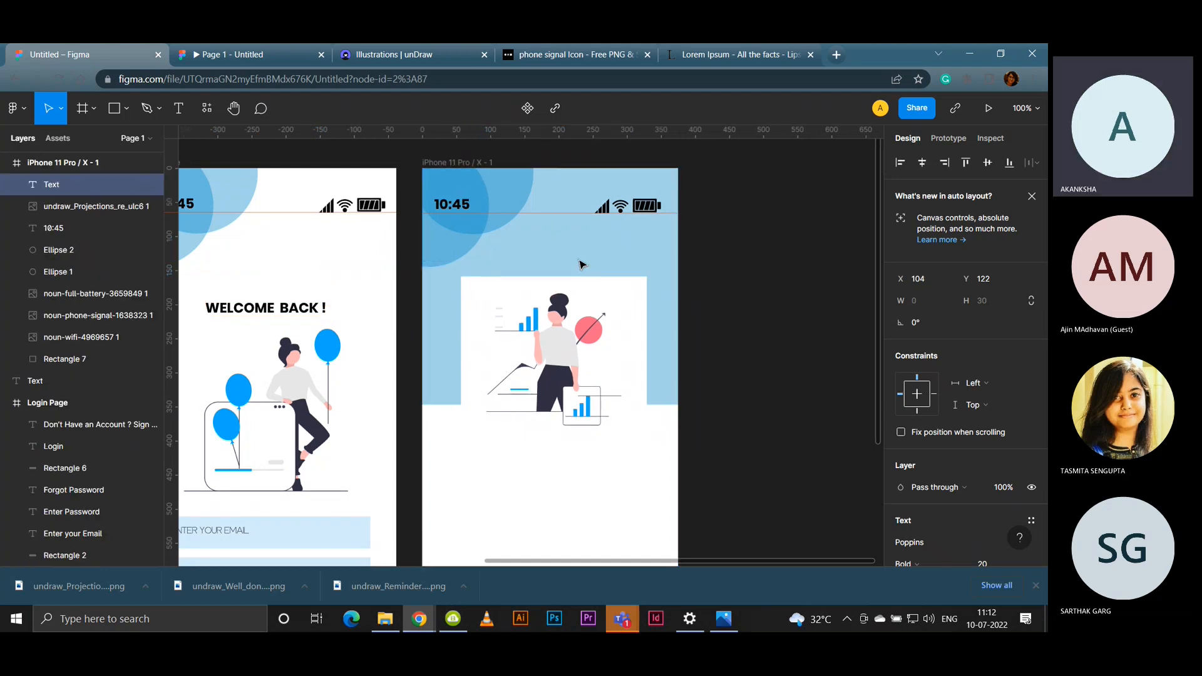
{"action": "type", "text": "Welco"}
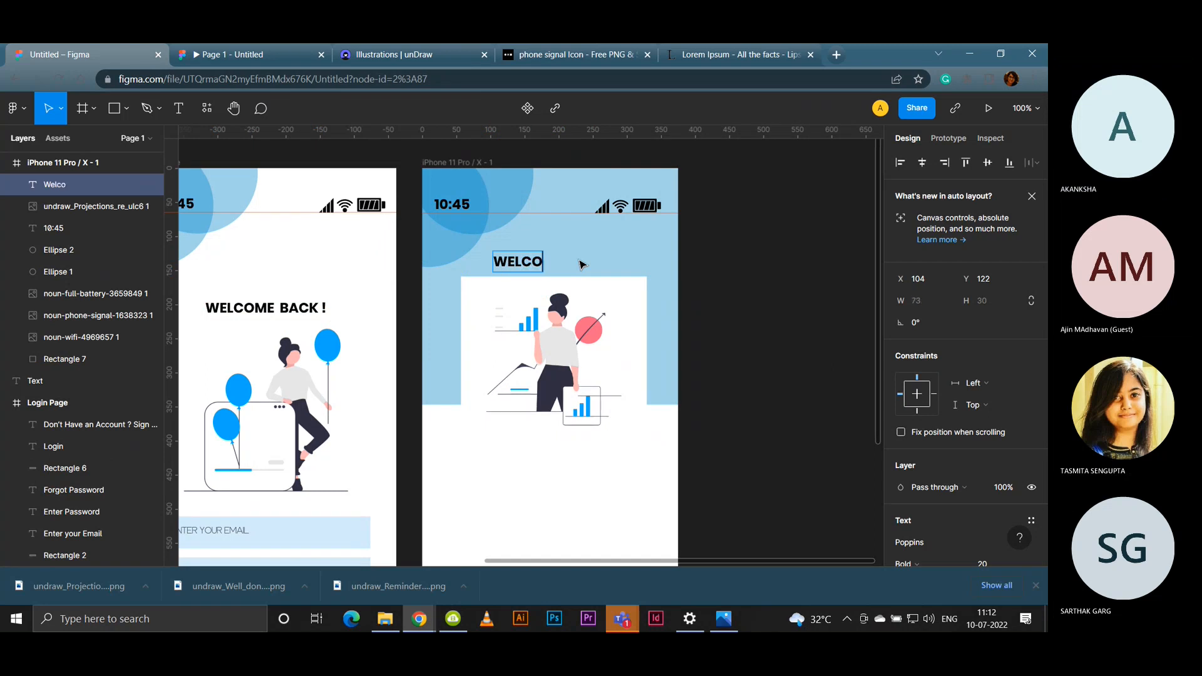
{"action": "type", "text": "me hana"}
{"action": "key", "text": "BackSpace"}
{"action": "key", "text": "BackSpace"}
{"action": "key", "text": "BackSpace"}
{"action": "key", "text": "BackSpace"}
{"action": "key", "text": "BackSpace"}
{"action": "type", "text": "Olive"}
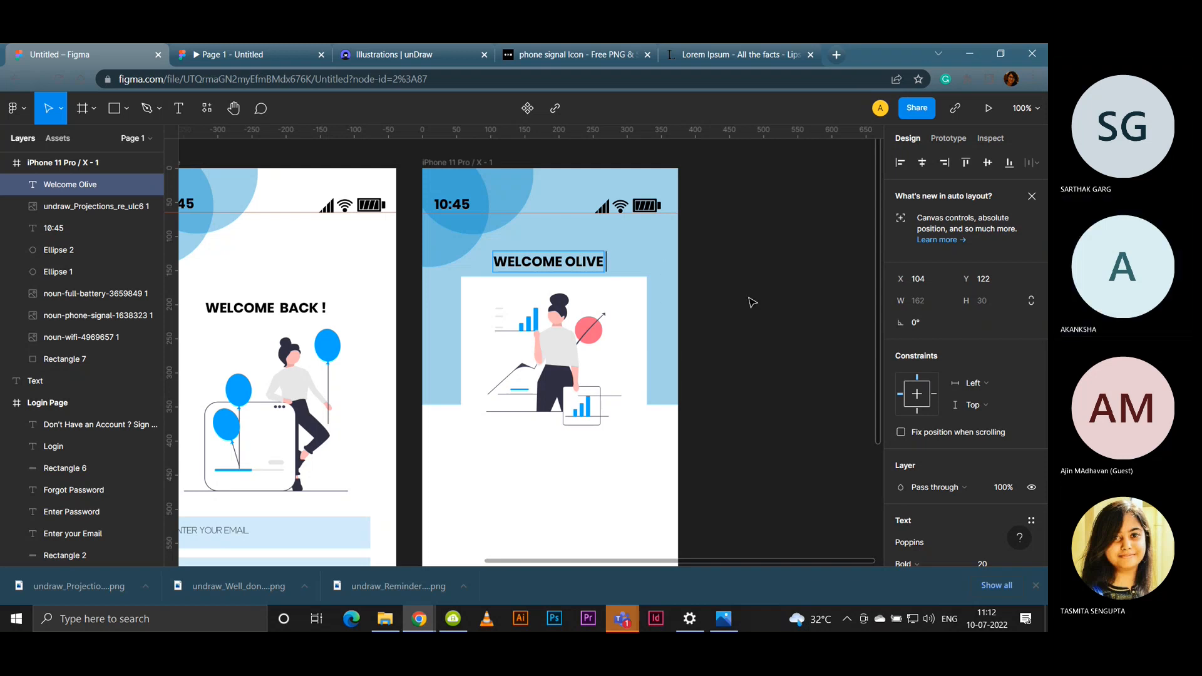
Step: Switch to the unDraw illustrations page and view the Projections illustration
{"action": "left_click", "coordinate": [370, 55]}
{"action": "left_click", "coordinate": [197, 247]}
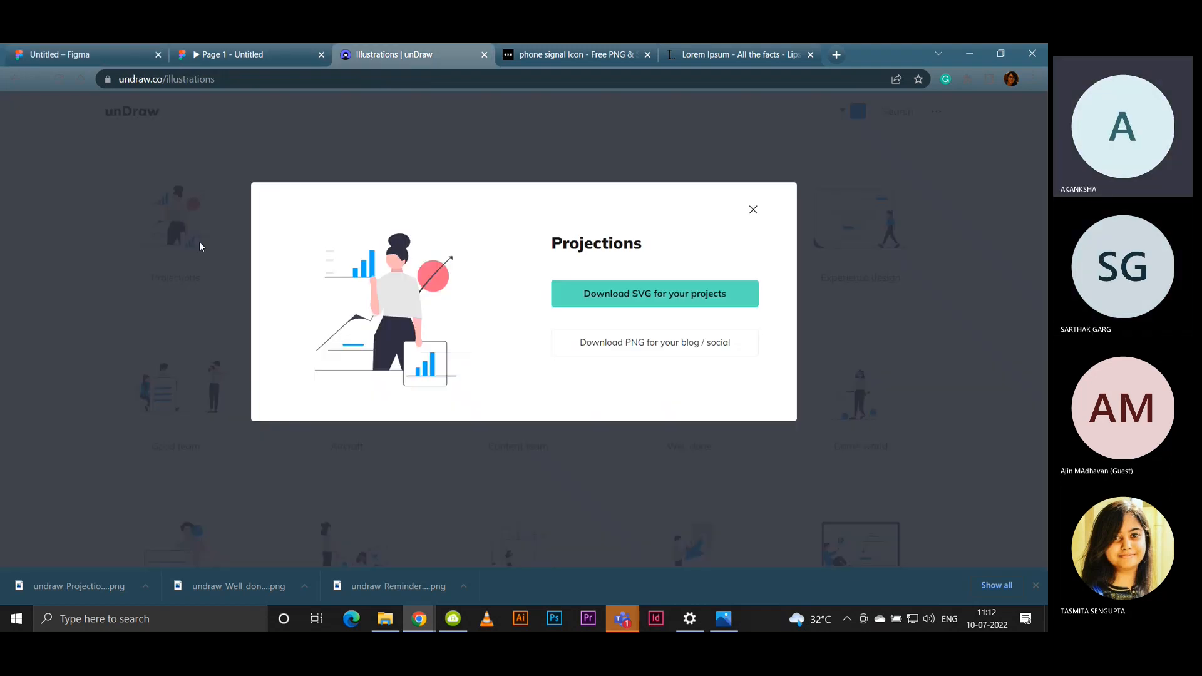
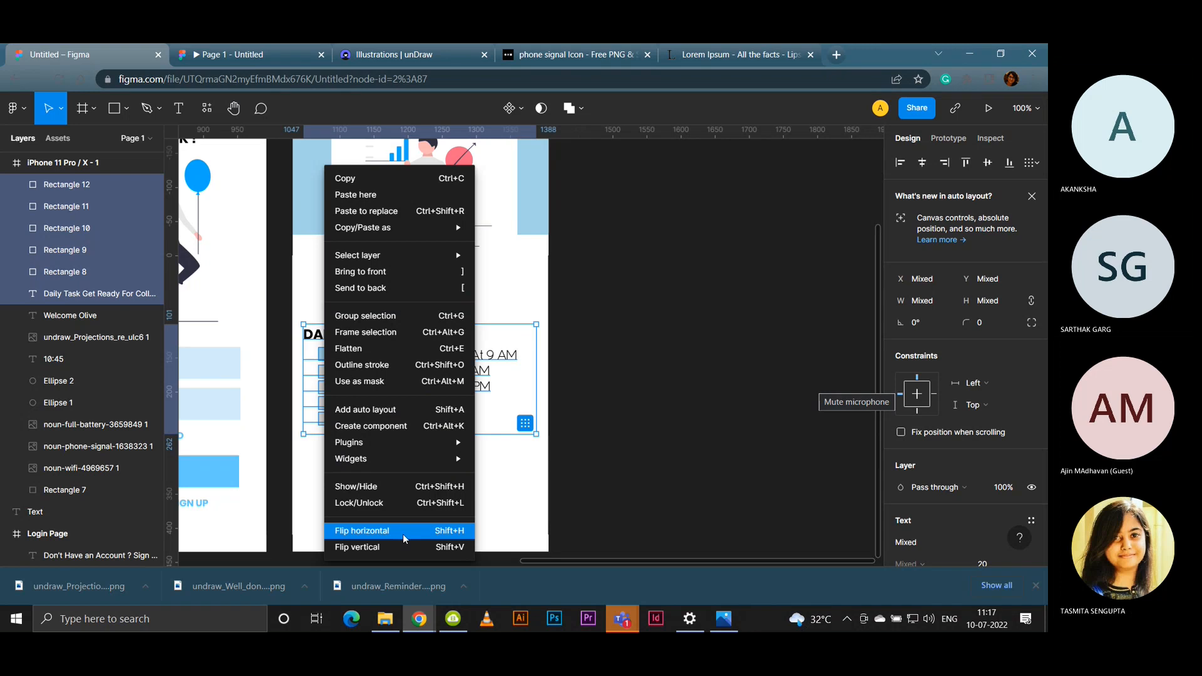
Step: Group the selected Daily Task text and checkboxes and move the group lower in the frame
{"action": "left_click", "coordinate": [397, 317]}
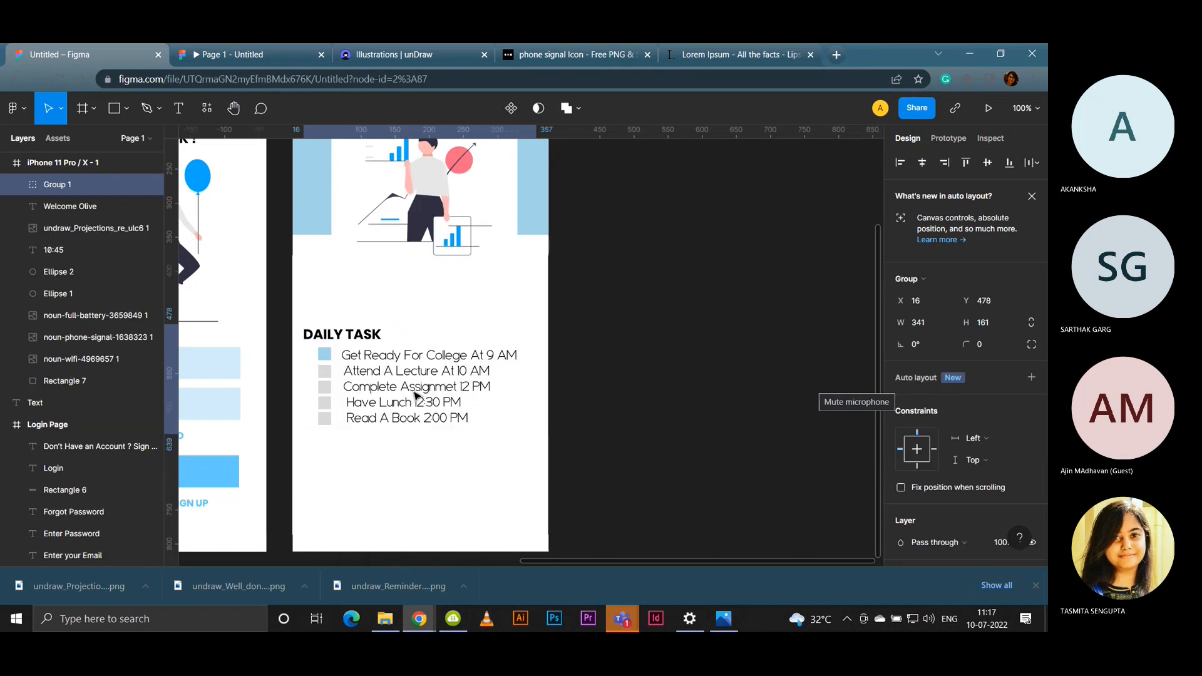
{"action": "left_click_drag", "start_coordinate": [440, 427], "coordinate": [443, 481]}
{"action": "left_click", "coordinate": [579, 350]}
{"action": "scroll", "coordinate": [580, 352], "scroll_direction": "up", "scroll_amount": 1}
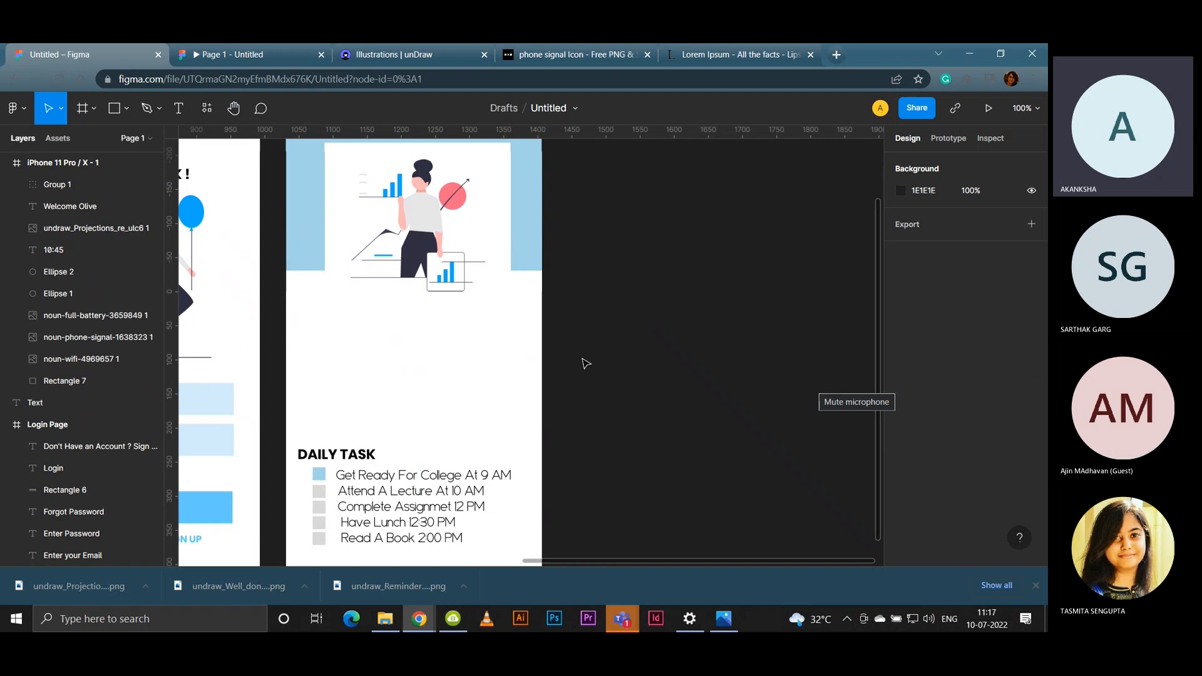
{"action": "scroll", "coordinate": [587, 306], "scroll_direction": "down", "scroll_amount": 2}
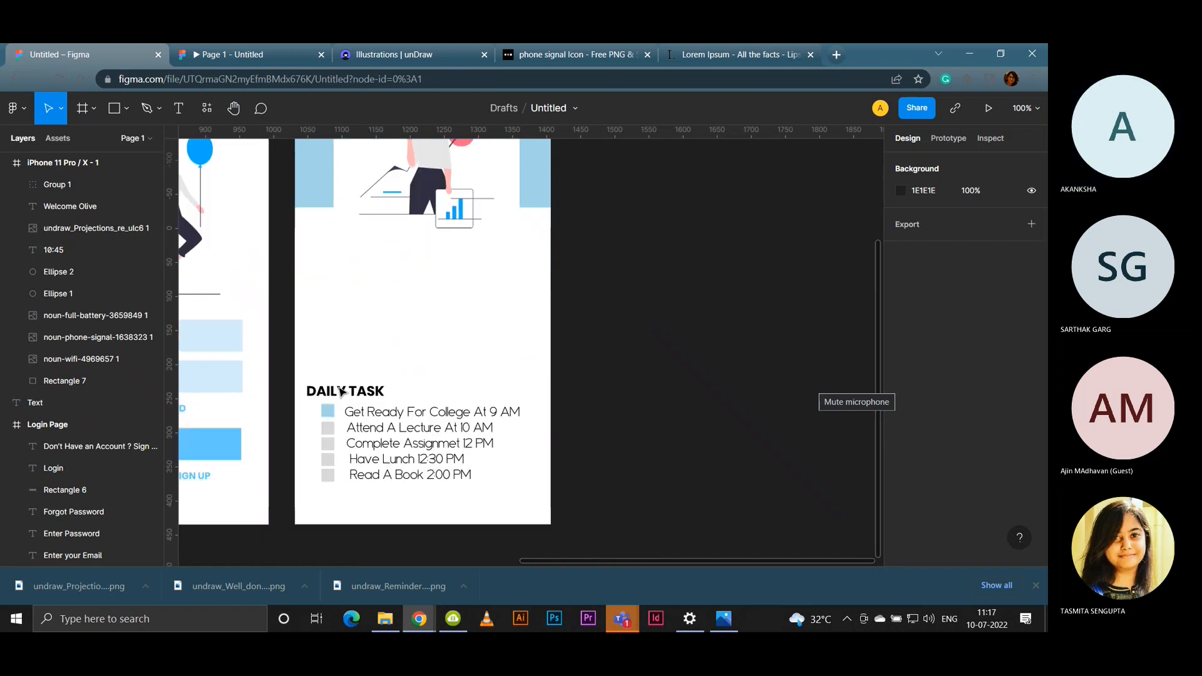
Step: Examine the new screen's layout in the prototype preview and in the Figma design file
{"action": "right_click", "coordinate": [126, 109]}
{"action": "left_click", "coordinate": [394, 58]}
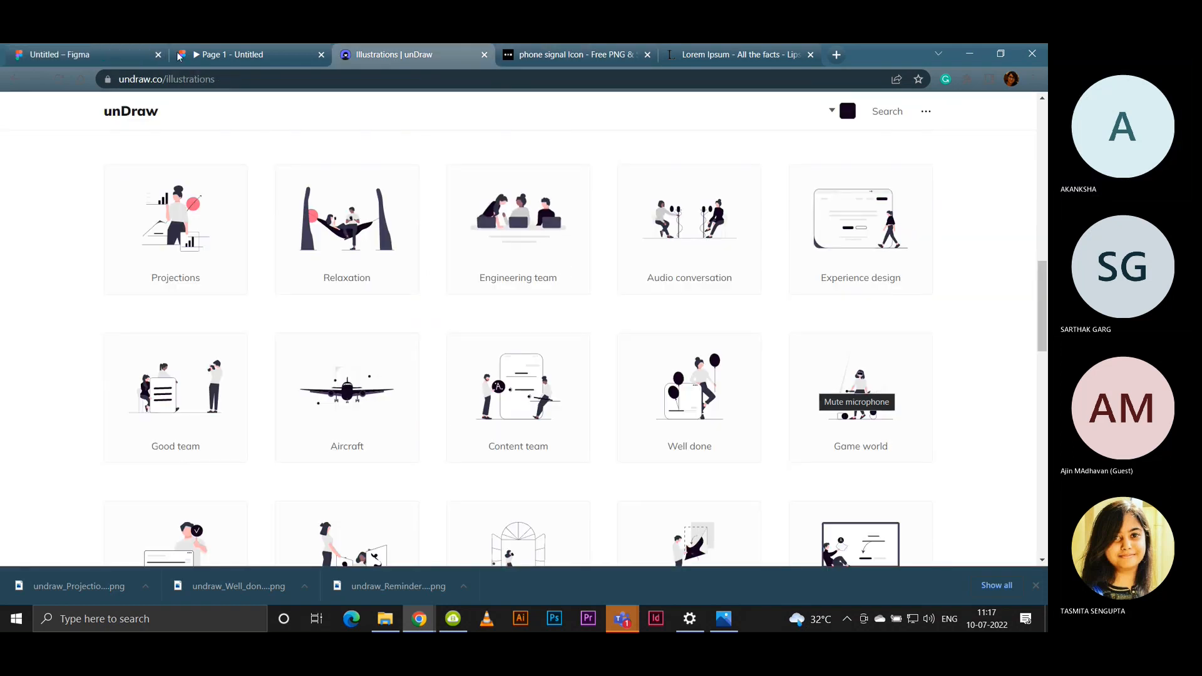
{"action": "left_click", "coordinate": [330, 58]}
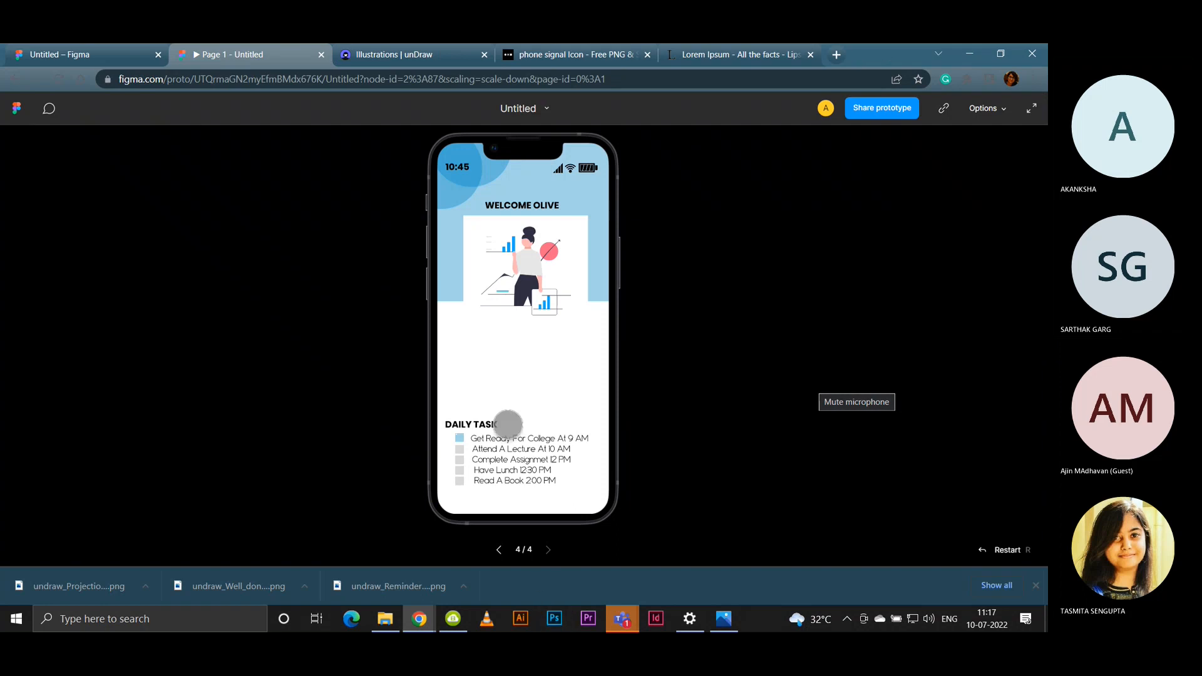
{"action": "left_click", "coordinate": [75, 54]}
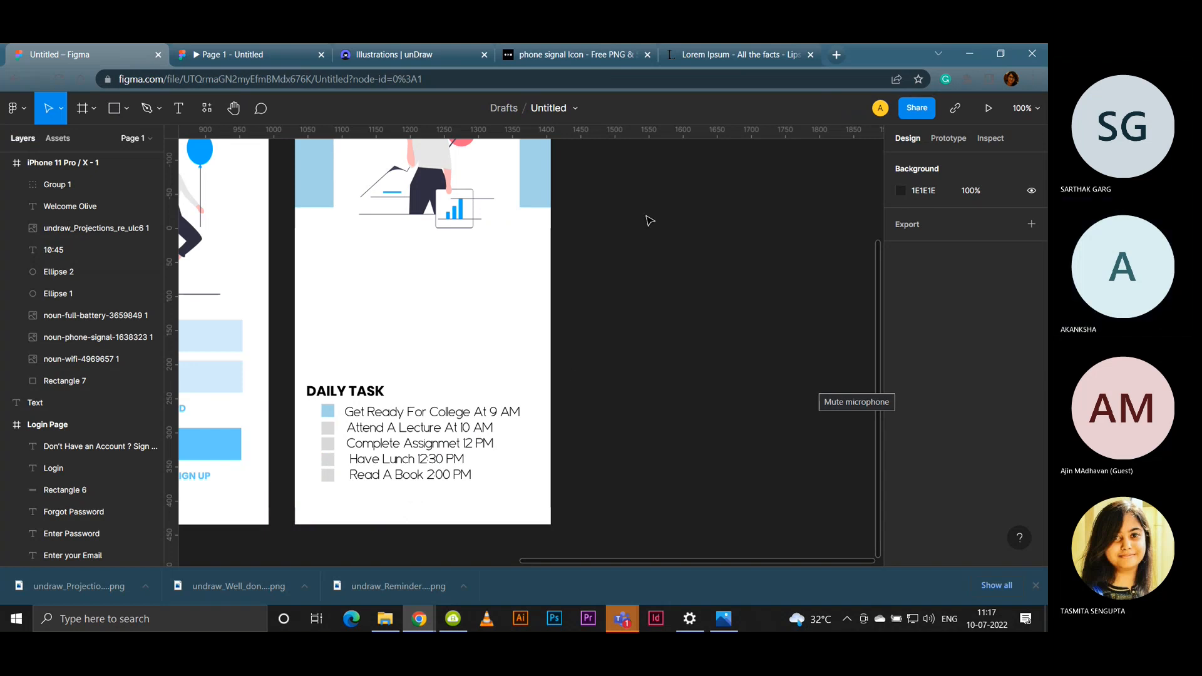
{"action": "left_click_drag", "start_coordinate": [523, 333], "coordinate": [523, 360]}
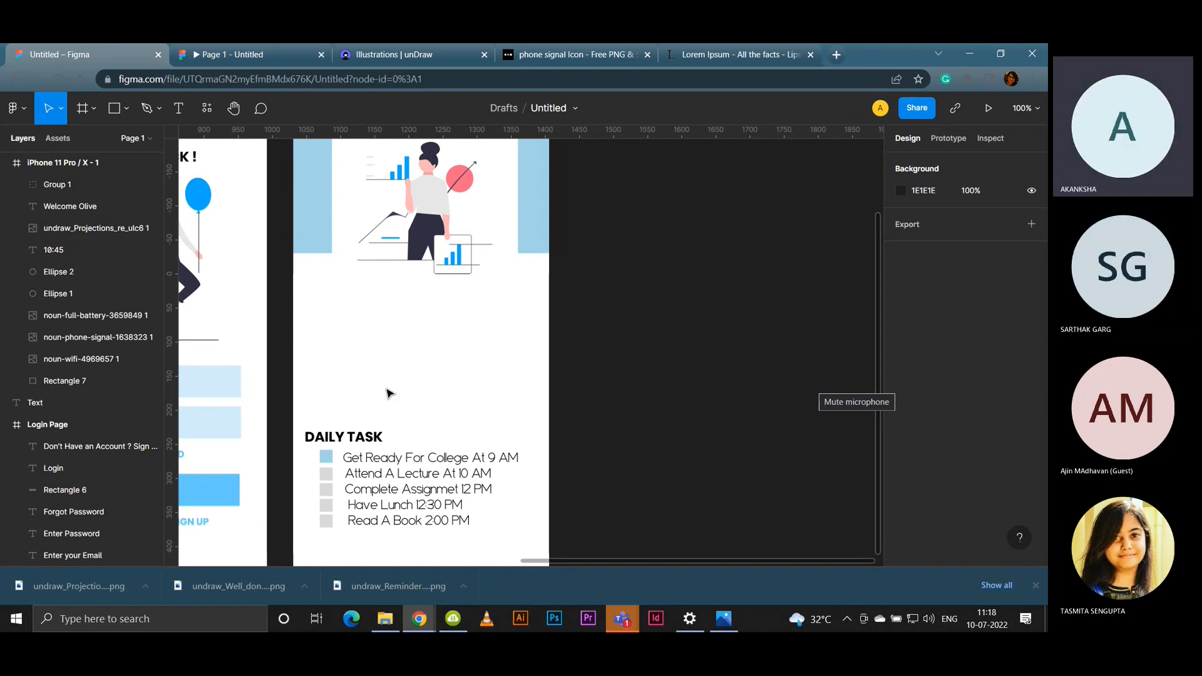
{"action": "left_click_drag", "start_coordinate": [386, 388], "coordinate": [404, 356]}
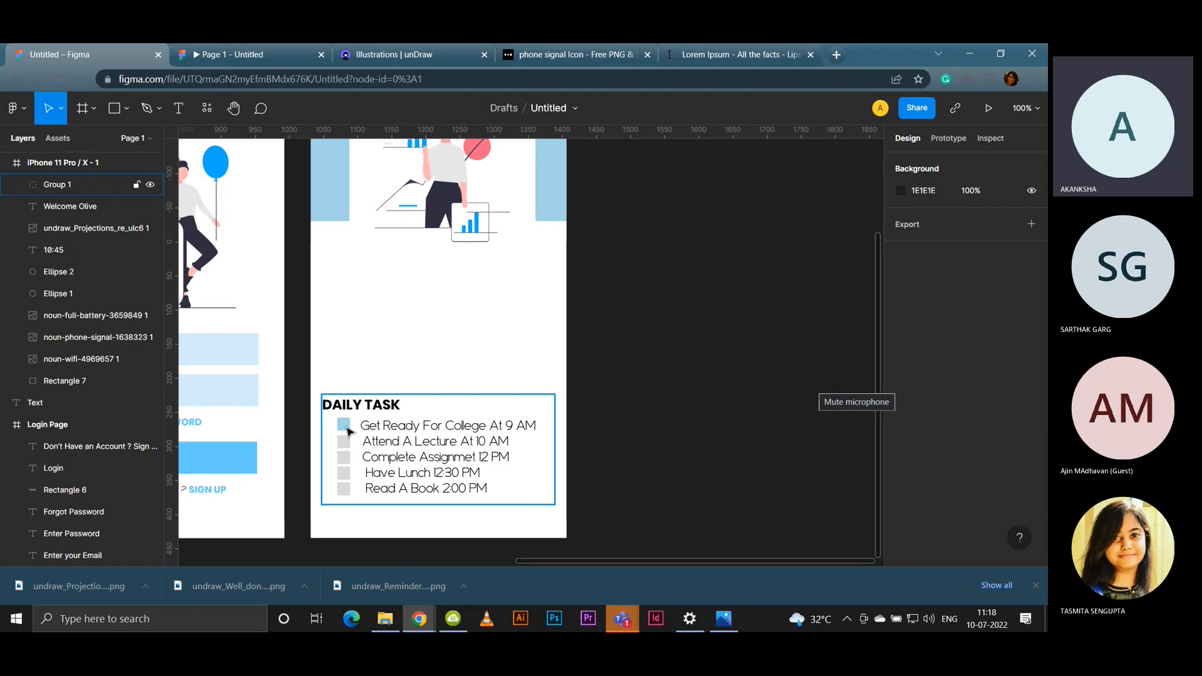
{"action": "left_click", "coordinate": [621, 399]}
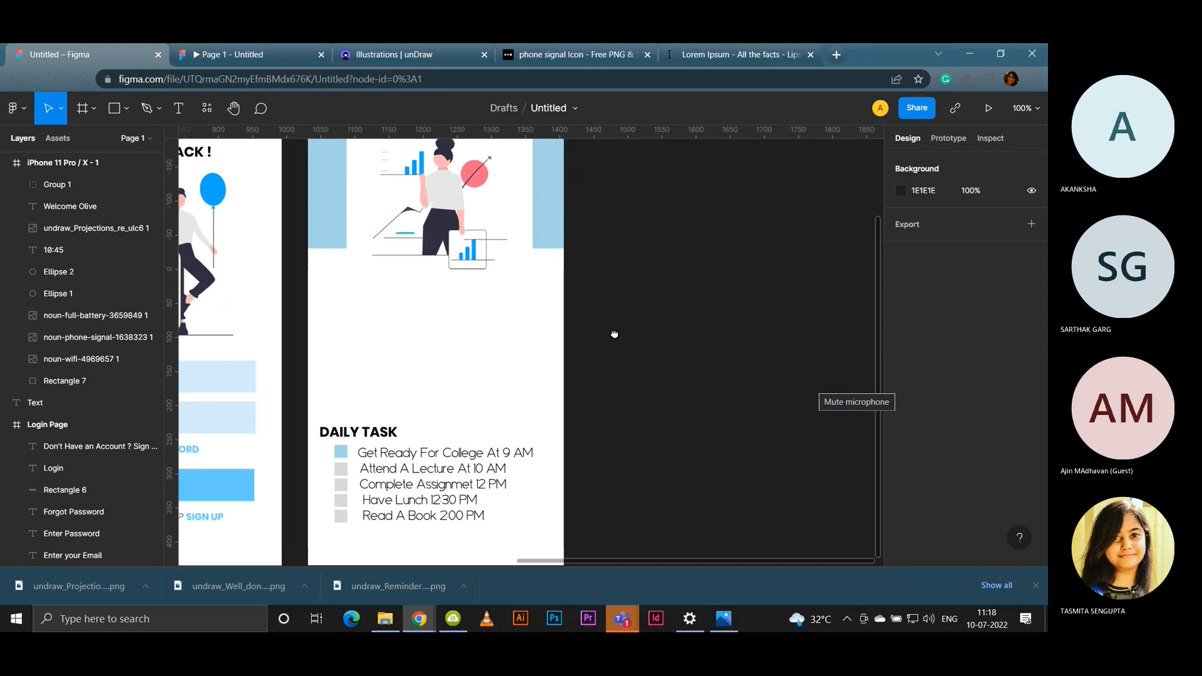
{"action": "left_click", "coordinate": [217, 54]}
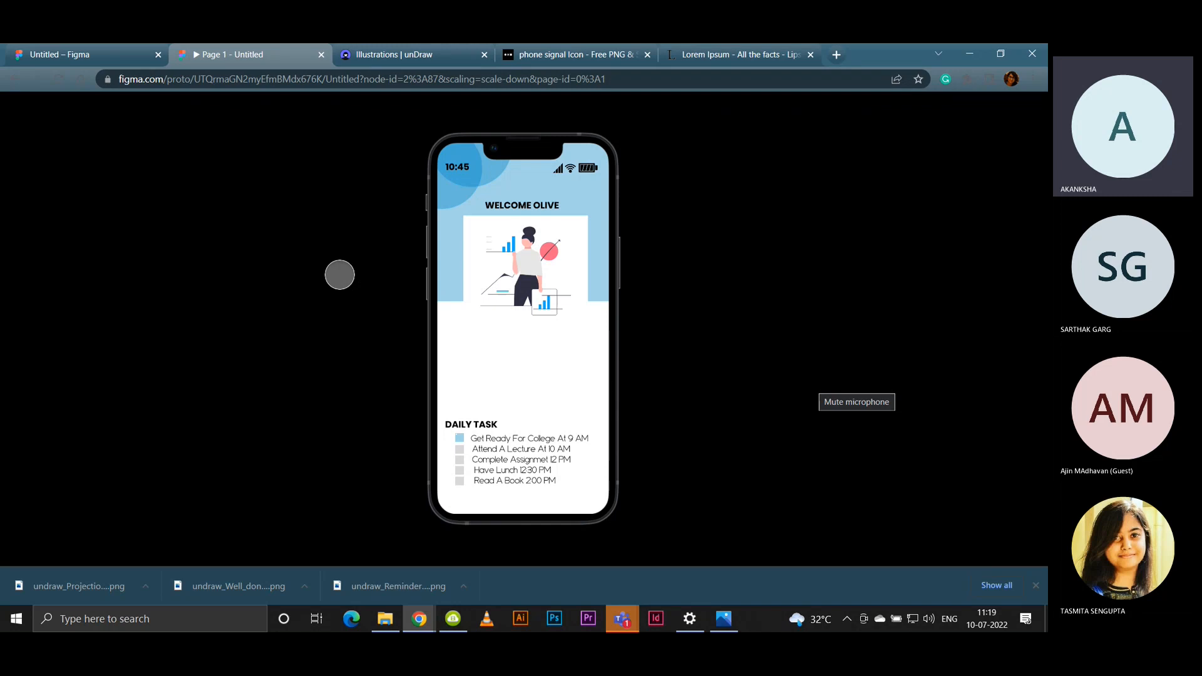
{"action": "left_click", "coordinate": [62, 57]}
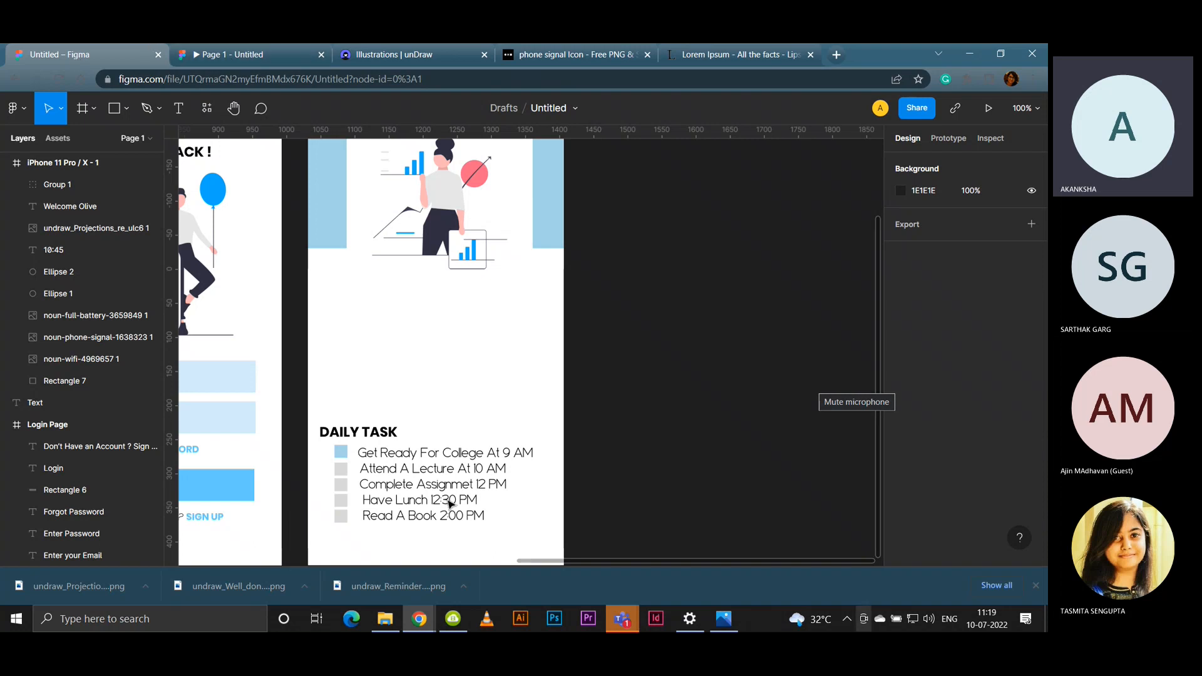
Step: Draw a circle about 144 × 144 between the Projections illustration and the Daily Task list
{"action": "left_click", "coordinate": [128, 110]}
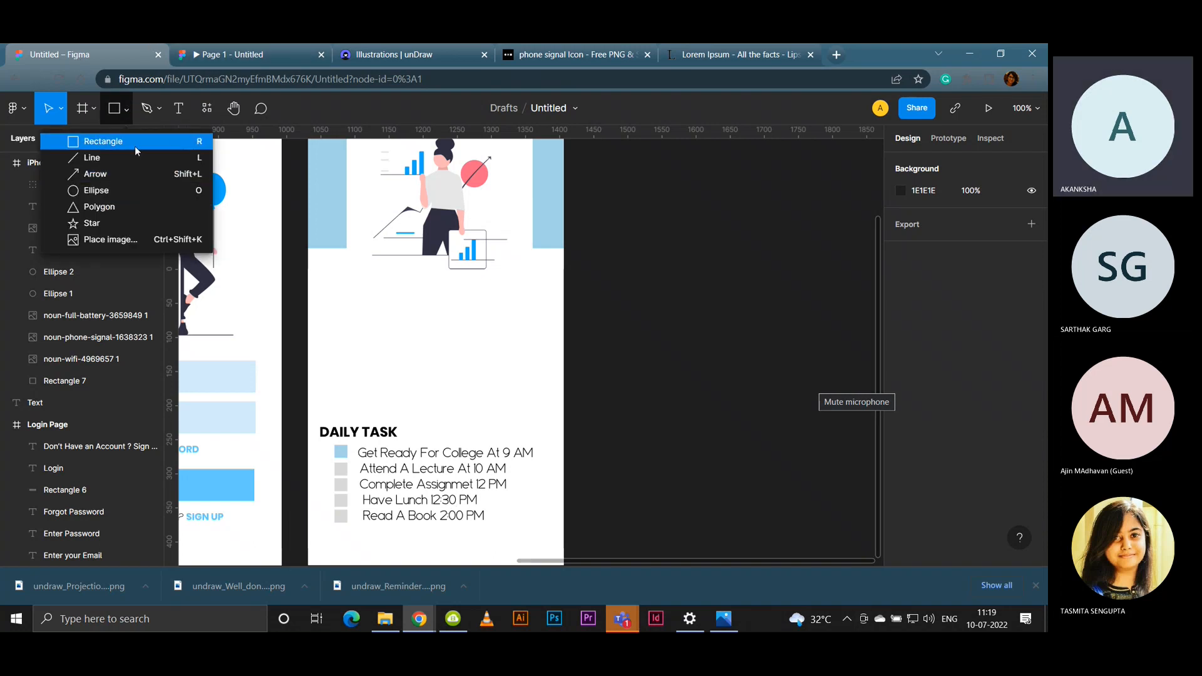
{"action": "left_click", "coordinate": [134, 190]}
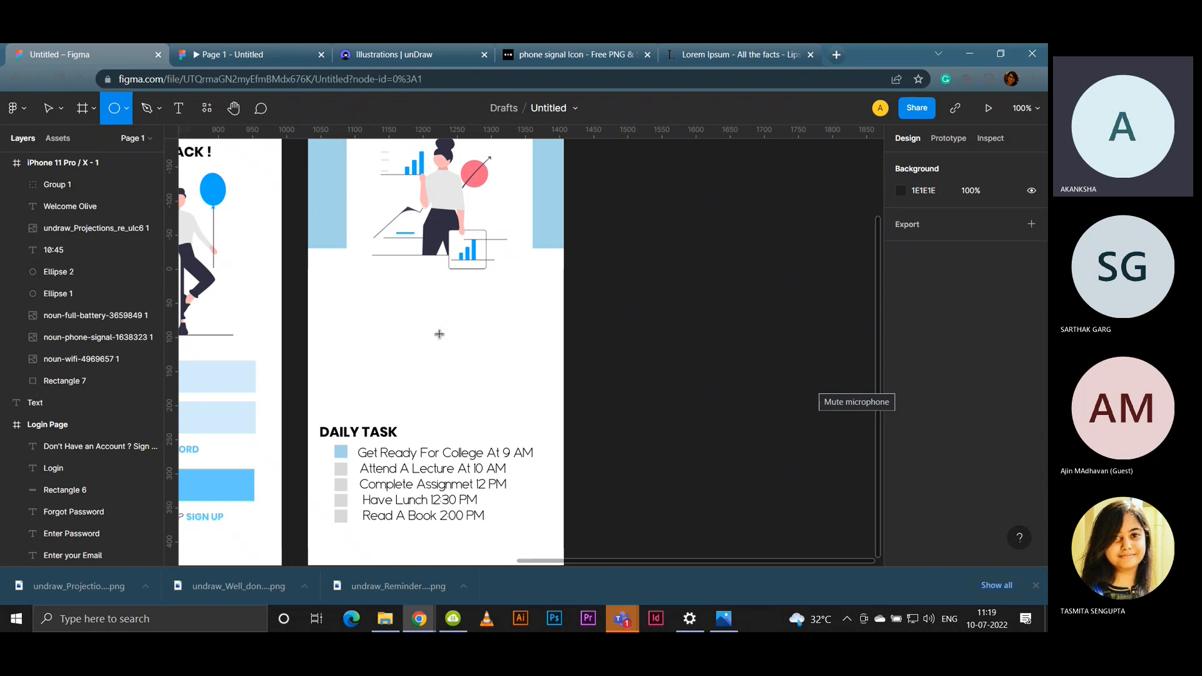
{"action": "mouse_move", "coordinate": [396, 305]}
{"action": "left_mouse_down"}
{"action": "mouse_move", "coordinate": [498, 407]}
{"action": "mouse_move", "coordinate": [437, 375]}
{"action": "left_mouse_up"}
{"action": "left_click", "coordinate": [523, 392]}
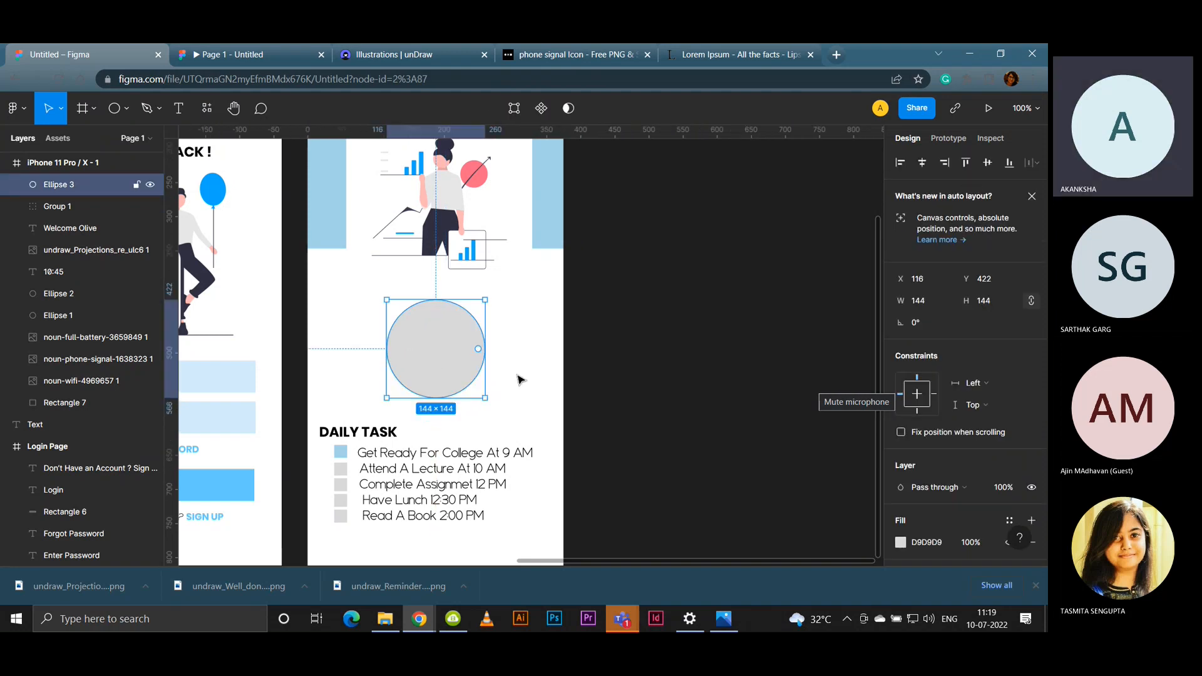
Step: Fill the large circle with the light blue A2D3E8 sampled from the header background
{"action": "left_click", "coordinate": [900, 543]}
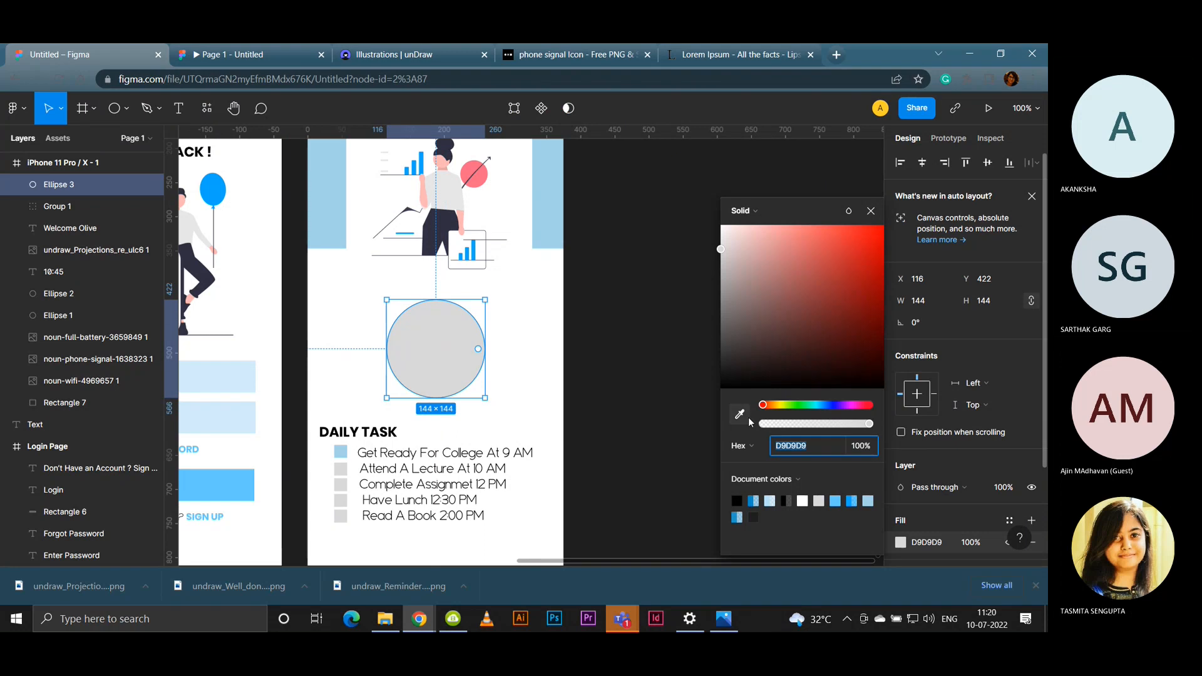
{"action": "mouse_move", "coordinate": [733, 234]}
{"action": "left_mouse_down"}
{"action": "mouse_move", "coordinate": [717, 226]}
{"action": "mouse_move", "coordinate": [742, 246]}
{"action": "left_mouse_up"}
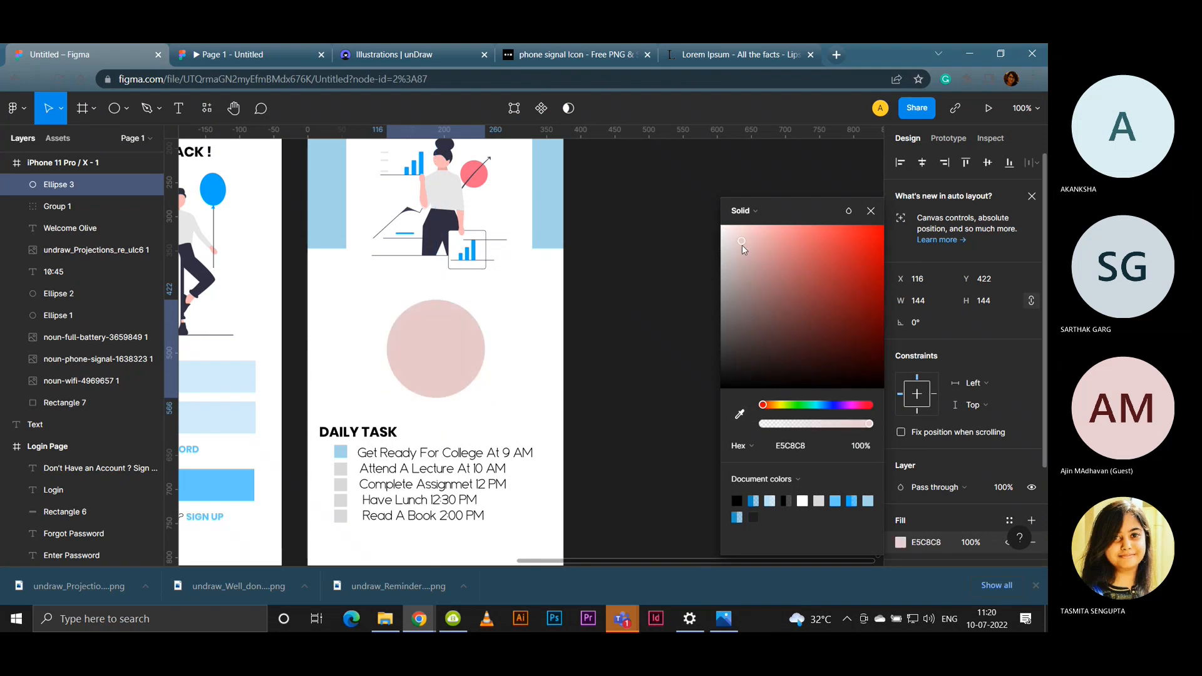
{"action": "left_click", "coordinate": [740, 415]}
{"action": "left_click", "coordinate": [550, 214]}
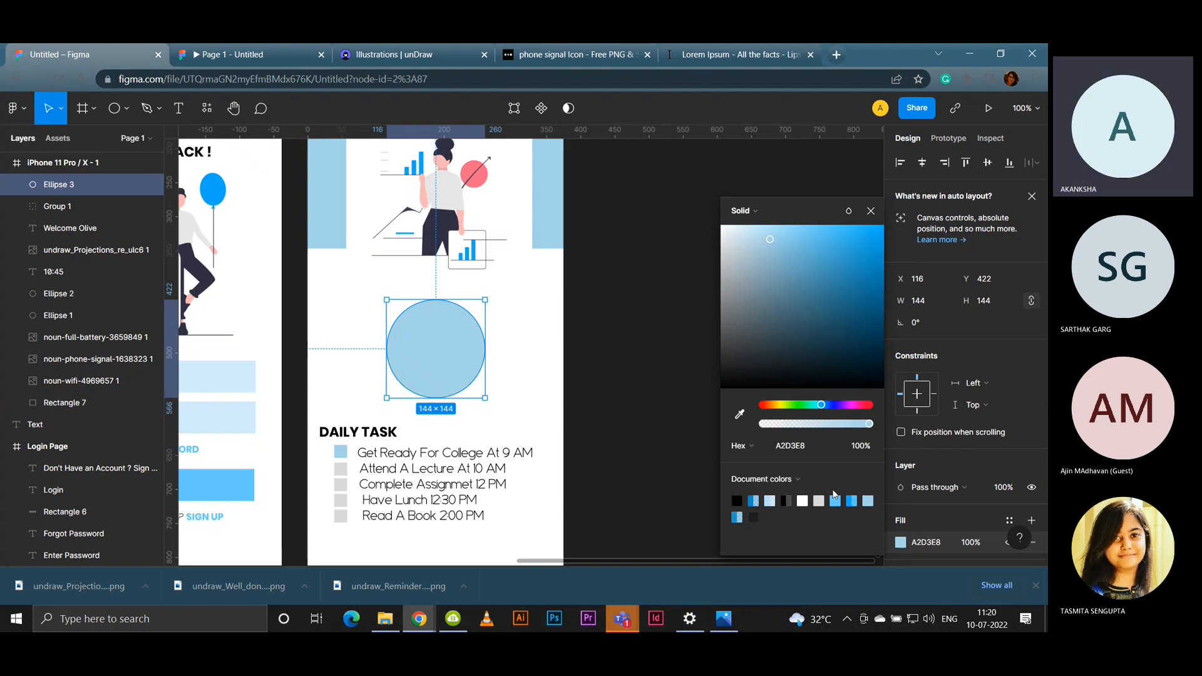
Step: Add a Drop shadow effect to the light blue circle
{"action": "scroll", "coordinate": [911, 489], "scroll_direction": "down", "scroll_amount": 3}
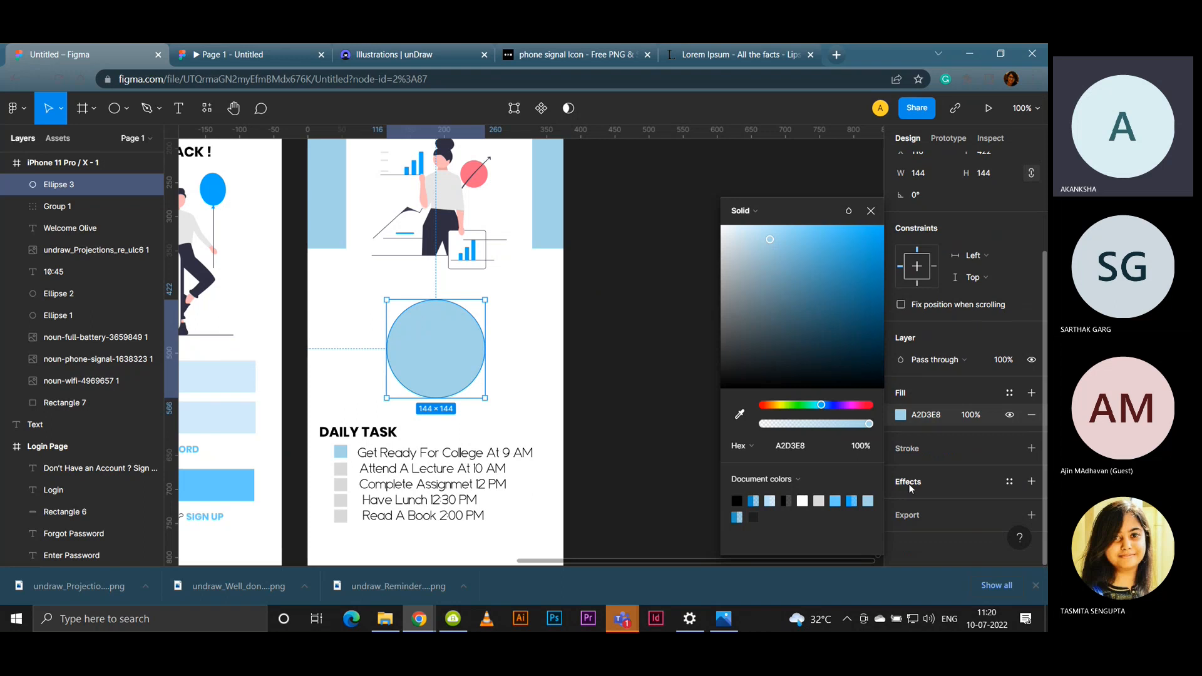
{"action": "left_click", "coordinate": [911, 489]}
{"action": "left_click", "coordinate": [1031, 481]}
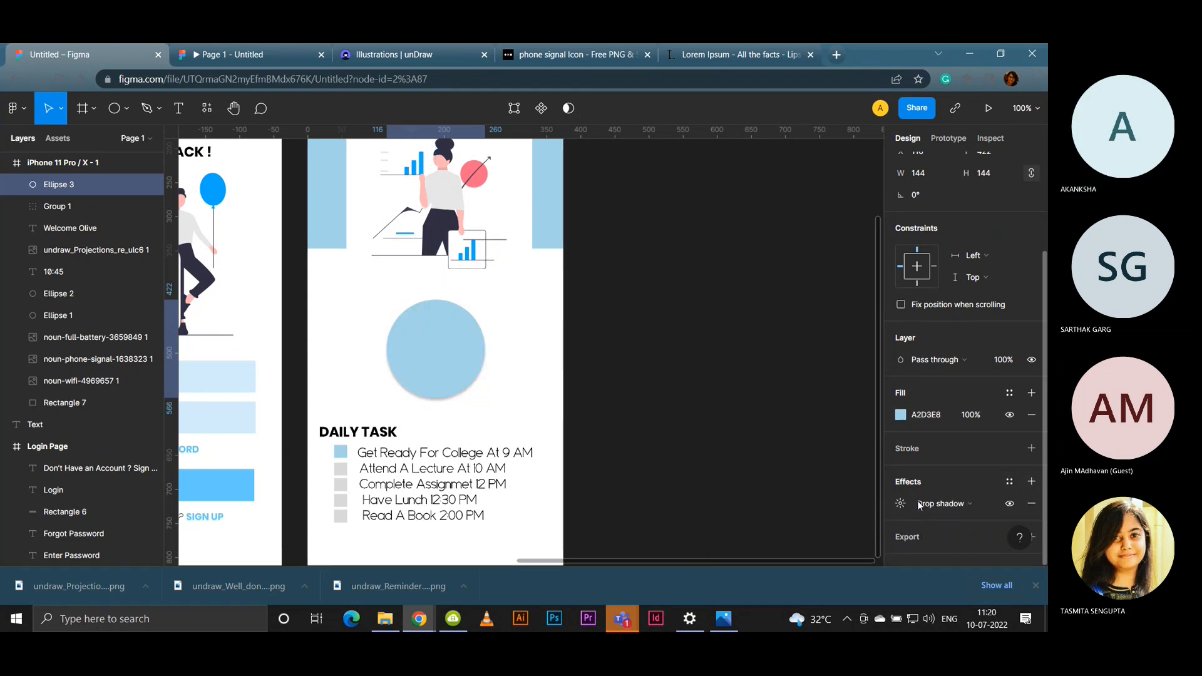
{"action": "left_click", "coordinate": [949, 503]}
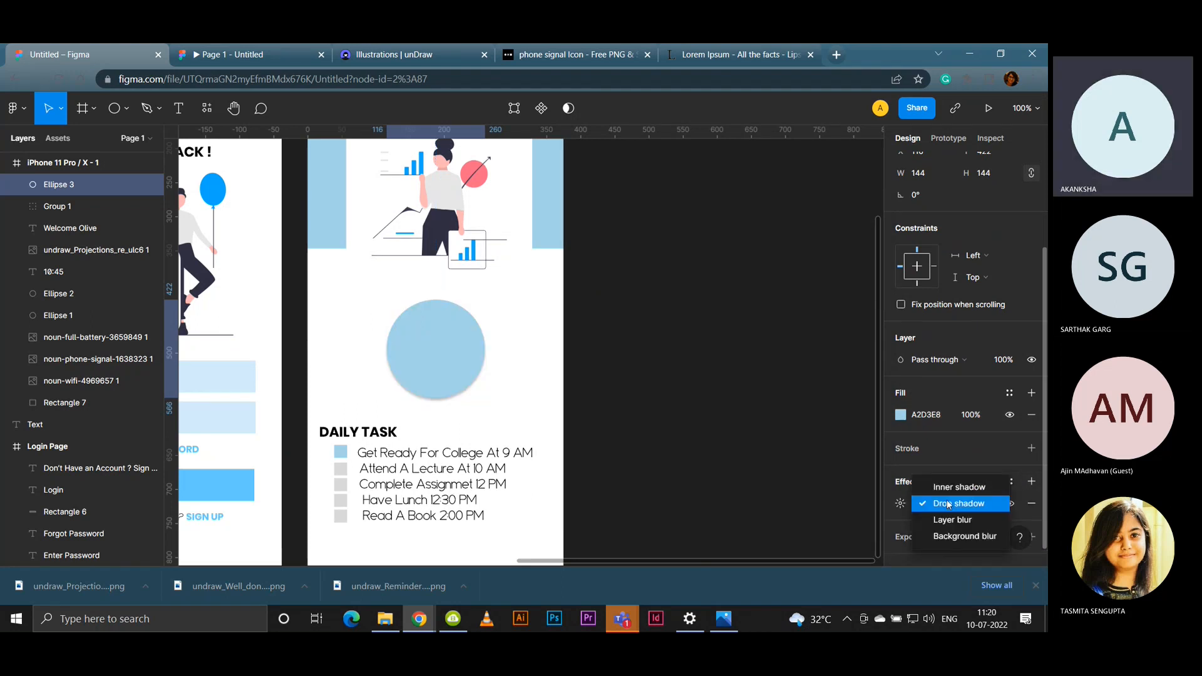
{"action": "left_click", "coordinate": [745, 490]}
{"action": "left_click", "coordinate": [611, 310]}
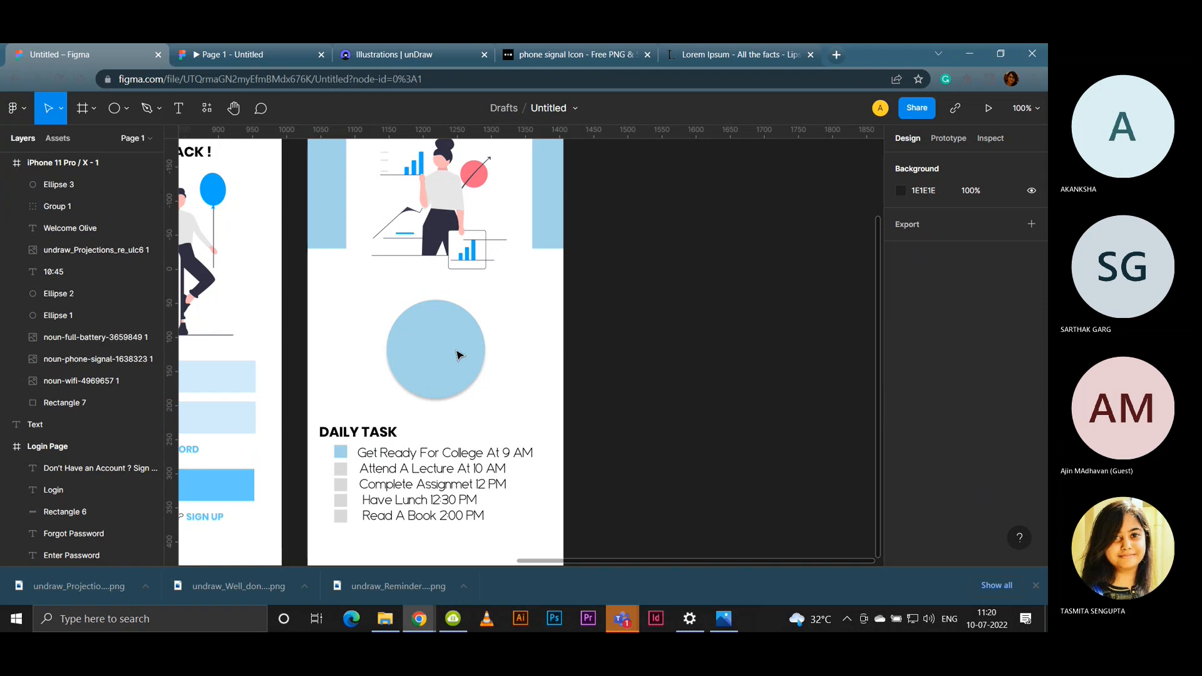
Step: Draw a small circle about 24 × 24 inside the blue circle and align the centres of both circles
{"action": "key", "text": "o"}
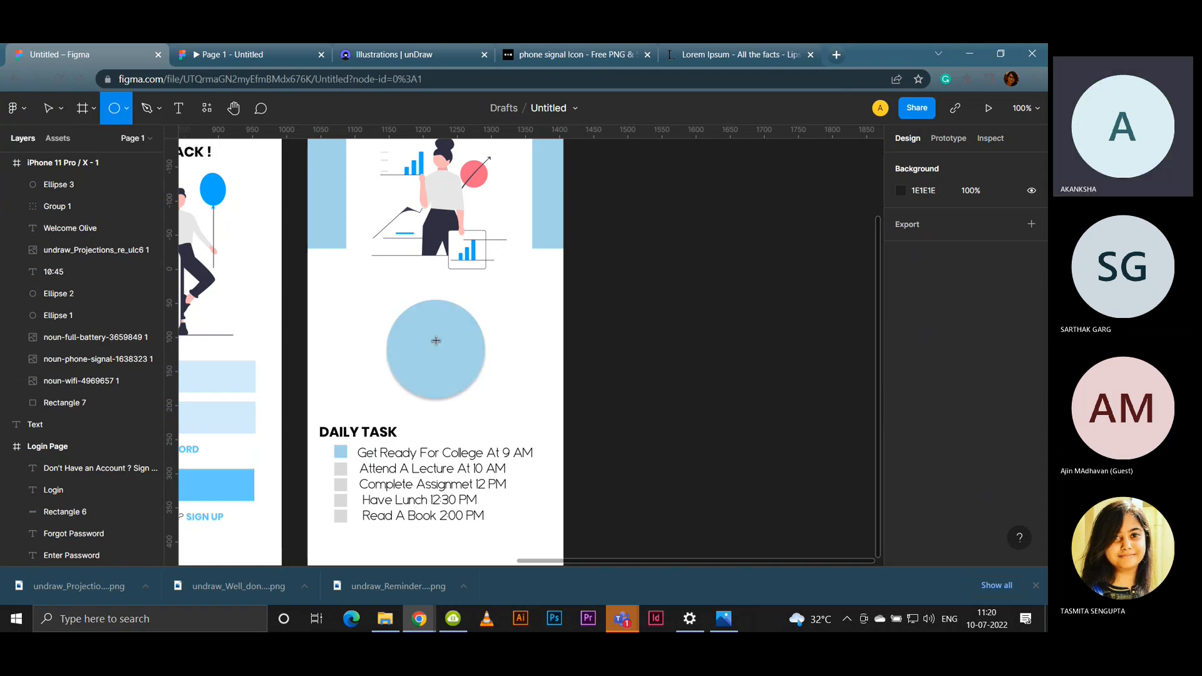
{"action": "left_click_drag", "start_coordinate": [429, 347], "coordinate": [444, 362]}
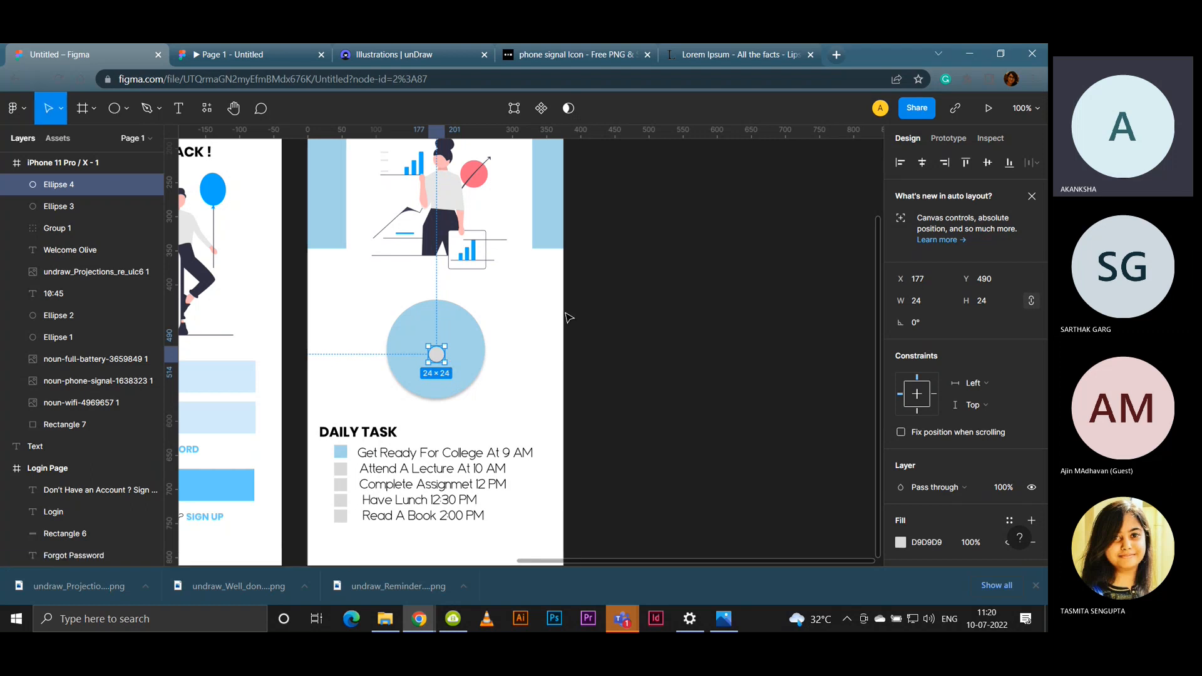
{"action": "left_click", "coordinate": [453, 334], "text": "shift"}
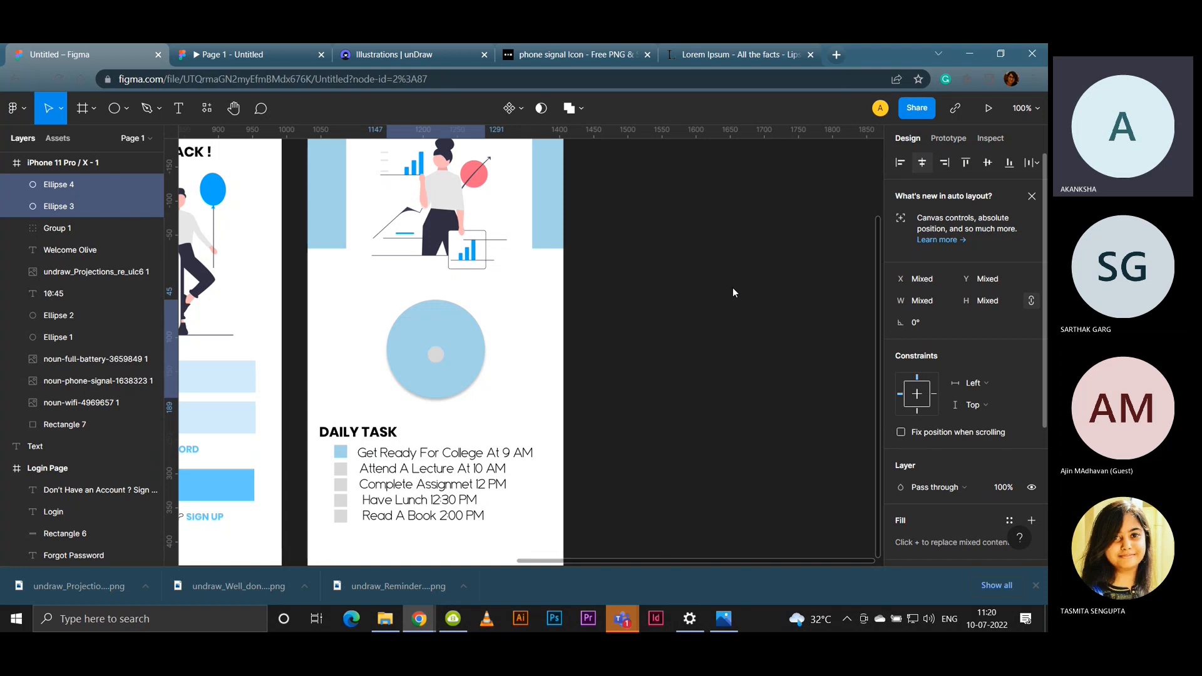
{"action": "left_click", "coordinate": [988, 162]}
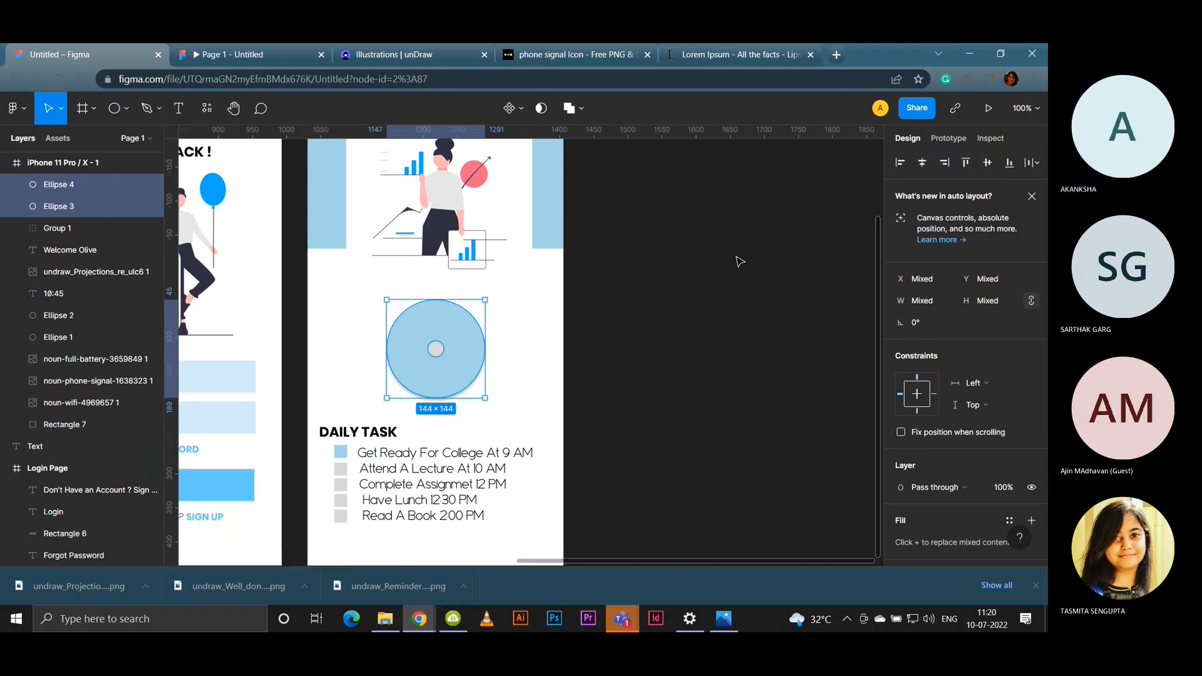
{"action": "left_click", "coordinate": [676, 215]}
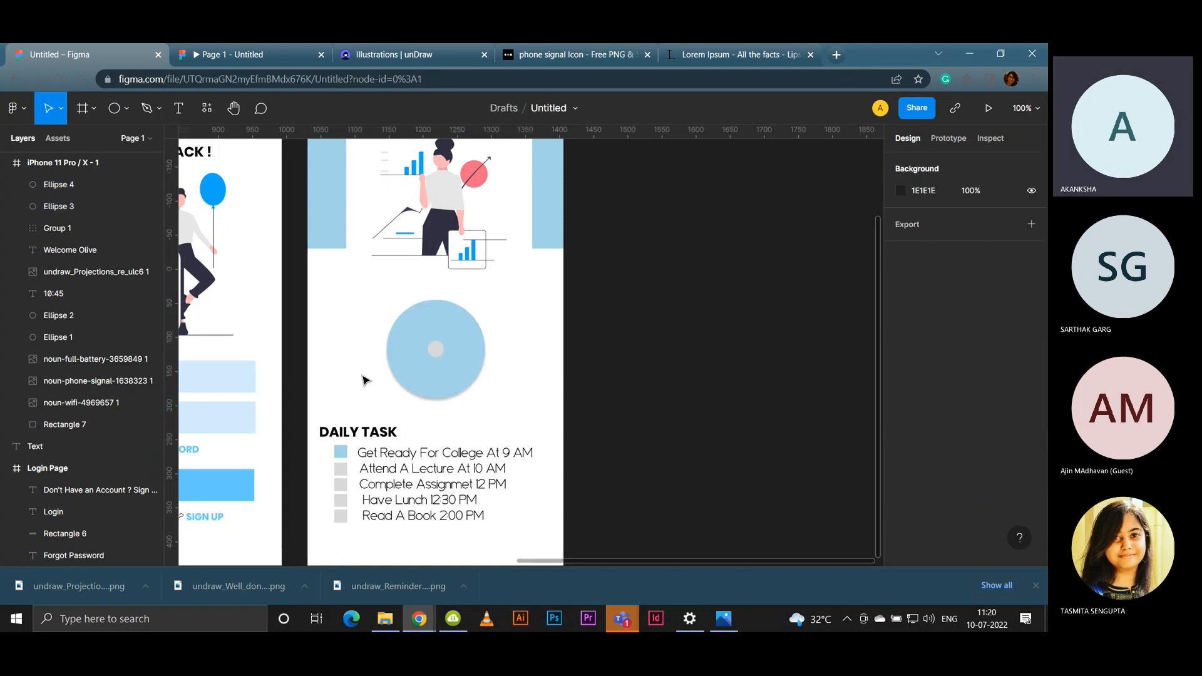
Step: Add a Drop shadow effect to the small grey circle at the centre of the blue circle
{"action": "left_click", "coordinate": [437, 350]}
{"action": "scroll", "coordinate": [1047, 456], "scroll_direction": "down", "scroll_amount": 2}
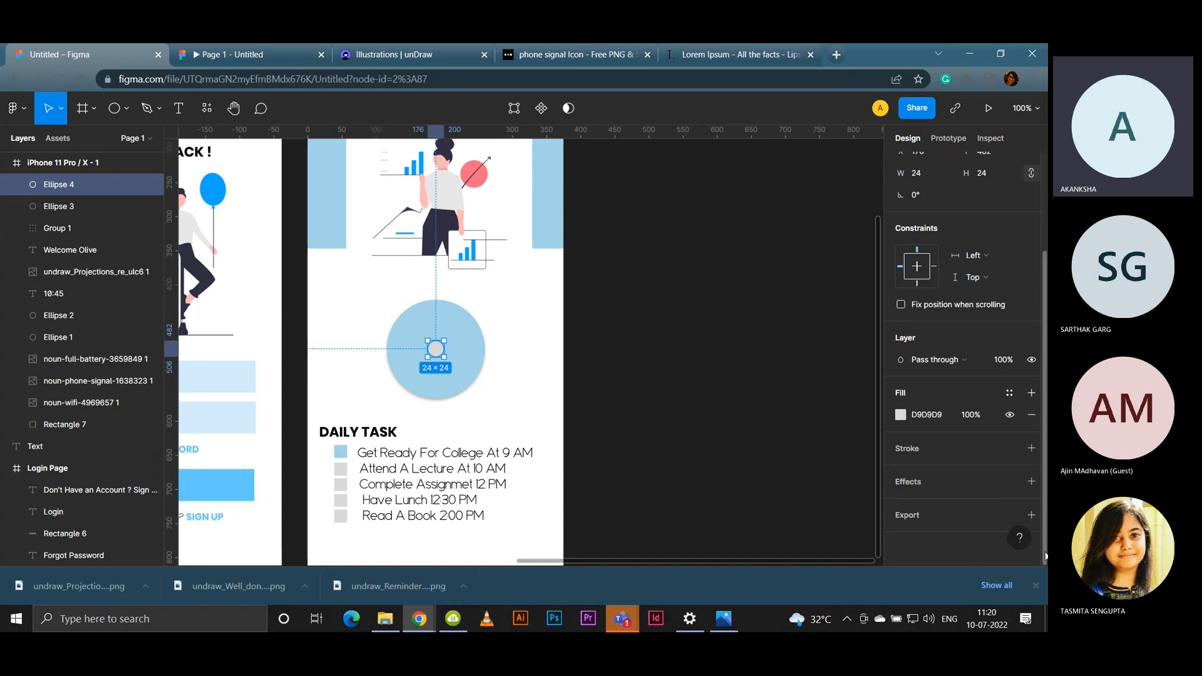
{"action": "left_click", "coordinate": [929, 418]}
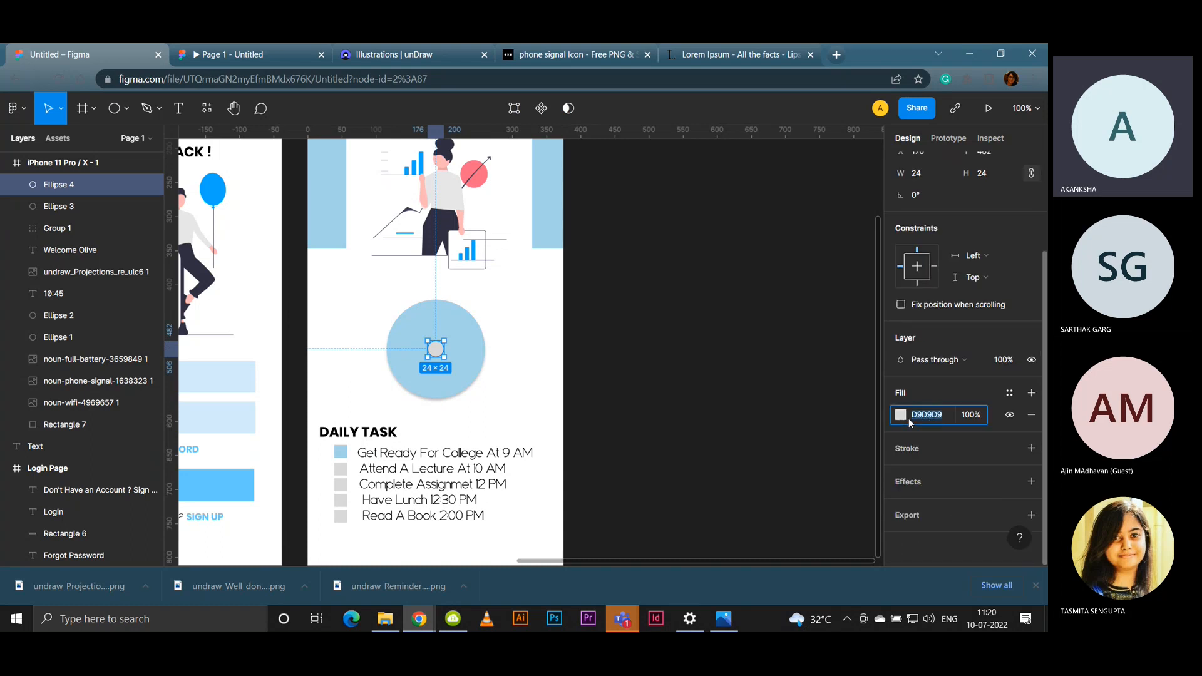
{"action": "left_click", "coordinate": [900, 416]}
{"action": "left_click", "coordinate": [900, 416]}
{"action": "left_click", "coordinate": [900, 416]}
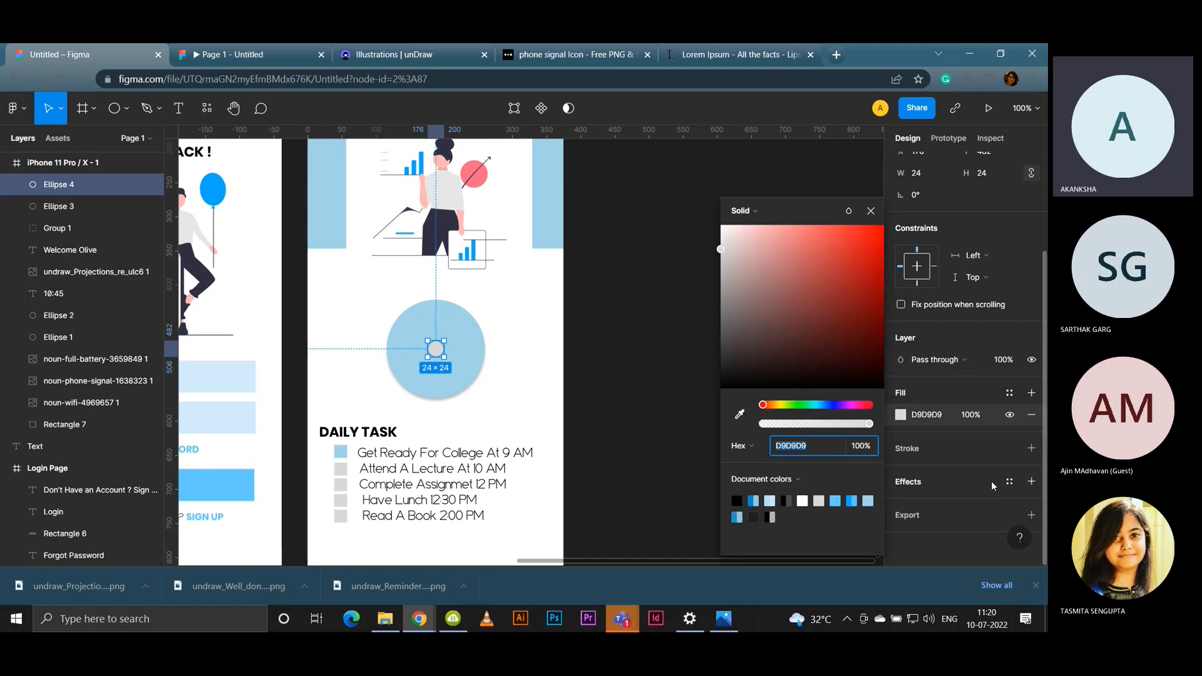
{"action": "left_click", "coordinate": [968, 434]}
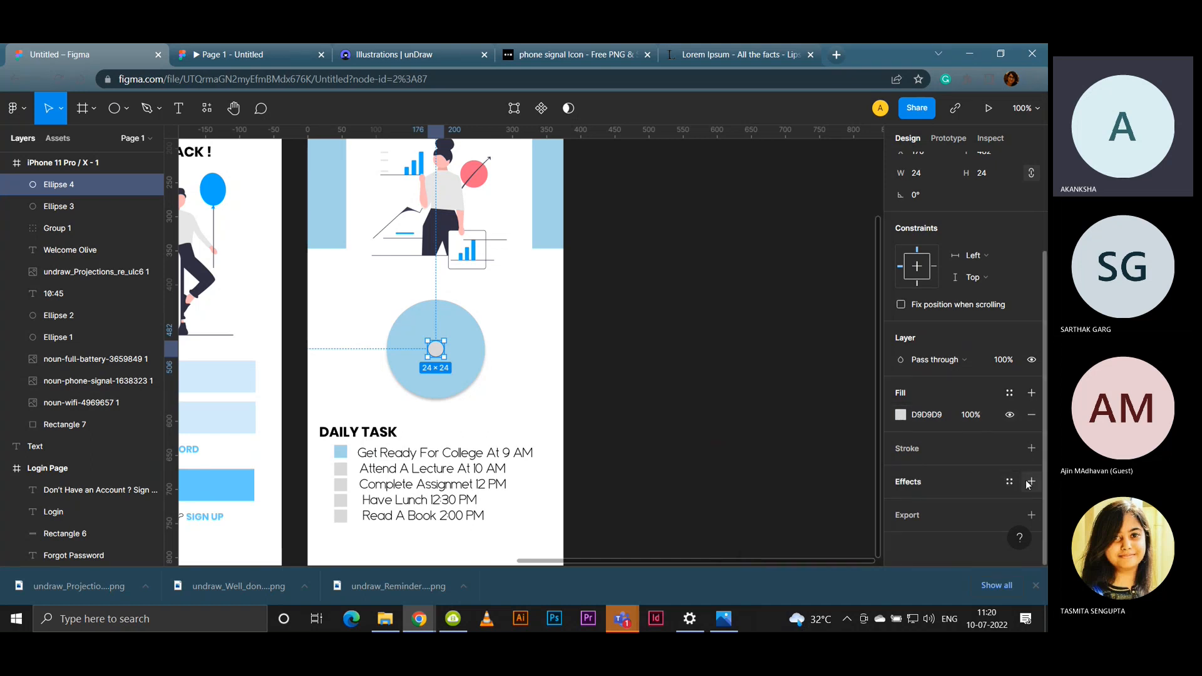
{"action": "left_click", "coordinate": [1032, 481]}
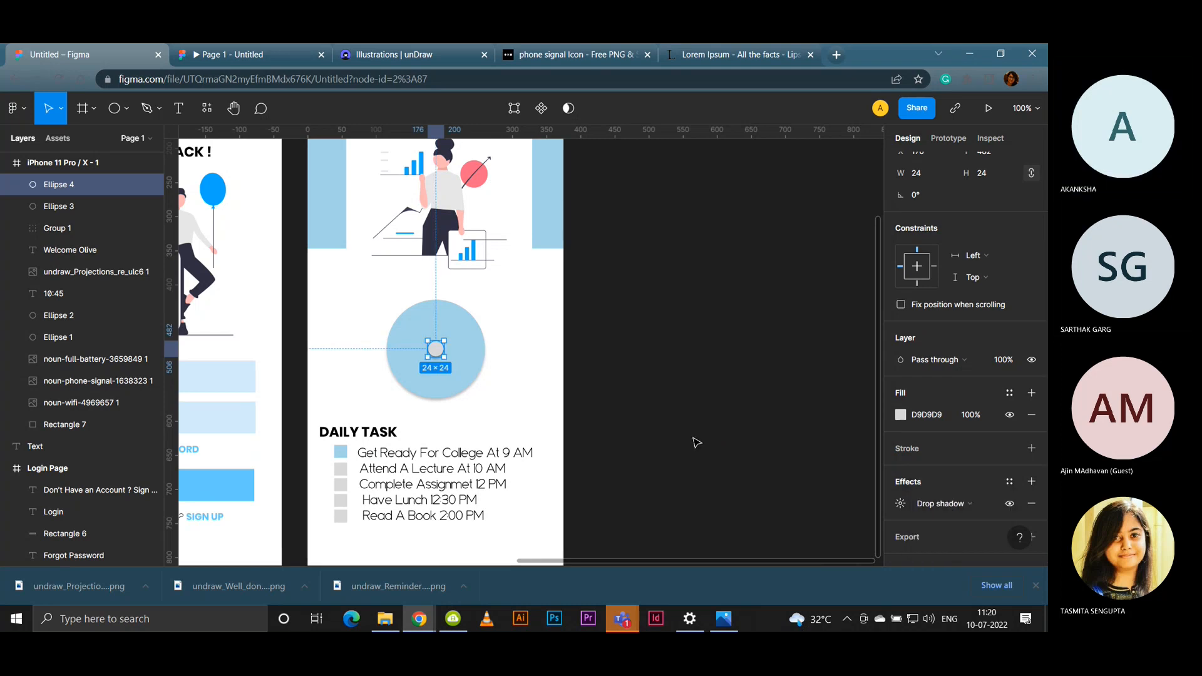
Step: Draw a line about 48 long from the small circle's centre toward the upper right at 45° as a clock hand
{"action": "left_click", "coordinate": [126, 108]}
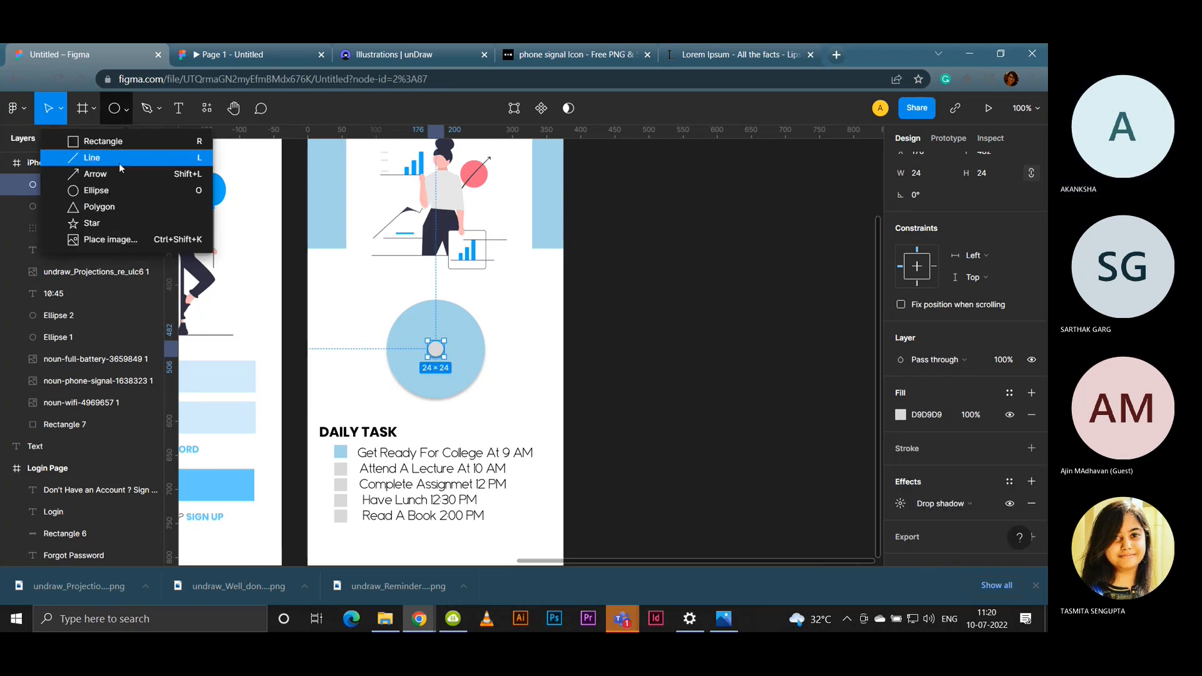
{"action": "left_click", "coordinate": [119, 162]}
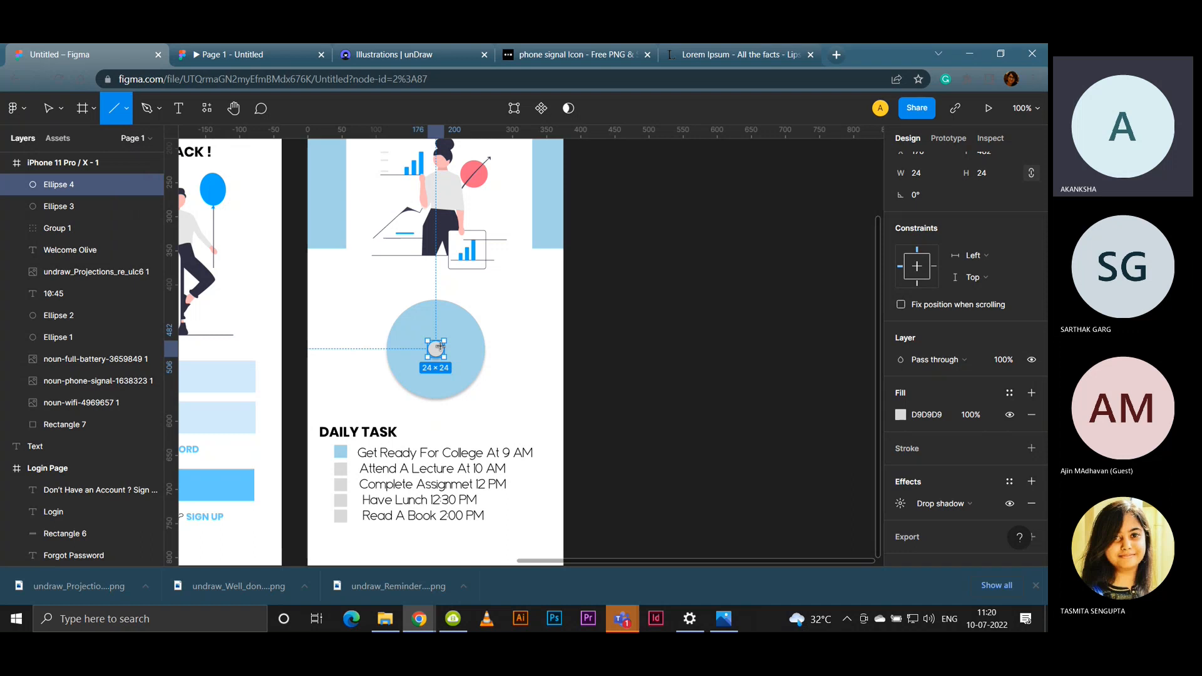
{"action": "left_click_drag", "start_coordinate": [436, 349], "coordinate": [462, 325]}
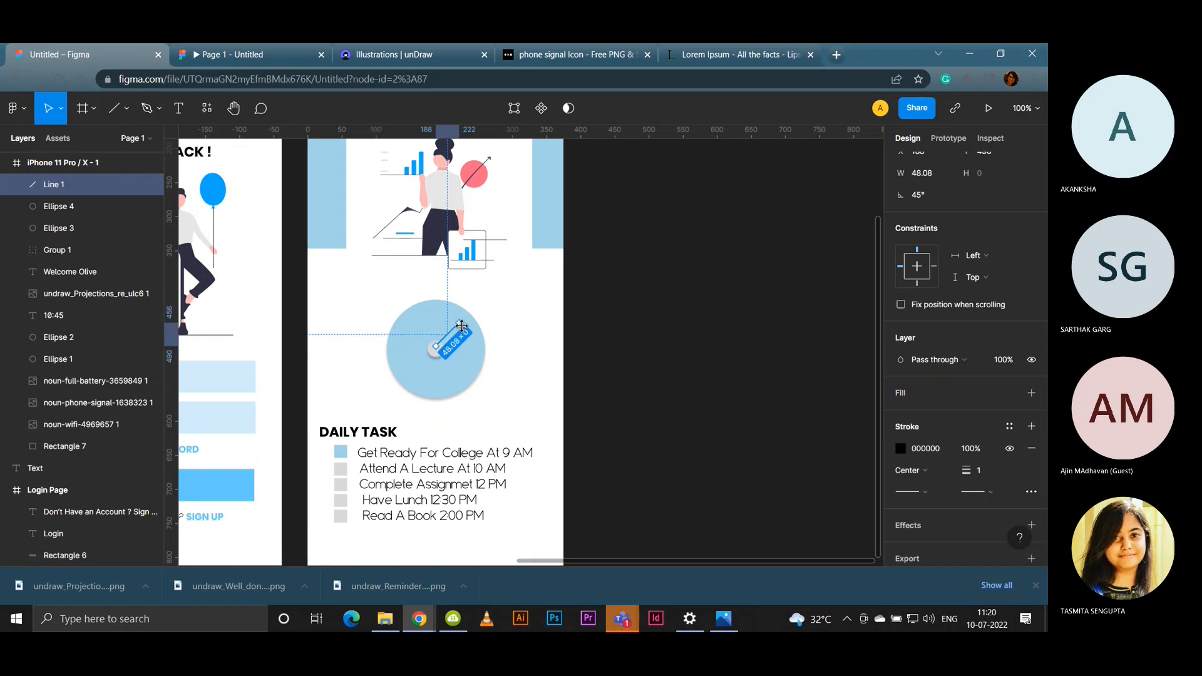
{"action": "left_click", "coordinate": [588, 314]}
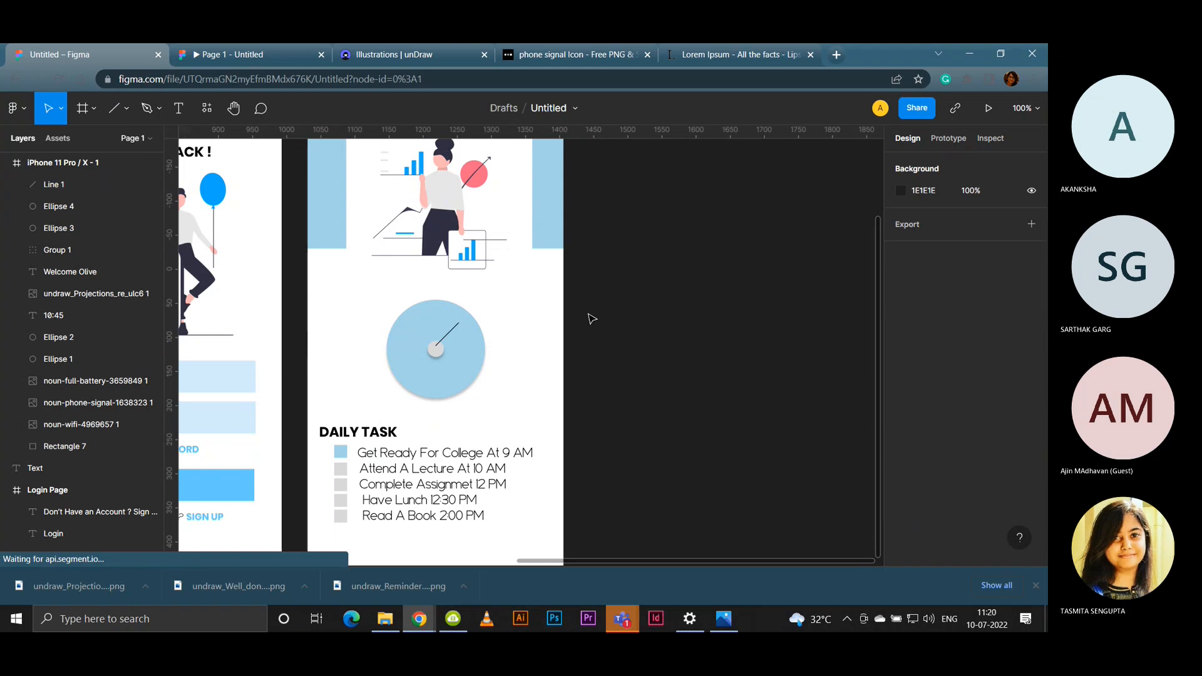
Step: Sample the header's light blue for the clock hand's stroke and shift its hue to the violet-blue A2A9E8
{"action": "left_click", "coordinate": [446, 335]}
{"action": "left_click", "coordinate": [449, 338]}
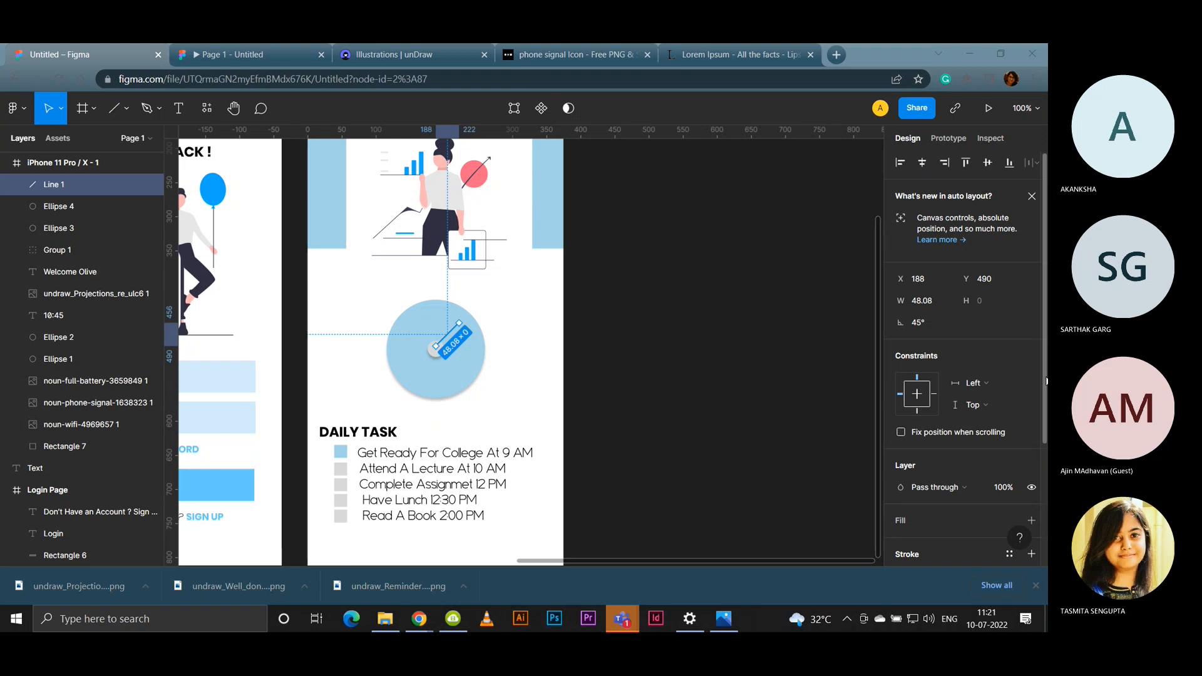
{"action": "scroll", "coordinate": [1047, 381], "scroll_direction": "down", "scroll_amount": 5}
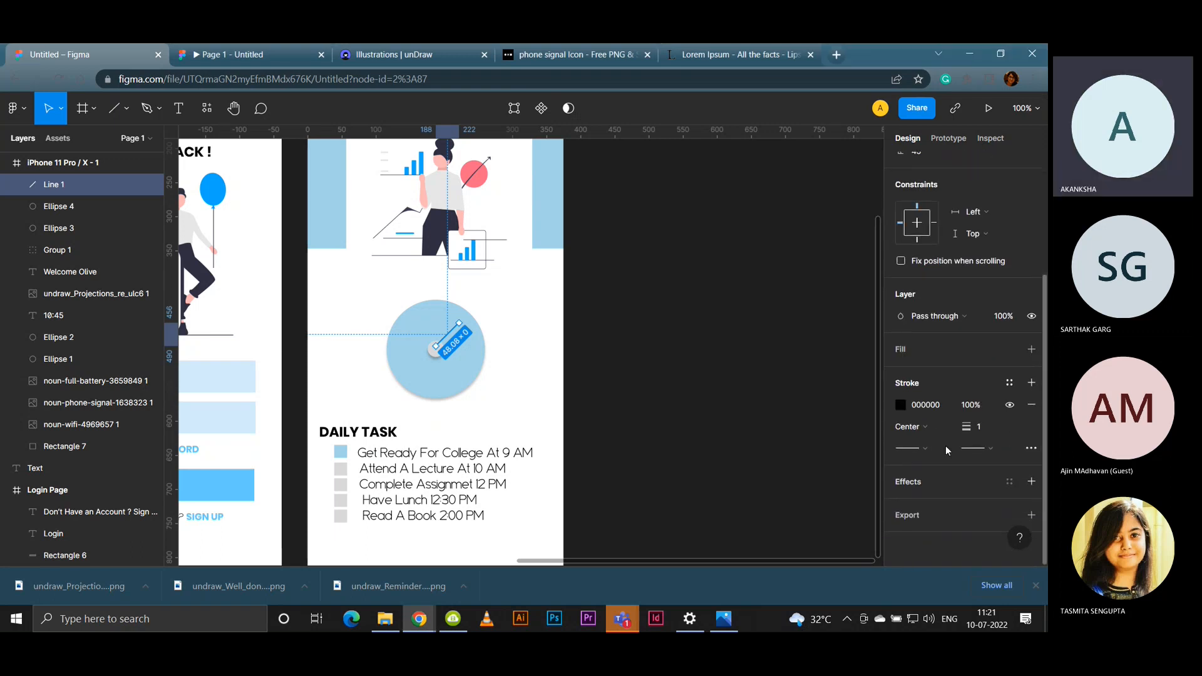
{"action": "left_click", "coordinate": [973, 406]}
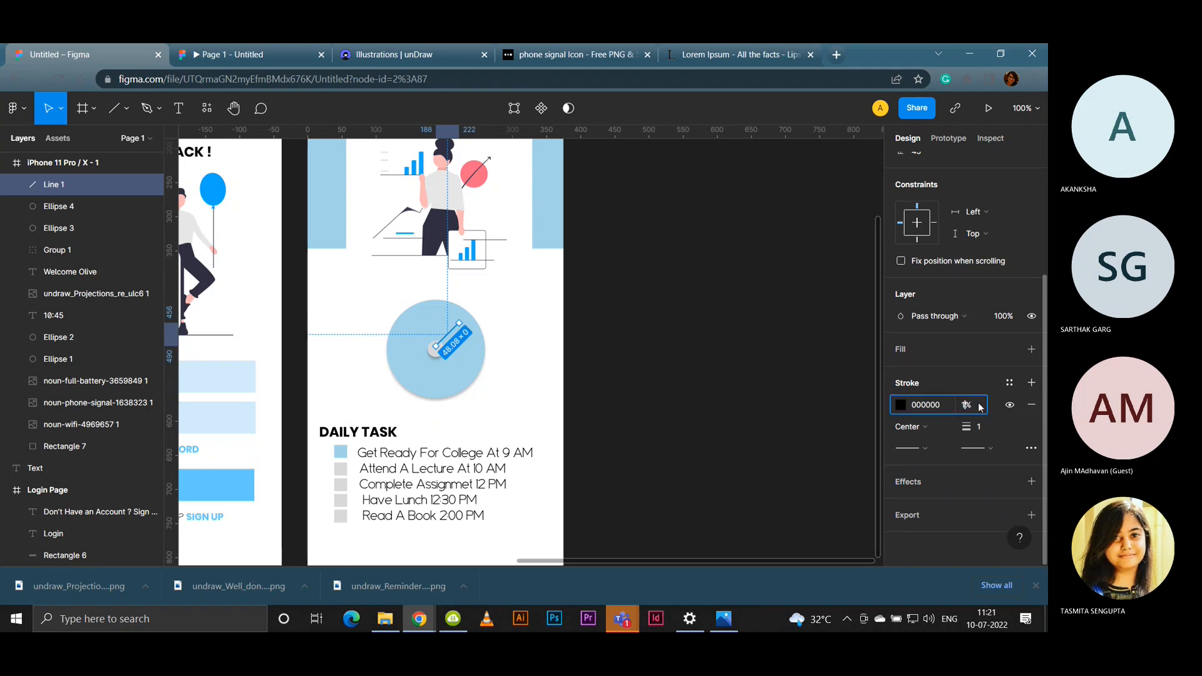
{"action": "key", "text": "Return"}
{"action": "left_click", "coordinate": [901, 405]}
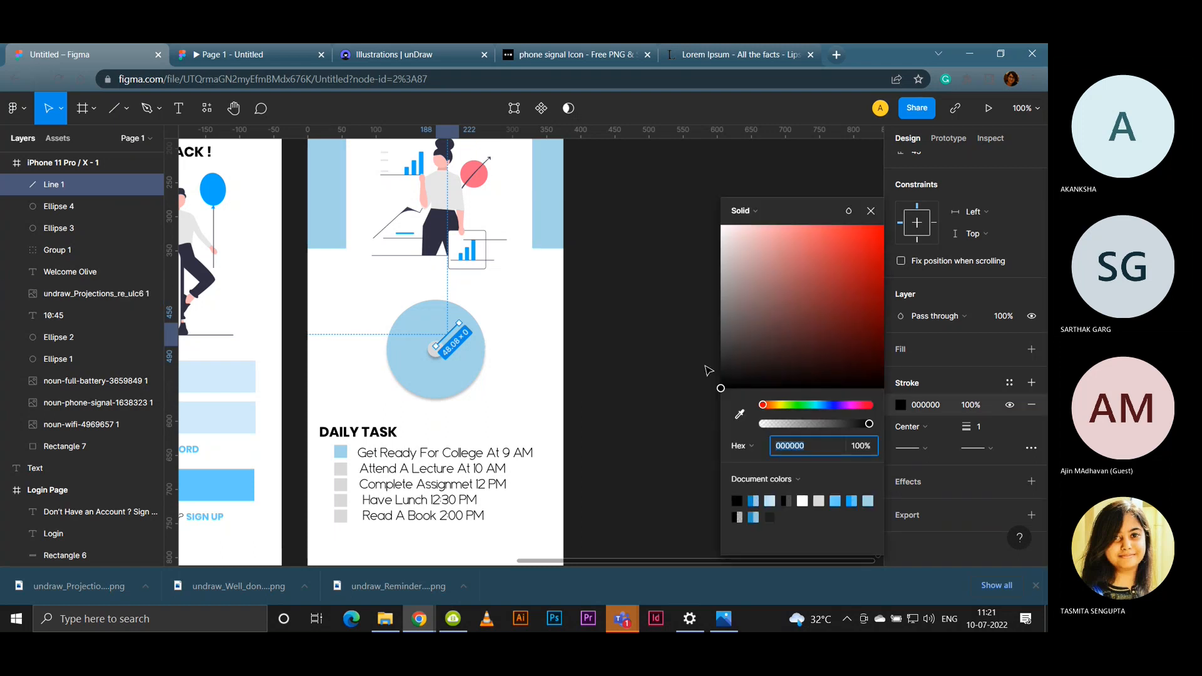
{"action": "left_click", "coordinate": [740, 415]}
{"action": "left_click", "coordinate": [556, 202]}
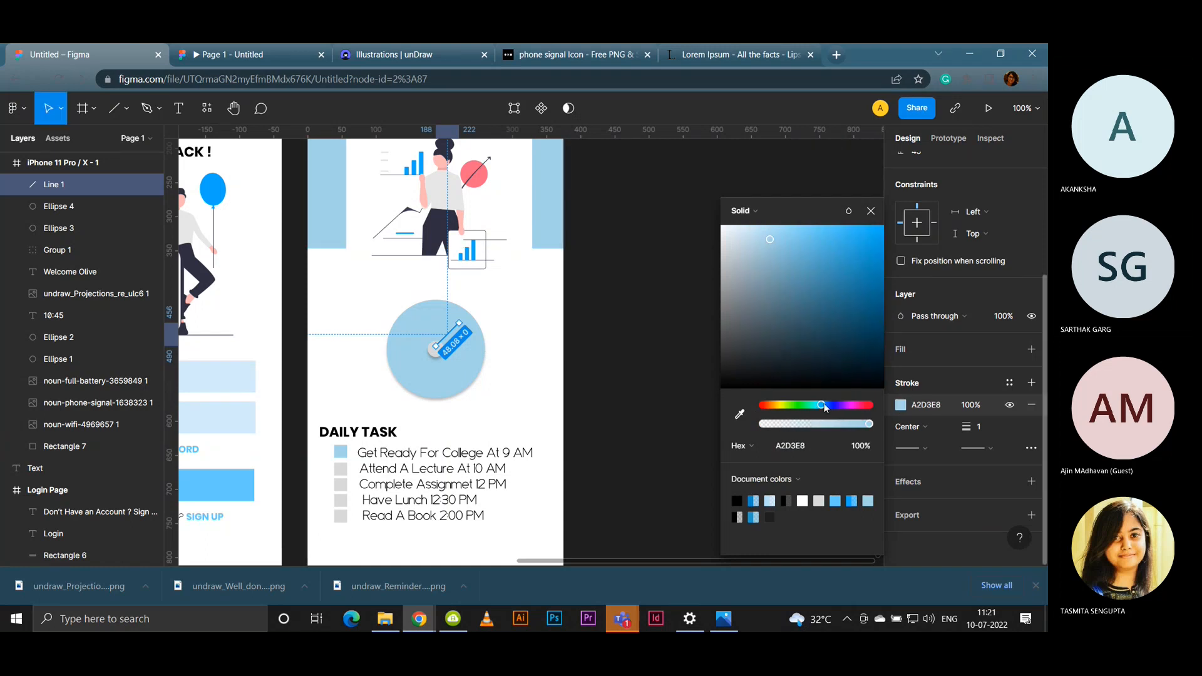
{"action": "left_click", "coordinate": [825, 406]}
{"action": "left_click_drag", "start_coordinate": [826, 407], "coordinate": [833, 408]}
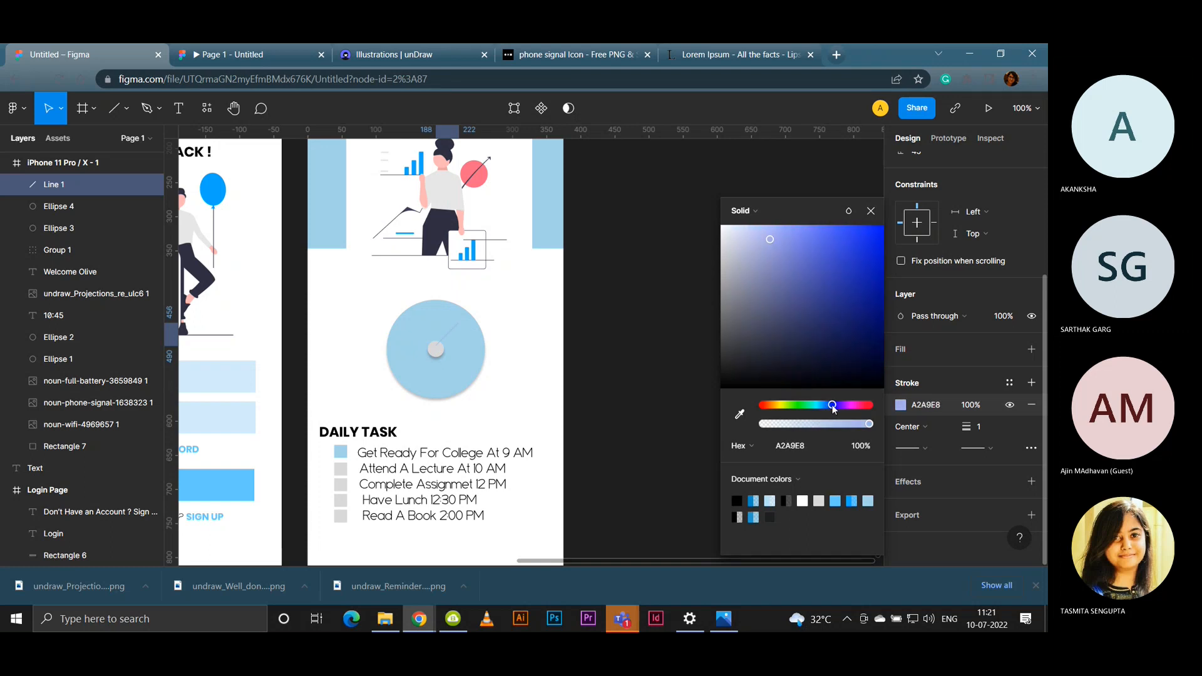
{"action": "left_click", "coordinate": [641, 394]}
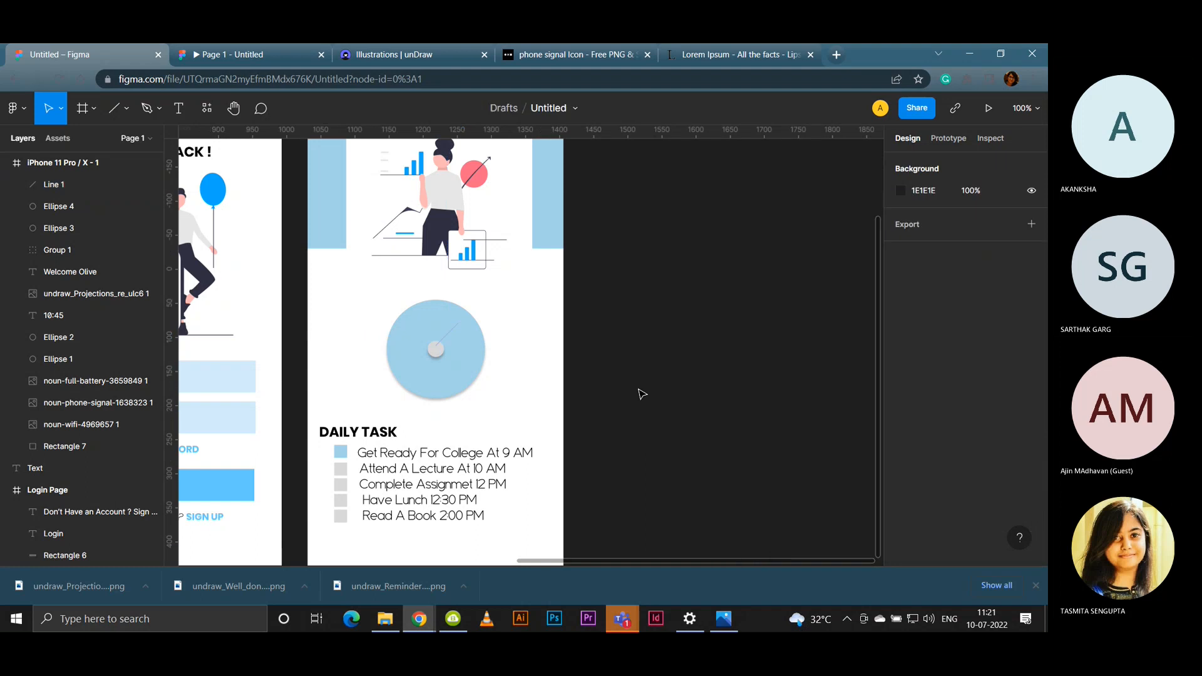
Step: Increase the clock hand's stroke weight to 4
{"action": "left_click", "coordinate": [447, 335]}
{"action": "scroll", "coordinate": [1002, 346], "scroll_direction": "down", "scroll_amount": 1}
{"action": "scroll", "coordinate": [1002, 347], "scroll_direction": "up", "scroll_amount": 1}
{"action": "scroll", "coordinate": [1041, 434], "scroll_direction": "down", "scroll_amount": 4}
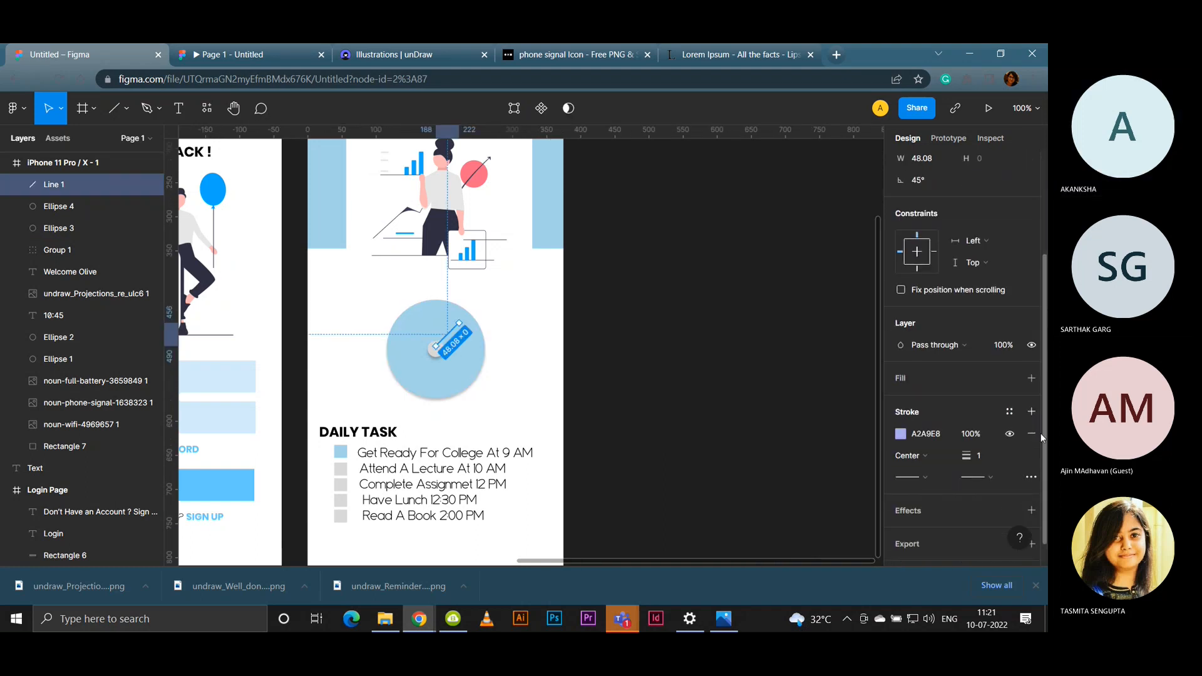
{"action": "scroll", "coordinate": [1041, 446], "scroll_direction": "down", "scroll_amount": 1}
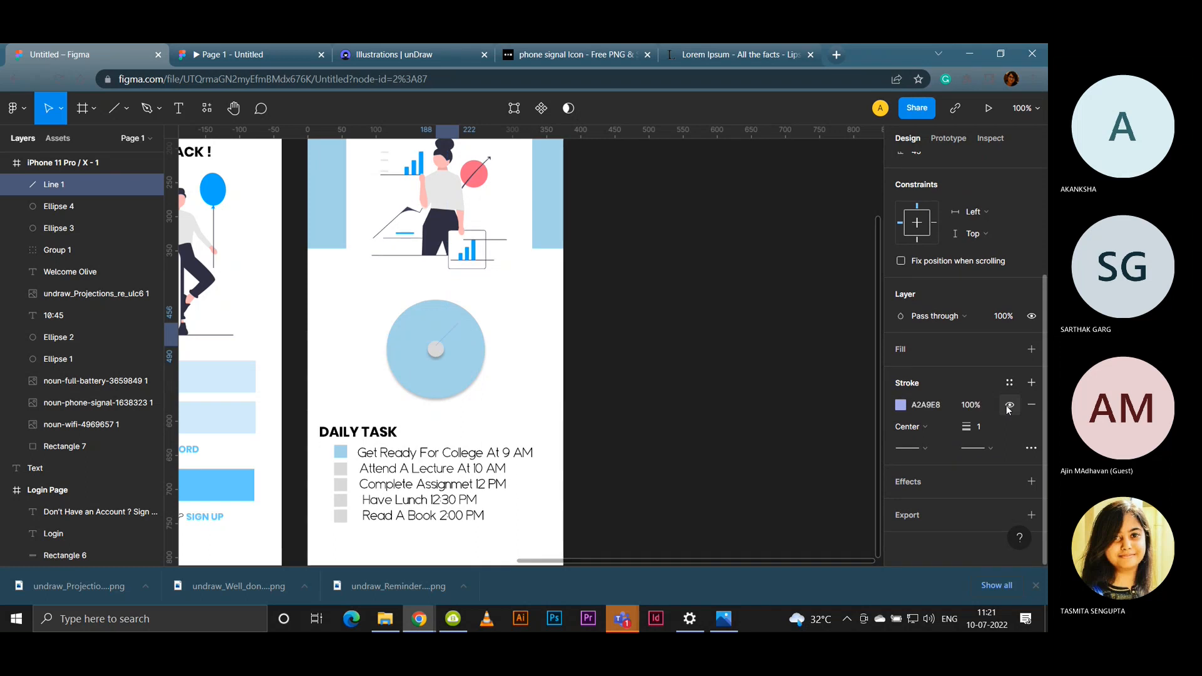
{"action": "left_click", "coordinate": [964, 408]}
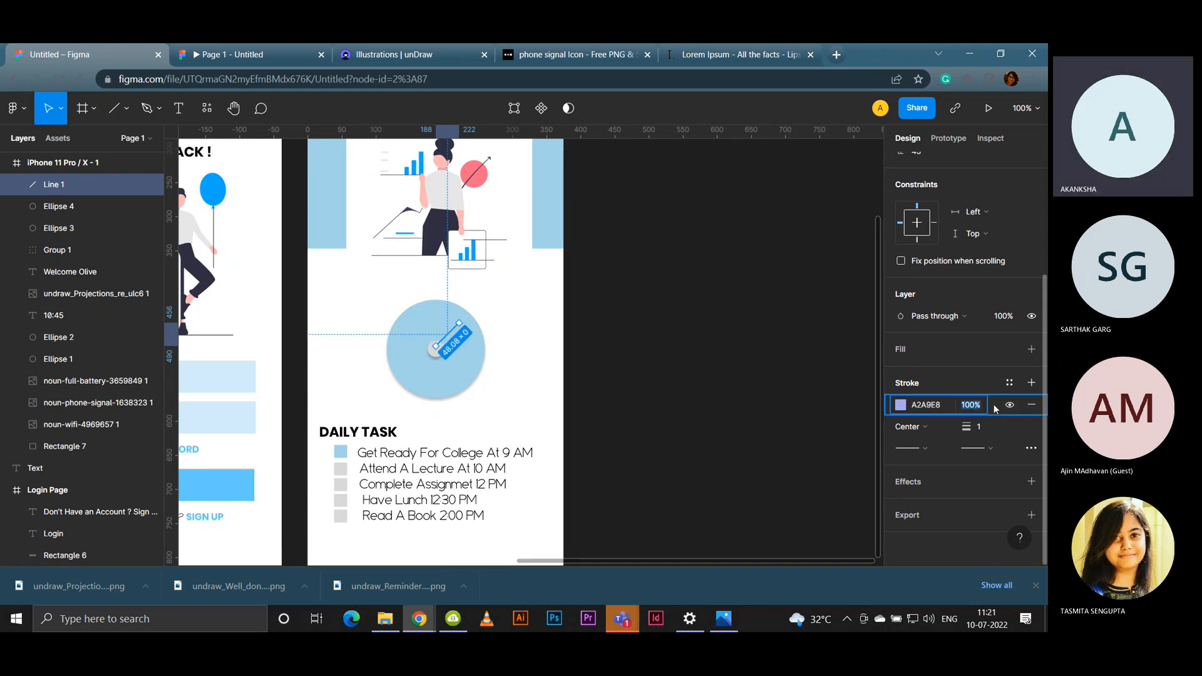
{"action": "left_click", "coordinate": [980, 408]}
{"action": "left_click", "coordinate": [980, 428]}
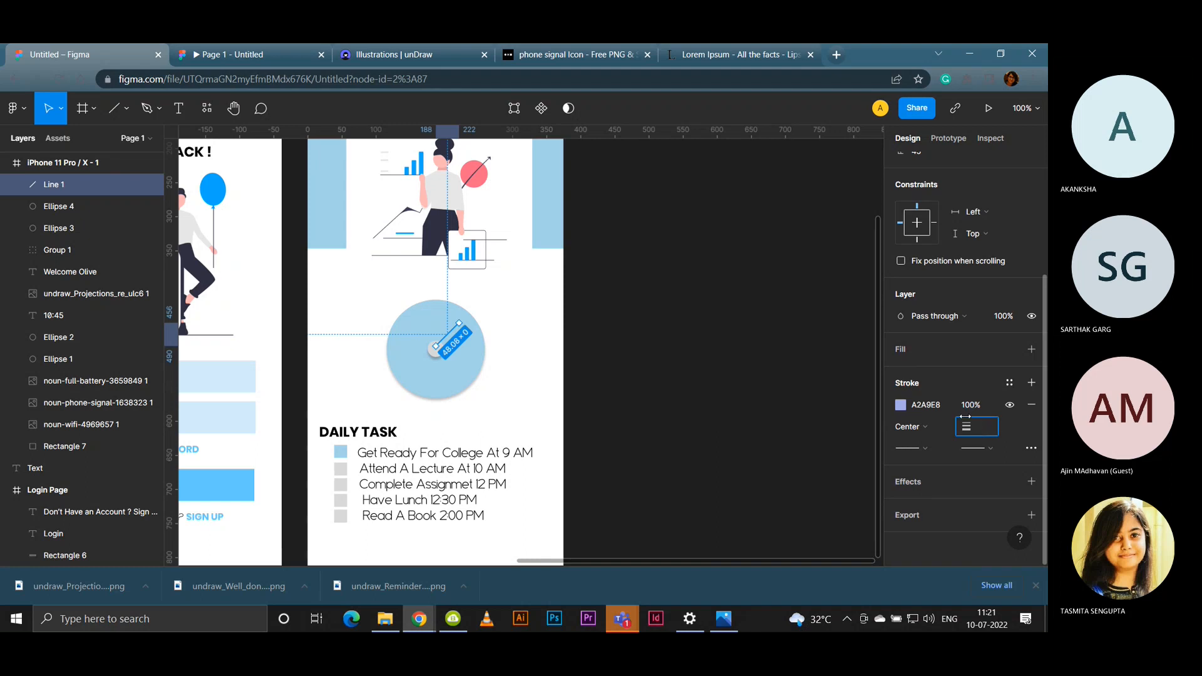
{"action": "key", "text": "Return"}
{"action": "left_click", "coordinate": [989, 428]}
{"action": "type", "text": "2"}
{"action": "key", "text": "Return"}
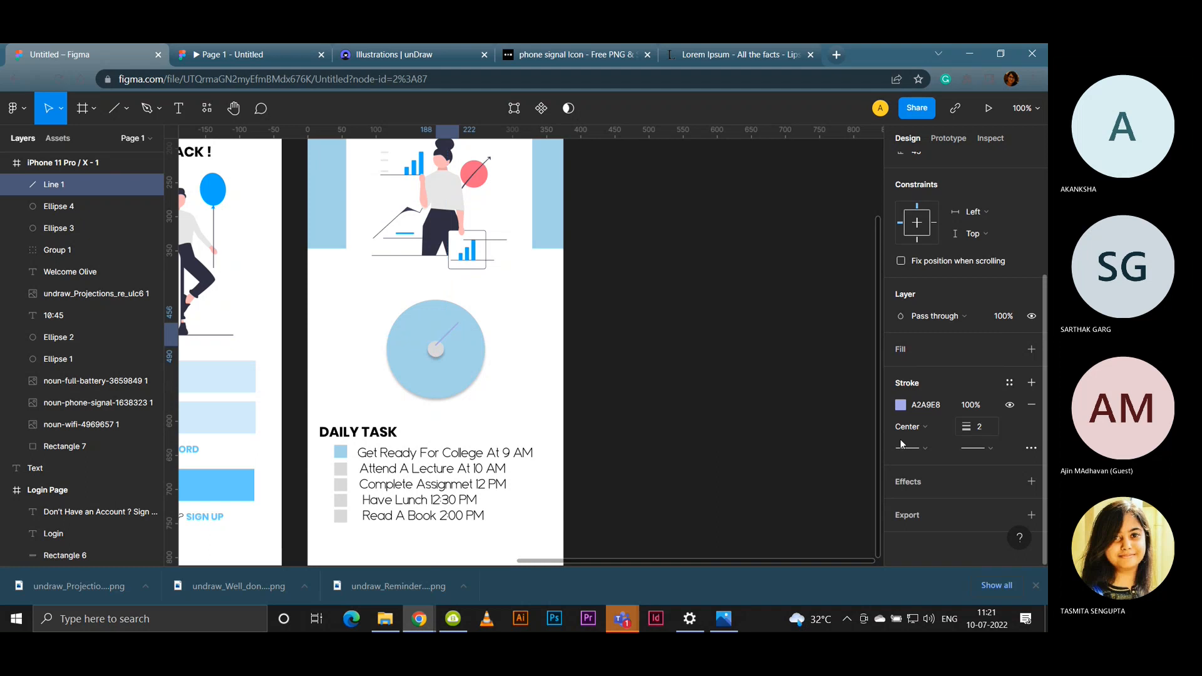
{"action": "left_click", "coordinate": [988, 428]}
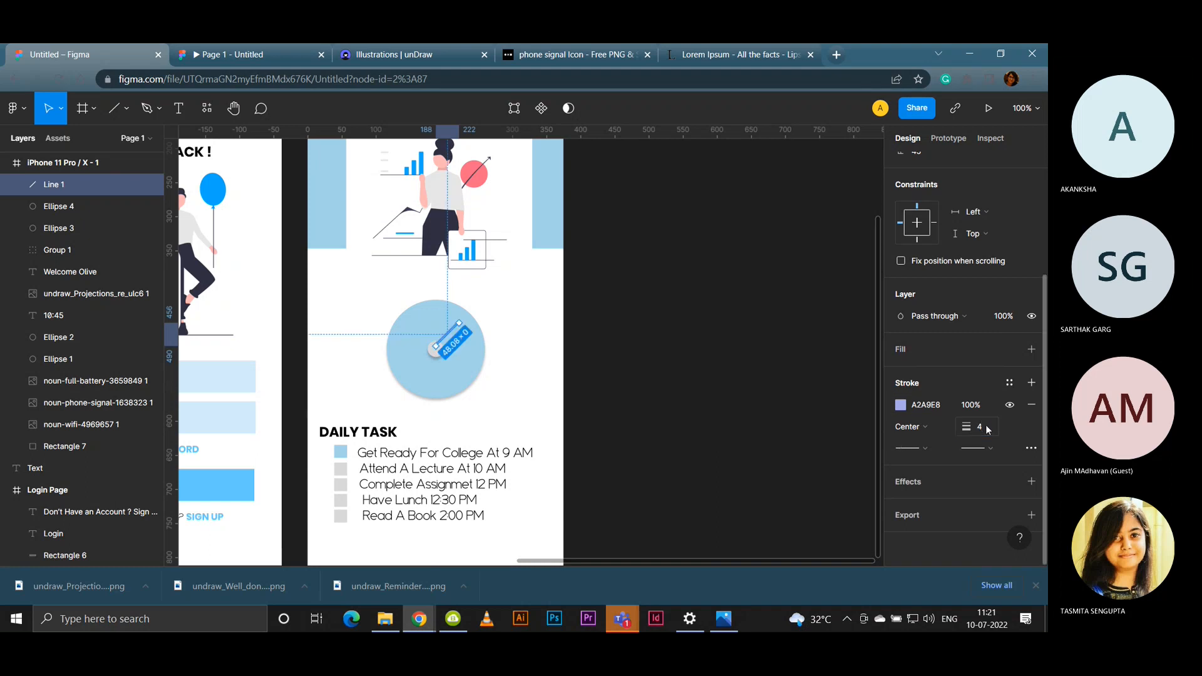
Step: Recolour the clock hand's stroke with the brighter blue 66CBFF sampled from the Login Page button
{"action": "double_click", "coordinate": [899, 407]}
{"action": "left_click", "coordinate": [900, 407]}
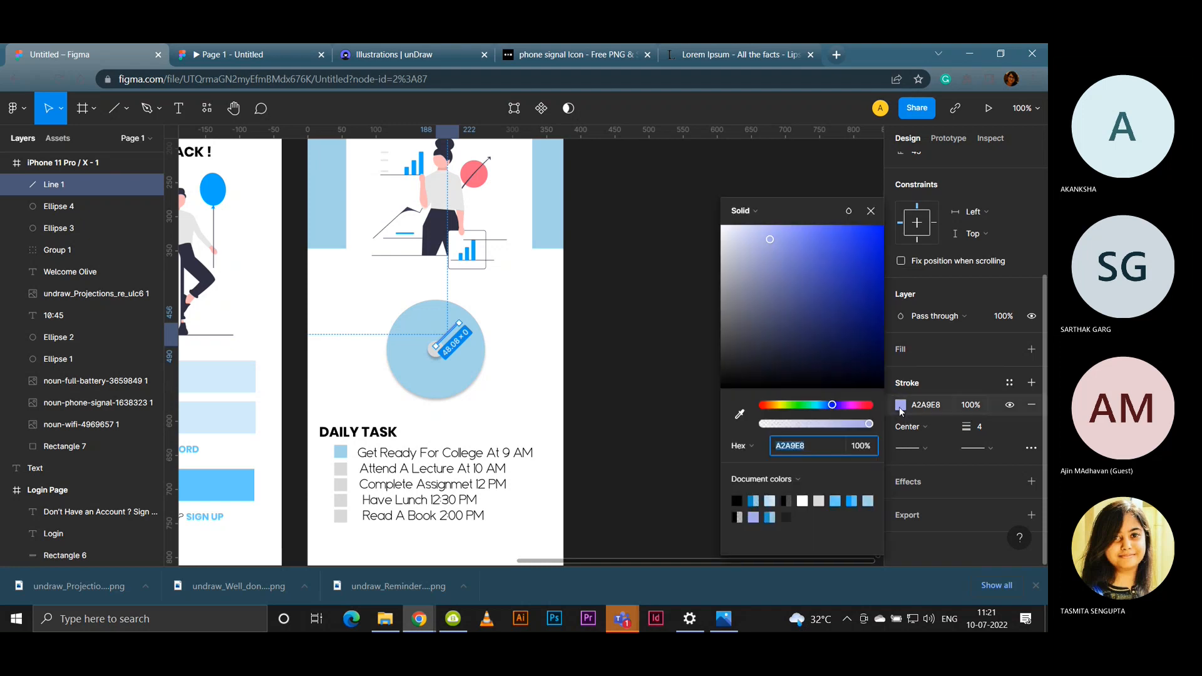
{"action": "left_click", "coordinate": [740, 414]}
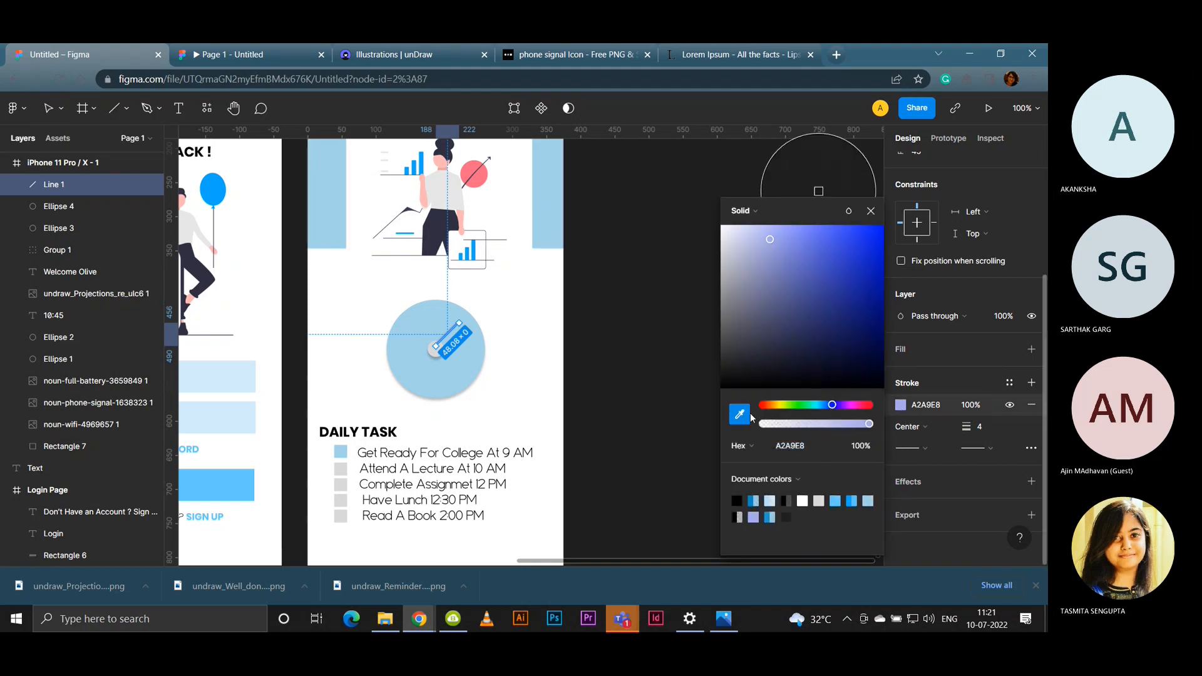
{"action": "left_click", "coordinate": [559, 217]}
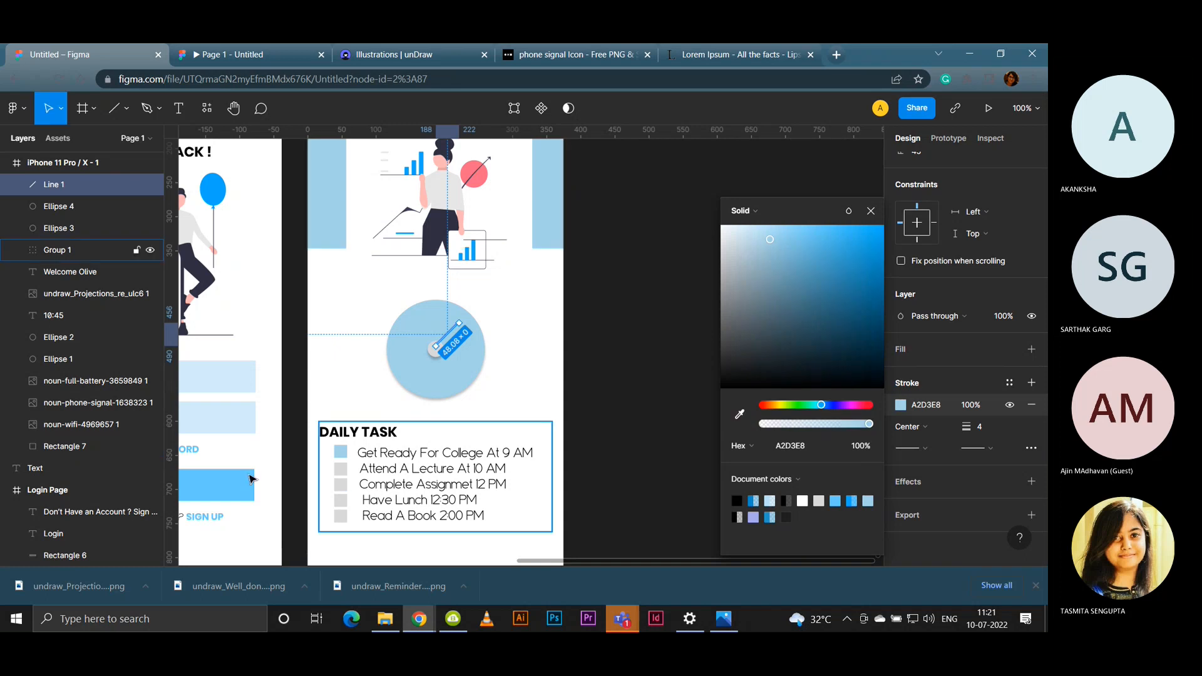
{"action": "left_click", "coordinate": [224, 492]}
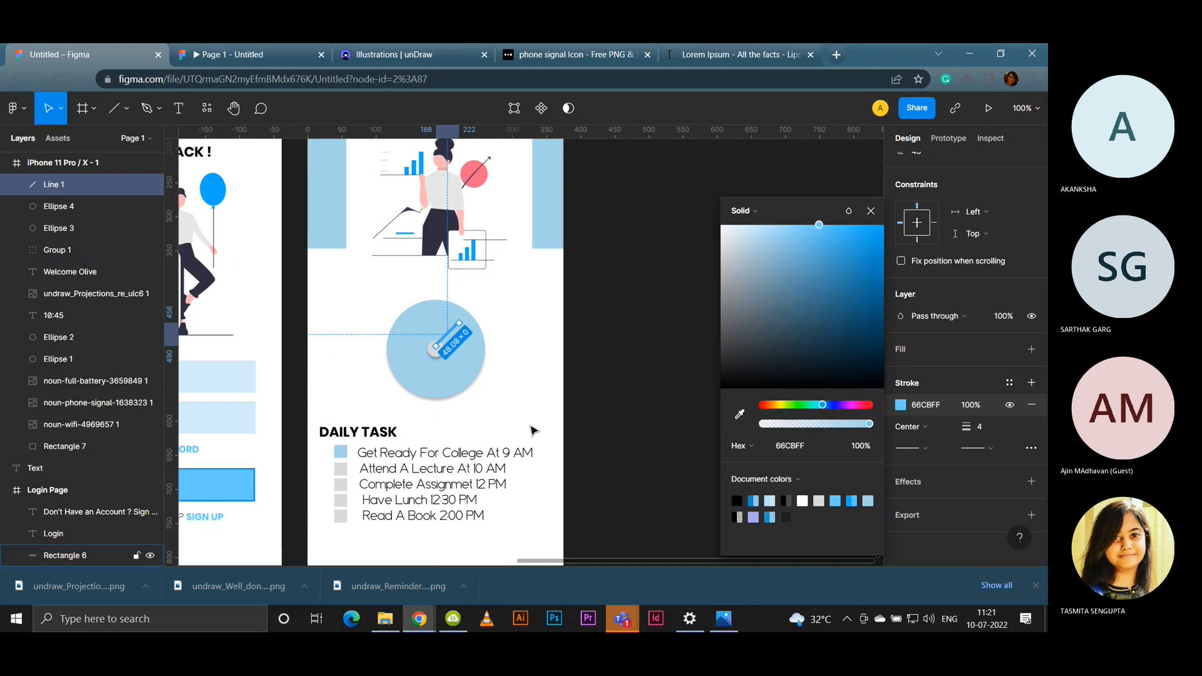
{"action": "left_click", "coordinate": [637, 356]}
Step: Nudge the clock hand slightly down and to the right, and set its stroke colour to the dark blue 00305C
{"action": "left_click", "coordinate": [462, 336]}
{"action": "left_click_drag", "start_coordinate": [462, 335], "coordinate": [458, 336]}
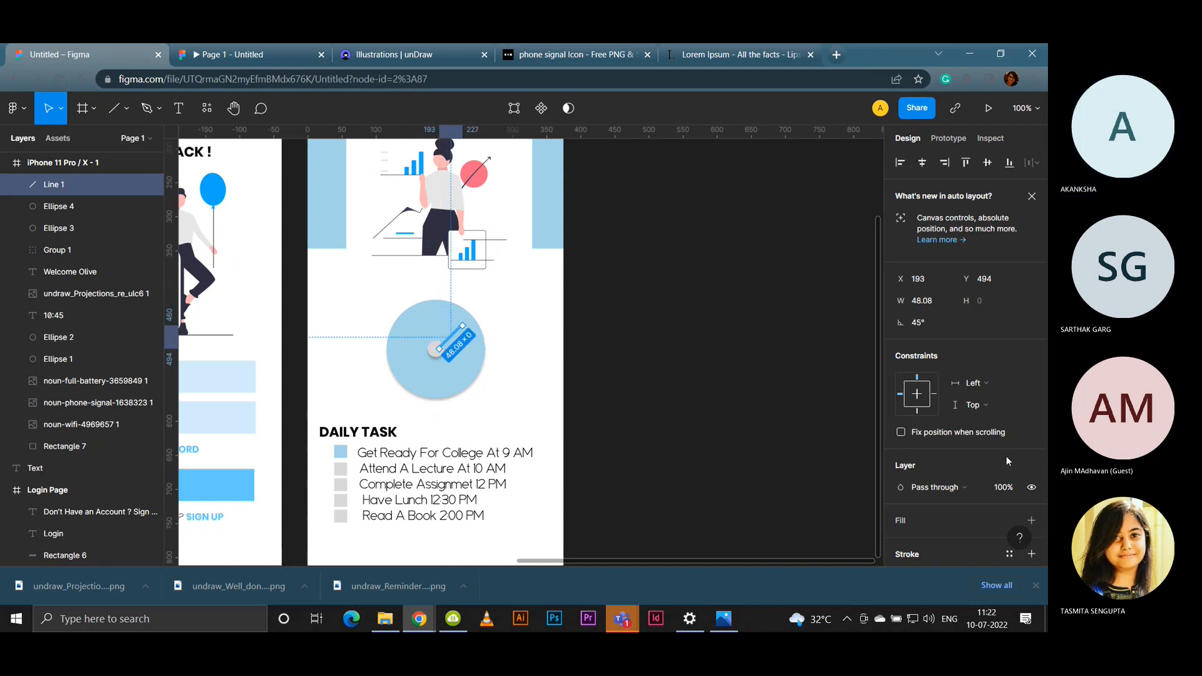
{"action": "scroll", "coordinate": [1031, 376], "scroll_direction": "down", "scroll_amount": 3}
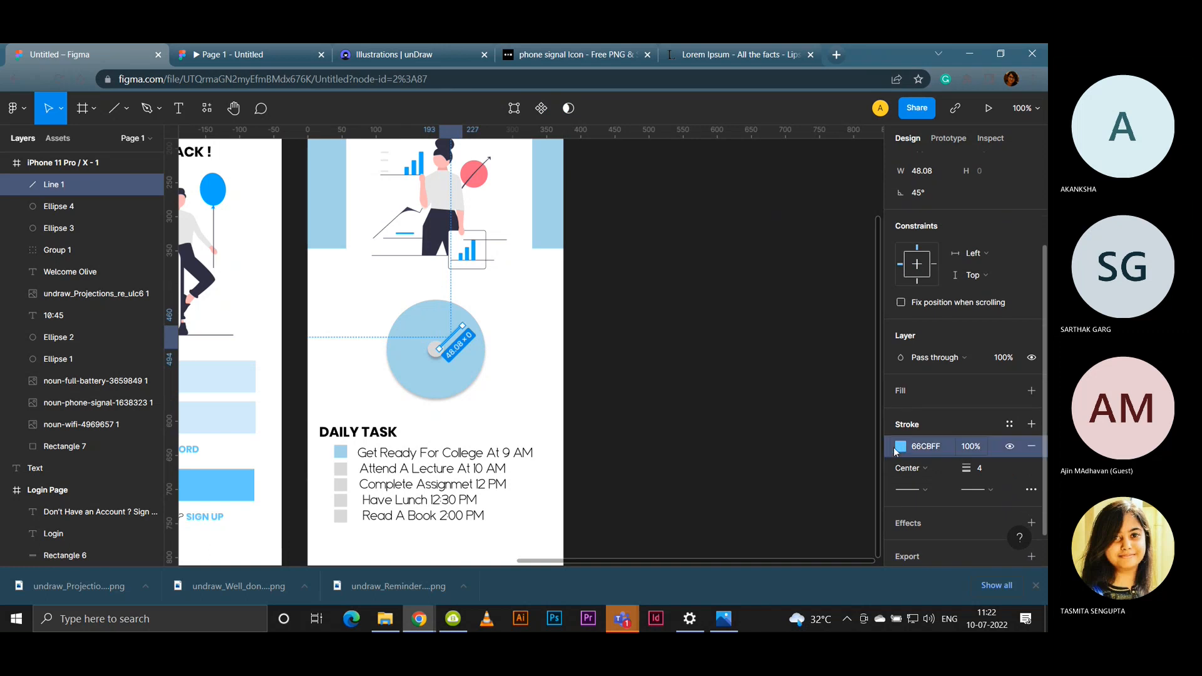
{"action": "left_click", "coordinate": [902, 447]}
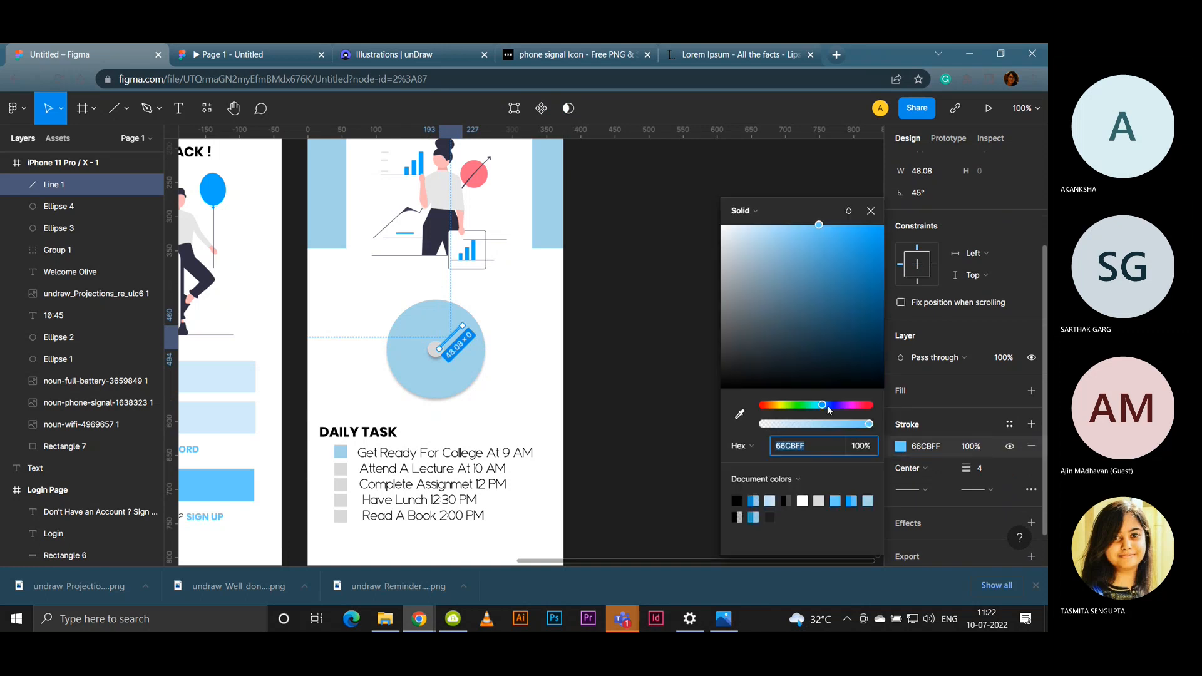
{"action": "left_click_drag", "start_coordinate": [825, 405], "coordinate": [828, 404]}
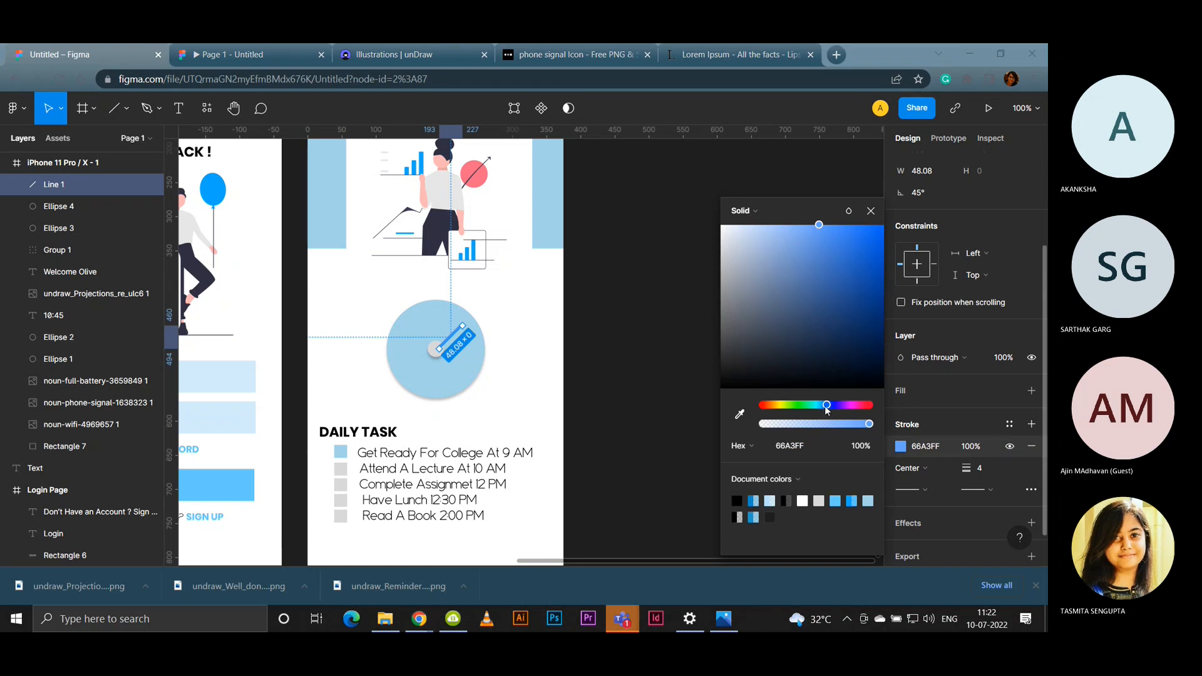
{"action": "left_click_drag", "start_coordinate": [826, 406], "coordinate": [825, 406]}
{"action": "left_click_drag", "start_coordinate": [827, 227], "coordinate": [885, 334]}
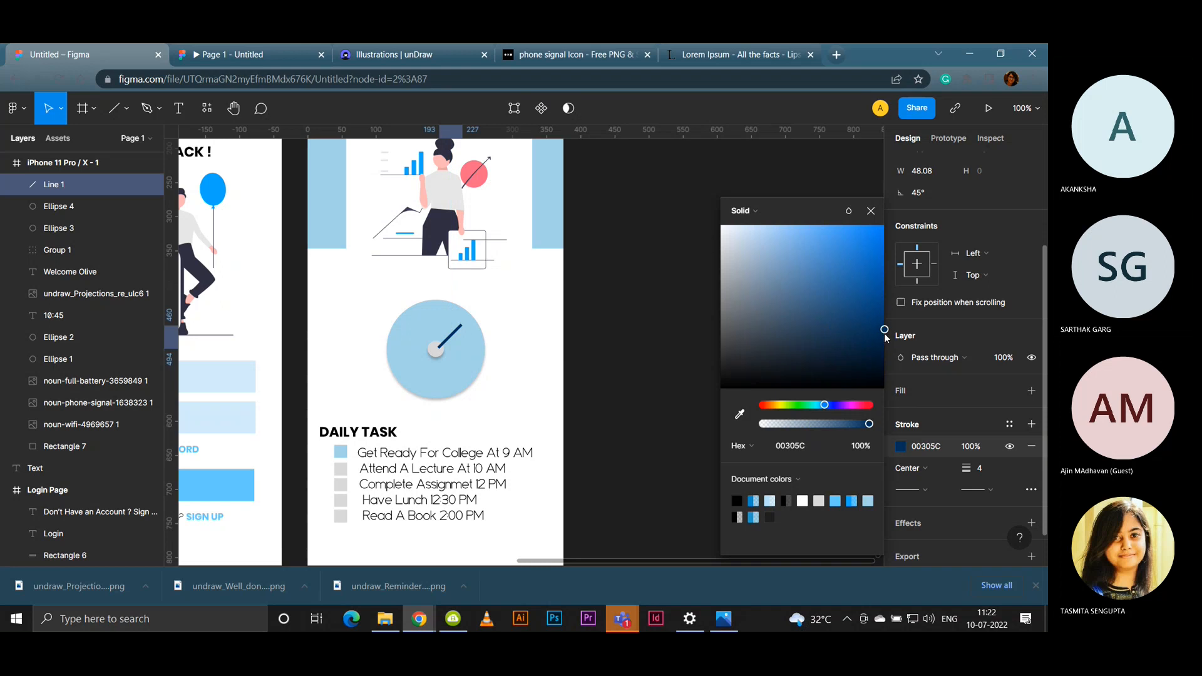
{"action": "left_click", "coordinate": [594, 377]}
Step: Duplicate the clock hand to the lower left of the clock's centre and shift the original so its inner end meets the copy
{"action": "left_click_drag", "start_coordinate": [457, 337], "coordinate": [431, 363]}
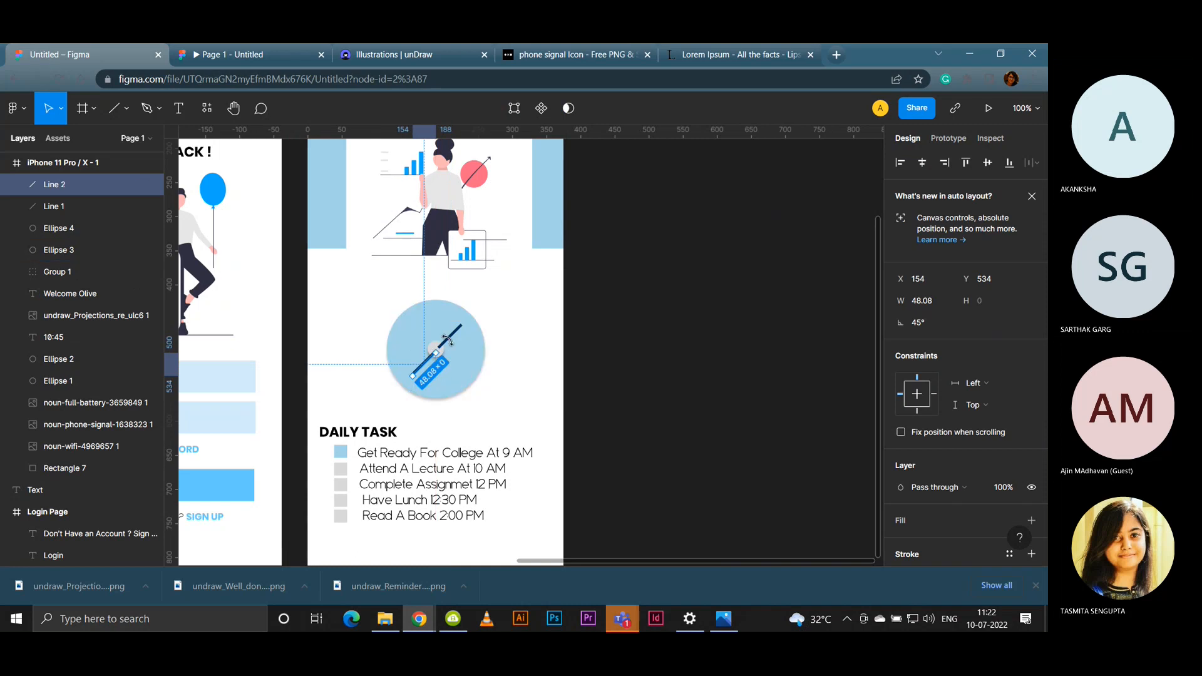
{"action": "left_click_drag", "start_coordinate": [457, 339], "coordinate": [456, 342]}
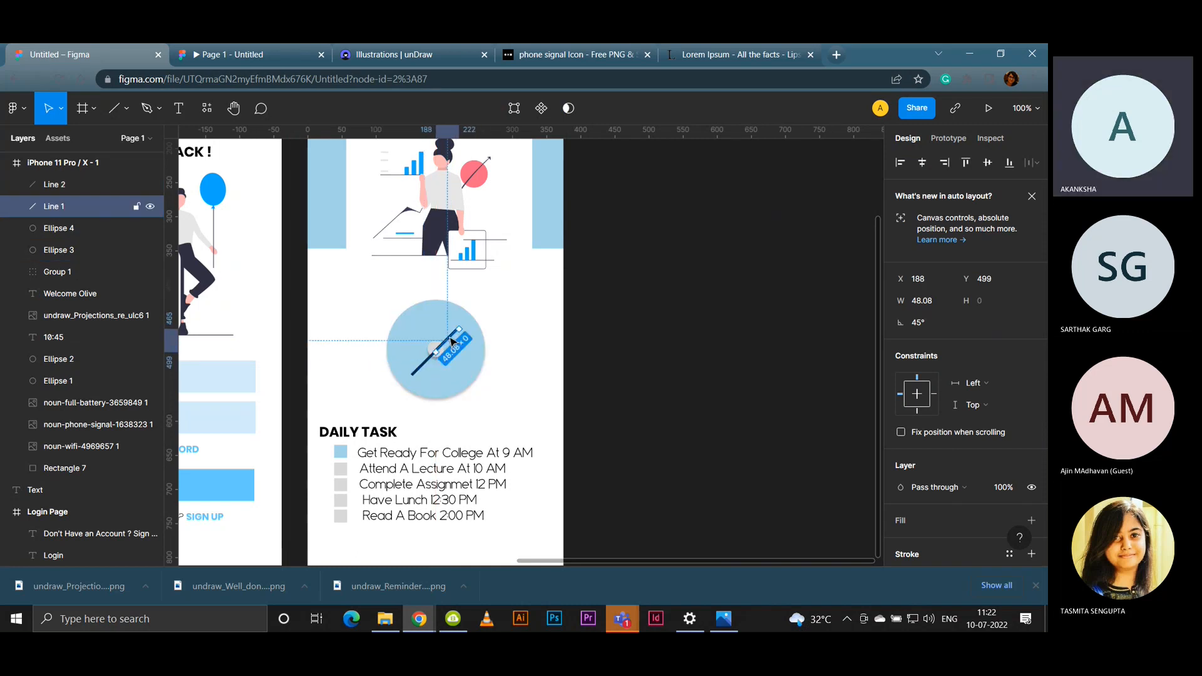
Step: Swing the outer end of the lower clock hand so it points almost straight down at about 85°, with a length of about 49
{"action": "left_click", "coordinate": [420, 372]}
{"action": "left_click_drag", "start_coordinate": [413, 376], "coordinate": [423, 384]}
{"action": "left_click", "coordinate": [612, 376]}
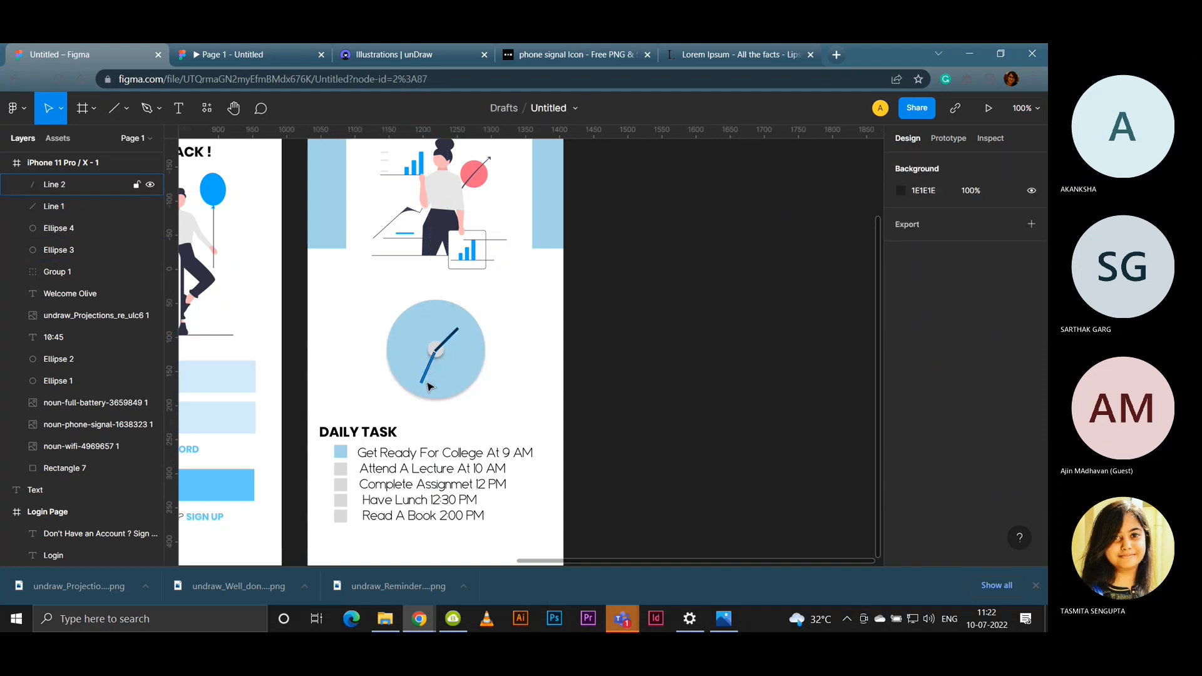
{"action": "left_click", "coordinate": [428, 387]}
{"action": "left_click_drag", "start_coordinate": [431, 392], "coordinate": [436, 395]}
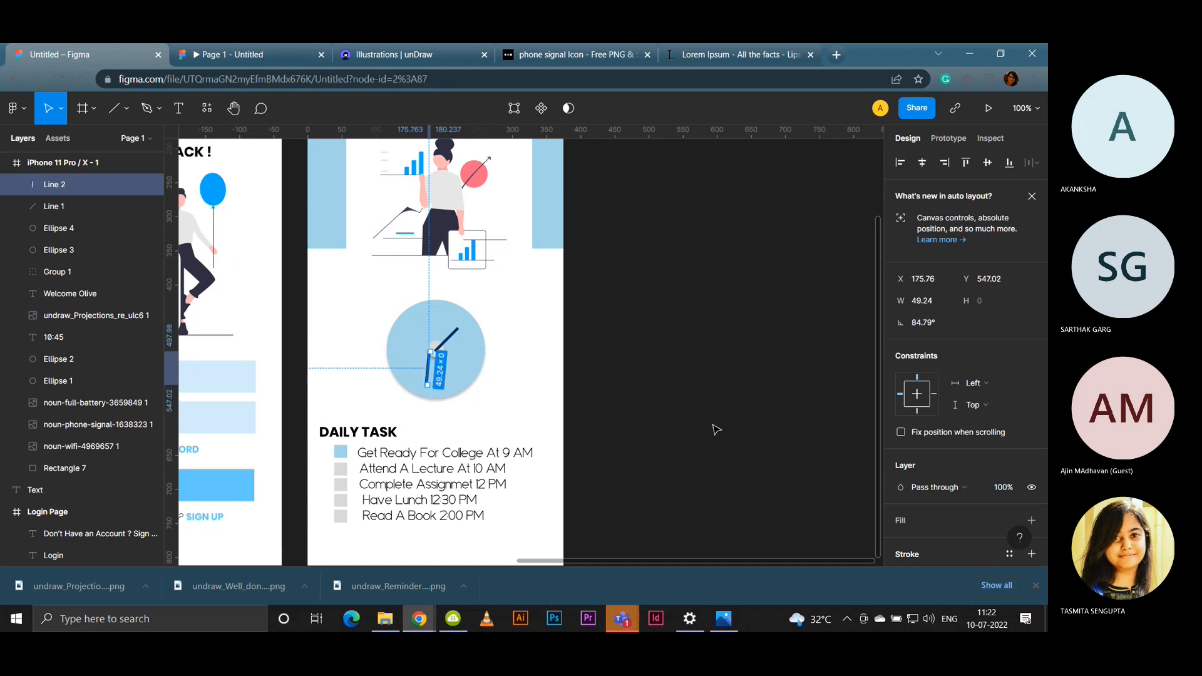
Step: Move the lower clock hand up and to the right so its inner end meets the other hand at the clock's centre
{"action": "left_click", "coordinate": [601, 391]}
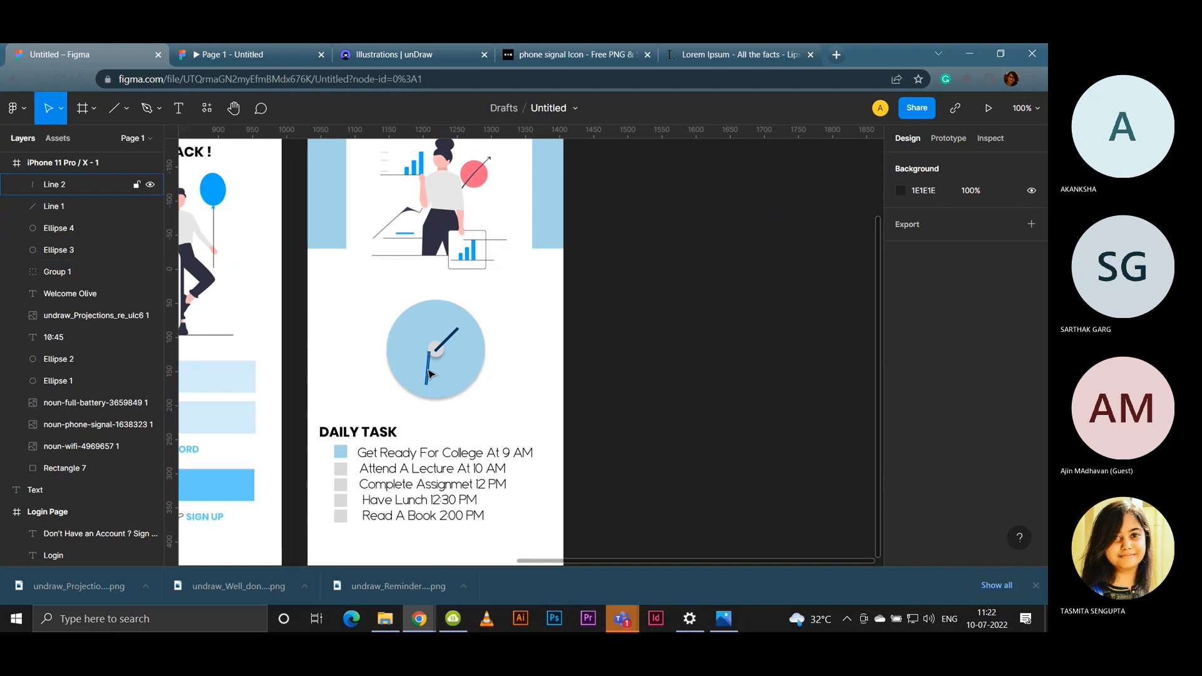
{"action": "left_click", "coordinate": [433, 374]}
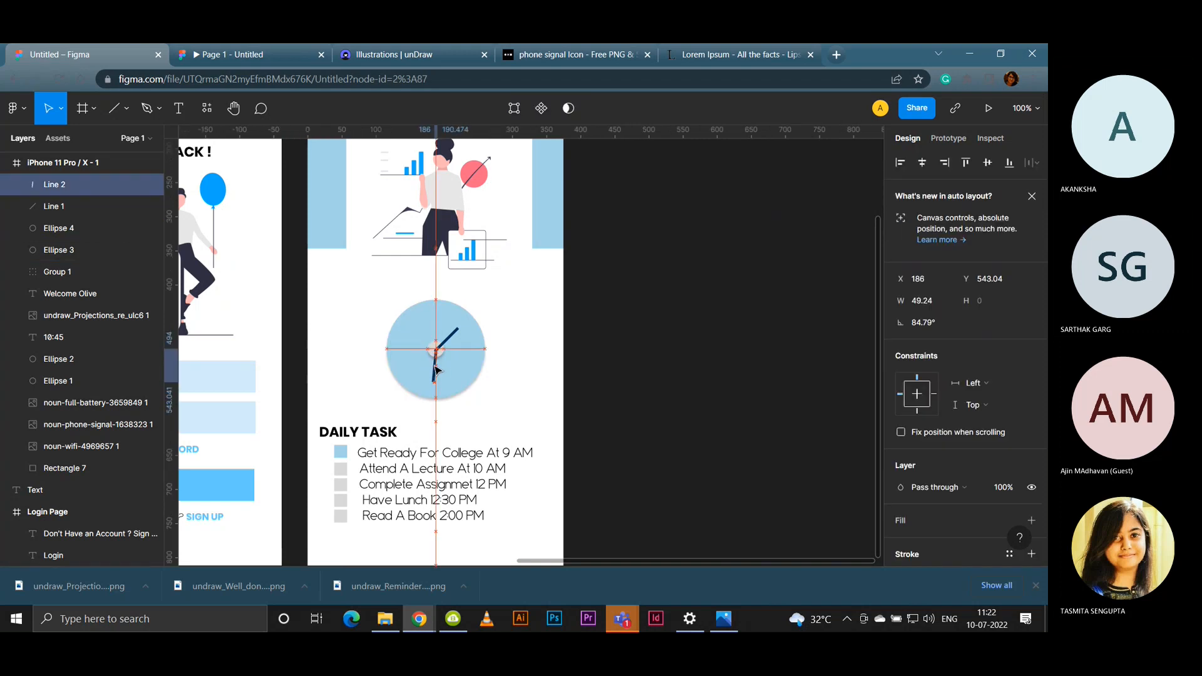
{"action": "left_click", "coordinate": [666, 407]}
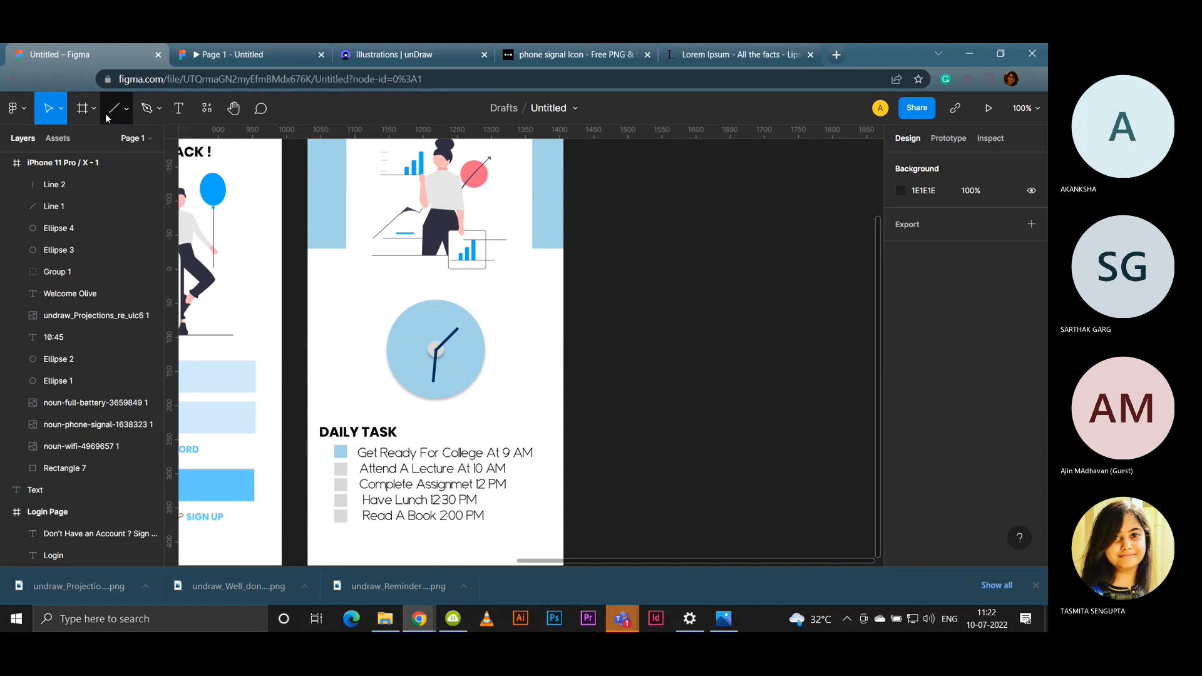
Step: Duplicate the upper clock hand as a third hand angled at about 132° toward the upper left, with a stroke weight of 2
{"action": "left_click", "coordinate": [447, 341]}
{"action": "mouse_move", "coordinate": [447, 341]}
{"action": "left_mouse_down", "text": "alt"}
{"action": "mouse_move", "coordinate": [435, 332]}
{"action": "mouse_move", "coordinate": [432, 356]}
{"action": "mouse_move", "coordinate": [474, 371]}
{"action": "mouse_move", "coordinate": [431, 344]}
{"action": "left_mouse_up", "text": "alt"}
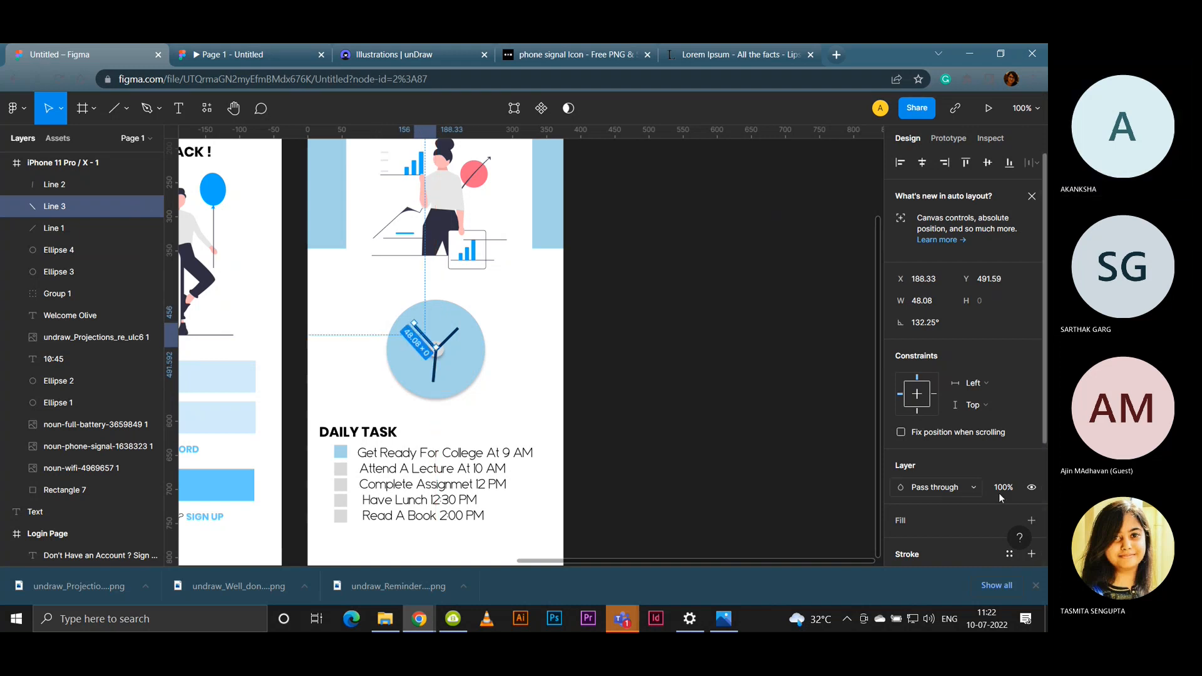
{"action": "scroll", "coordinate": [1041, 491], "scroll_direction": "down", "scroll_amount": 2}
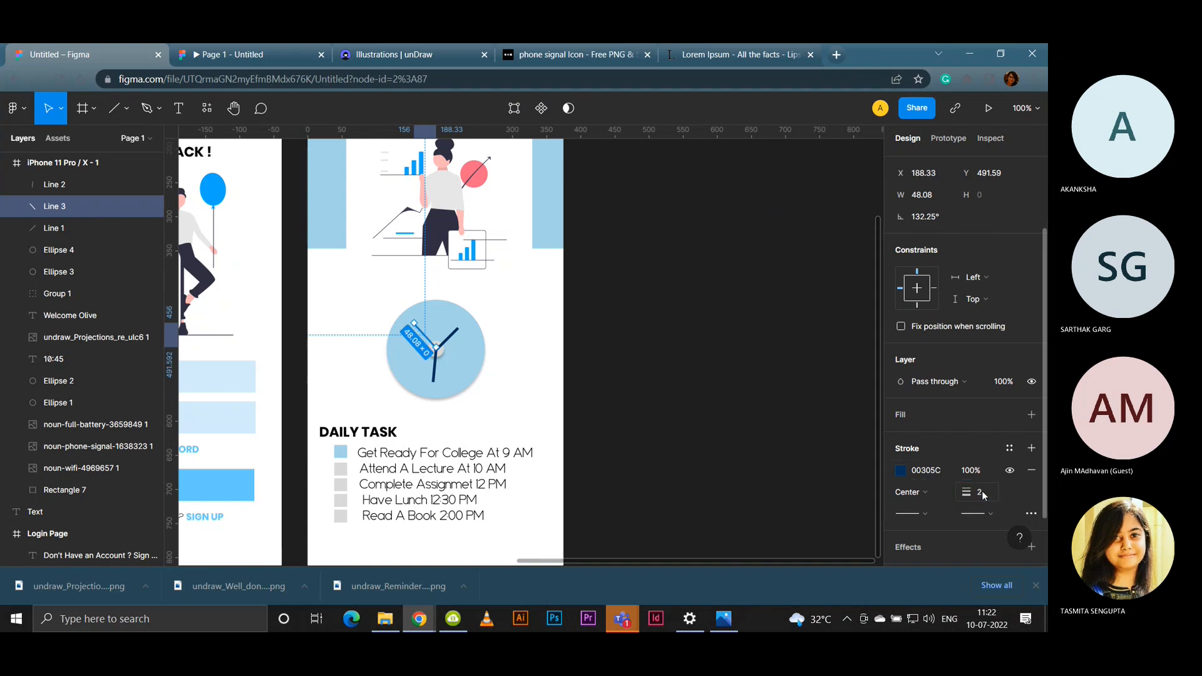
{"action": "left_click", "coordinate": [652, 410]}
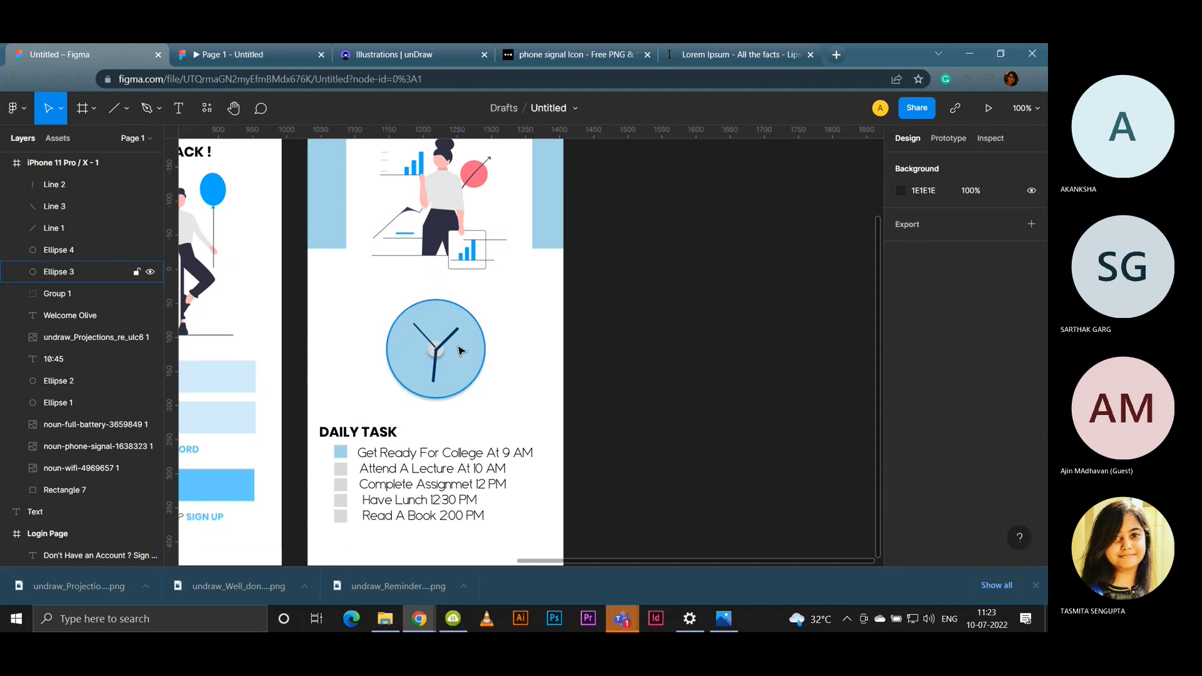
Step: Shift the thin third hand slightly down and to the right so its inner end meets the other two hands
{"action": "key", "text": "ctrl+plus"}
{"action": "key", "text": "ctrl+plus"}
{"action": "left_click_drag", "start_coordinate": [372, 363], "coordinate": [646, 328]}
{"action": "left_click_drag", "start_coordinate": [405, 288], "coordinate": [408, 301]}
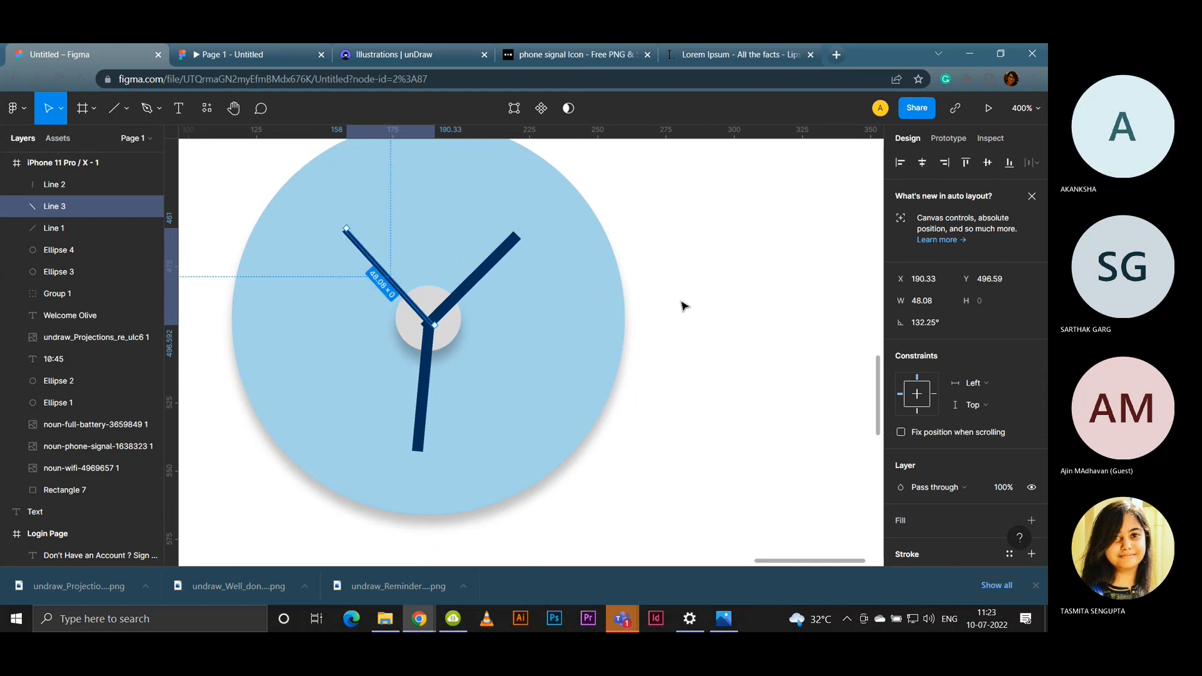
{"action": "key", "text": "shift+0"}
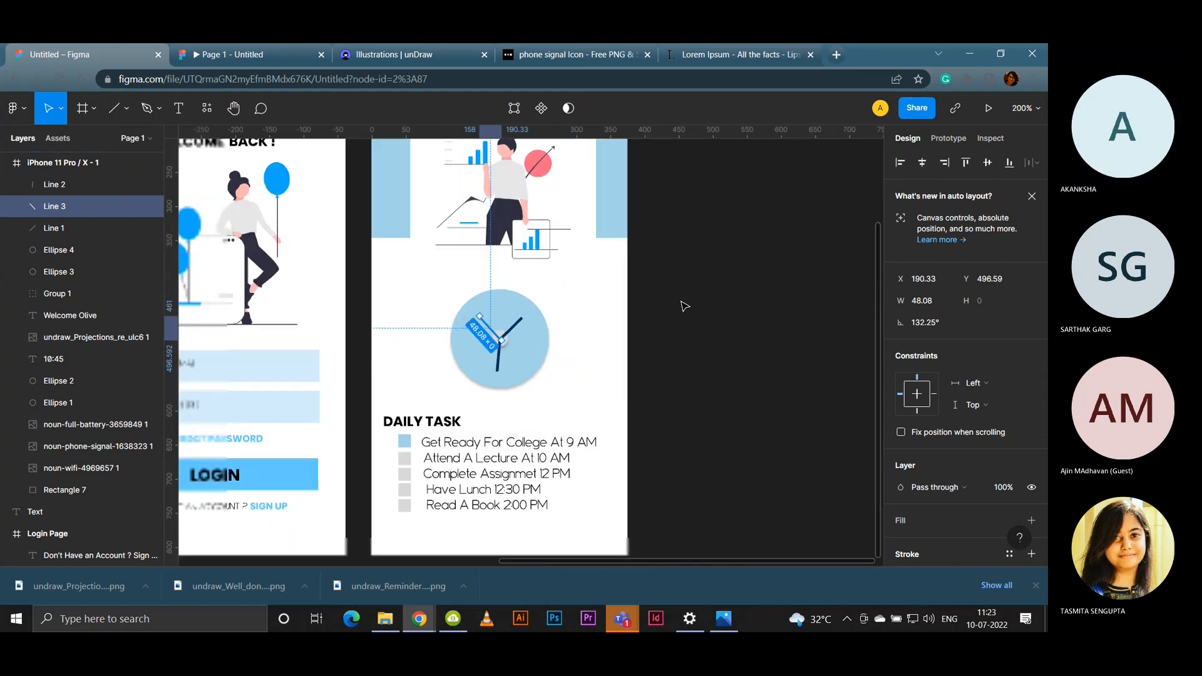
{"action": "left_click", "coordinate": [713, 375]}
{"action": "left_click_drag", "start_coordinate": [712, 374], "coordinate": [714, 378]}
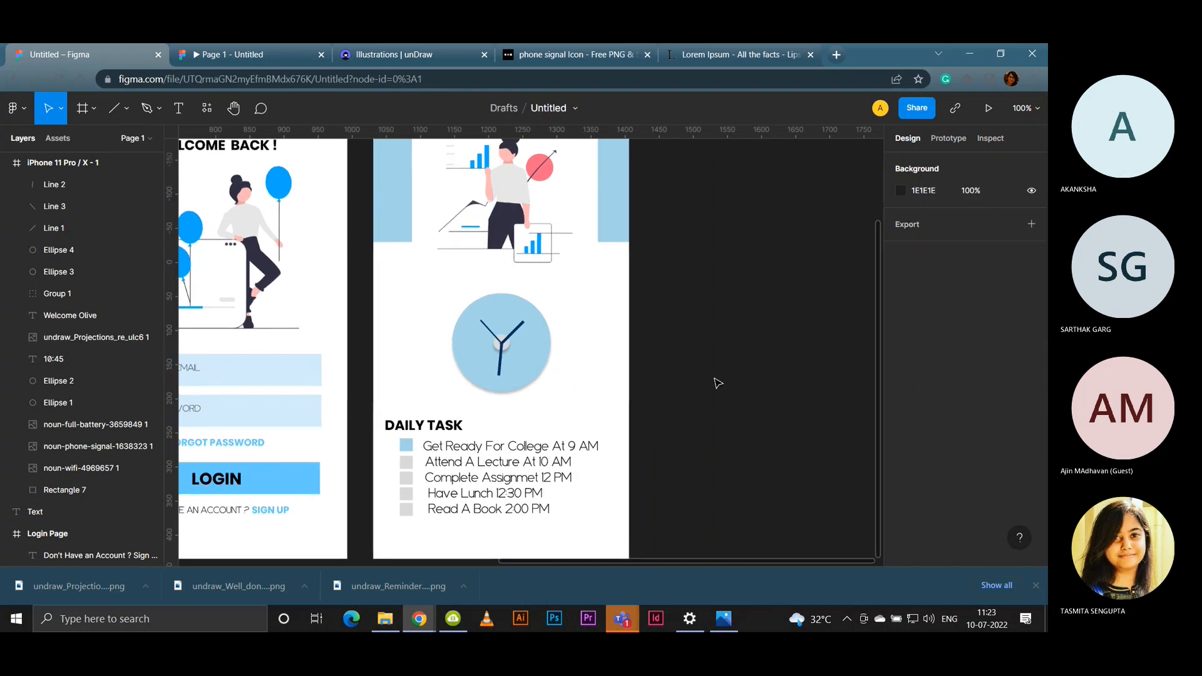
Step: Check the three-handed clock on the welcome screen in the prototype preview and return to the design file
{"action": "key", "text": "minus"}
{"action": "scroll", "coordinate": [717, 401], "scroll_direction": "up", "scroll_amount": 1}
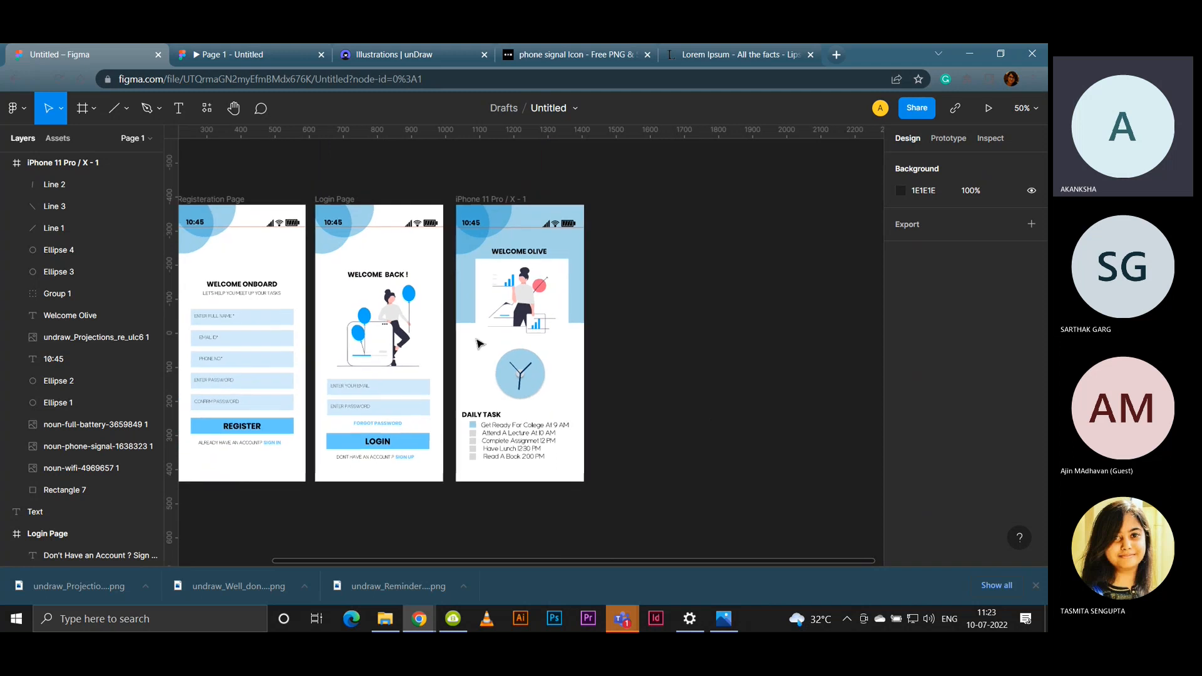
{"action": "left_click", "coordinate": [231, 55]}
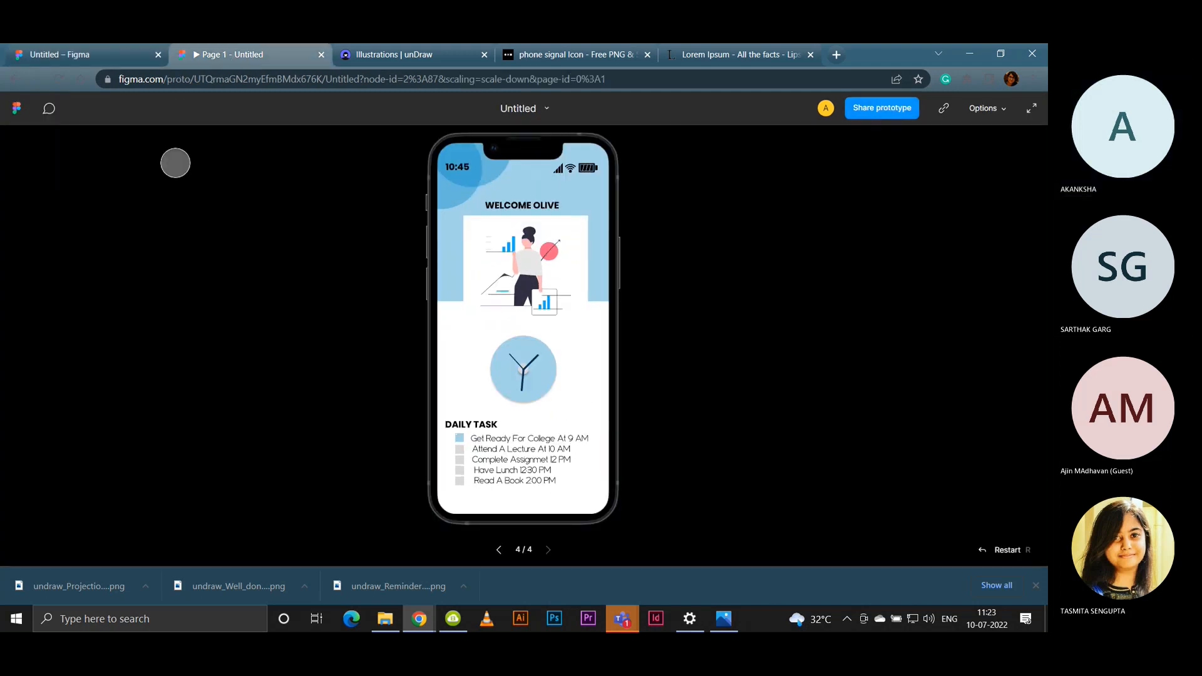
{"action": "left_click", "coordinate": [99, 56]}
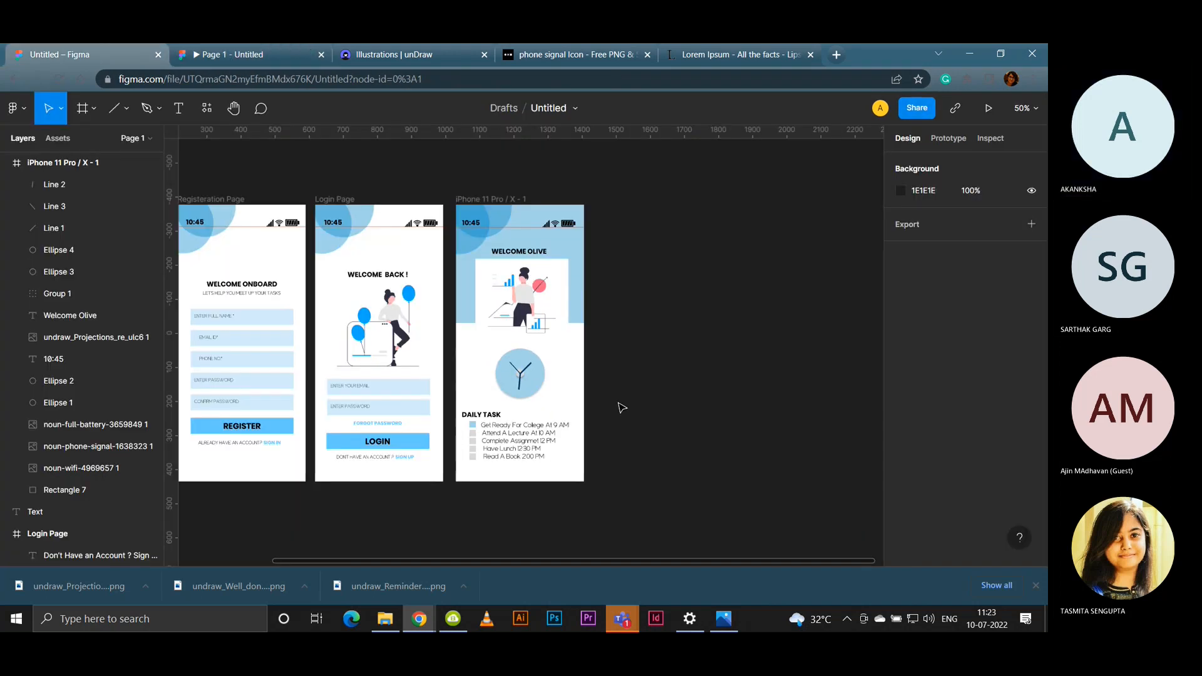
Step: Shorten the thick upper-right clock hand by pulling its outer end in toward the clock's centre at the same angle
{"action": "key", "text": "plus"}
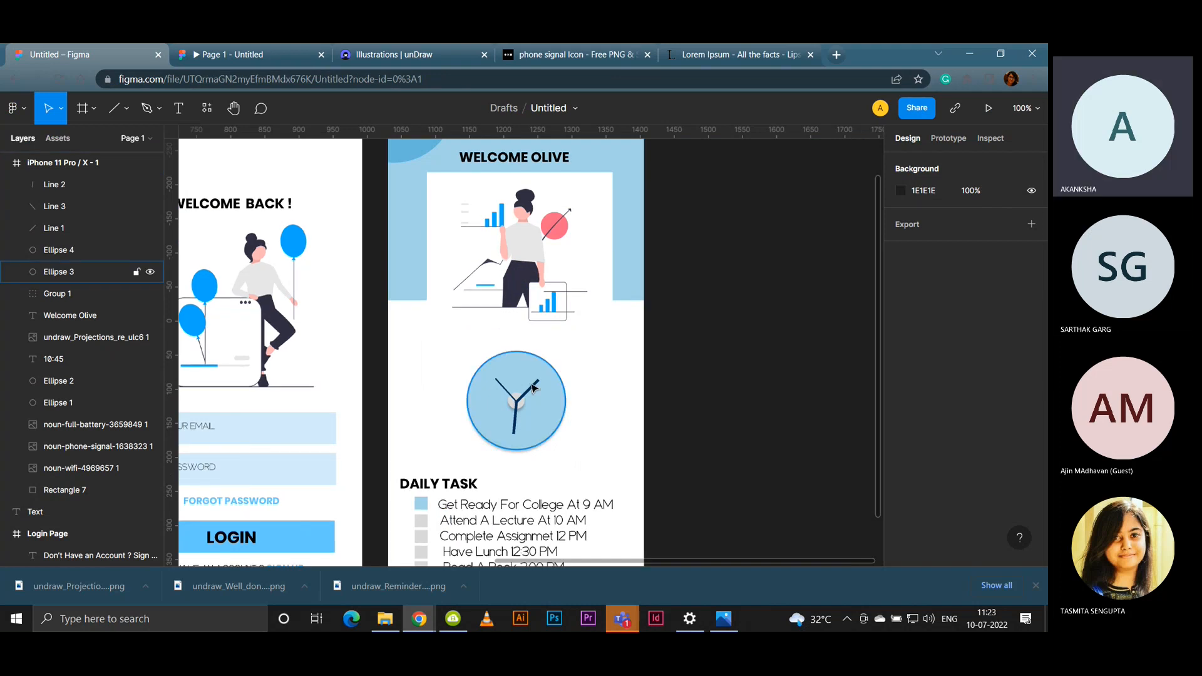
{"action": "left_click", "coordinate": [534, 389]}
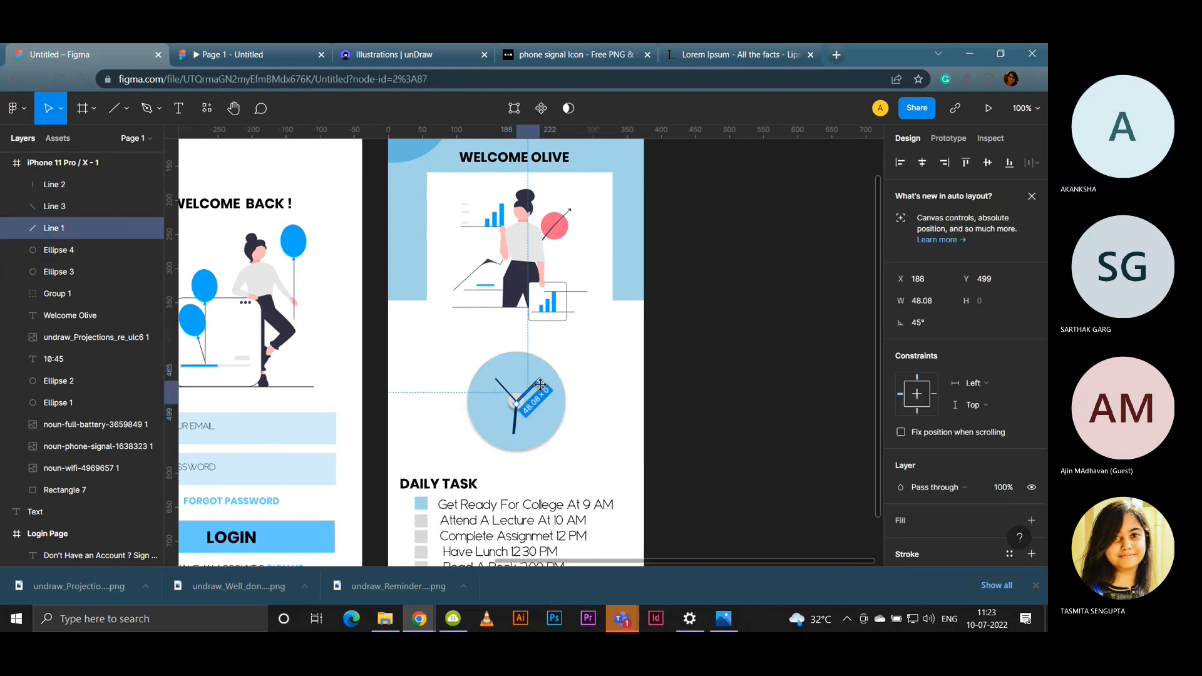
{"action": "key", "text": "plus"}
{"action": "key", "text": "plus"}
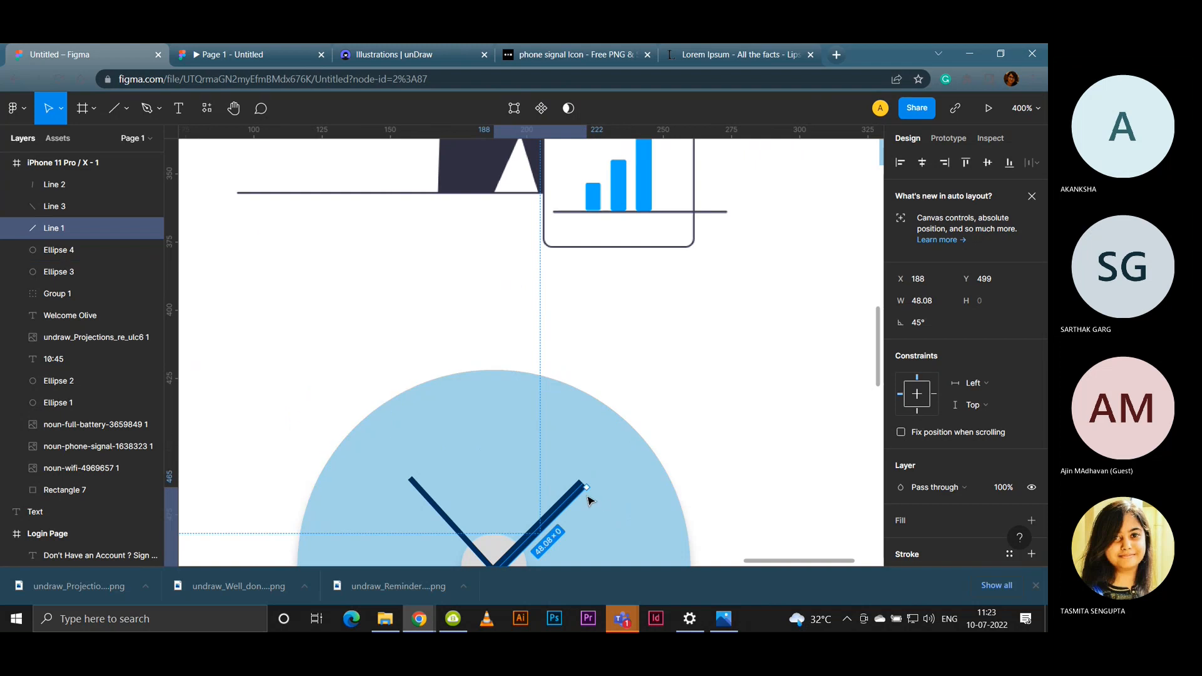
{"action": "left_click_drag", "start_coordinate": [586, 486], "coordinate": [569, 506]}
{"action": "left_click", "coordinate": [751, 484]}
{"action": "left_click_drag", "start_coordinate": [718, 408], "coordinate": [684, 329]}
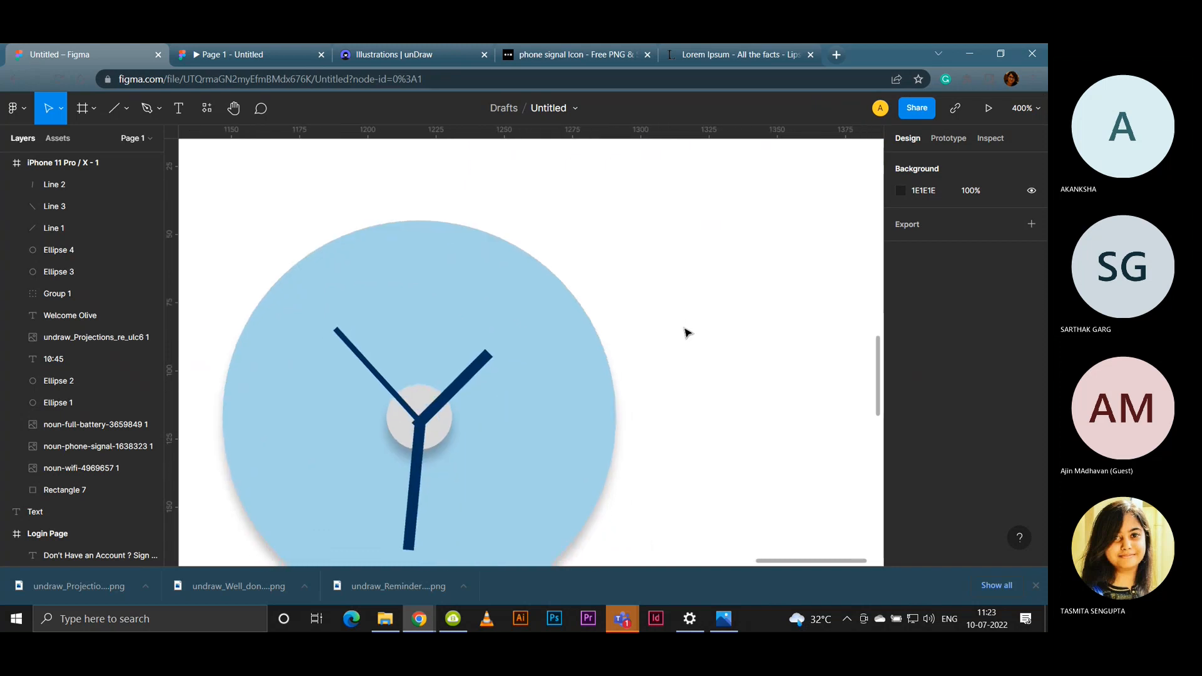
{"action": "key", "text": "minus"}
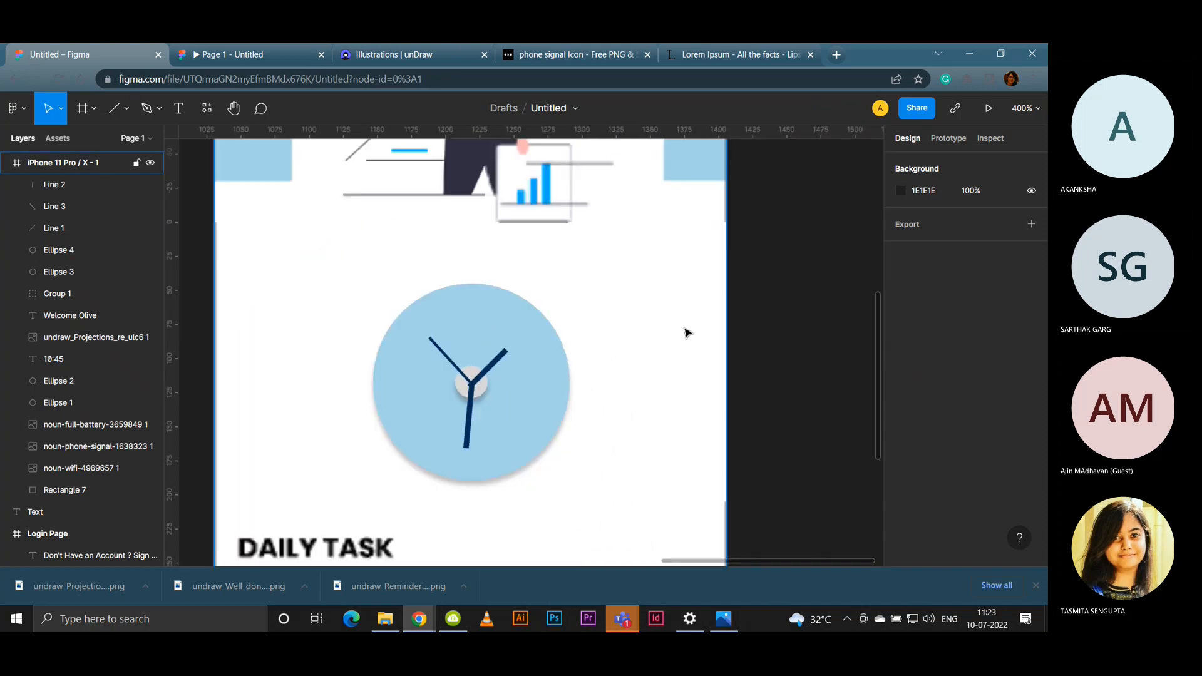
{"action": "key", "text": "minus"}
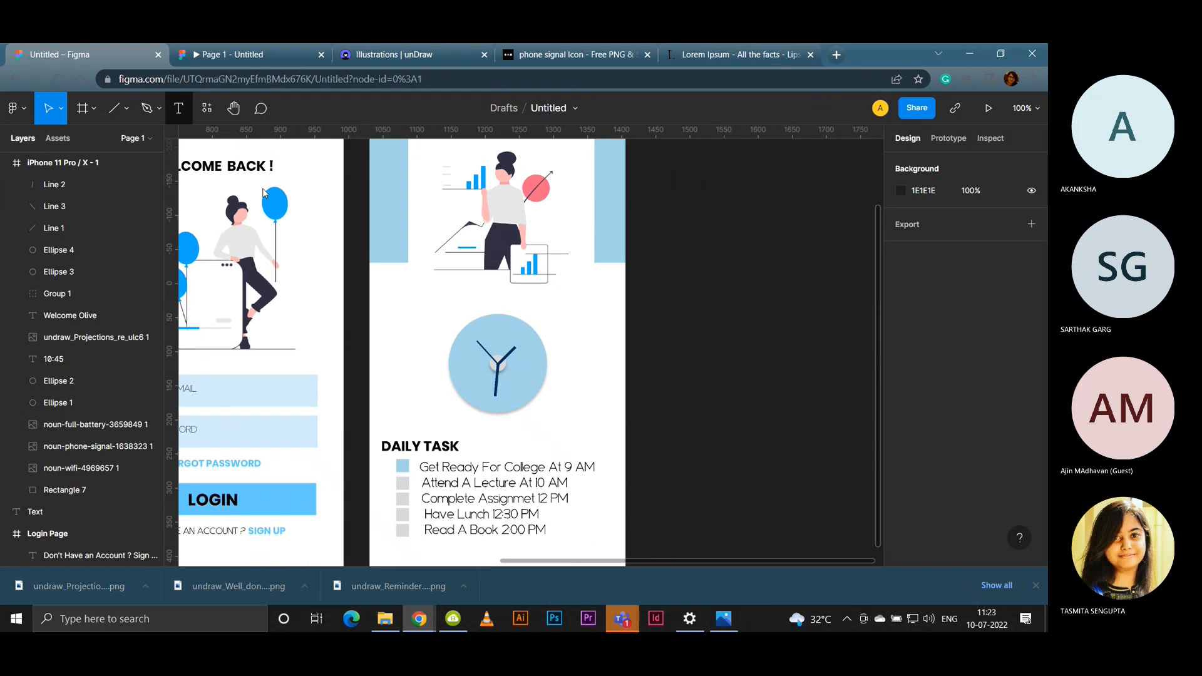
Step: Add the text 12 at the top of the clock face and place a copy of it at the 3 o'clock position
{"action": "left_click", "coordinate": [179, 107]}
{"action": "left_click", "coordinate": [411, 305]}
{"action": "type", "text": "12"}
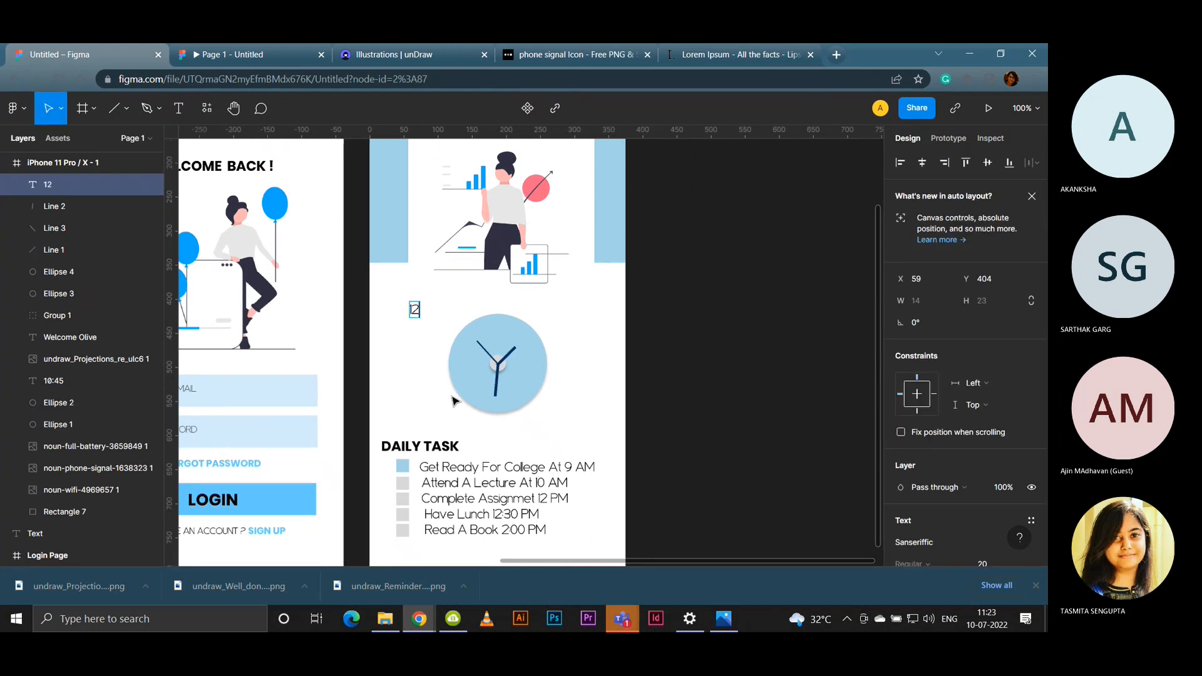
{"action": "key", "text": "Escape"}
{"action": "left_click_drag", "start_coordinate": [416, 319], "coordinate": [539, 372]}
{"action": "left_click", "coordinate": [656, 403]}
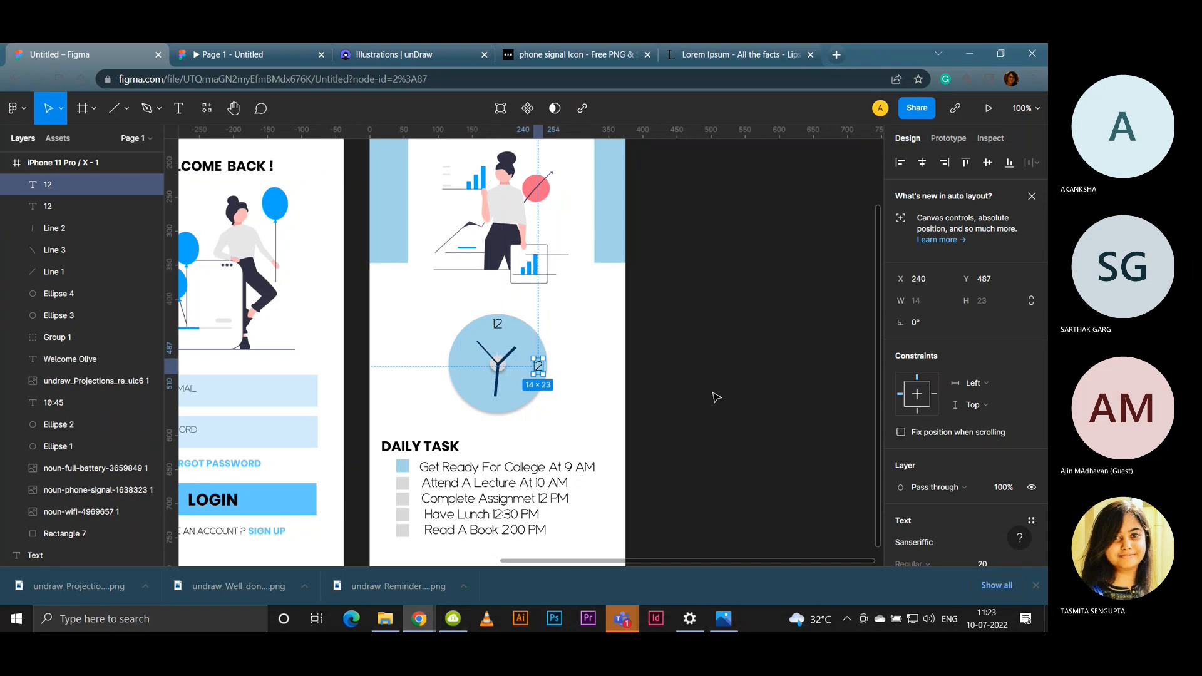
Step: Change the copied number at the clock's 3 o'clock position to 3
{"action": "double_click", "coordinate": [541, 366]}
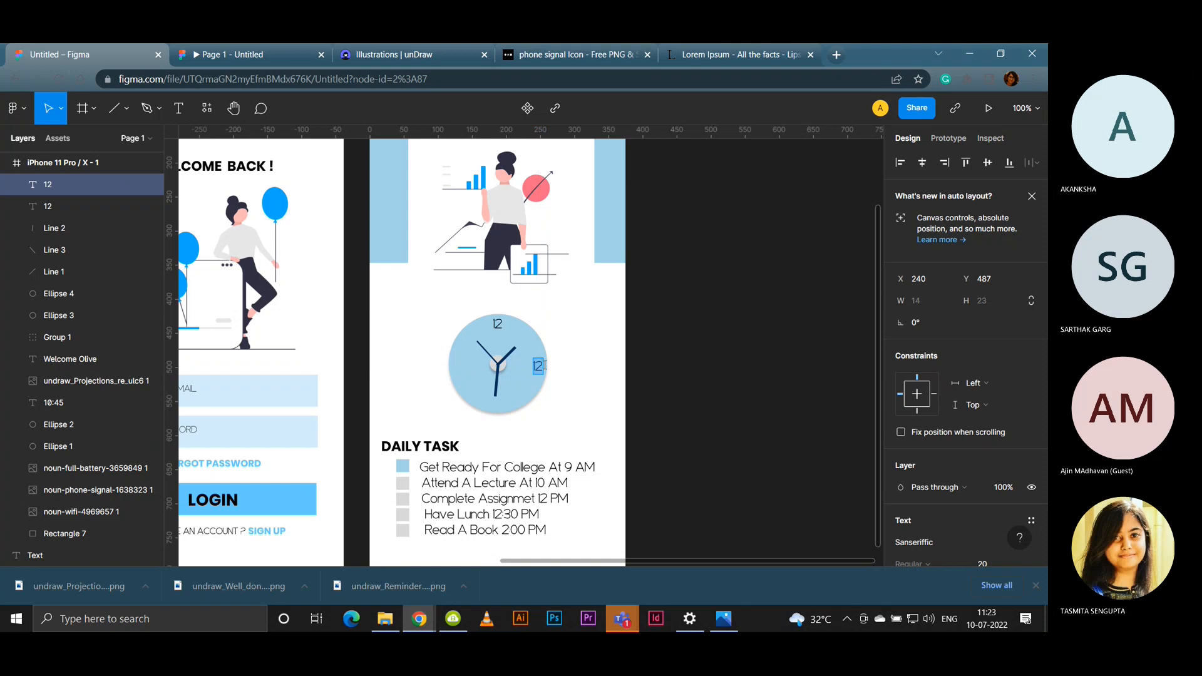
{"action": "key", "text": "BackSpace"}
{"action": "type", "text": "3"}
{"action": "key", "text": "Escape"}
Step: Duplicate the 3 to the bottom of the clock face, nudge the copy up to Y 544 and change its text to 6
{"action": "left_click_drag", "start_coordinate": [542, 370], "coordinate": [504, 413]}
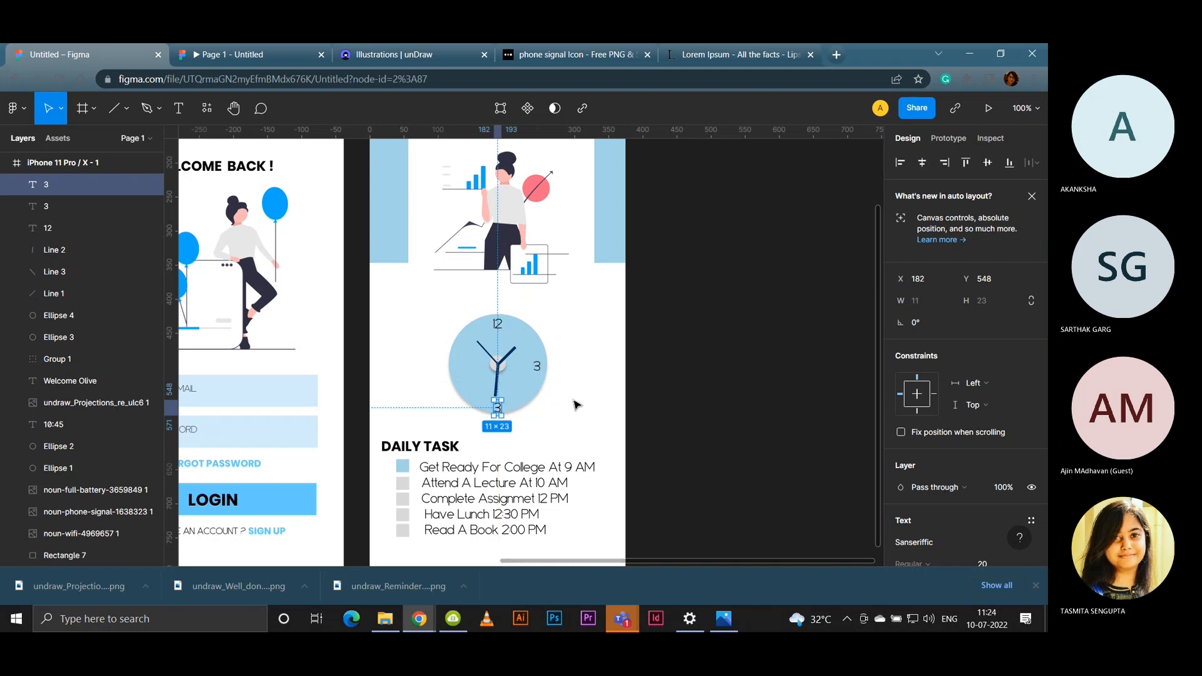
{"action": "key", "text": "Up"}
{"action": "key", "text": "Up"}
{"action": "key", "text": "Up"}
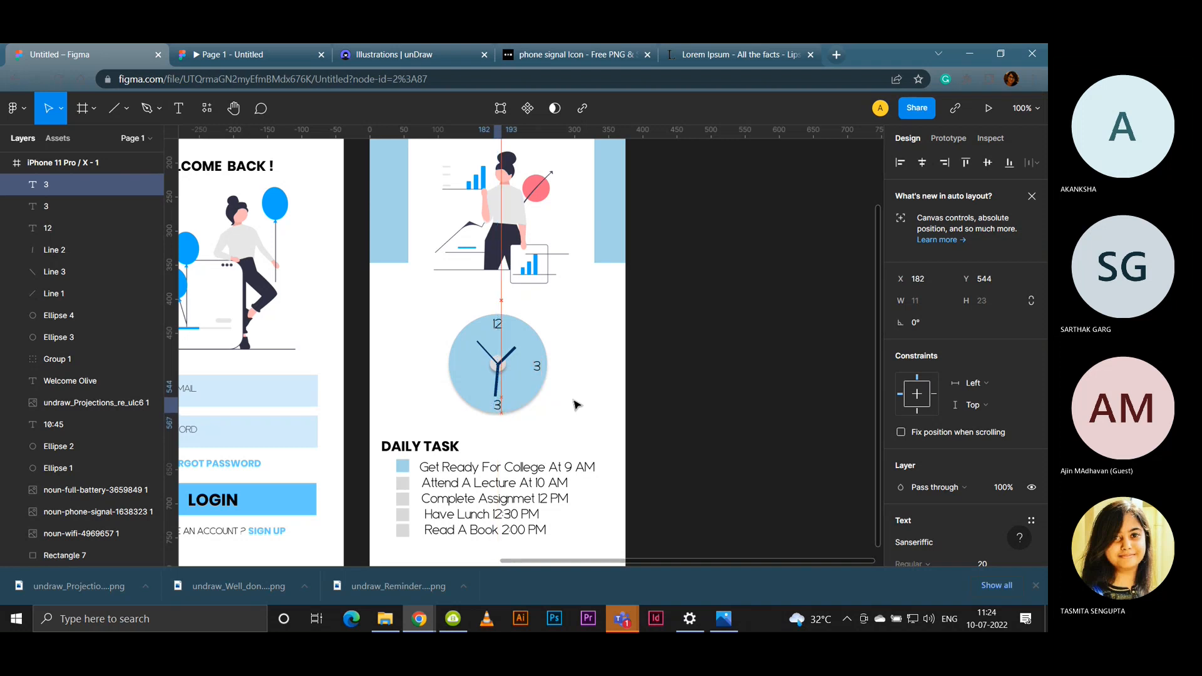
{"action": "double_click", "coordinate": [499, 410]}
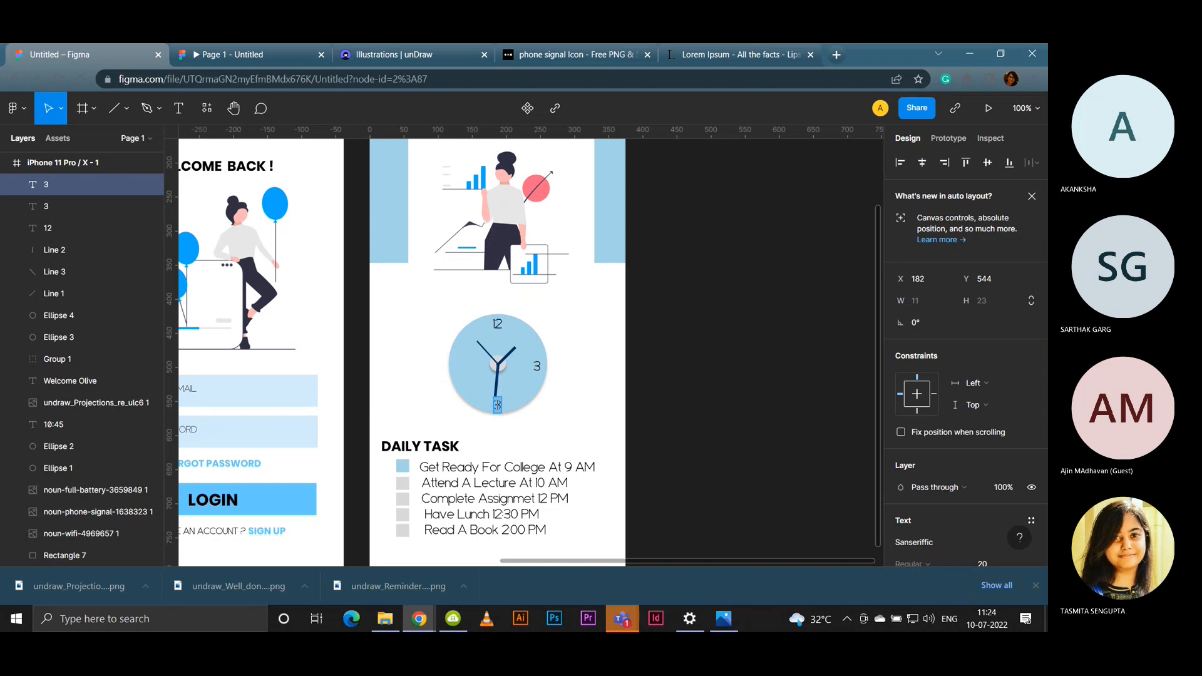
{"action": "type", "text": "6"}
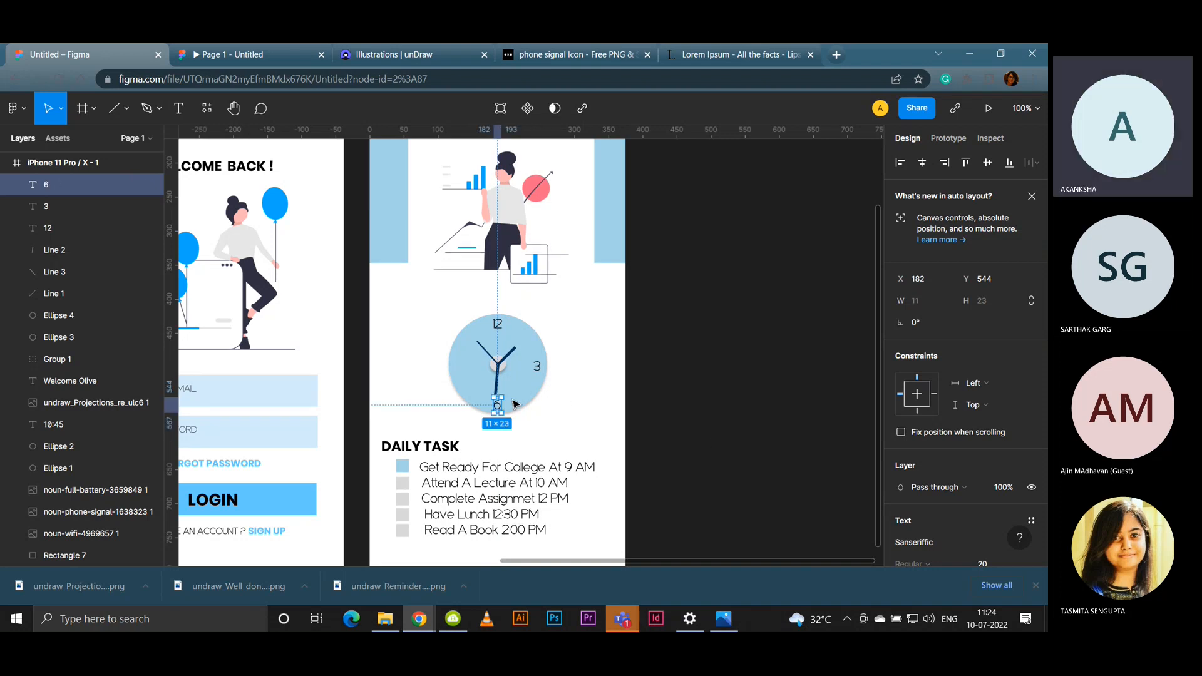
Step: Duplicate the 3 to the 9 o'clock position of the clock face and change the copy's text to 9
{"action": "left_click", "coordinate": [537, 366]}
{"action": "left_click_drag", "start_coordinate": [537, 366], "coordinate": [460, 371]}
{"action": "double_click", "coordinate": [458, 367]}
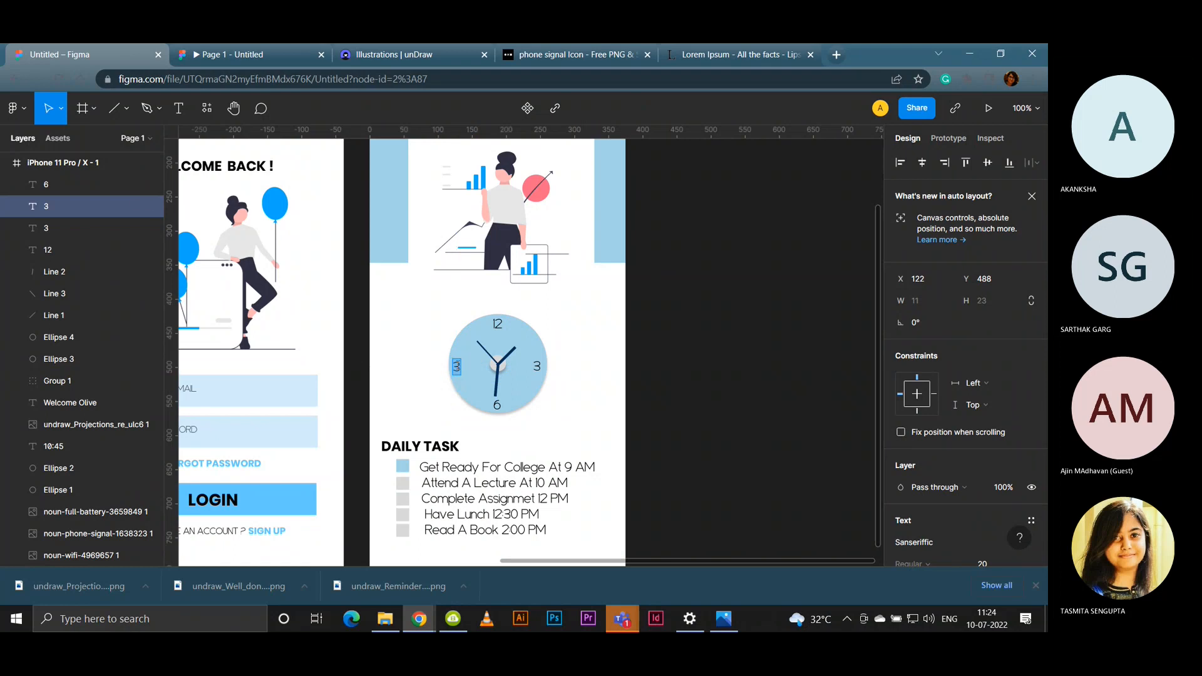
{"action": "left_click", "coordinate": [457, 367]}
{"action": "type", "text": "9"}
{"action": "key", "text": "Delete"}
{"action": "key", "text": "Escape"}
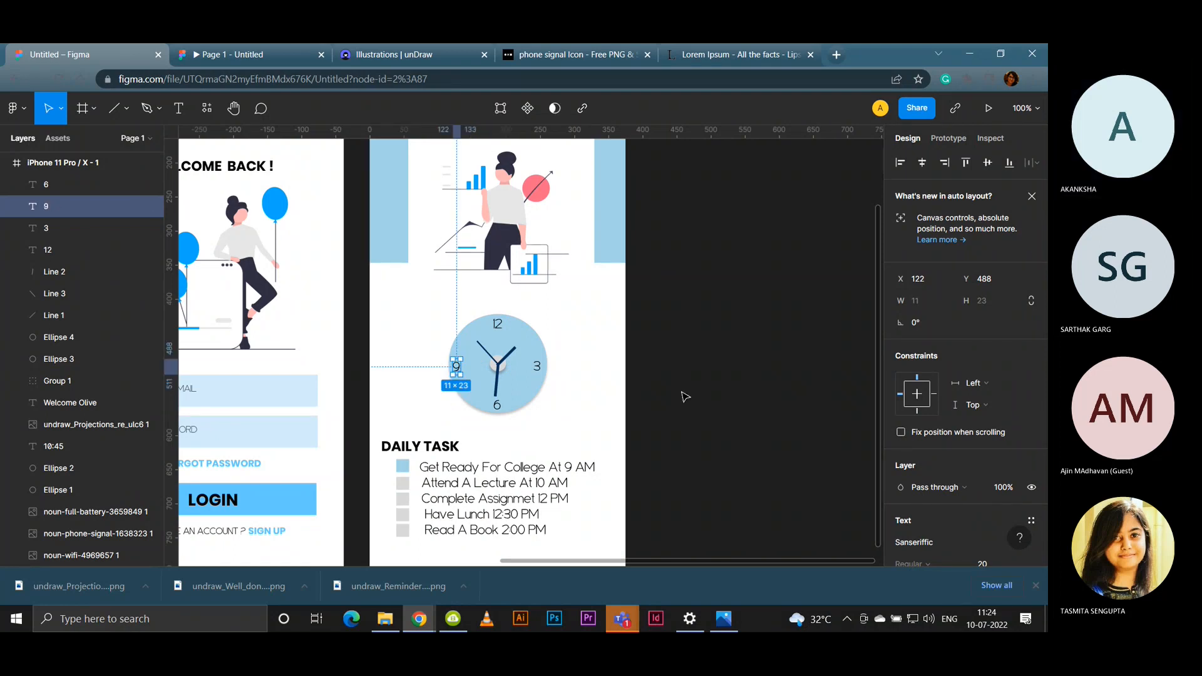
Step: Check the numbered clock face in the prototype preview and return to the design file
{"action": "key", "text": "minus"}
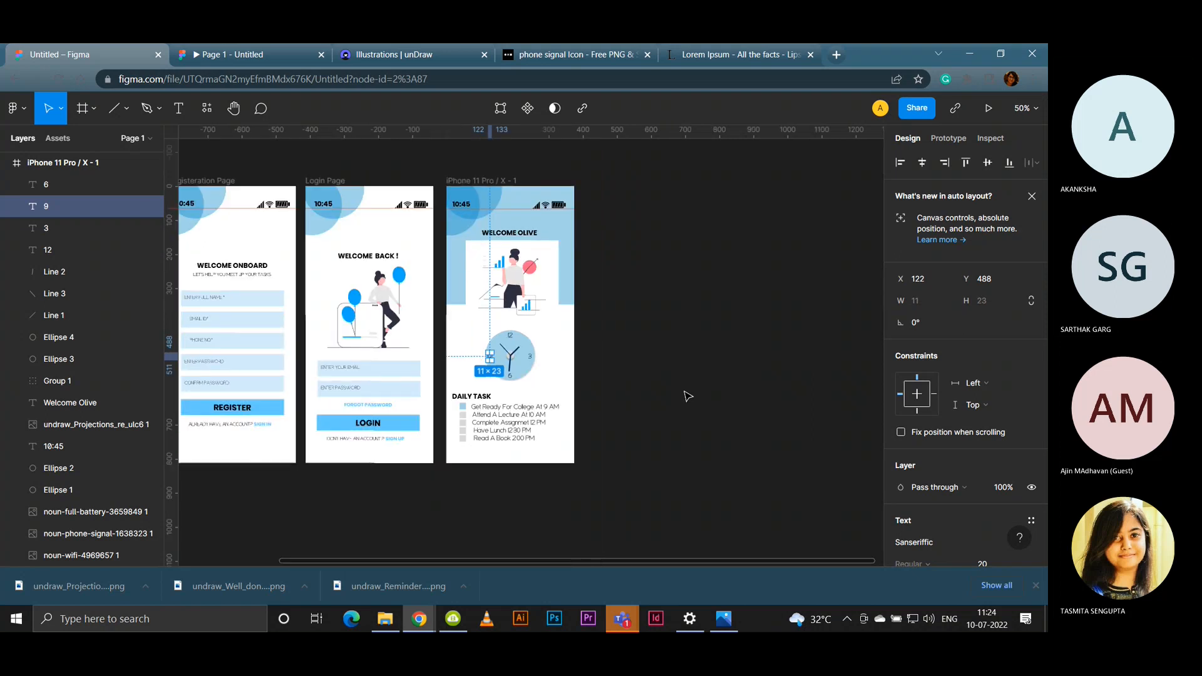
{"action": "left_click", "coordinate": [685, 397]}
{"action": "left_click", "coordinate": [282, 61]}
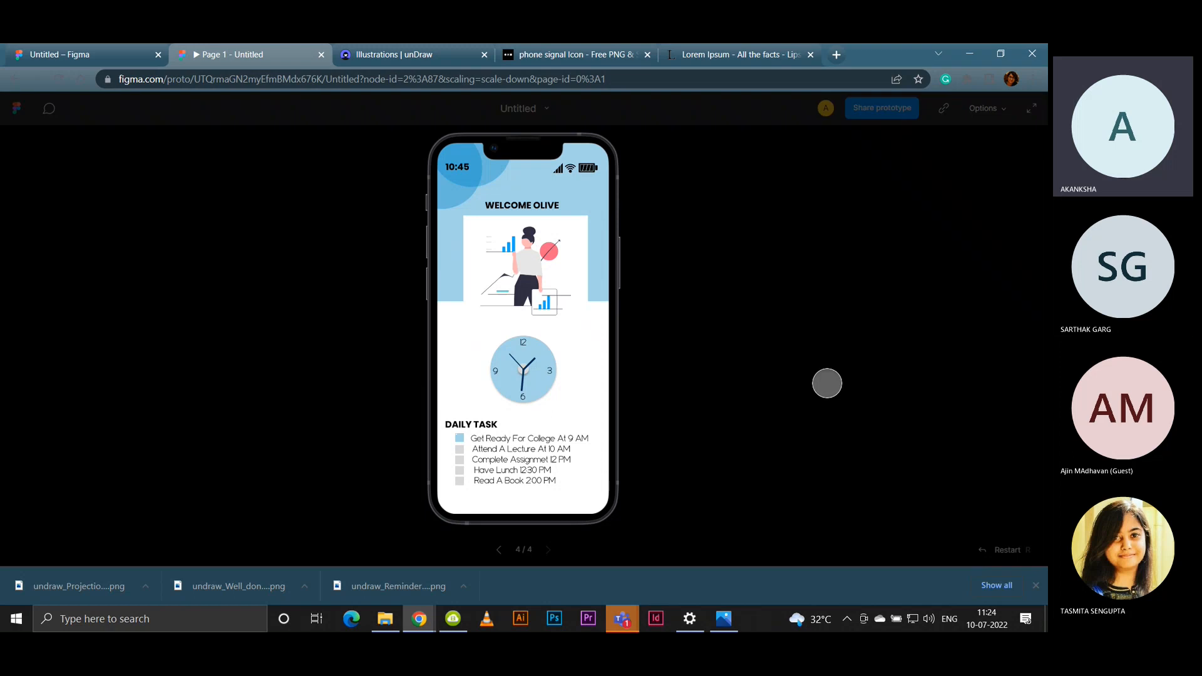
{"action": "left_click", "coordinate": [92, 50]}
Step: Review all the app screens in the prototype preview, going back to the start page and forward again, then view the frames side by side
{"action": "scroll", "coordinate": [479, 514], "scroll_direction": "left", "scroll_amount": 2}
{"action": "scroll", "coordinate": [480, 513], "scroll_direction": "left", "scroll_amount": 3}
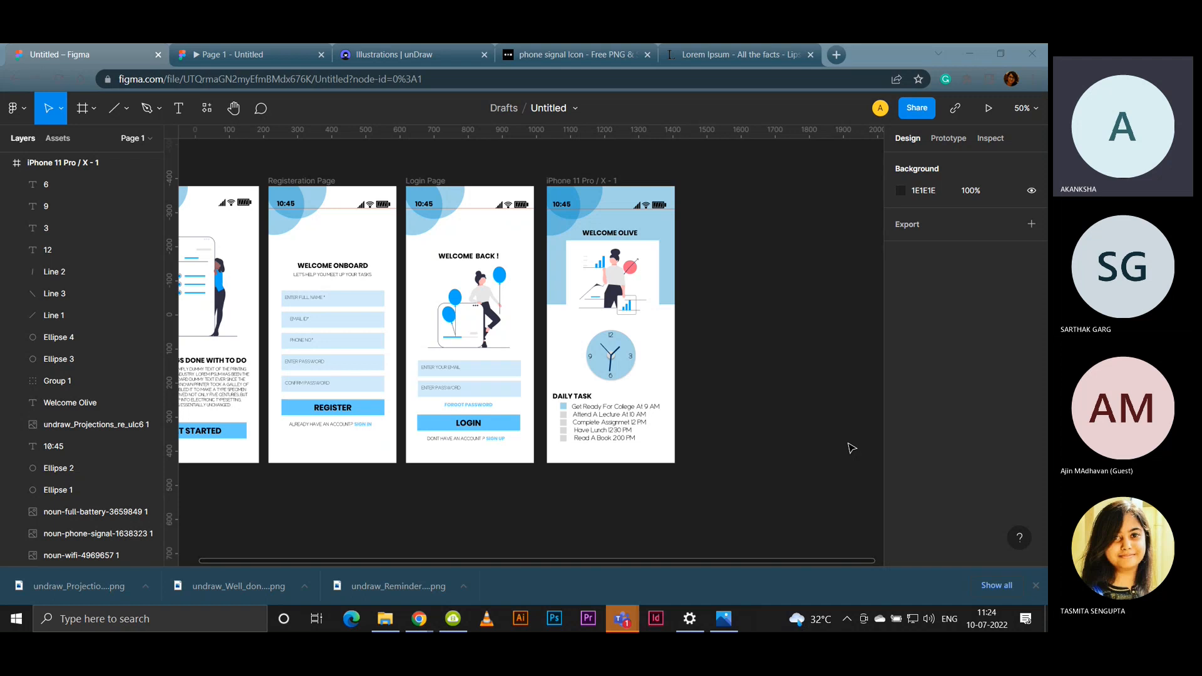
{"action": "left_click", "coordinate": [220, 55]}
{"action": "key", "text": "Left"}
{"action": "key", "text": "Left"}
{"action": "key", "text": "Left"}
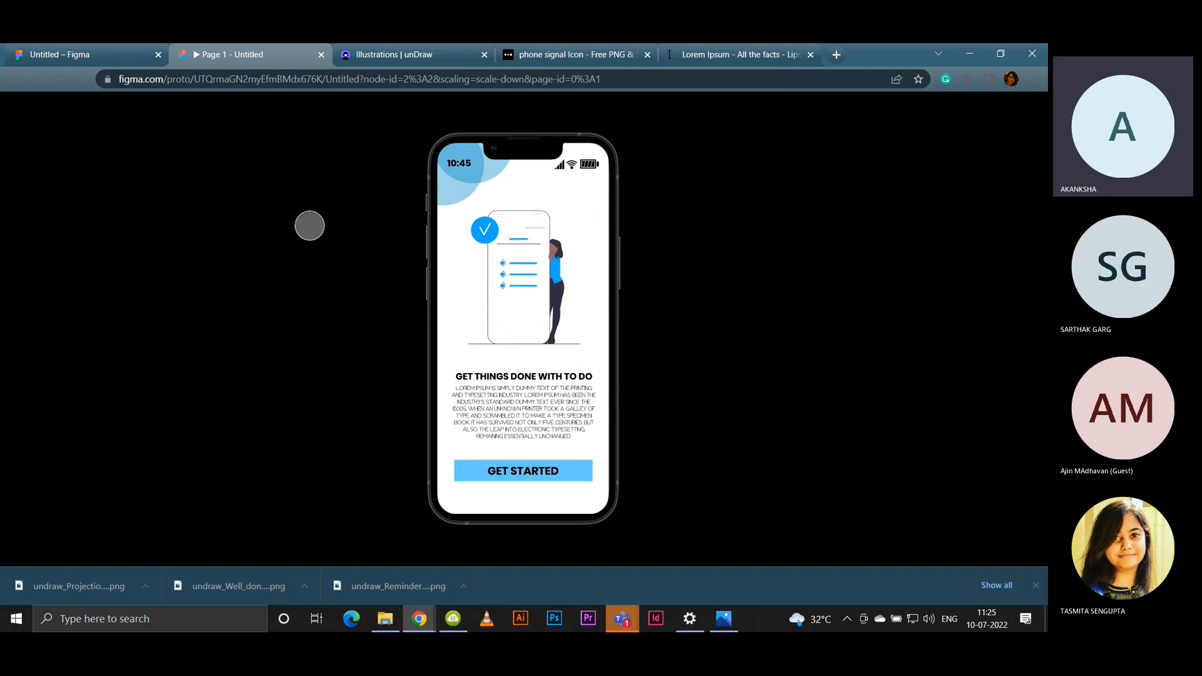
{"action": "key", "text": "Right"}
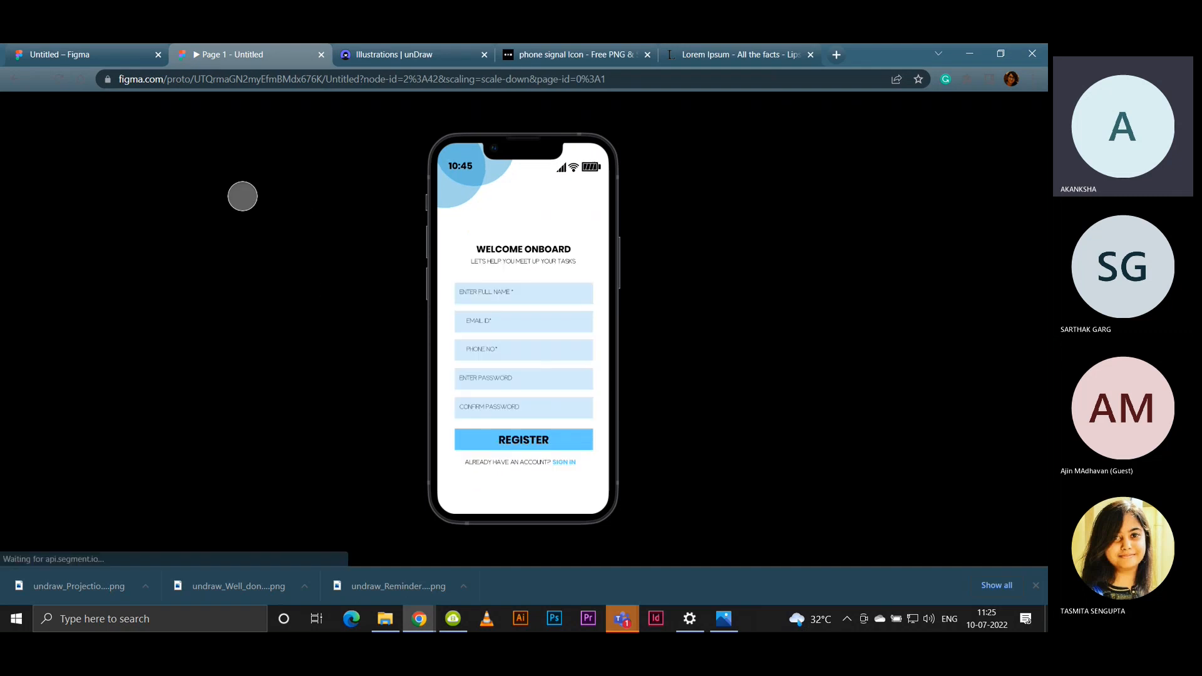
{"action": "key", "text": "Right"}
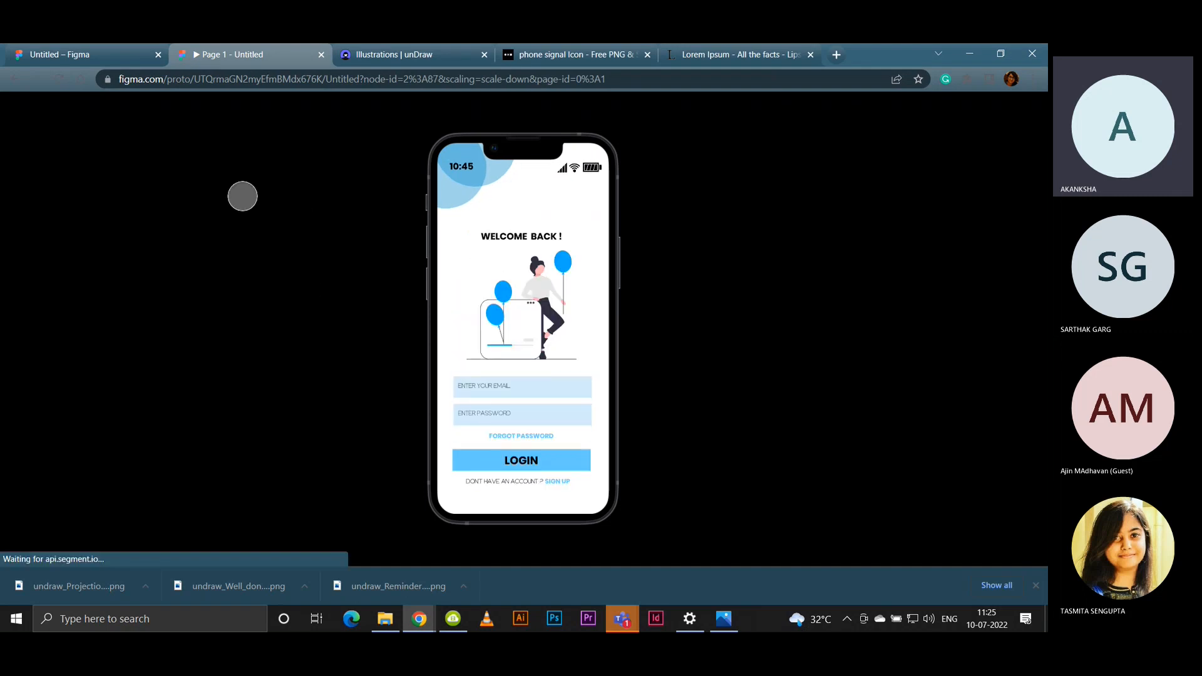
{"action": "key", "text": "Right"}
{"action": "left_click", "coordinate": [100, 54]}
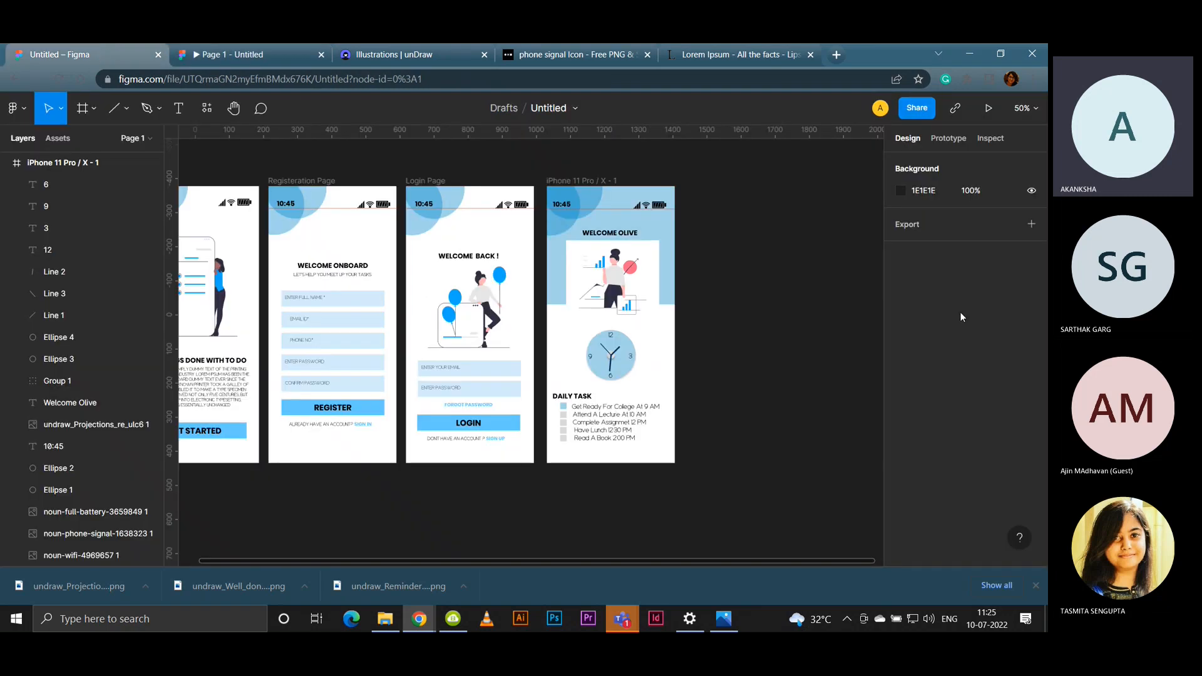
{"action": "left_click_drag", "start_coordinate": [746, 223], "coordinate": [823, 241]}
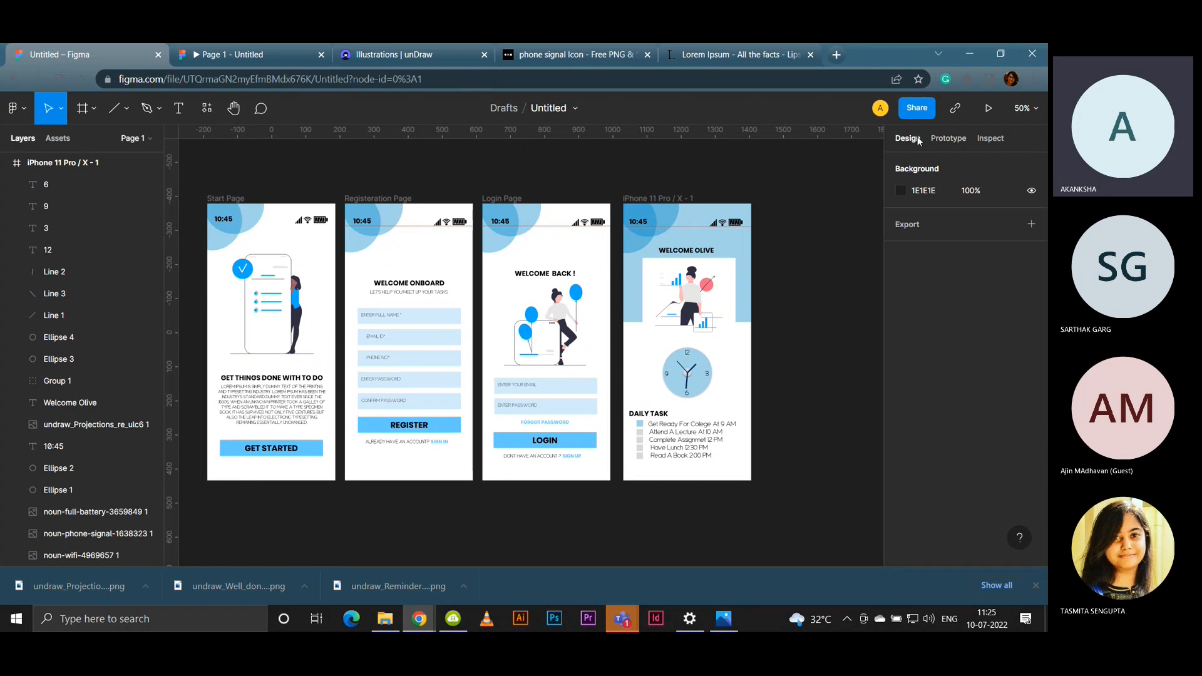
Step: Set the prototype background colour to dark blue 046994 and check it in the prototype preview
{"action": "left_click", "coordinate": [949, 139]}
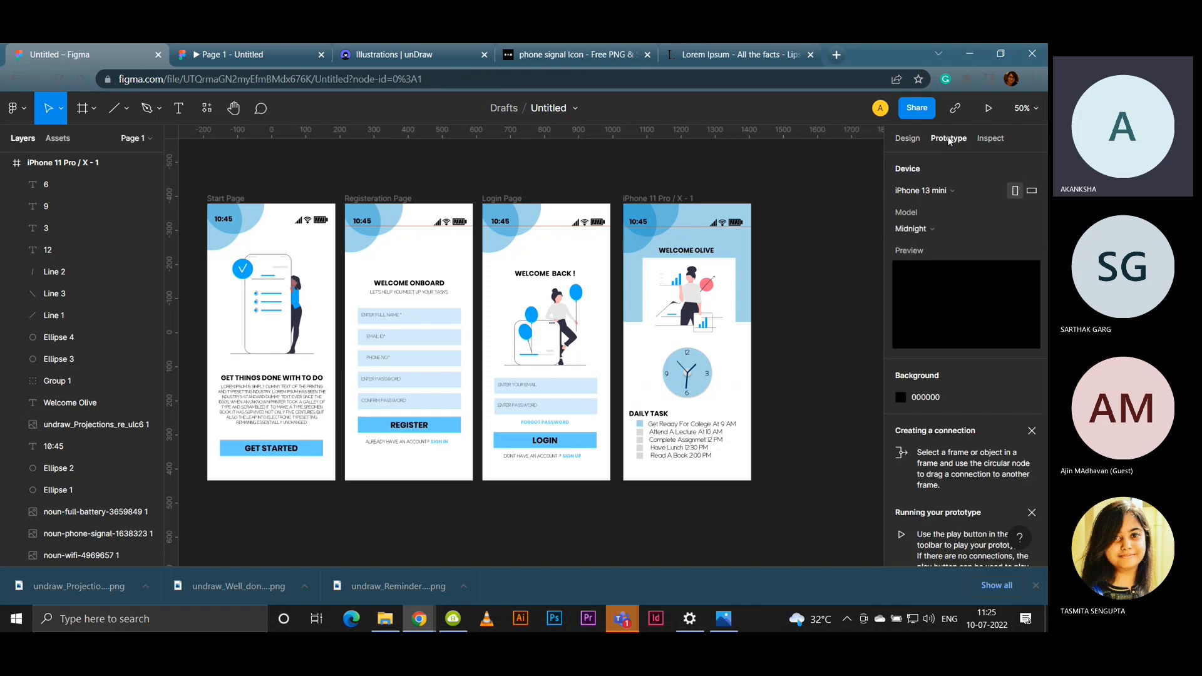
{"action": "scroll", "coordinate": [977, 313], "scroll_direction": "down", "scroll_amount": 2}
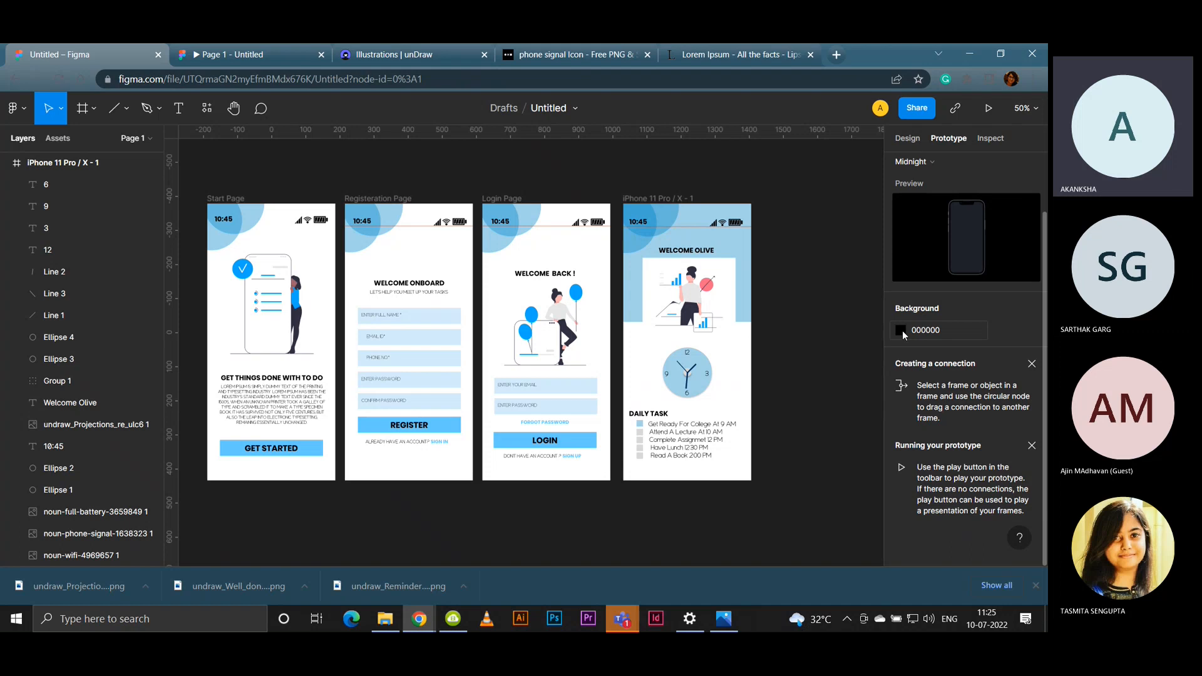
{"action": "left_click", "coordinate": [901, 330]}
{"action": "left_click_drag", "start_coordinate": [842, 323], "coordinate": [880, 294]}
{"action": "left_click", "coordinate": [817, 405]}
{"action": "left_click", "coordinate": [821, 404]}
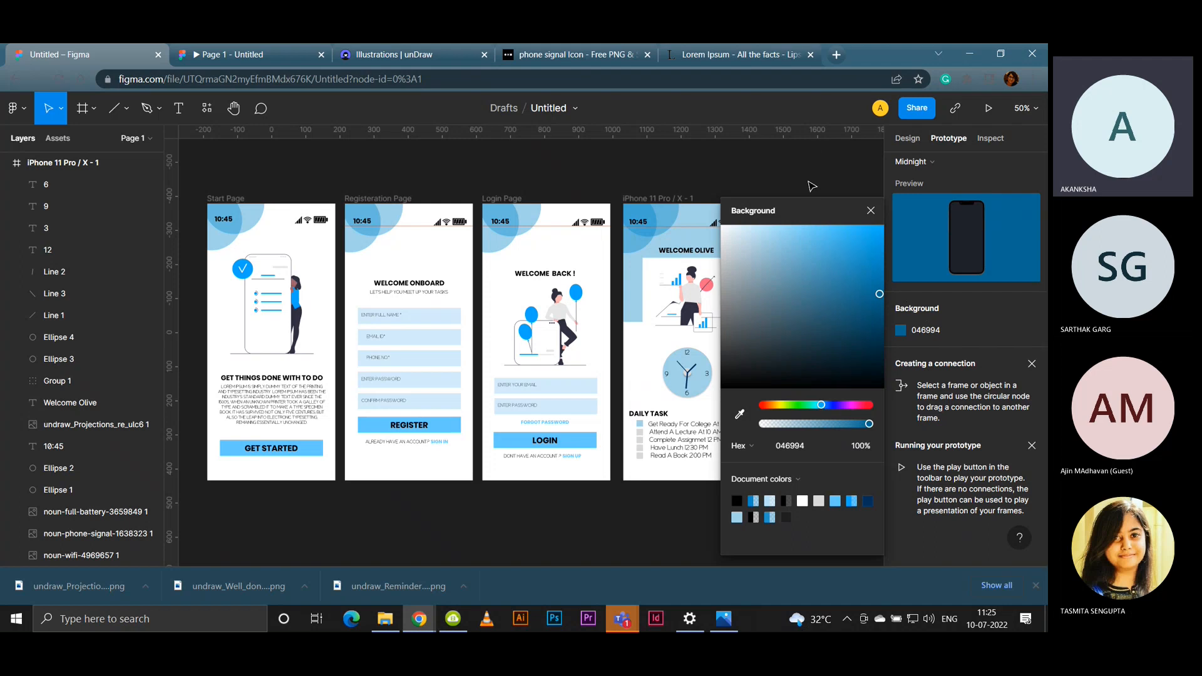
{"action": "left_click", "coordinate": [235, 55]}
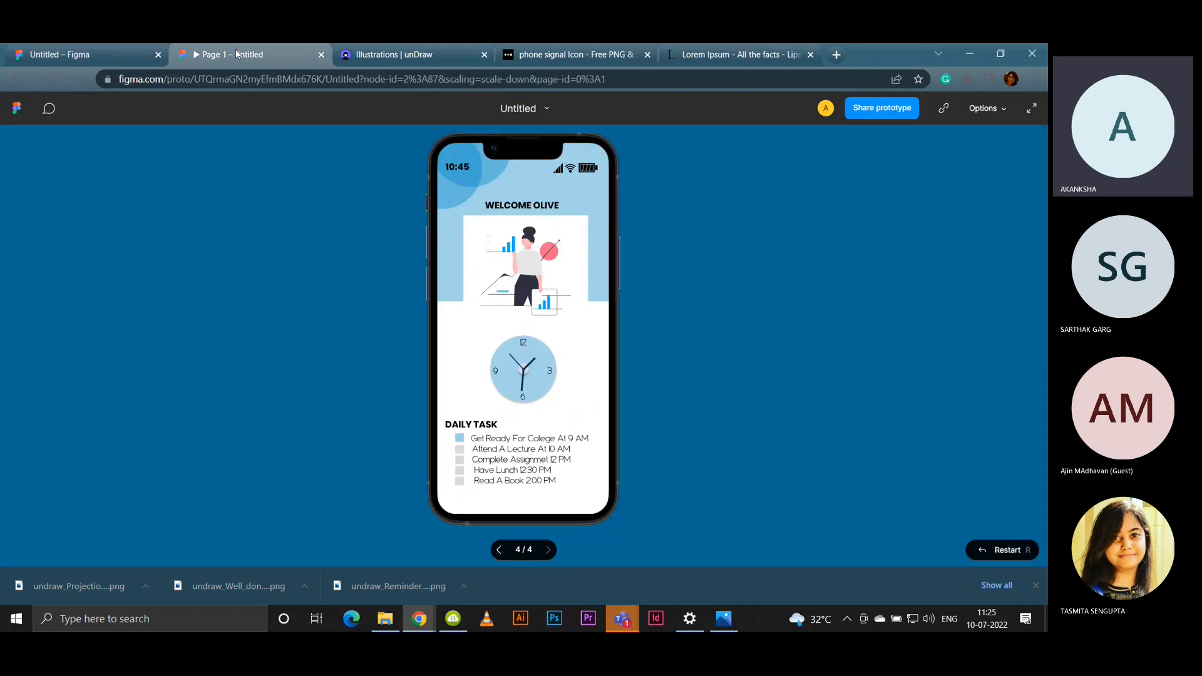
{"action": "left_click", "coordinate": [108, 55]}
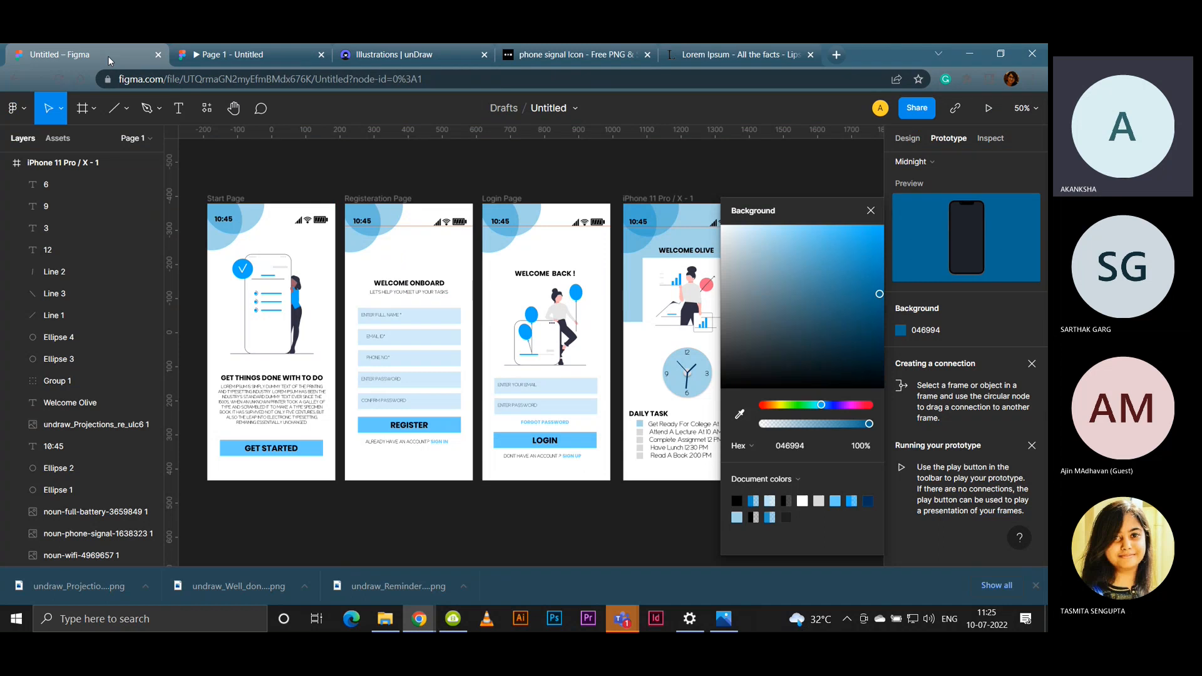
{"action": "left_click", "coordinate": [871, 211]}
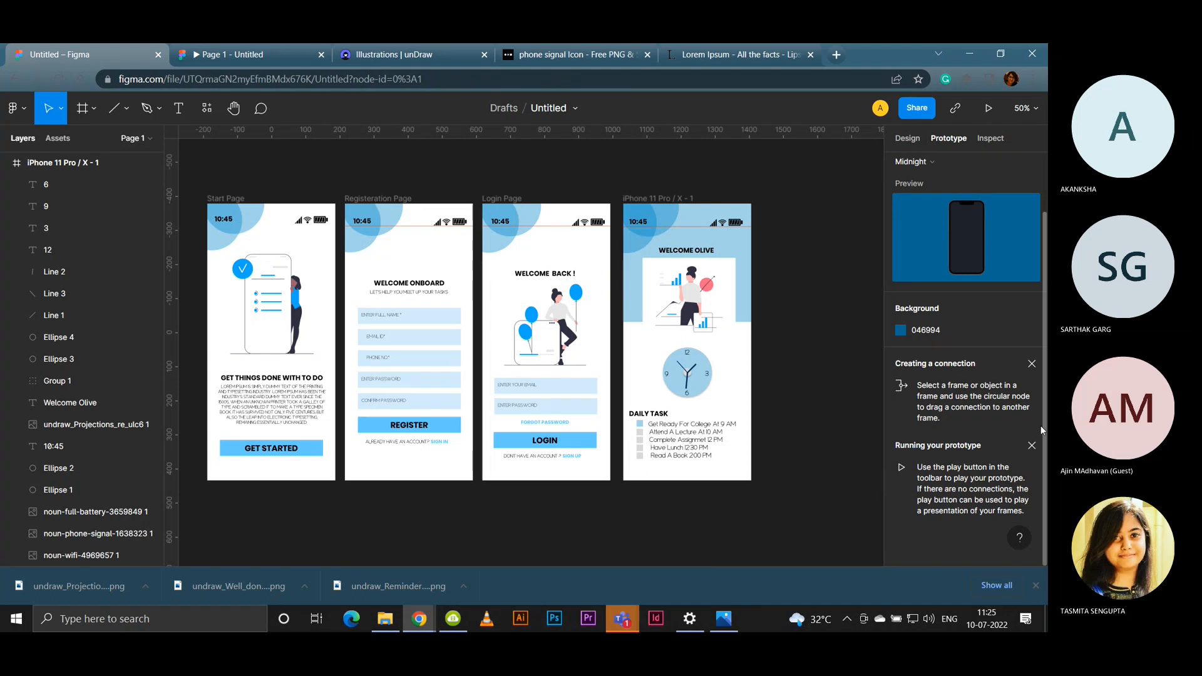
Step: Dismiss the prototyping hints and connect the Start Page's Get Started button to the Registeration Page, navigating instantly on tap
{"action": "left_click", "coordinate": [1032, 446]}
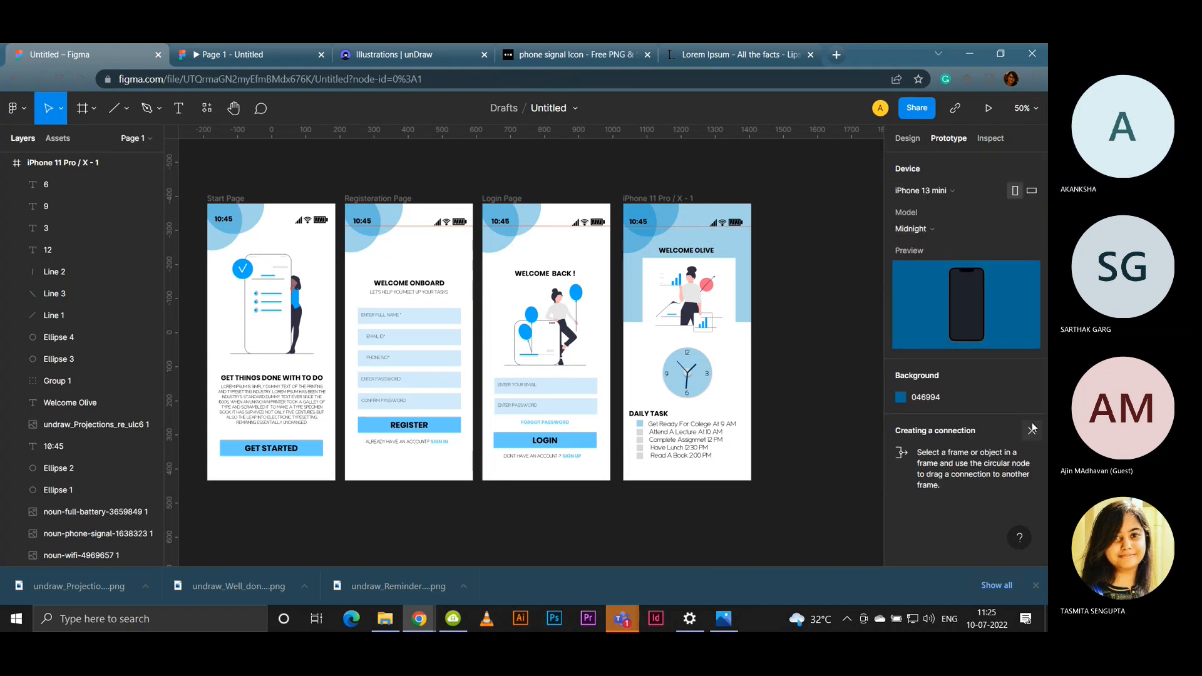
{"action": "left_click", "coordinate": [1032, 431]}
{"action": "left_click", "coordinate": [319, 450]}
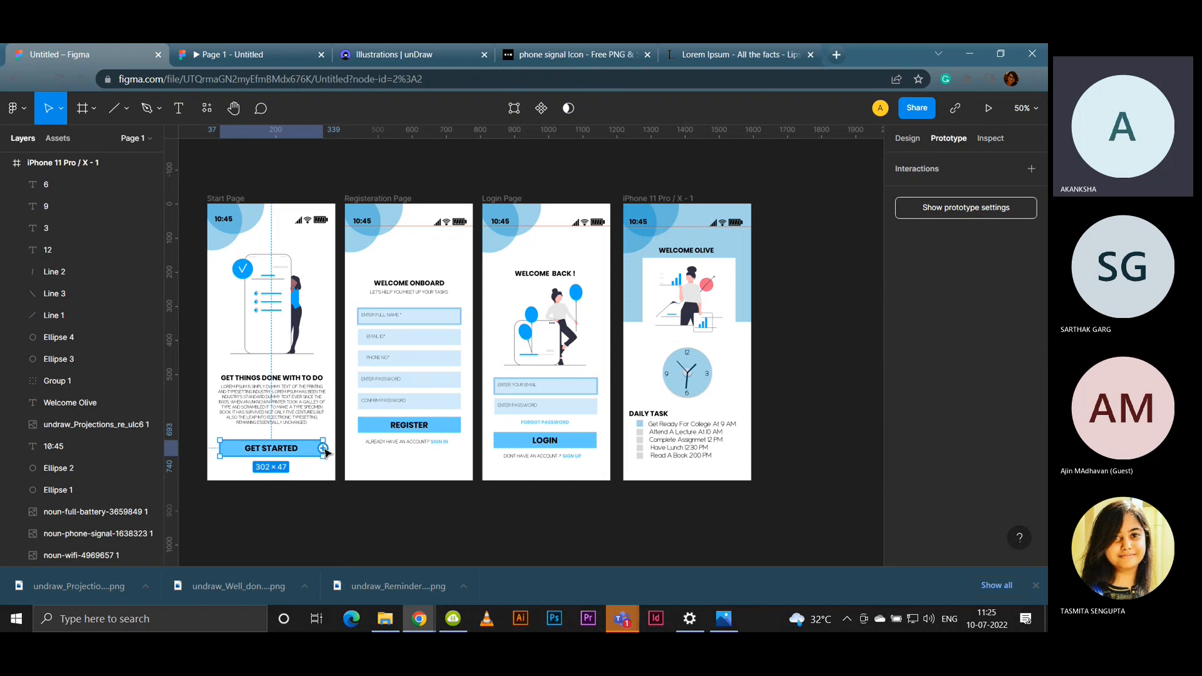
{"action": "key", "text": "shift+0"}
{"action": "left_click_drag", "start_coordinate": [329, 505], "coordinate": [702, 414]}
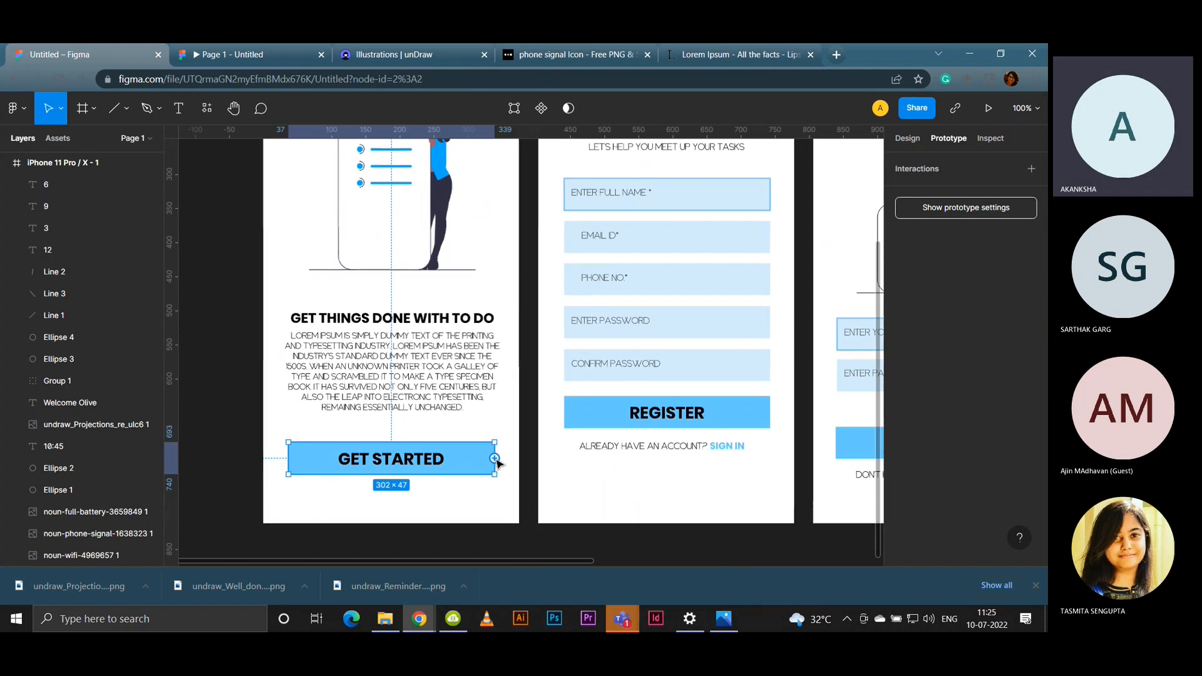
{"action": "left_click_drag", "start_coordinate": [495, 458], "coordinate": [522, 460]}
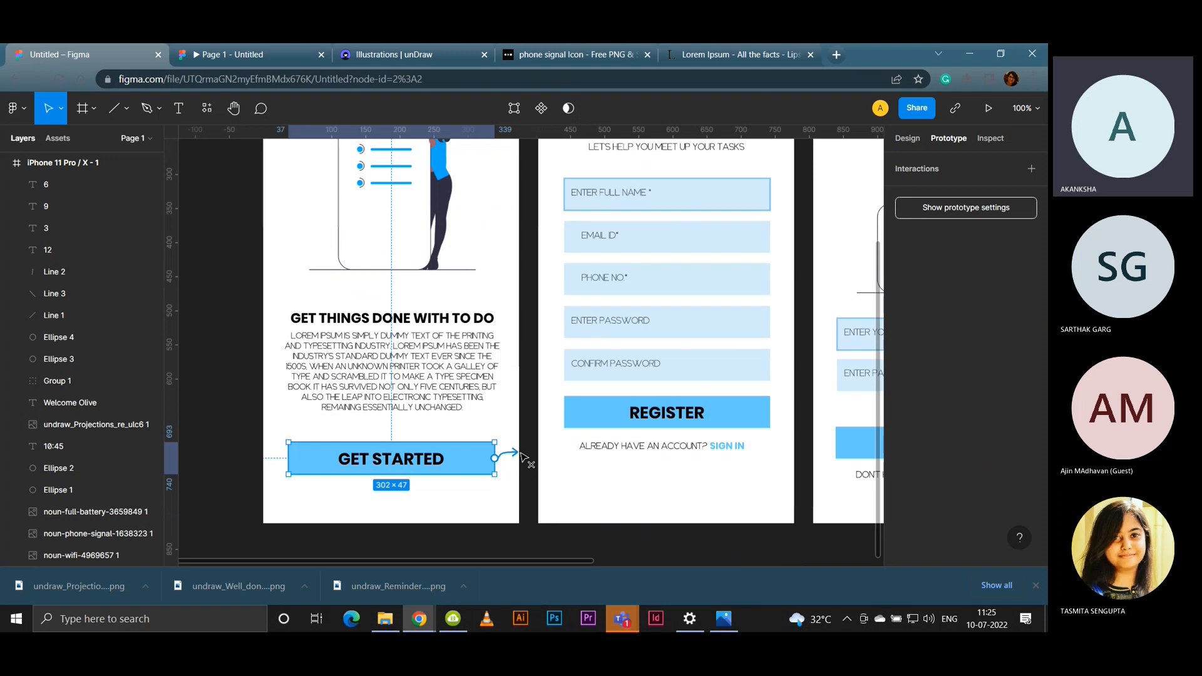
{"action": "left_click_drag", "start_coordinate": [521, 453], "coordinate": [551, 255]}
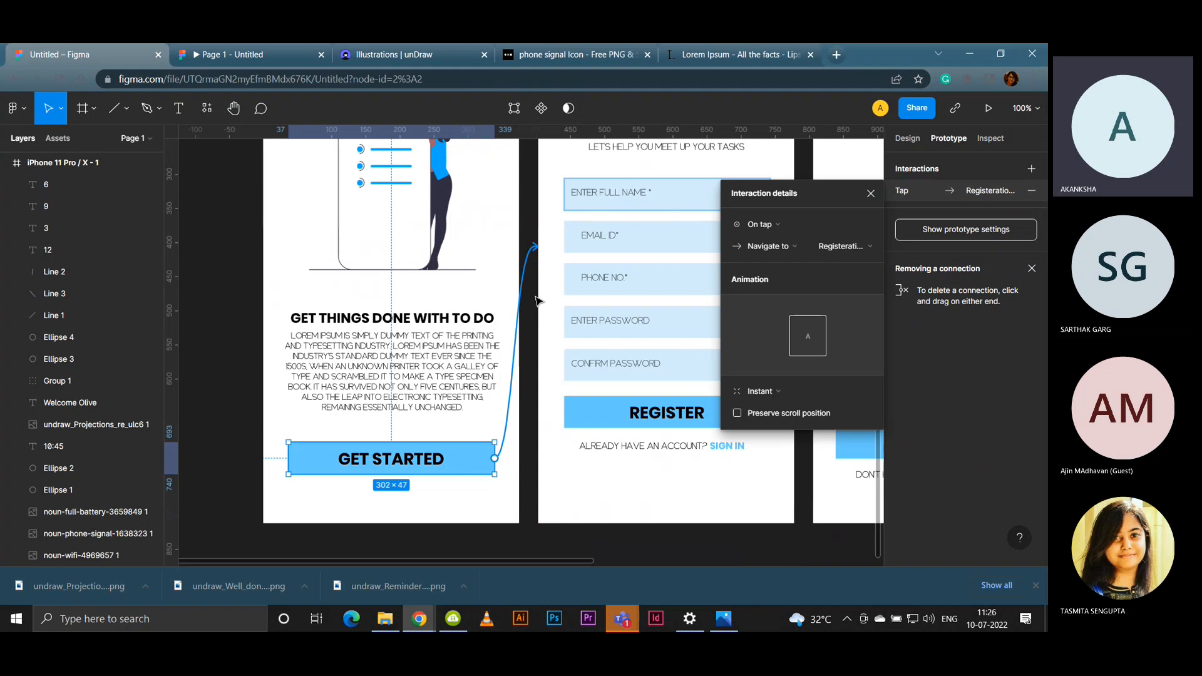
Step: Connect the Registeration Page's Register button to the welcome frame iPhone 11 Pro / X - 1, navigating instantly on tap
{"action": "left_click_drag", "start_coordinate": [491, 340], "coordinate": [235, 352]}
{"action": "left_click_drag", "start_coordinate": [459, 419], "coordinate": [285, 396]}
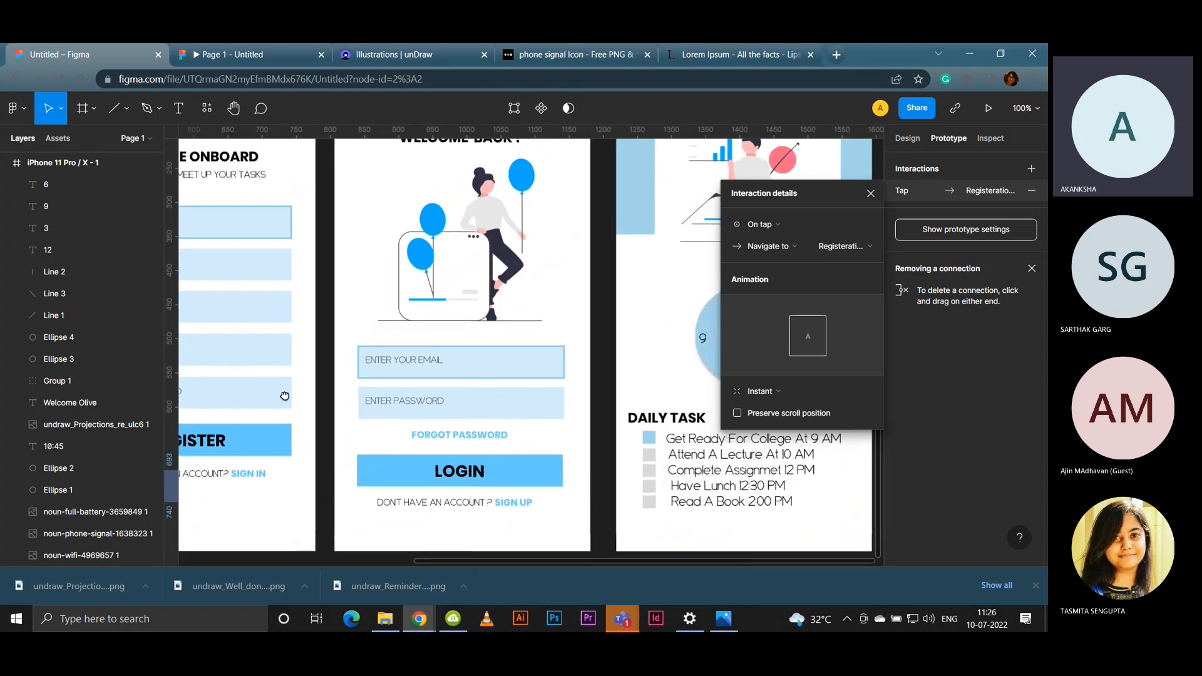
{"action": "left_click", "coordinate": [292, 444]}
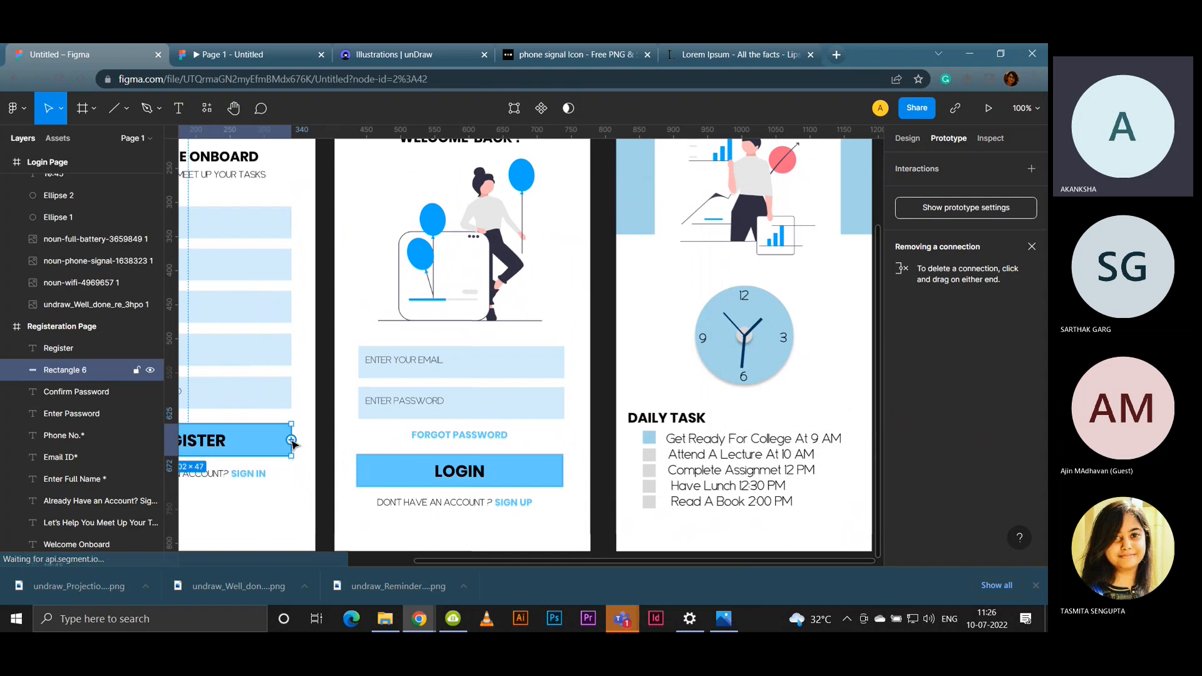
{"action": "left_click_drag", "start_coordinate": [554, 401], "coordinate": [622, 320]}
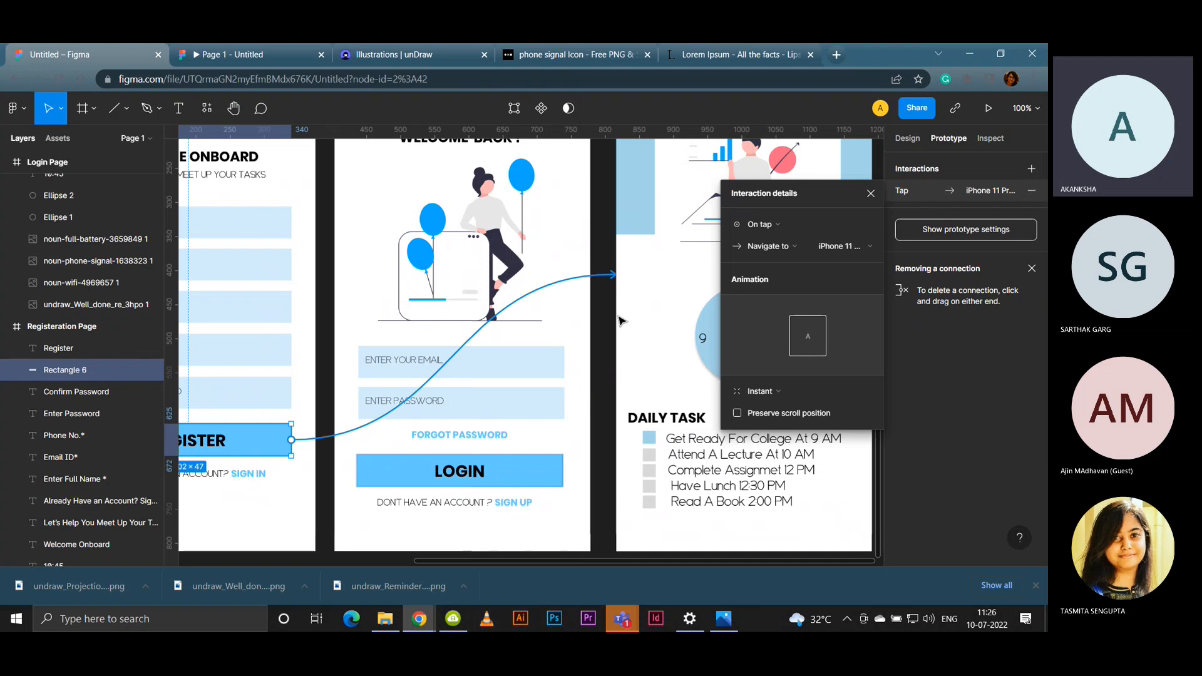
Step: Connect the Login button to the welcome frame and the Login Page's sign-up text to the Registeration Page, both on tap
{"action": "left_click", "coordinate": [563, 480]}
{"action": "left_click_drag", "start_coordinate": [563, 471], "coordinate": [626, 254]}
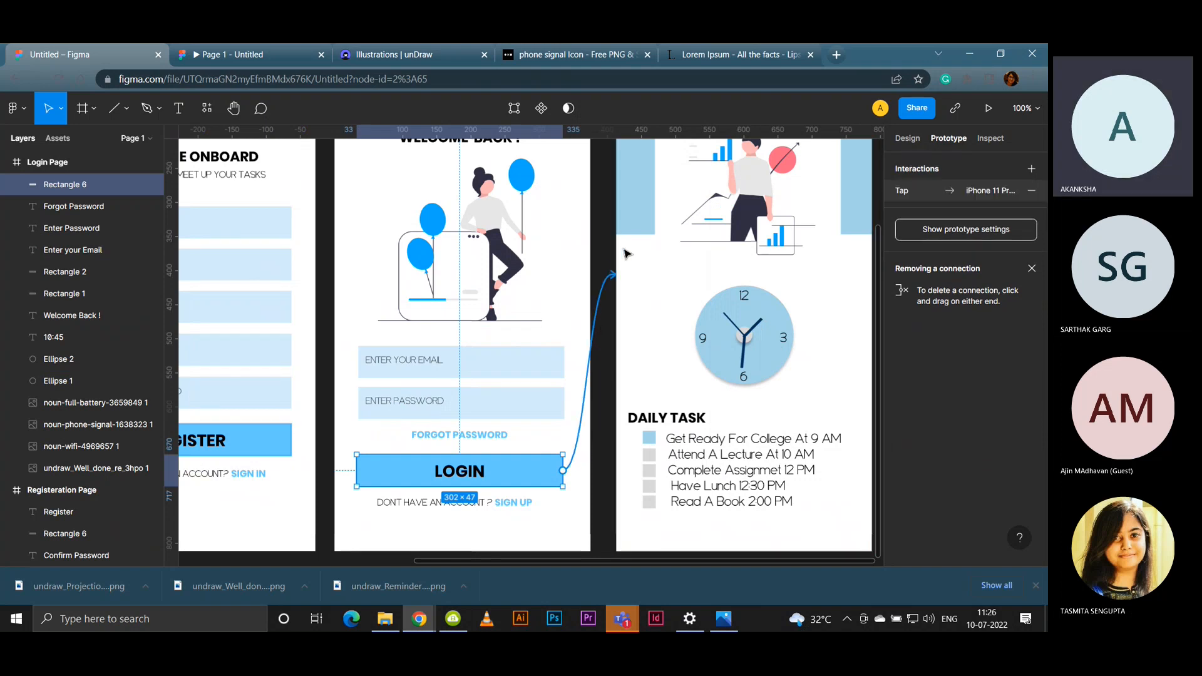
{"action": "left_click", "coordinate": [532, 506]}
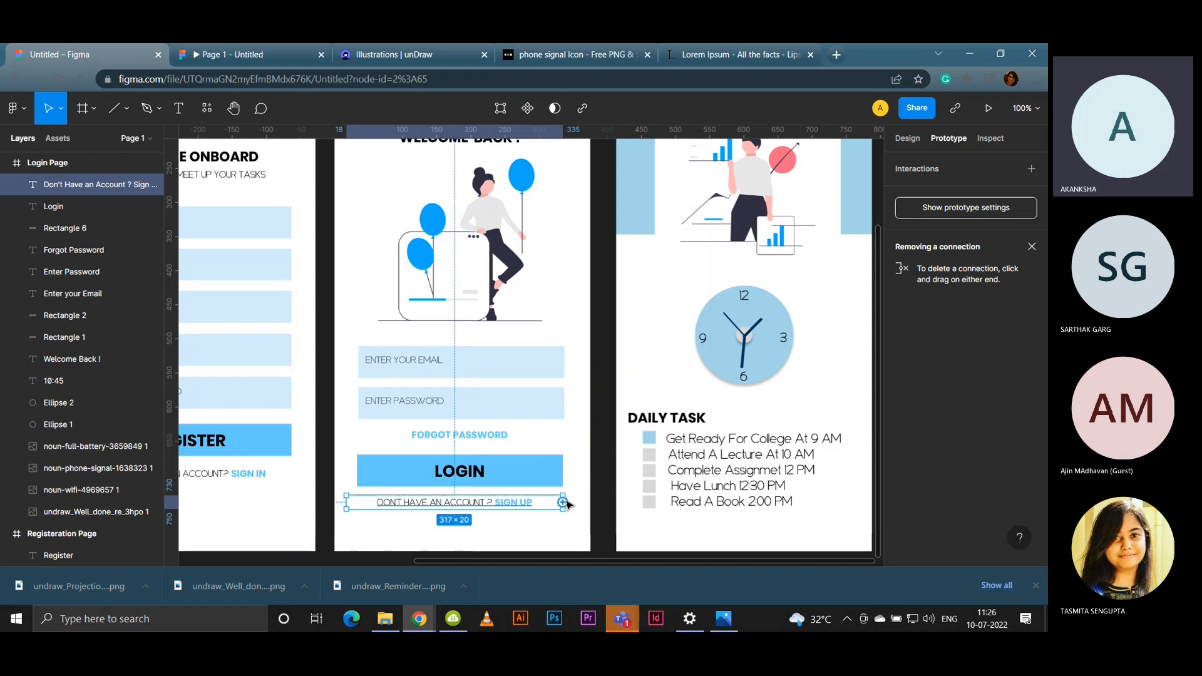
{"action": "left_click_drag", "start_coordinate": [529, 518], "coordinate": [365, 308]}
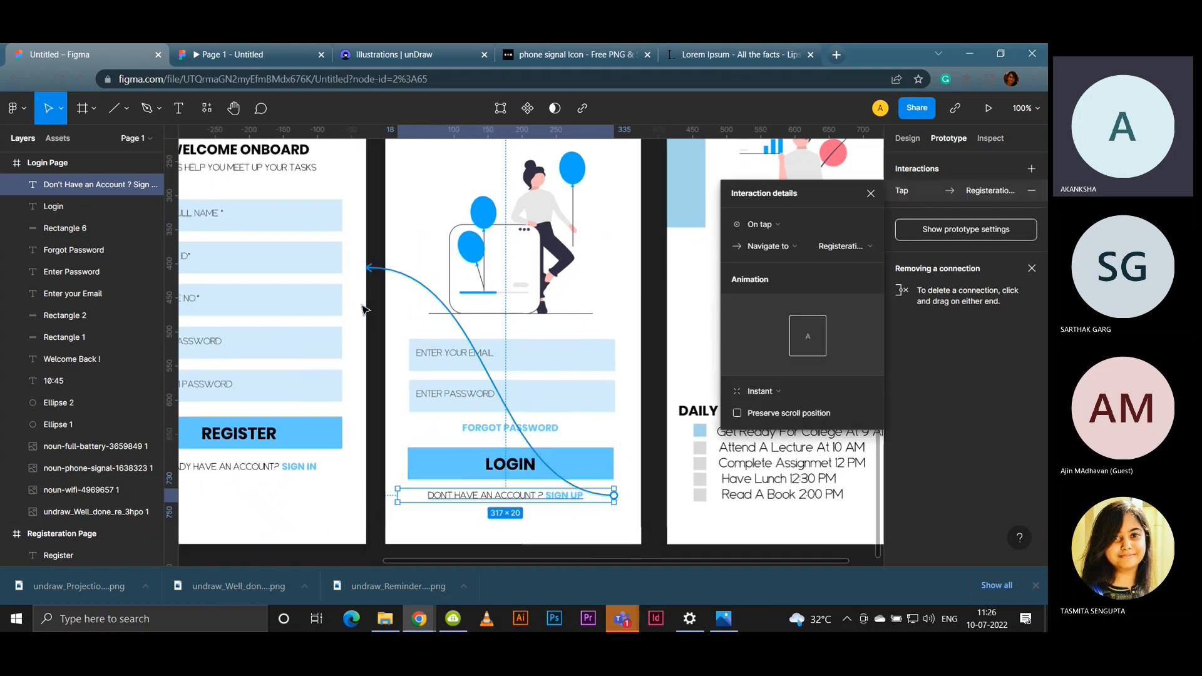
Step: Add a second interaction from the Get Started button to the Login Page, on drag with Smart animate, ease out, 300ms
{"action": "left_click_drag", "start_coordinate": [304, 364], "coordinate": [481, 395]}
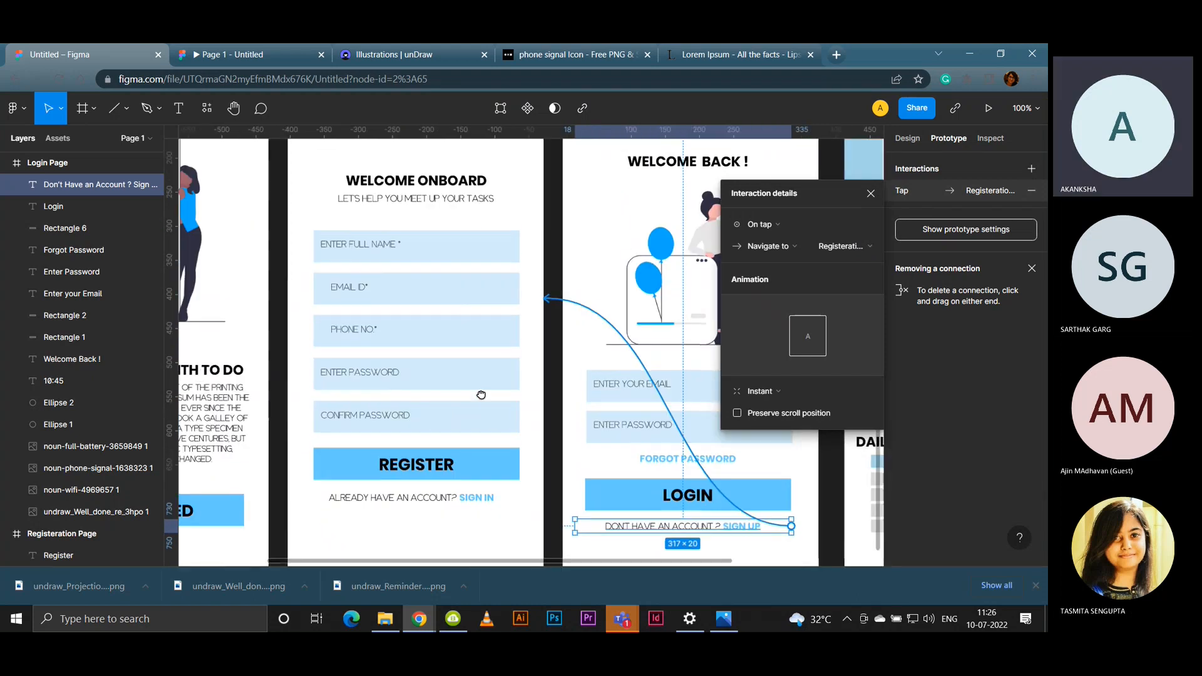
{"action": "key", "text": "ctrl+minus"}
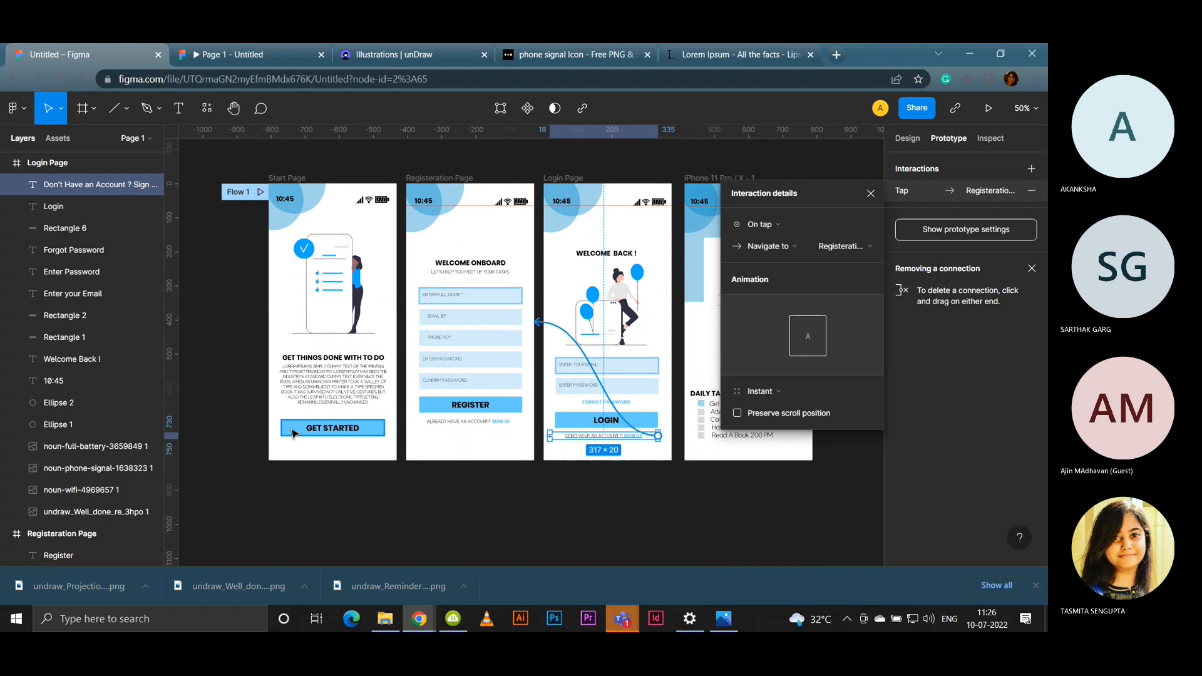
{"action": "left_click", "coordinate": [337, 432]}
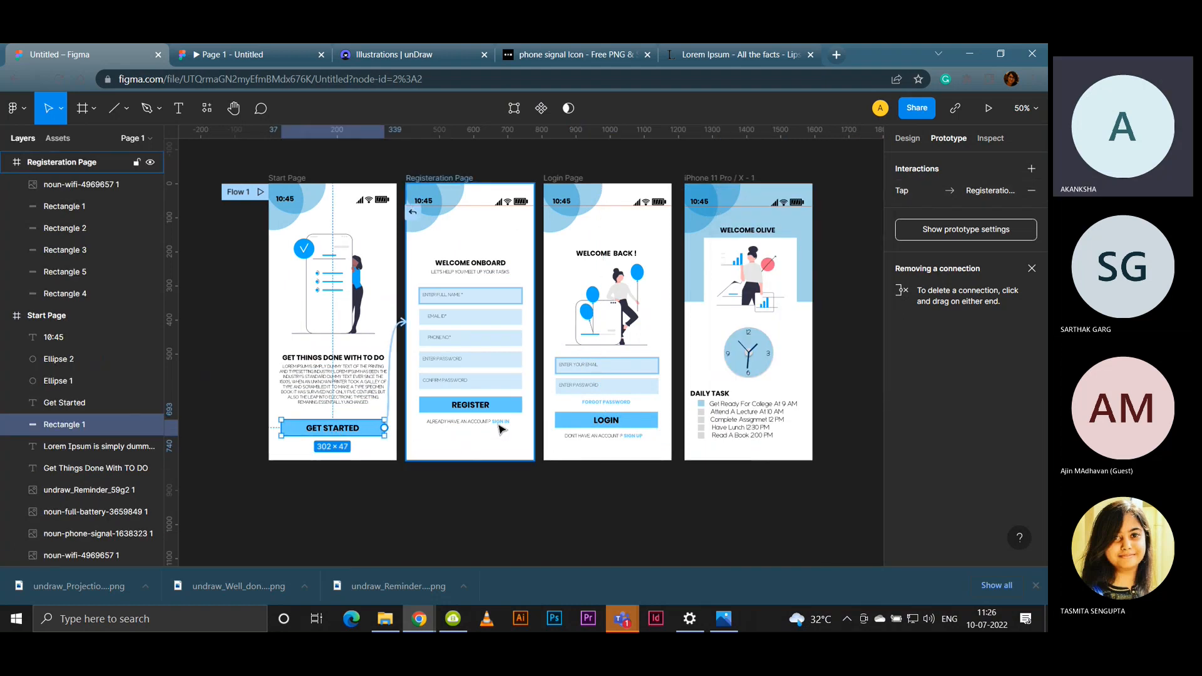
{"action": "left_click_drag", "start_coordinate": [521, 413], "coordinate": [562, 307]}
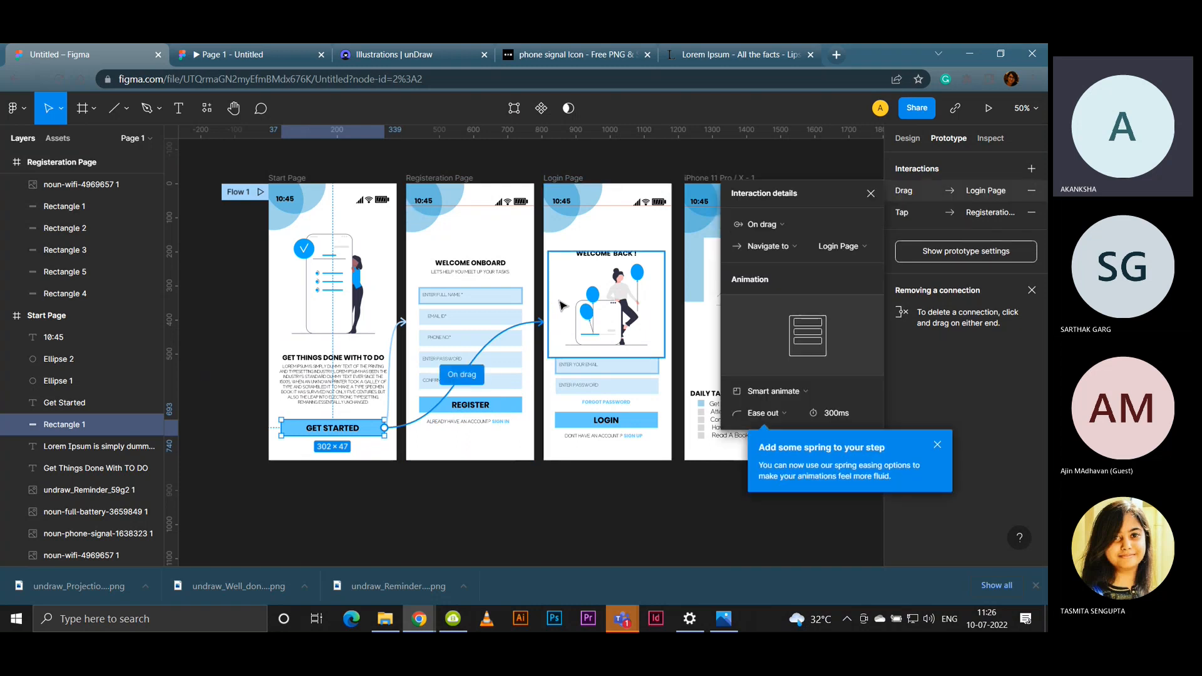
{"action": "left_click", "coordinate": [558, 503]}
Step: Test the Get Started link from the start page in the prototype preview and return to the design file
{"action": "left_click", "coordinate": [199, 51]}
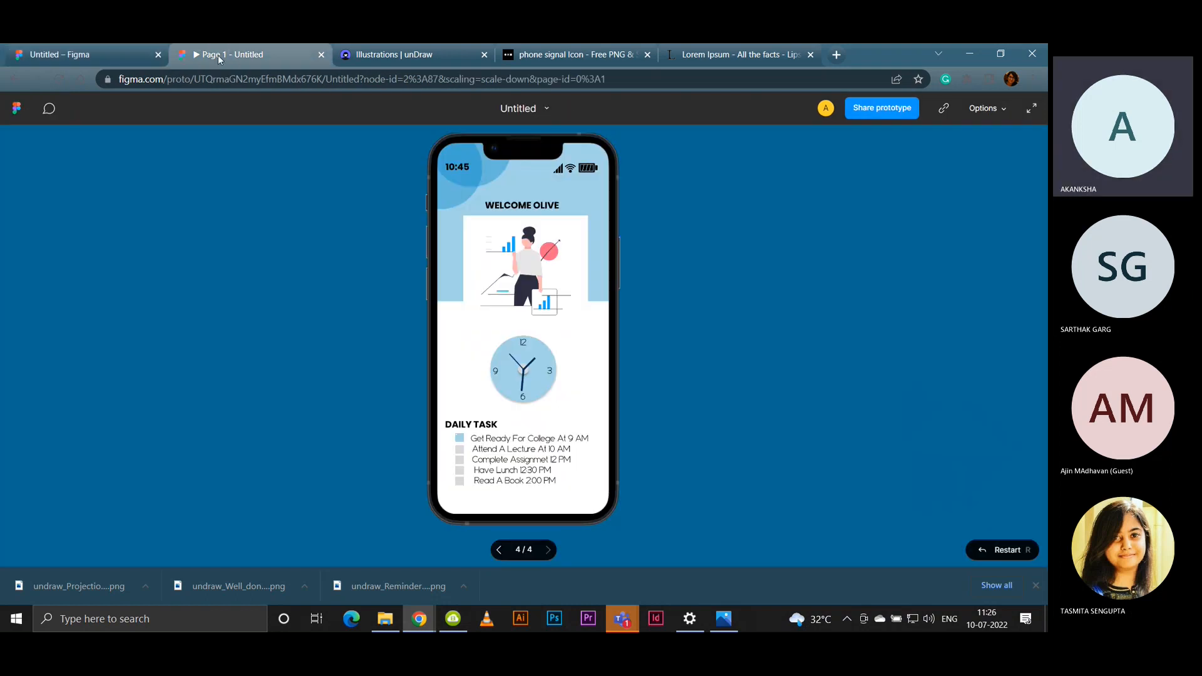
{"action": "left_click", "coordinate": [500, 554]}
{"action": "left_click", "coordinate": [499, 554]}
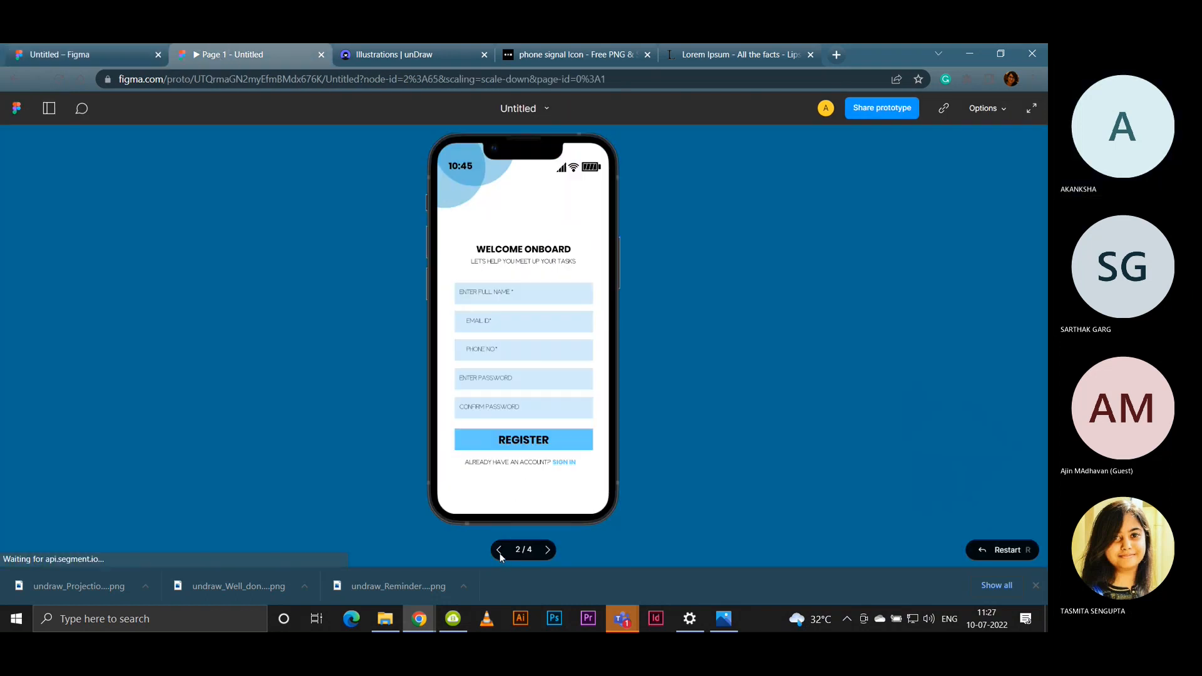
{"action": "left_click", "coordinate": [499, 554]}
{"action": "left_click", "coordinate": [525, 478]}
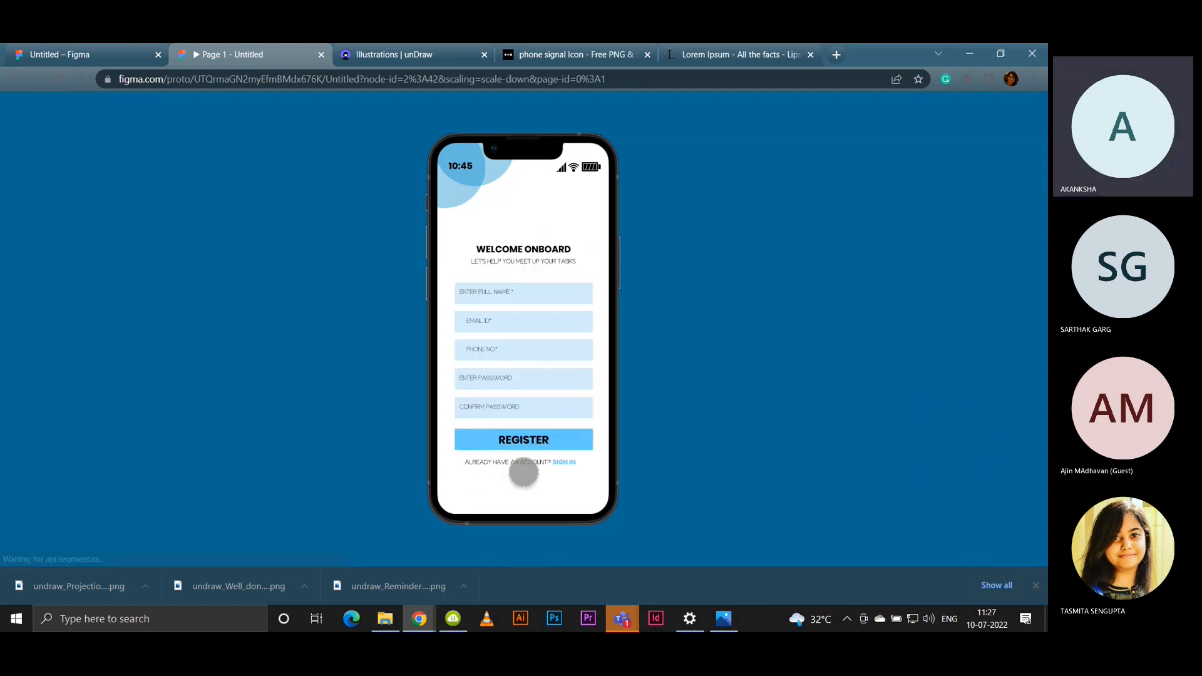
{"action": "left_click", "coordinate": [499, 551]}
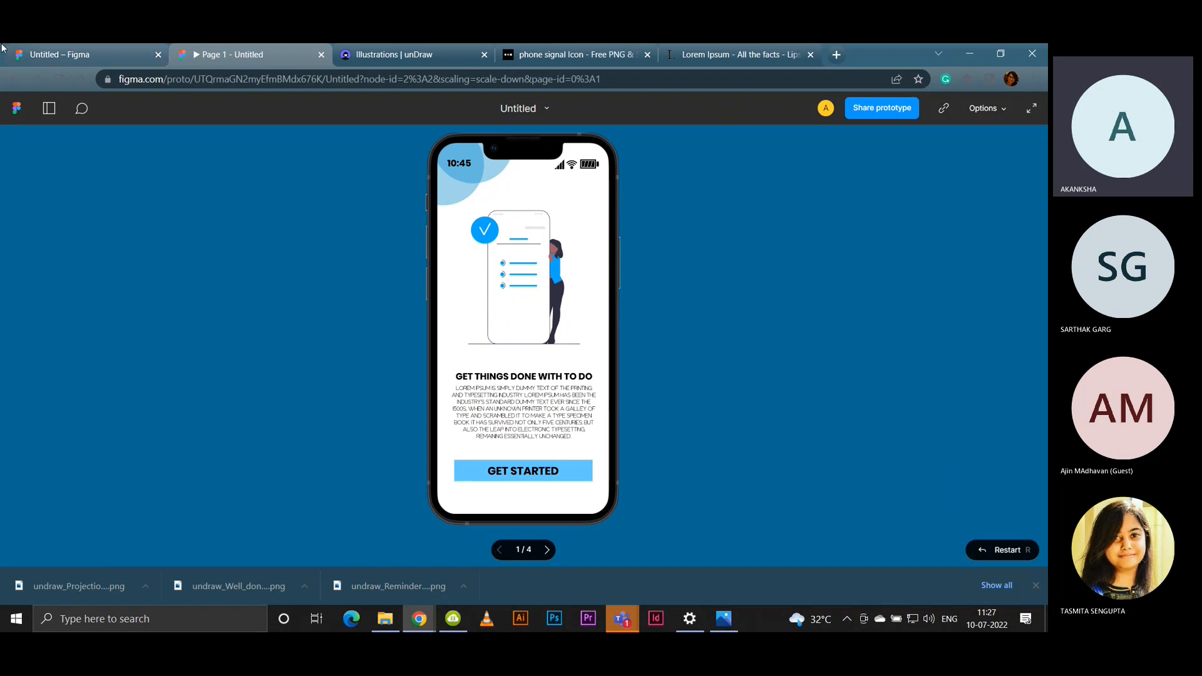
{"action": "left_click", "coordinate": [49, 54]}
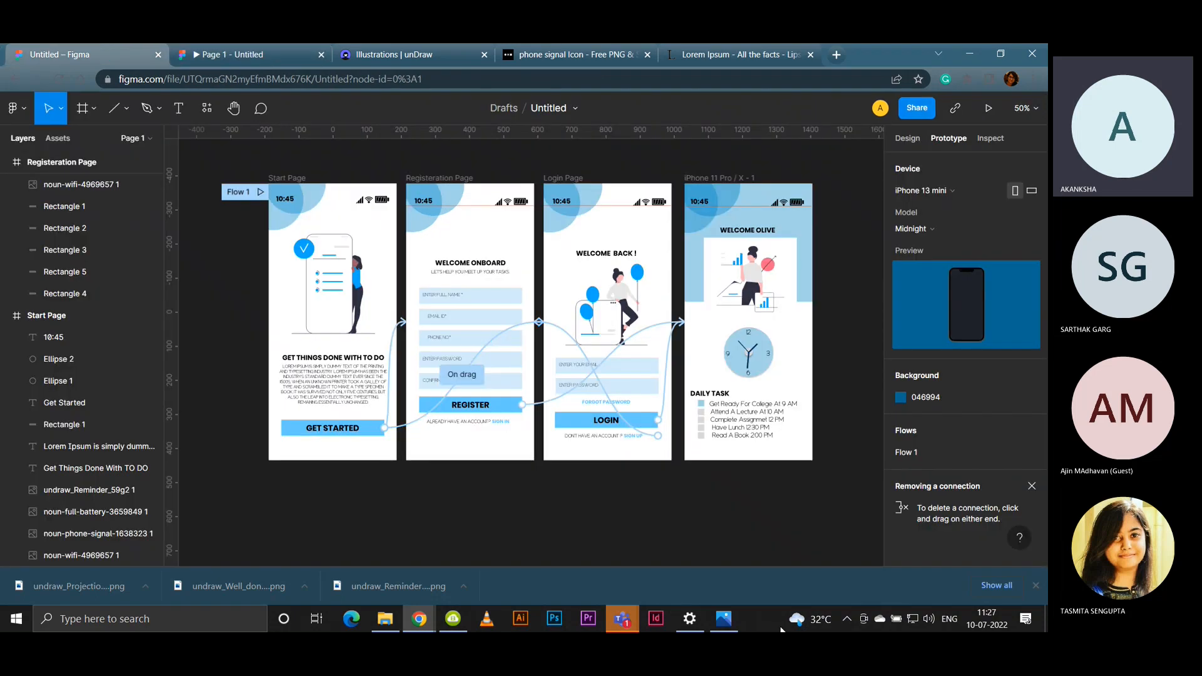
Step: Test the flow from Get Started through Register to the welcome screen in the preview, view the login screen and return to the design file
{"action": "mouse_move", "coordinate": [792, 621]}
{"action": "left_click", "coordinate": [236, 55]}
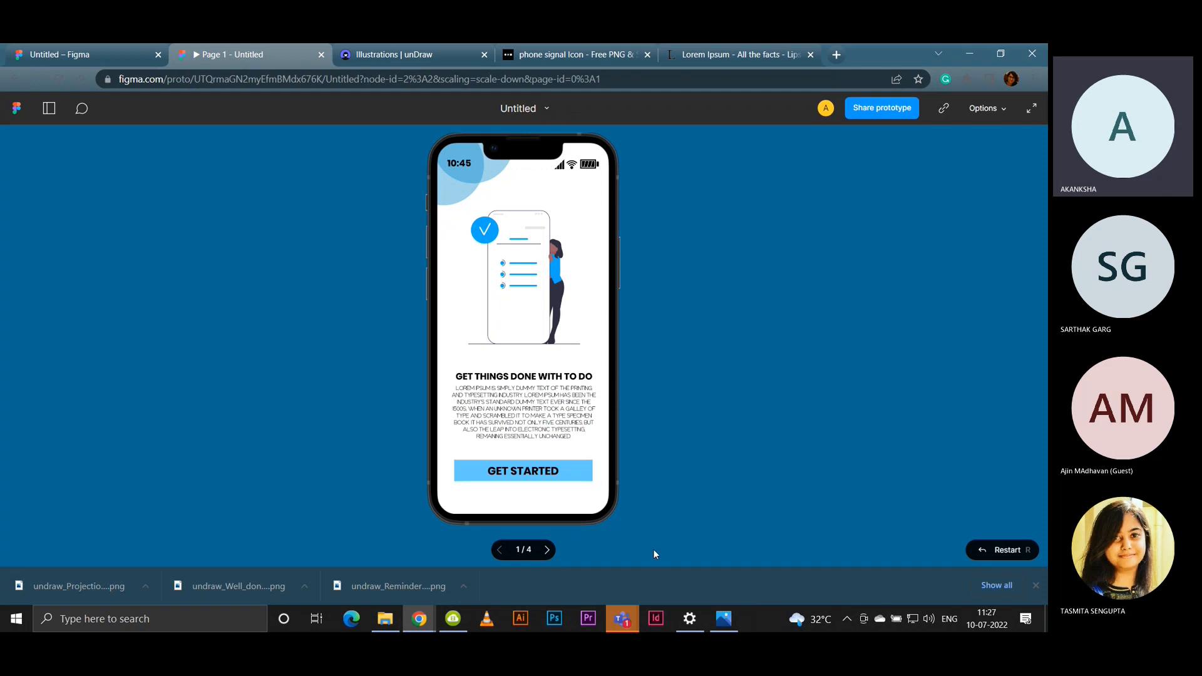
{"action": "left_click", "coordinate": [527, 471]}
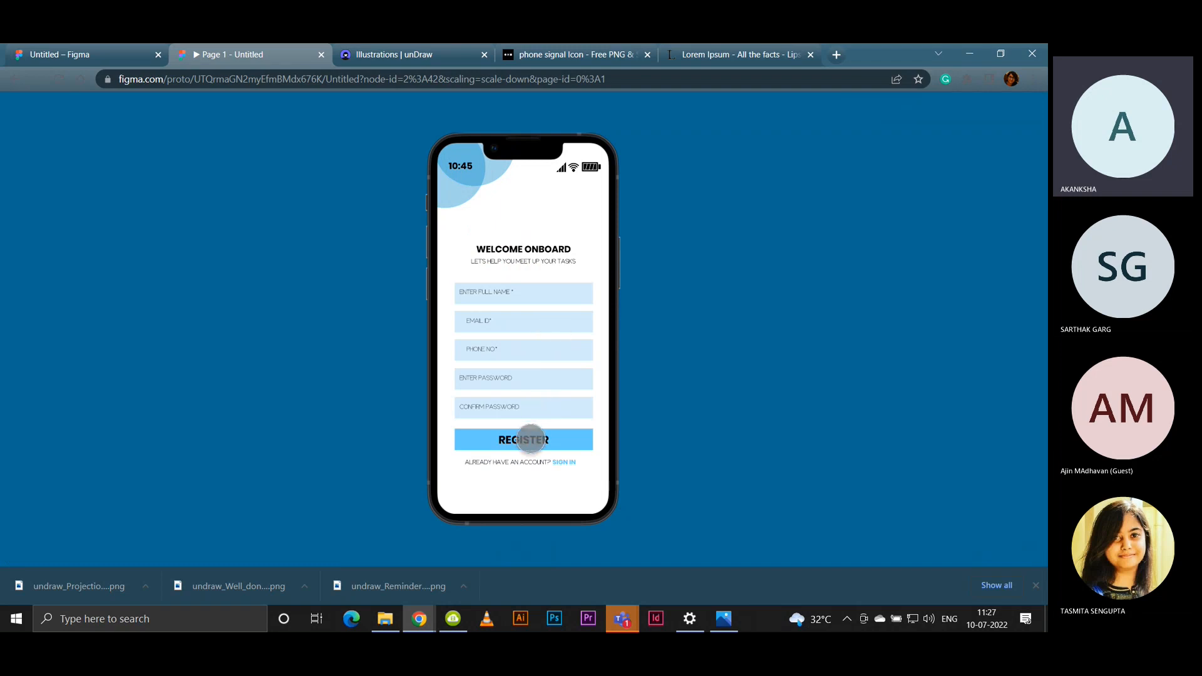
{"action": "left_click", "coordinate": [531, 438]}
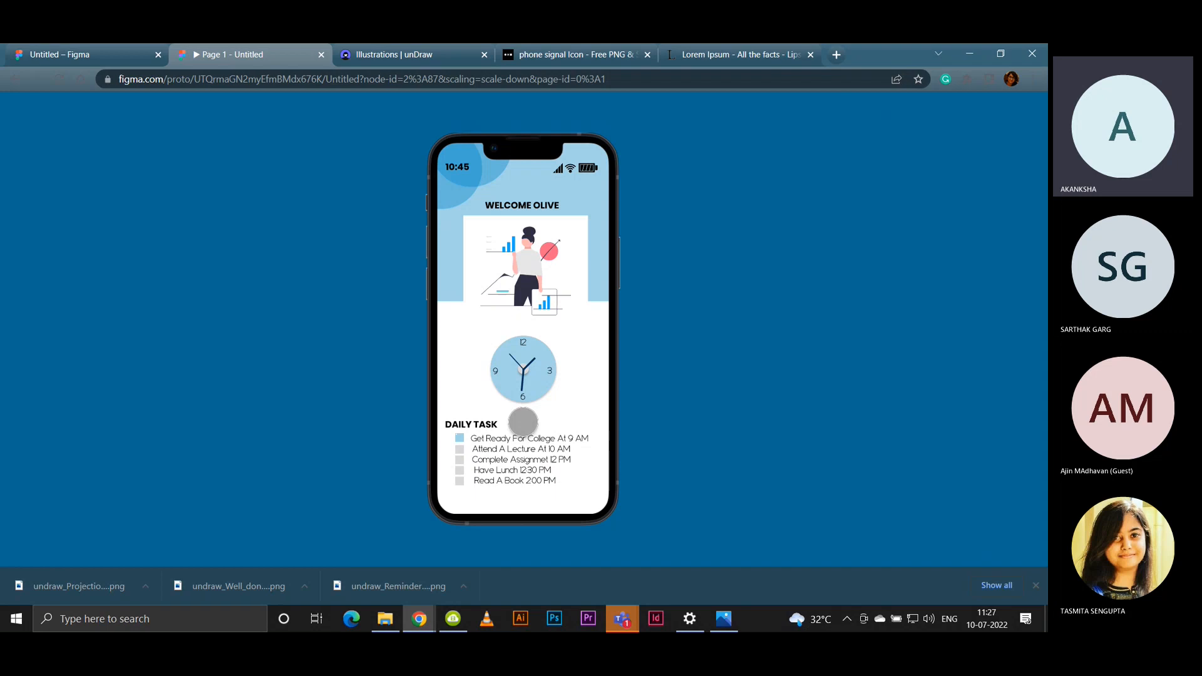
{"action": "mouse_move", "coordinate": [513, 556]}
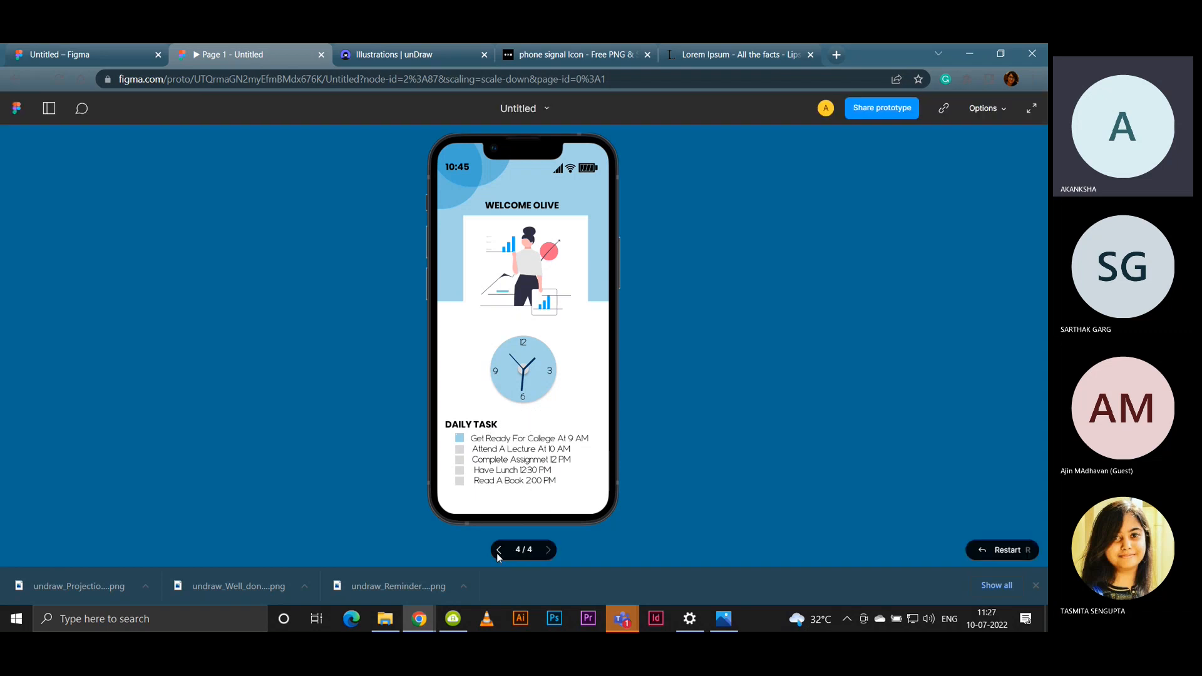
{"action": "left_click", "coordinate": [499, 554]}
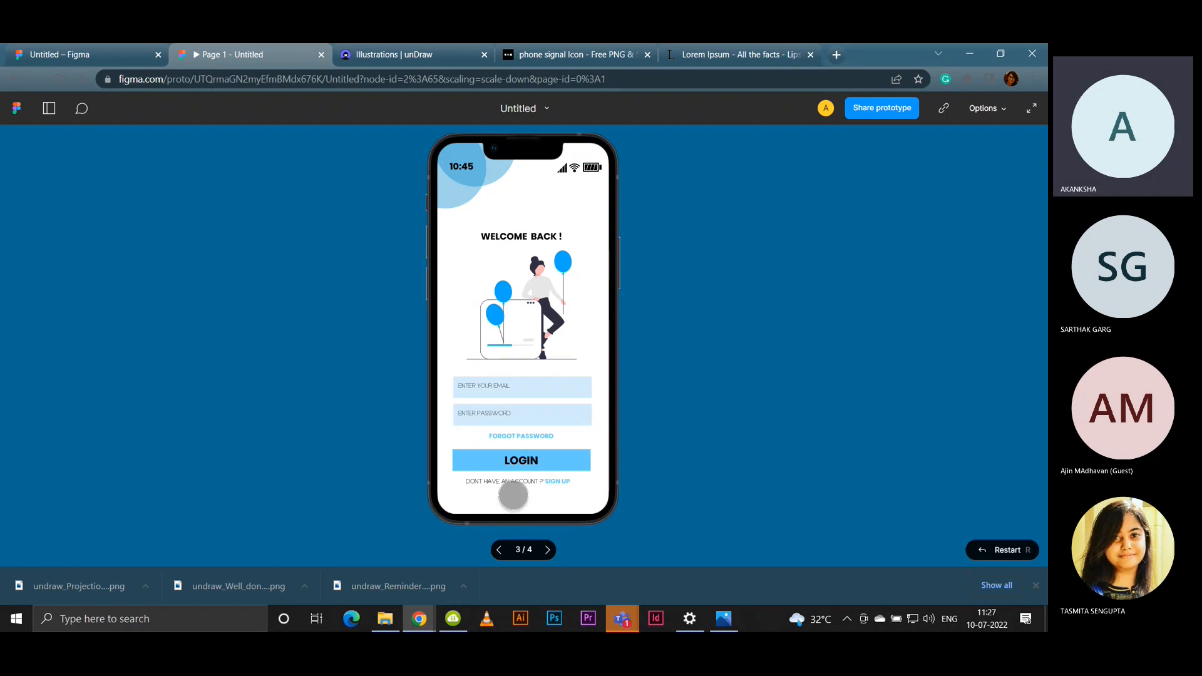
{"action": "left_click", "coordinate": [86, 55]}
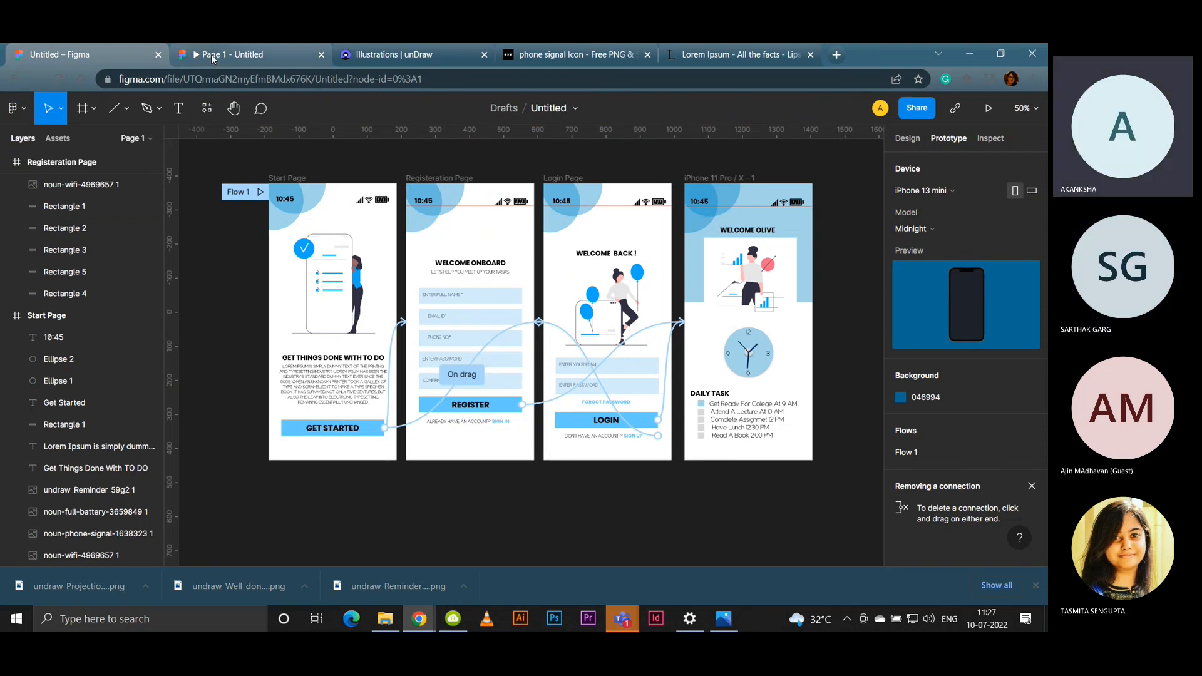
Step: Examine the prototype connections between the screens and the interactions set on the start page's Get Started button
{"action": "left_click", "coordinate": [904, 145]}
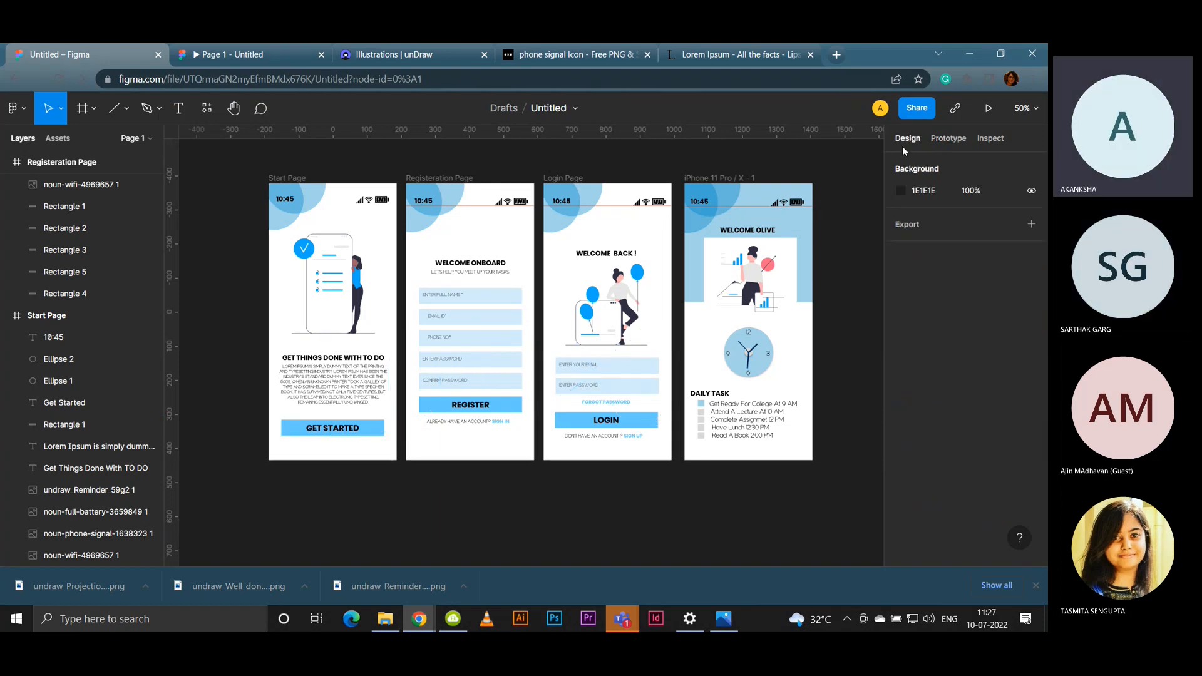
{"action": "left_click", "coordinate": [964, 144]}
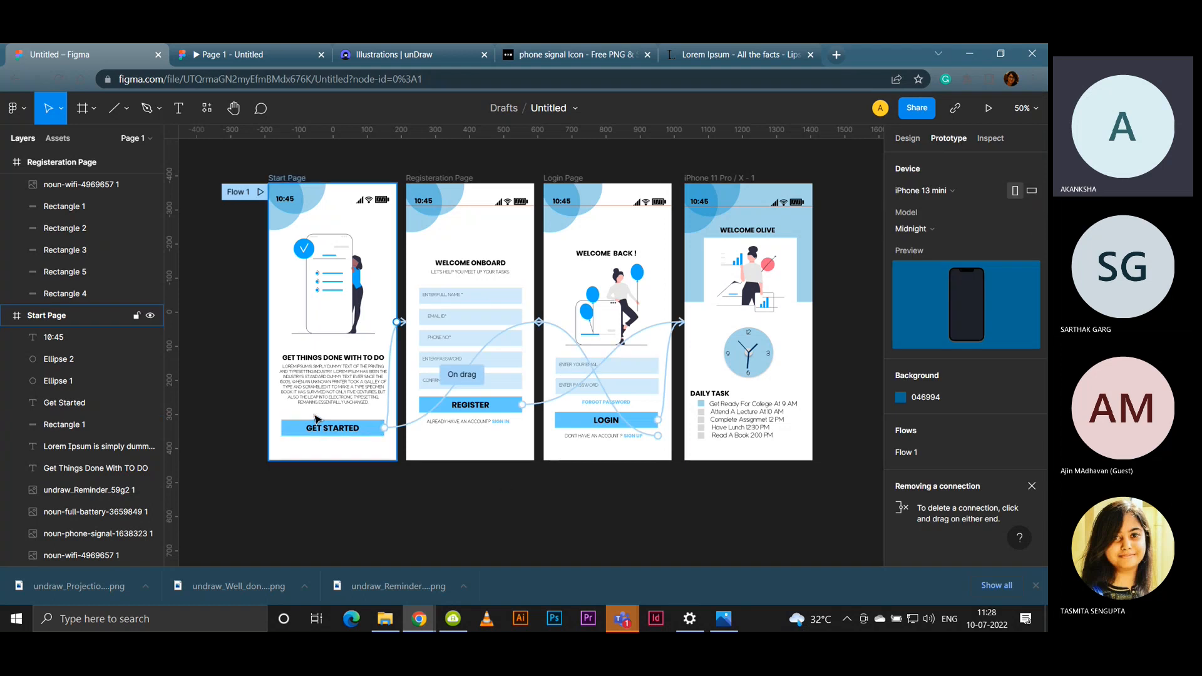
{"action": "key", "text": "ctrl+plus"}
{"action": "key", "text": "ctrl+plus"}
{"action": "scroll", "coordinate": [436, 478], "scroll_direction": "down", "scroll_amount": 3}
{"action": "scroll", "coordinate": [436, 478], "scroll_direction": "left", "scroll_amount": 4}
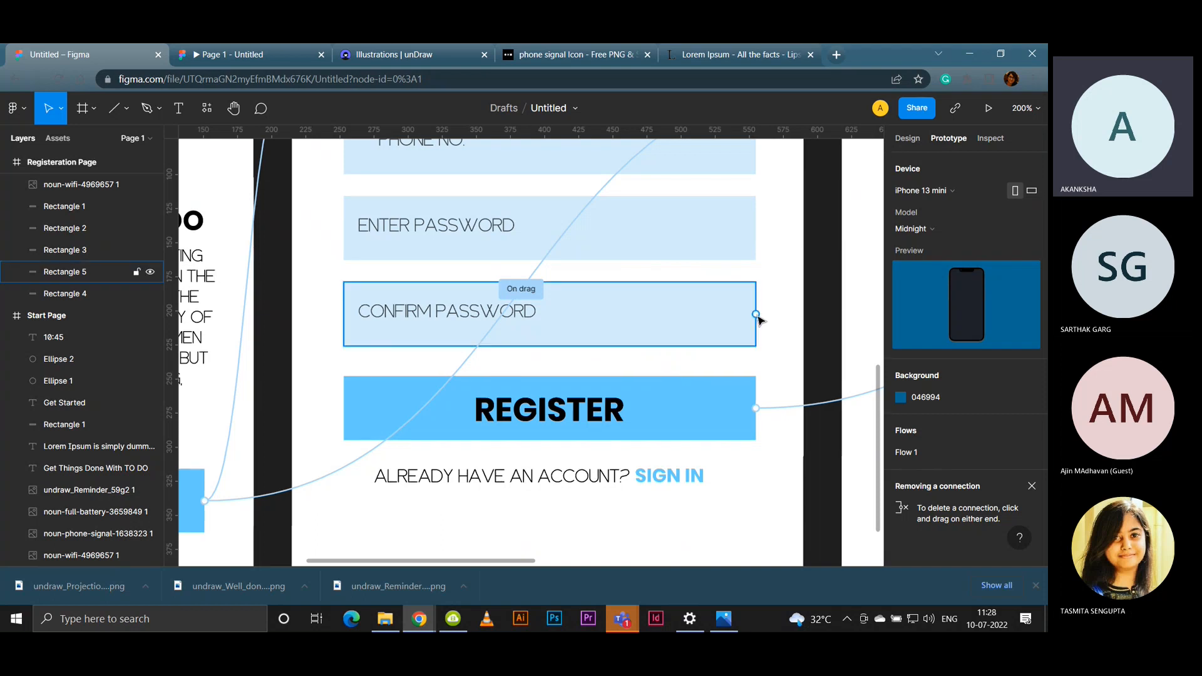
{"action": "scroll", "coordinate": [438, 448], "scroll_direction": "down", "scroll_amount": 2}
{"action": "scroll", "coordinate": [439, 448], "scroll_direction": "left", "scroll_amount": 5}
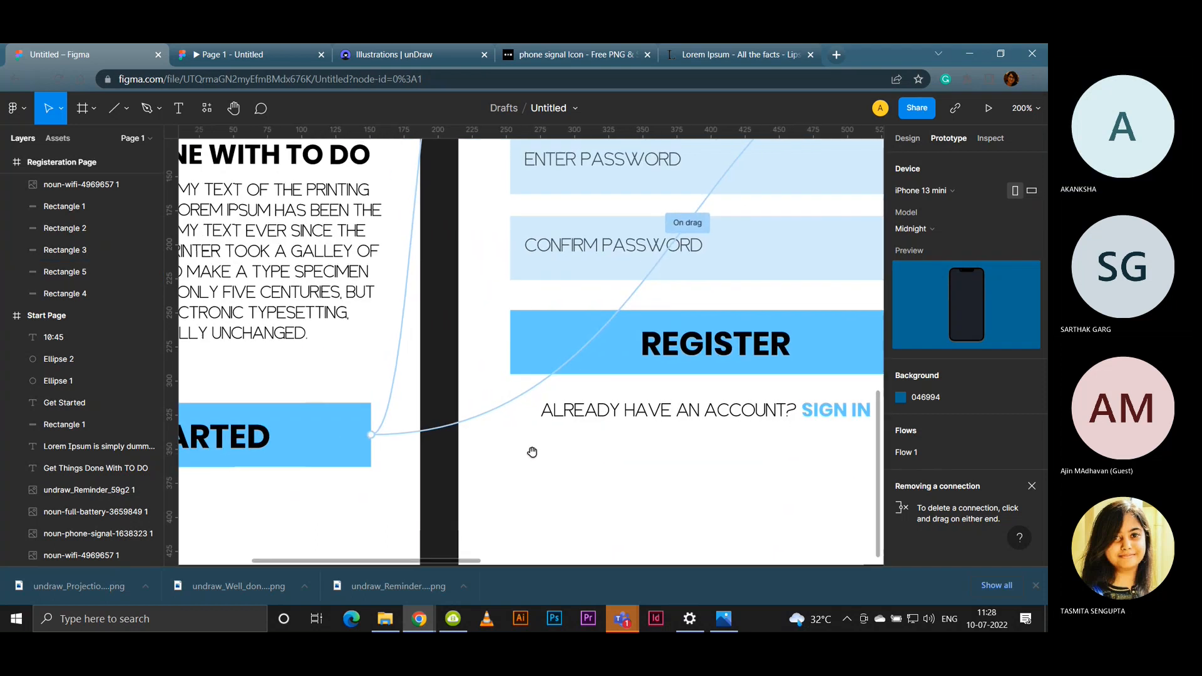
{"action": "key", "text": "ctrl+minus"}
{"action": "left_click", "coordinate": [441, 391]}
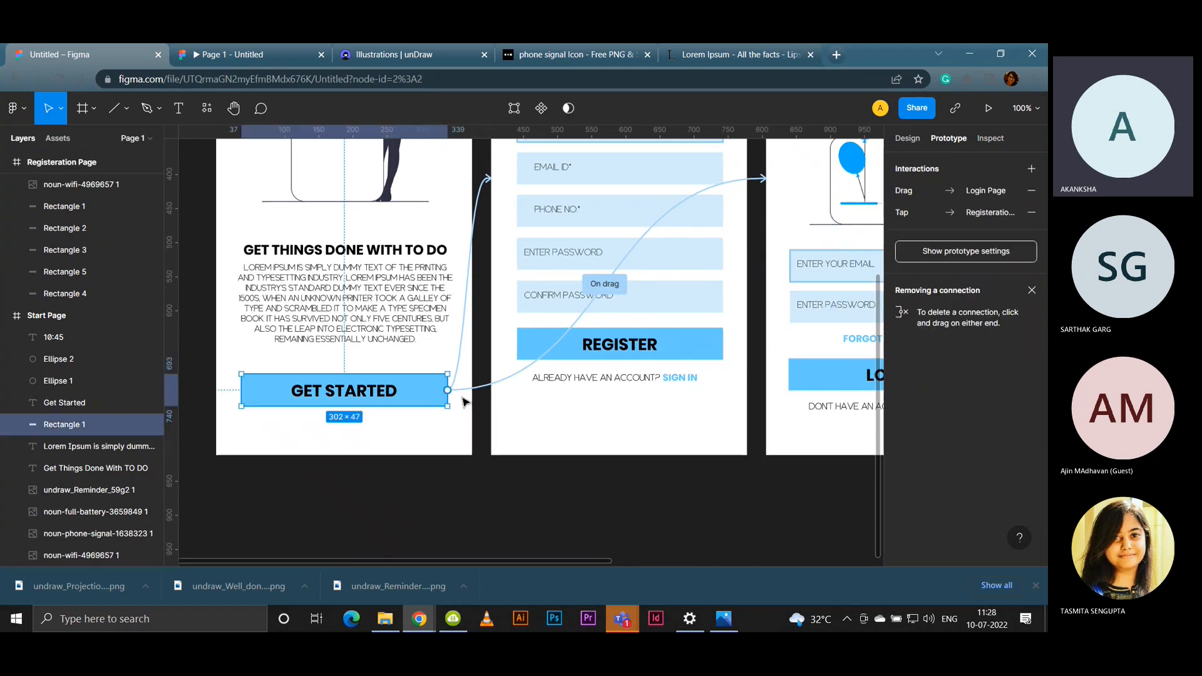
{"action": "scroll", "coordinate": [413, 476], "scroll_direction": "up", "scroll_amount": 3}
{"action": "scroll", "coordinate": [413, 476], "scroll_direction": "right", "scroll_amount": 2}
{"action": "left_click_drag", "start_coordinate": [401, 496], "coordinate": [399, 498]}
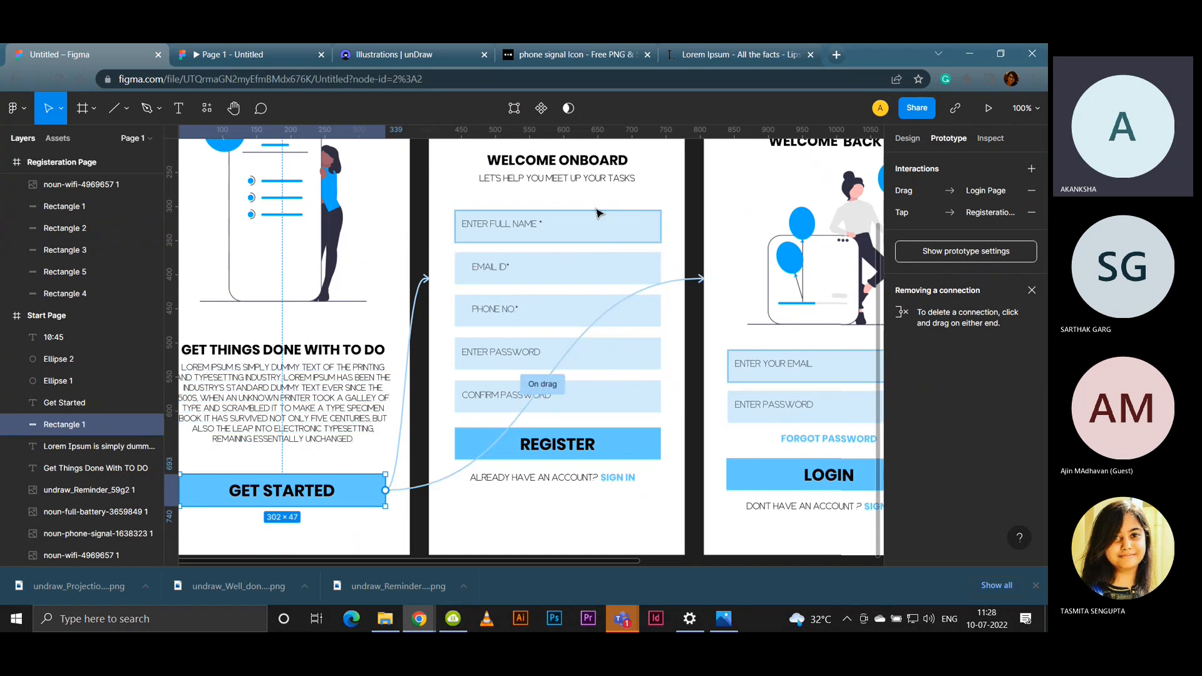
Step: Connect the Registeration Page's "Already have an account? Sign in" text to the Login Page, on tap with an instant transition
{"action": "key", "text": "space"}
{"action": "left_click_drag", "start_coordinate": [566, 472], "coordinate": [334, 446]}
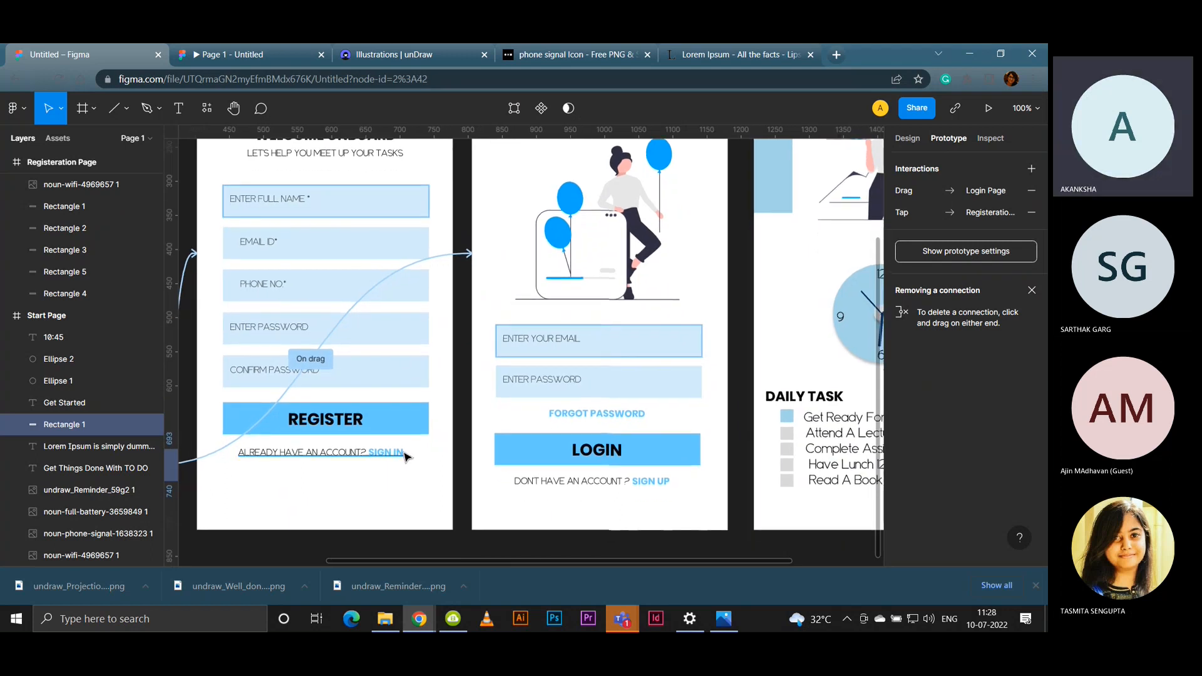
{"action": "left_click", "coordinate": [407, 455]}
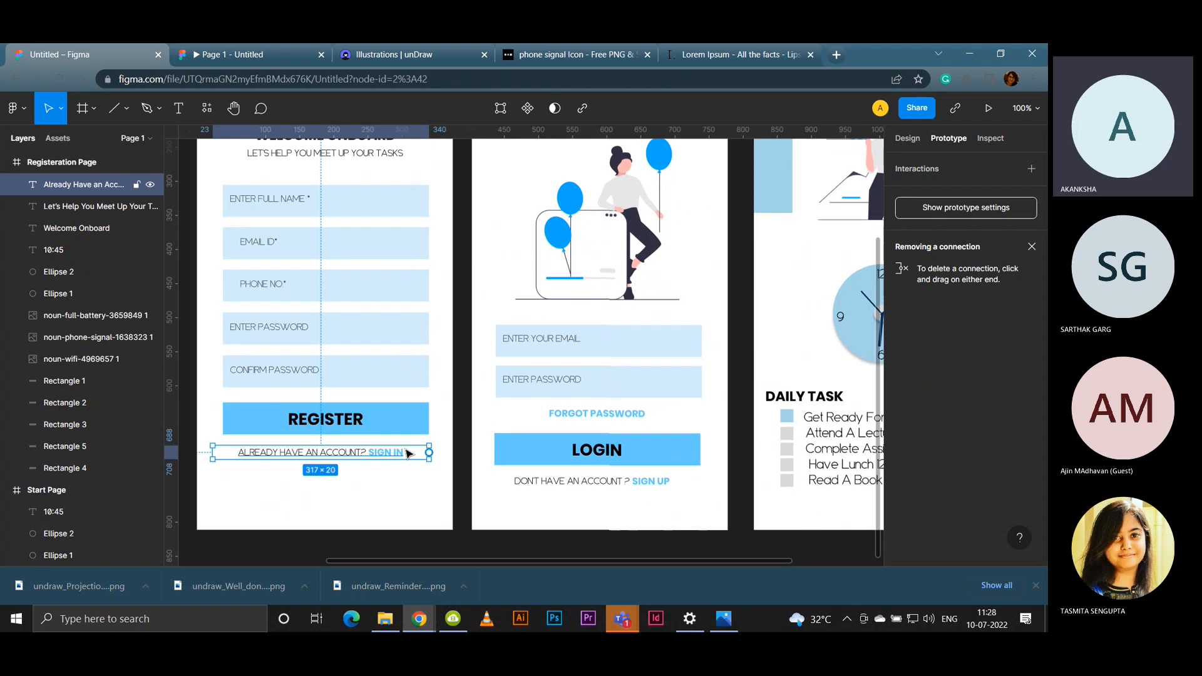
{"action": "left_click_drag", "start_coordinate": [429, 452], "coordinate": [488, 245]}
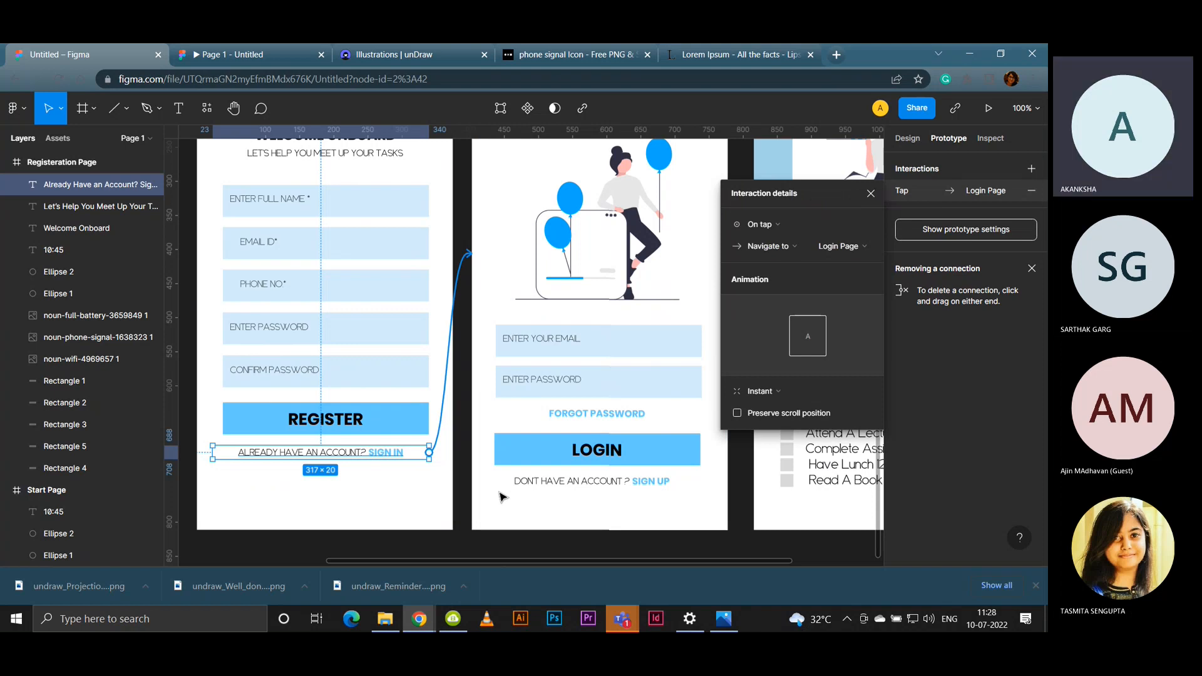
{"action": "left_click_drag", "start_coordinate": [618, 293], "coordinate": [610, 335]}
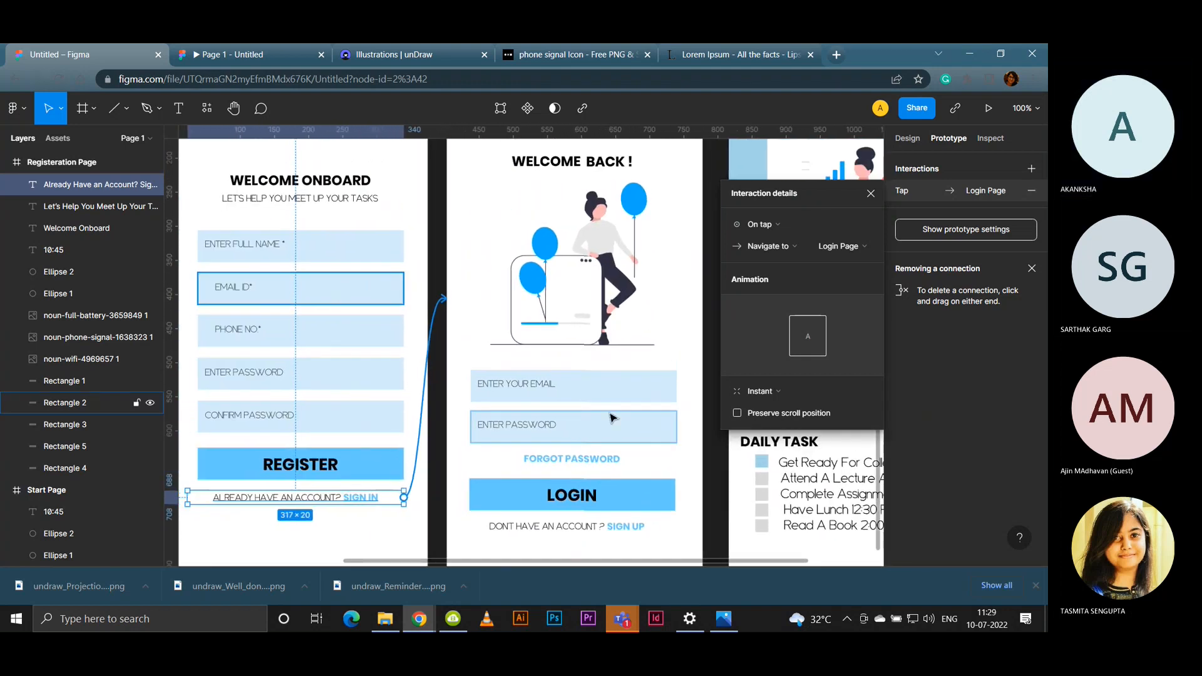
{"action": "key", "text": "minus"}
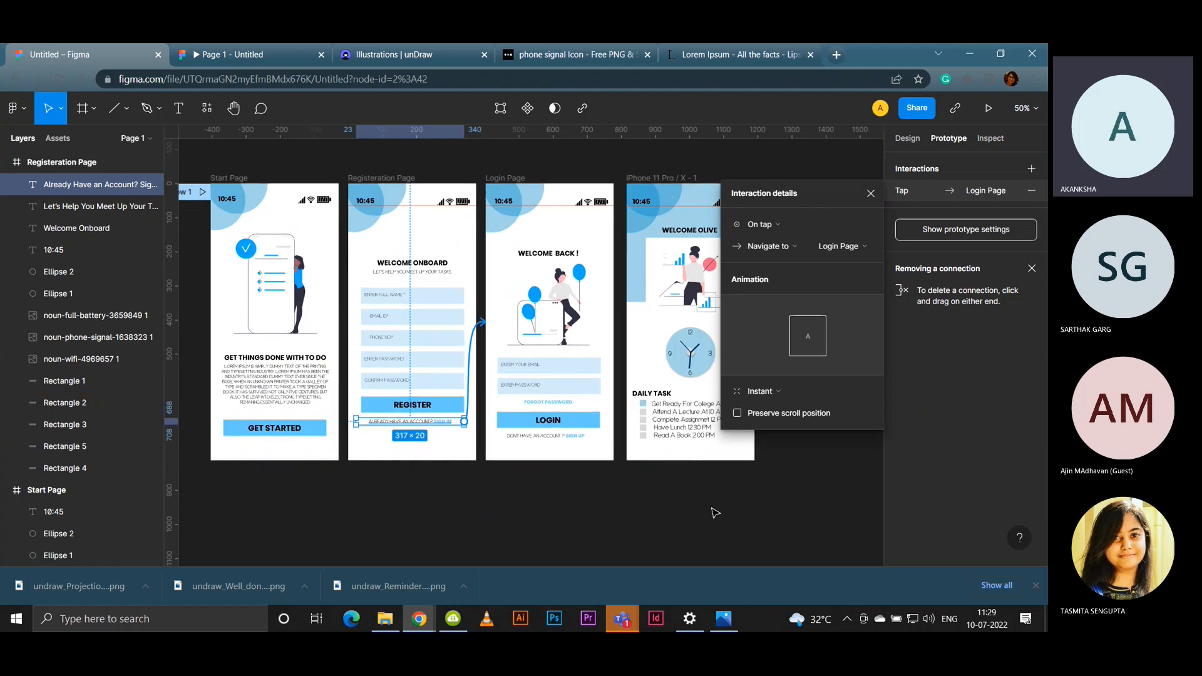
{"action": "scroll", "coordinate": [655, 500], "scroll_direction": "right", "scroll_amount": 2}
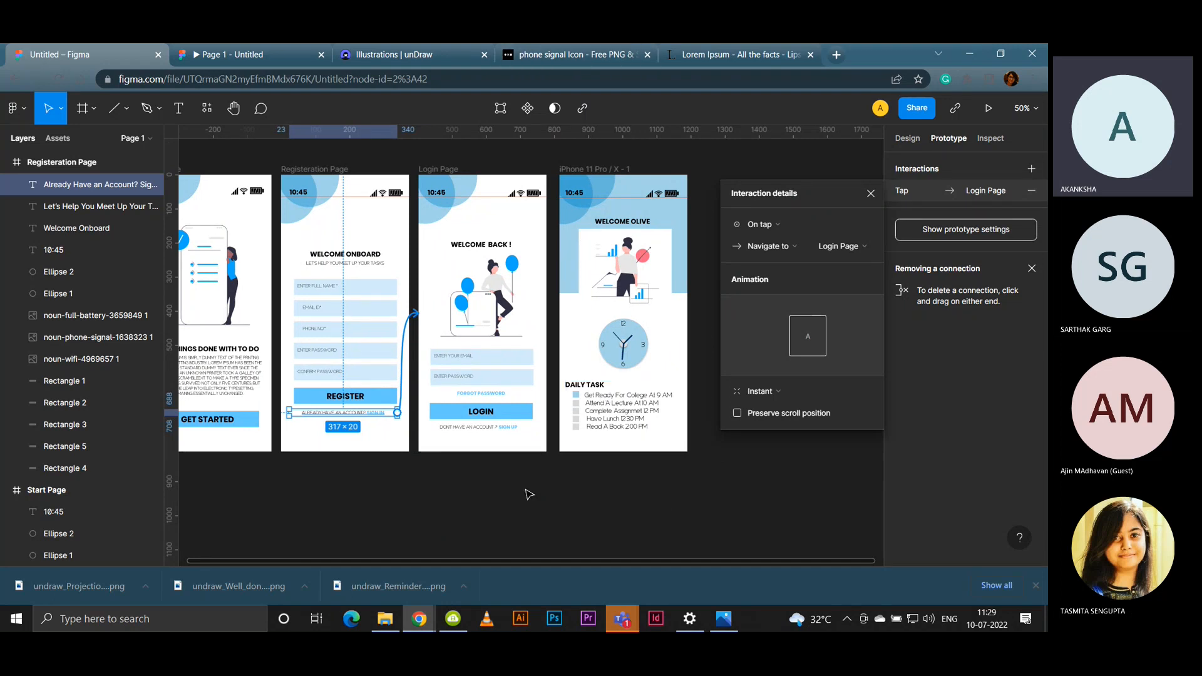
{"action": "left_click", "coordinate": [547, 368]}
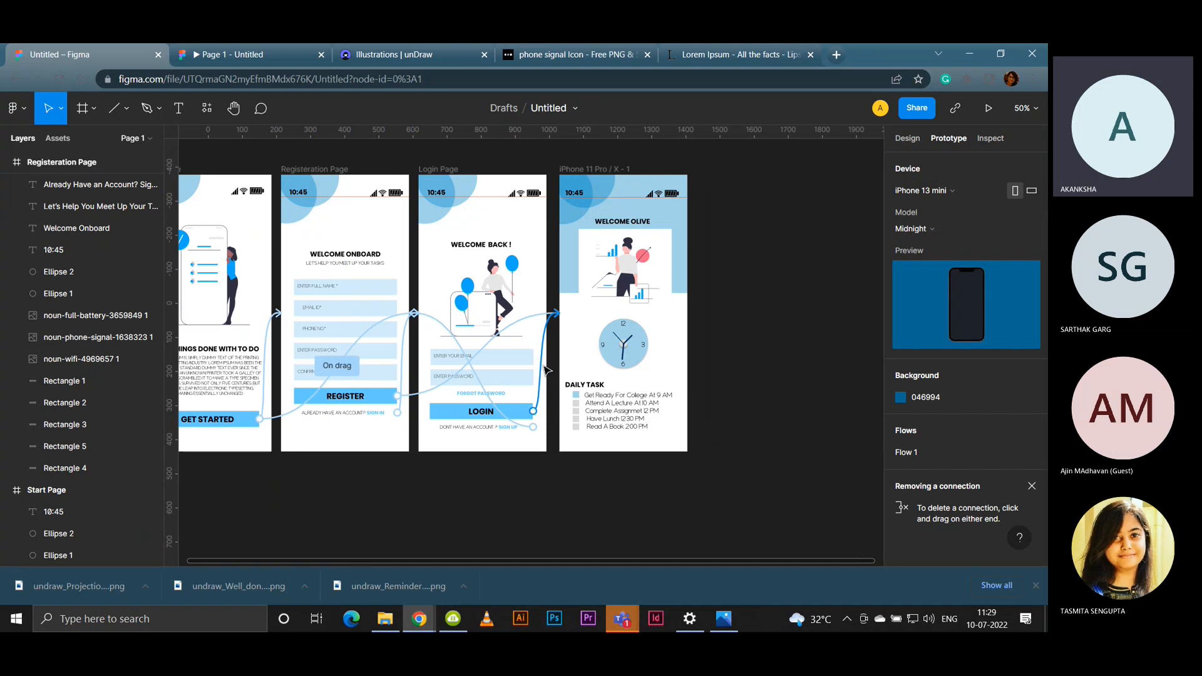
{"action": "left_click_drag", "start_coordinate": [523, 510], "coordinate": [570, 521]}
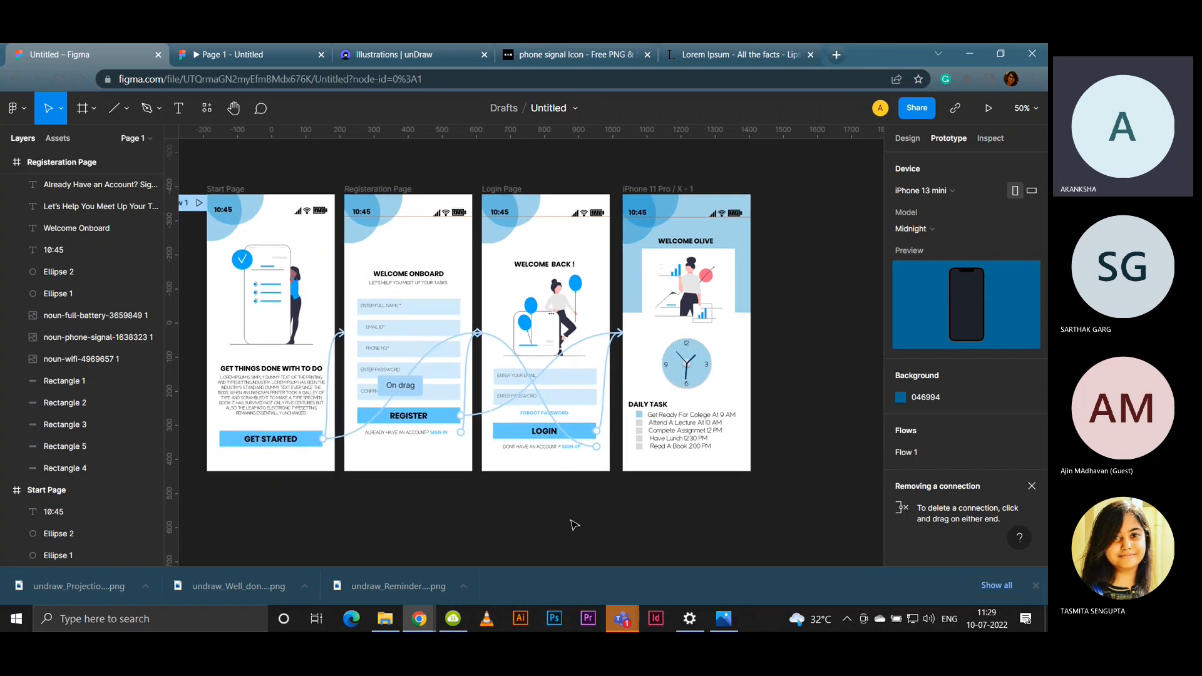
Step: Test the preview from Get Started through the Sign in and Sign up links, and log in to reach the welcome screen
{"action": "left_click", "coordinate": [257, 49]}
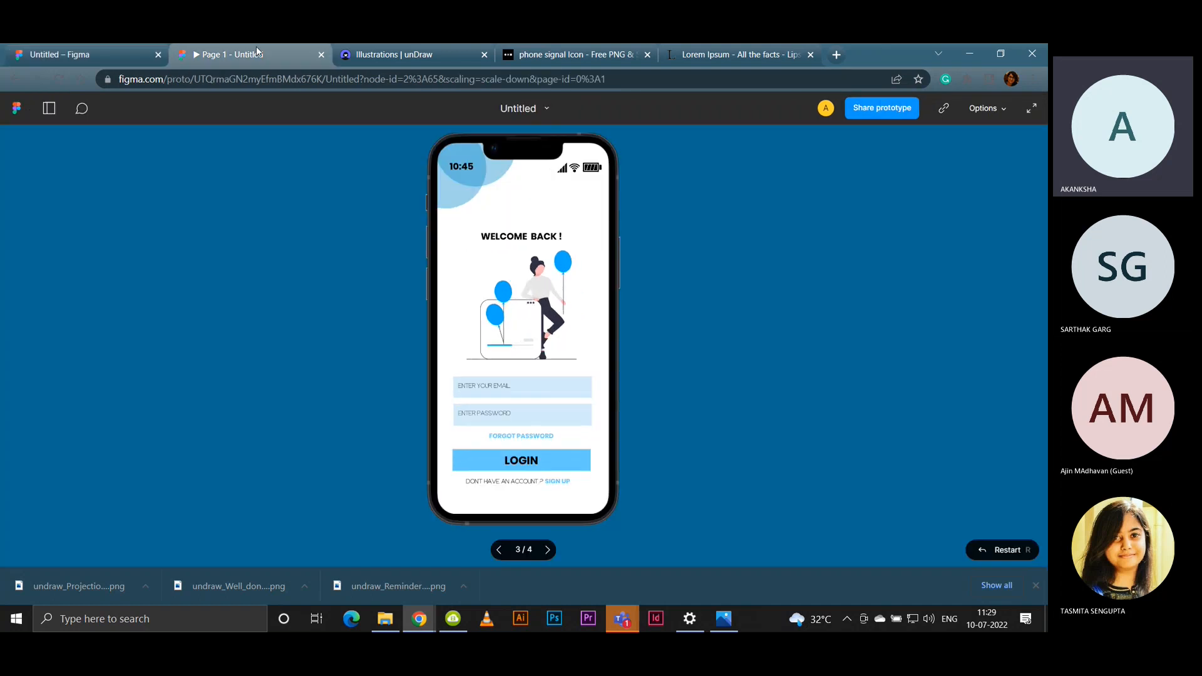
{"action": "left_click", "coordinate": [505, 551]}
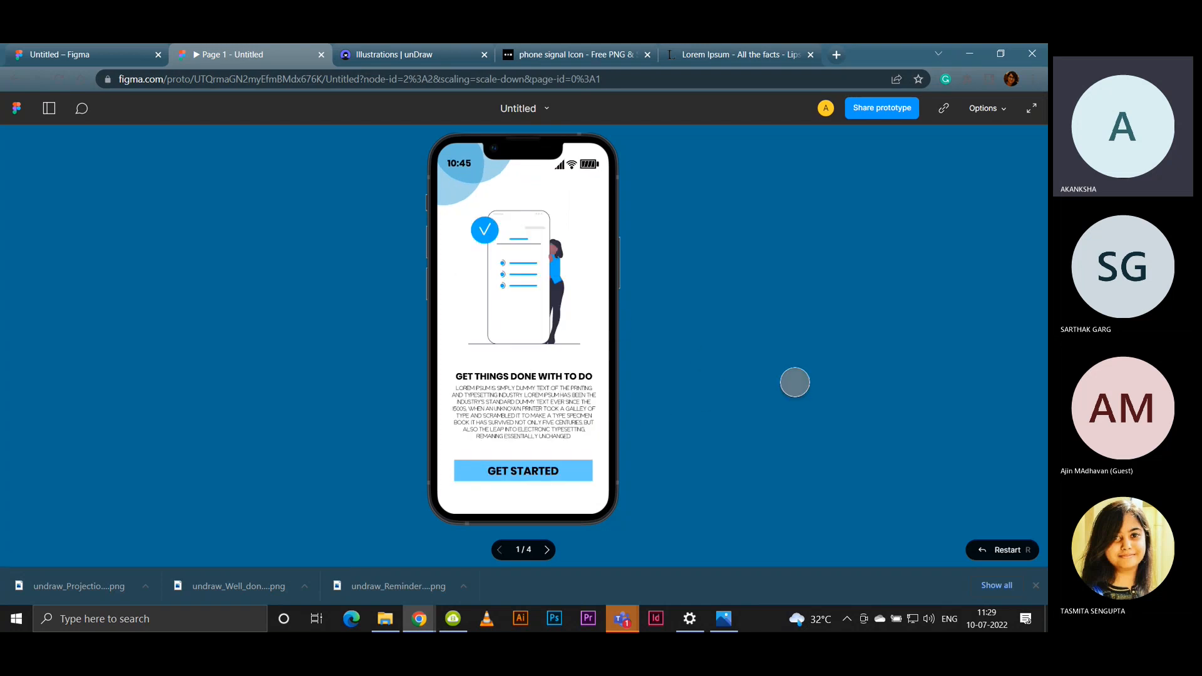
{"action": "left_click", "coordinate": [499, 470]}
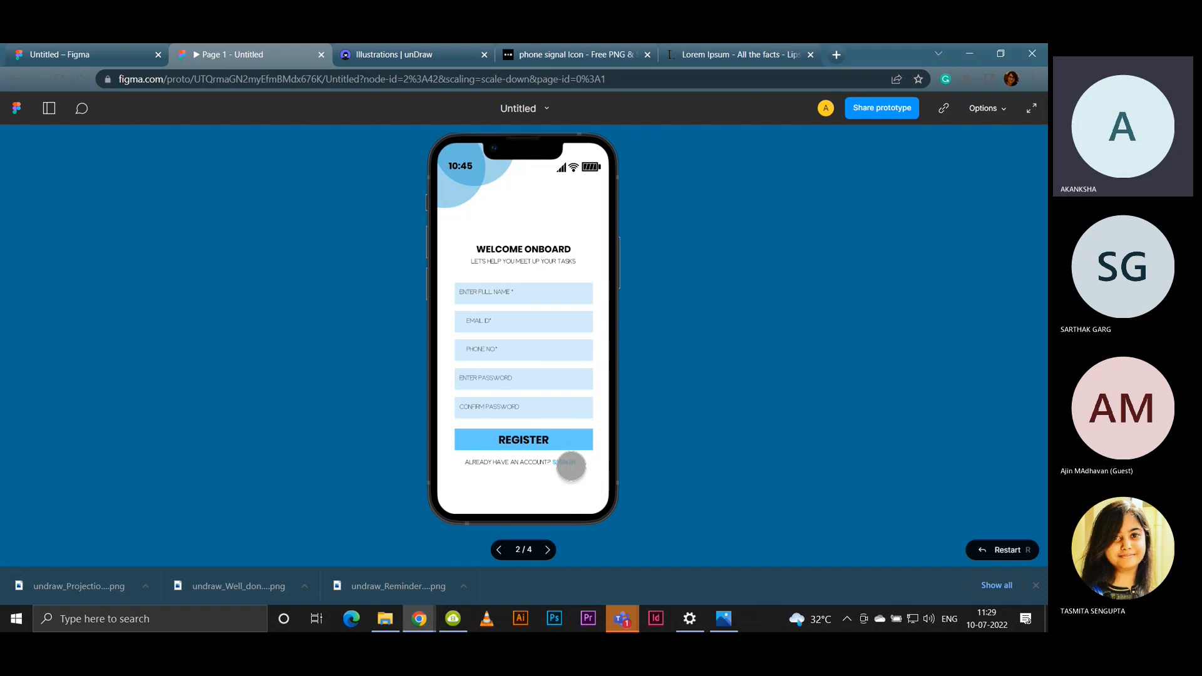
{"action": "left_click", "coordinate": [566, 463]}
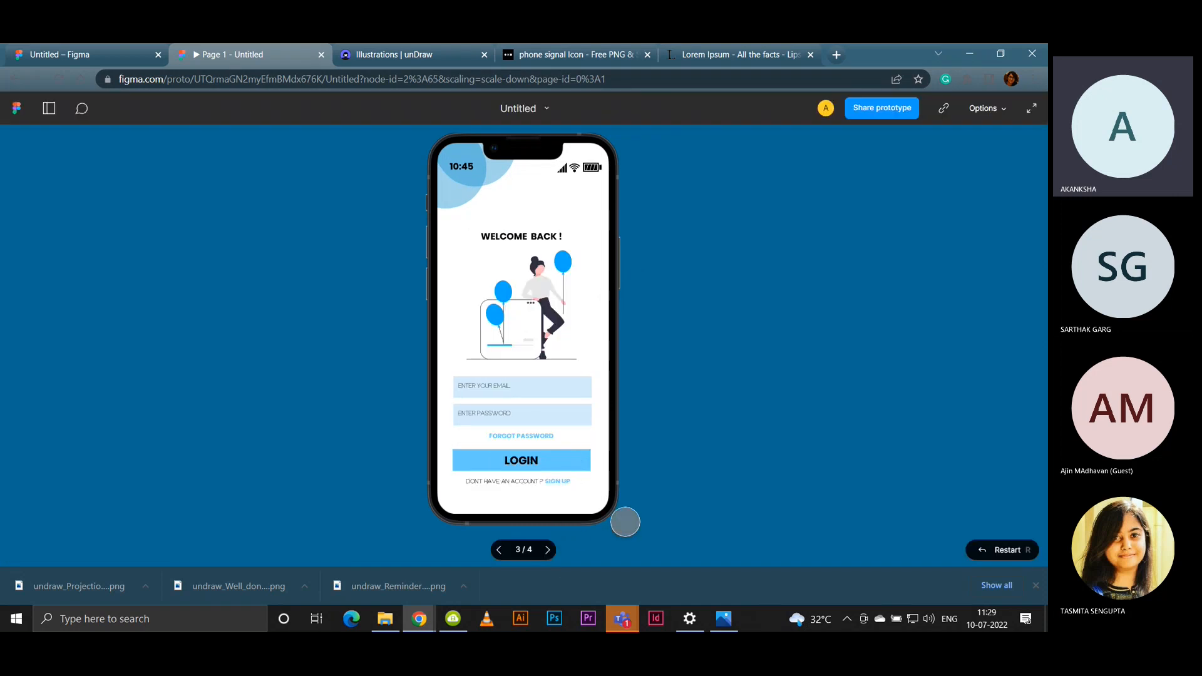
{"action": "left_click", "coordinate": [557, 481]}
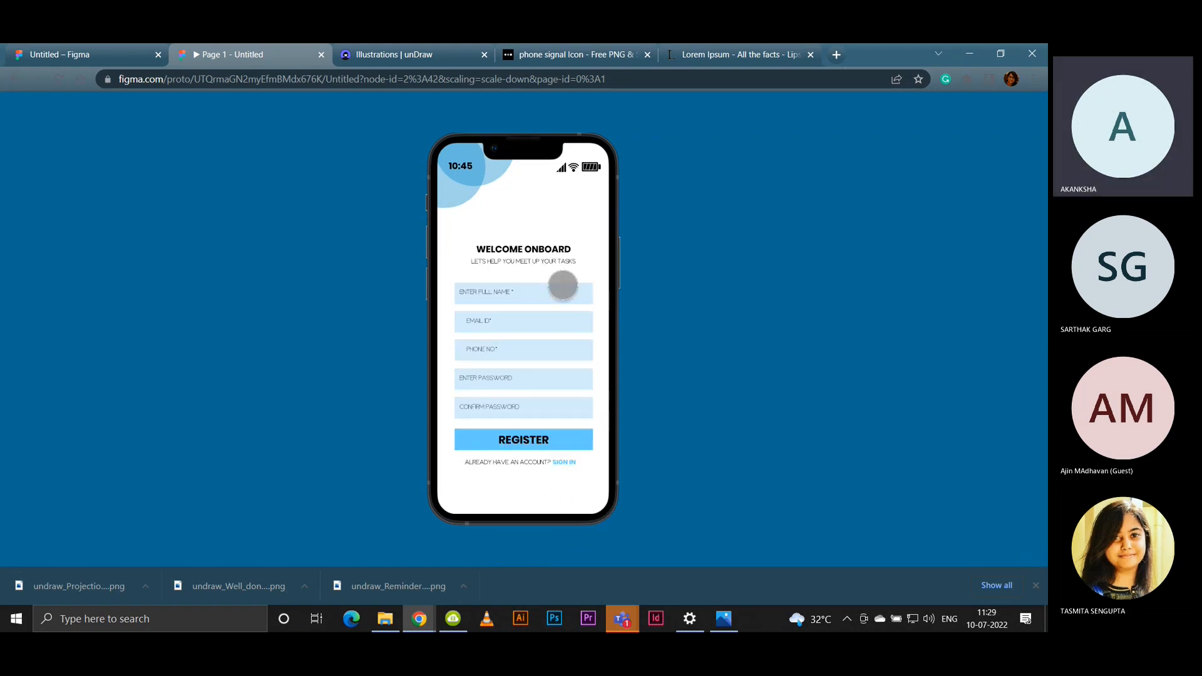
{"action": "left_click", "coordinate": [576, 462]}
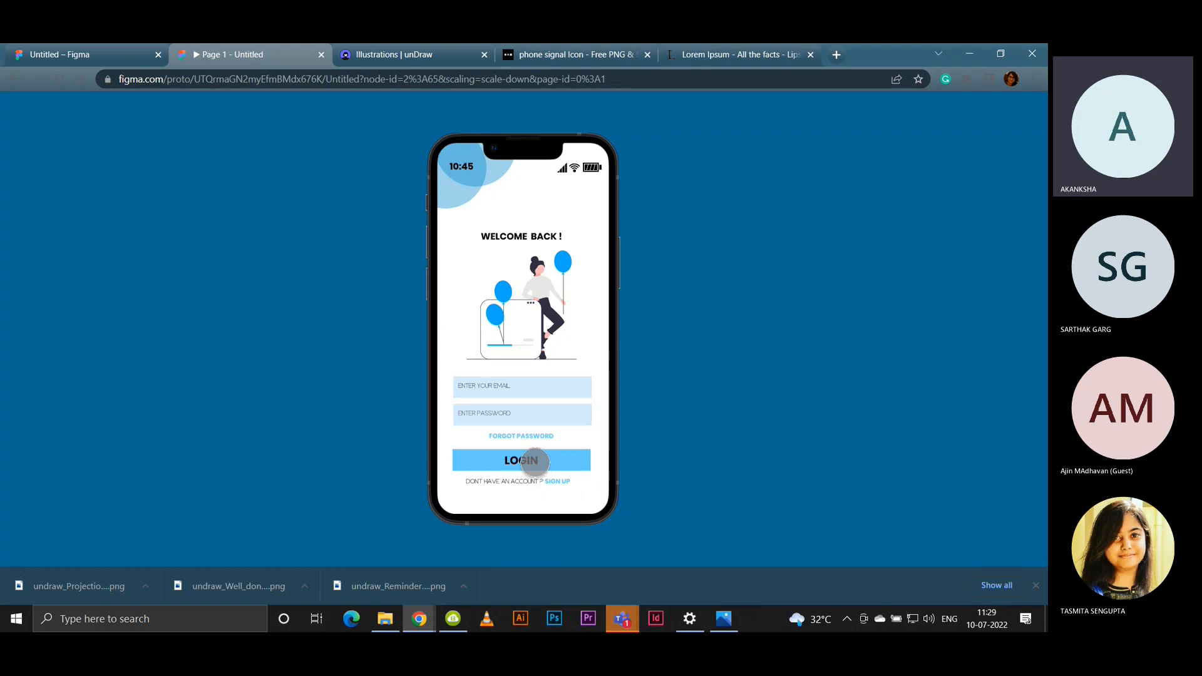
{"action": "left_click", "coordinate": [534, 462]}
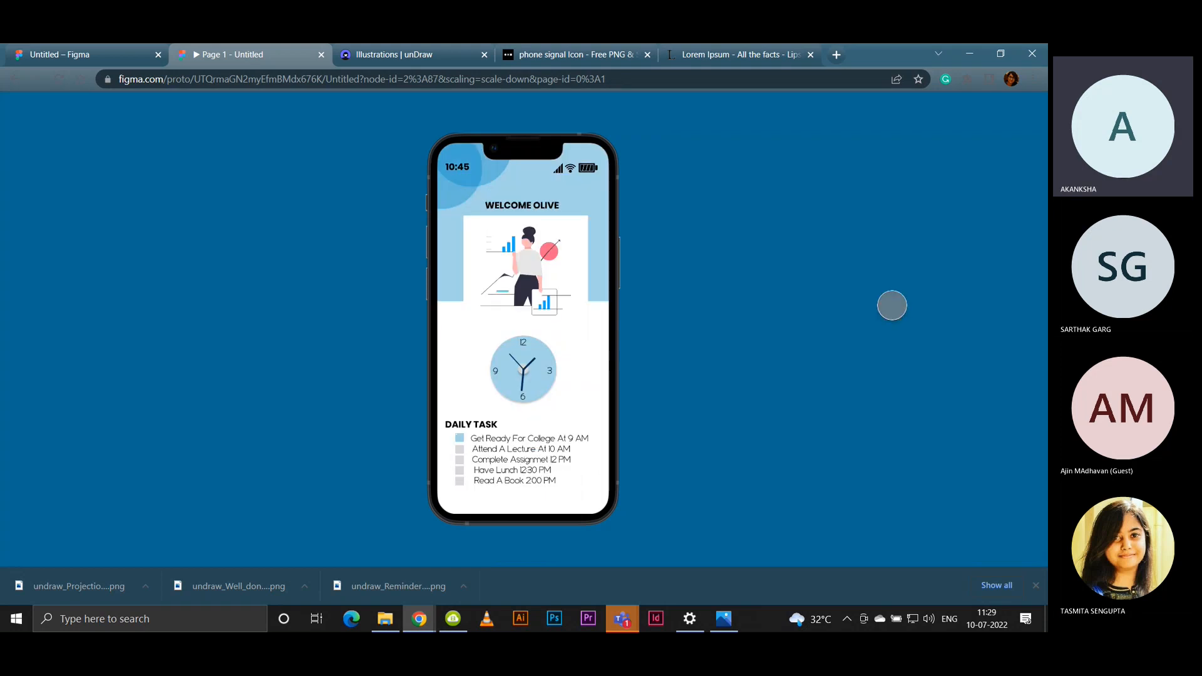